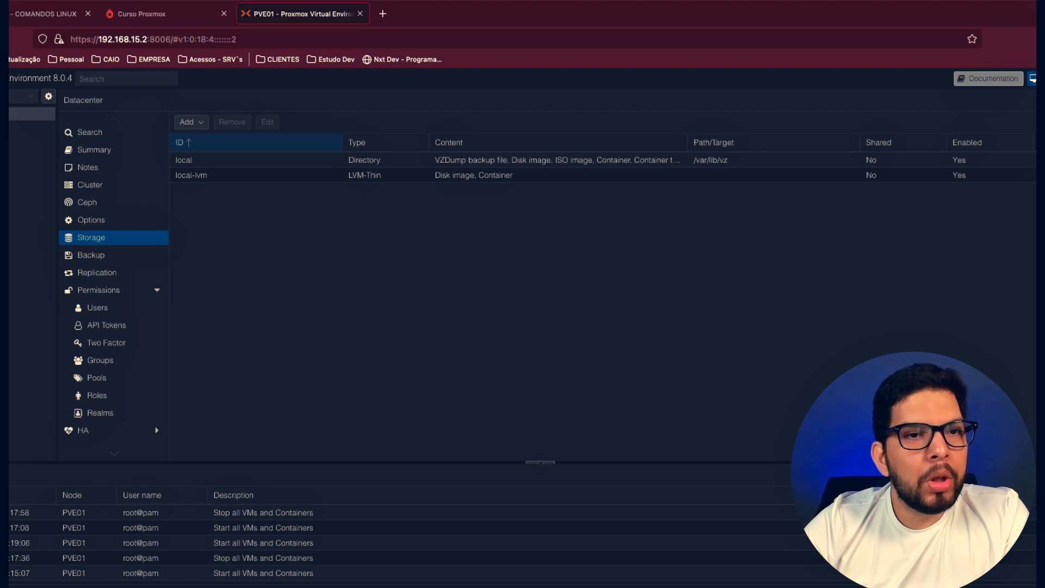
- Examine the content types offered for the local directory storage, leaving its settings as they are
{"action": "left_click", "coordinate": [218, 160]}
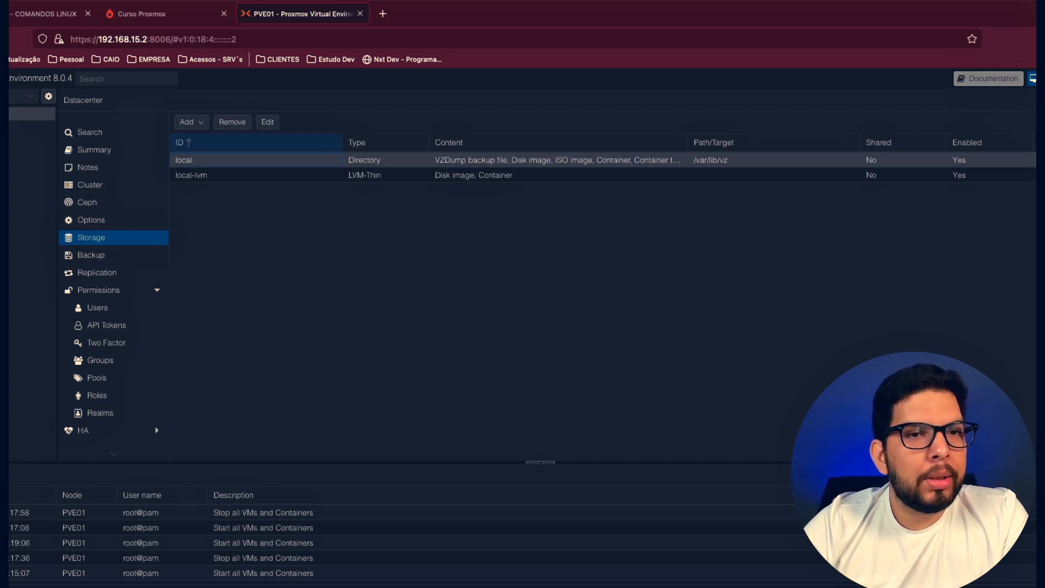
{"action": "left_click", "coordinate": [267, 122]}
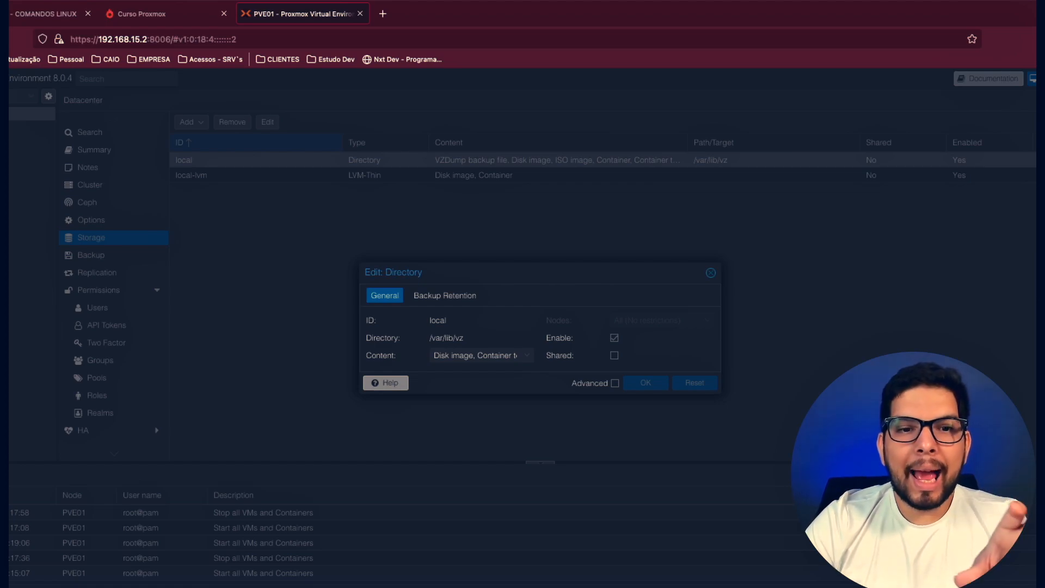
{"action": "left_click", "coordinate": [527, 355]}
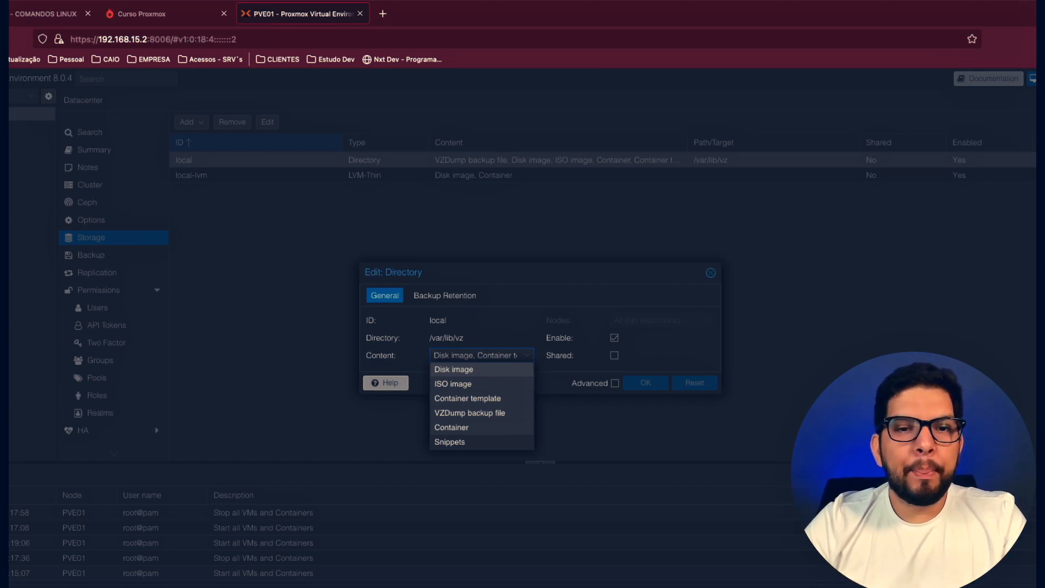
{"action": "left_click", "coordinate": [527, 356]}
{"action": "key", "text": "Escape"}
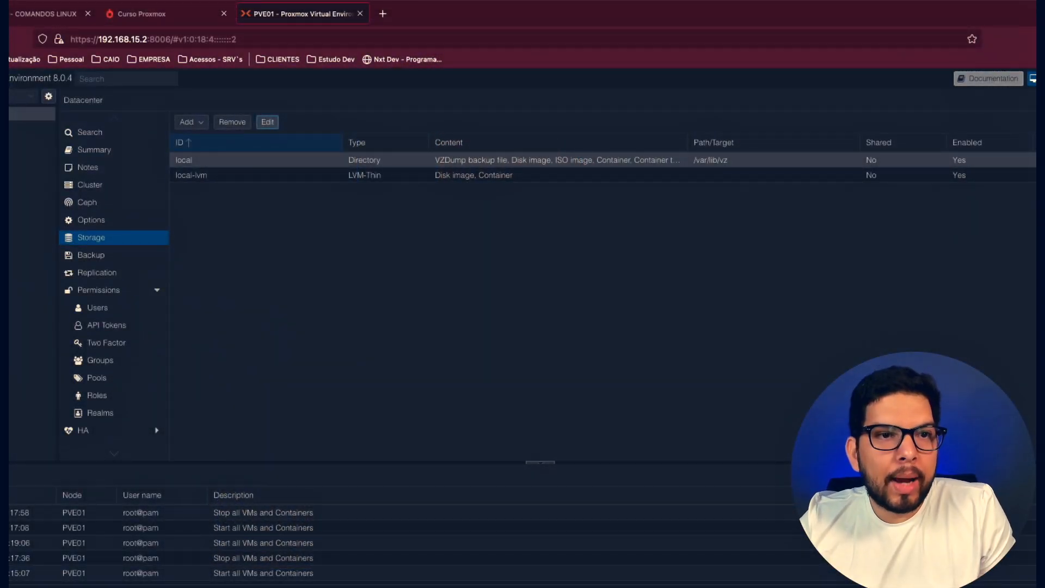
- Restrict the local directory storage's content to ISO image and Container template only
{"action": "left_click", "coordinate": [268, 122]}
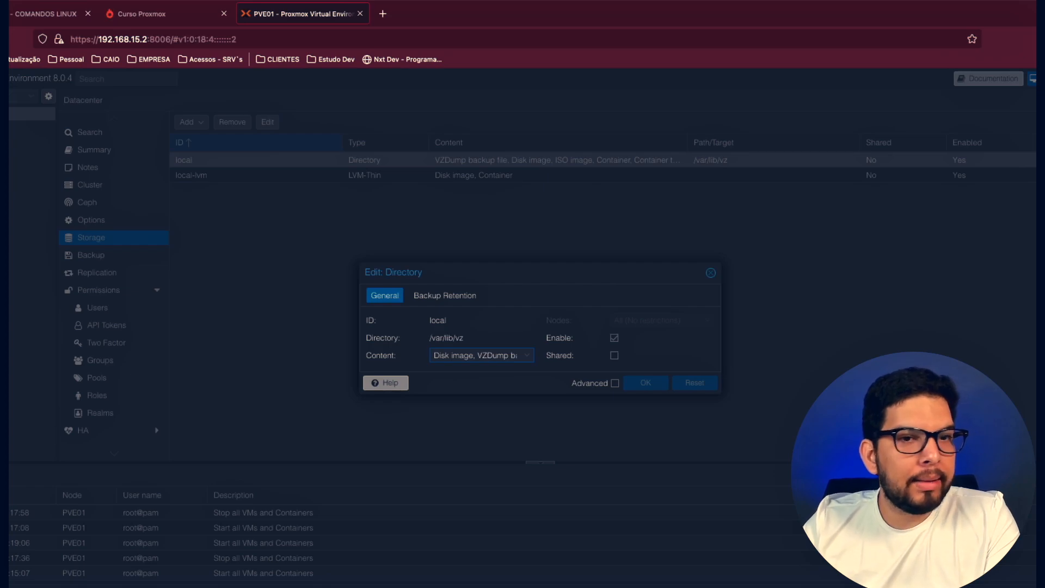
{"action": "left_click", "coordinate": [482, 355]}
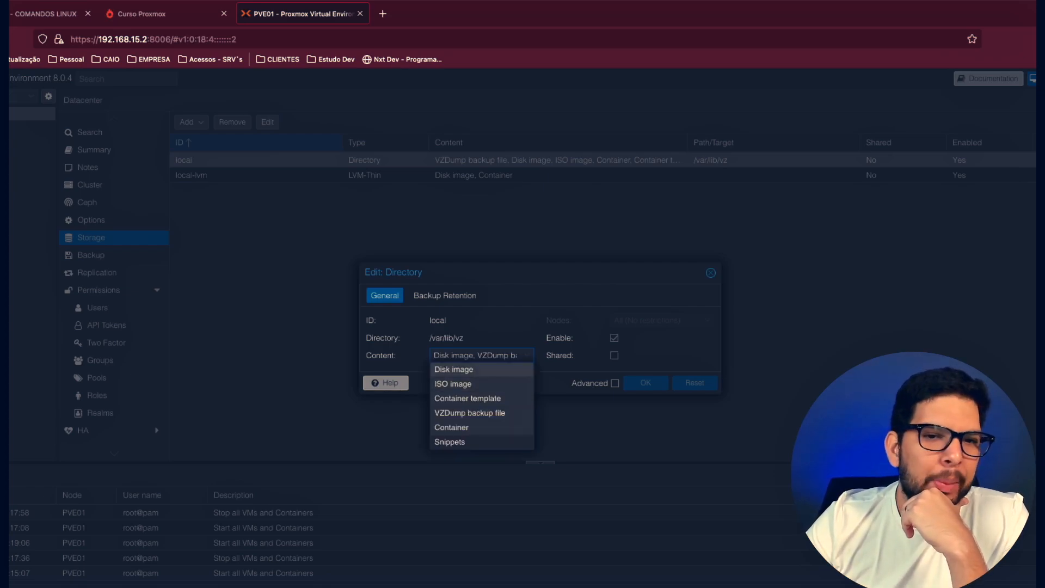
{"action": "left_click", "coordinate": [455, 369]}
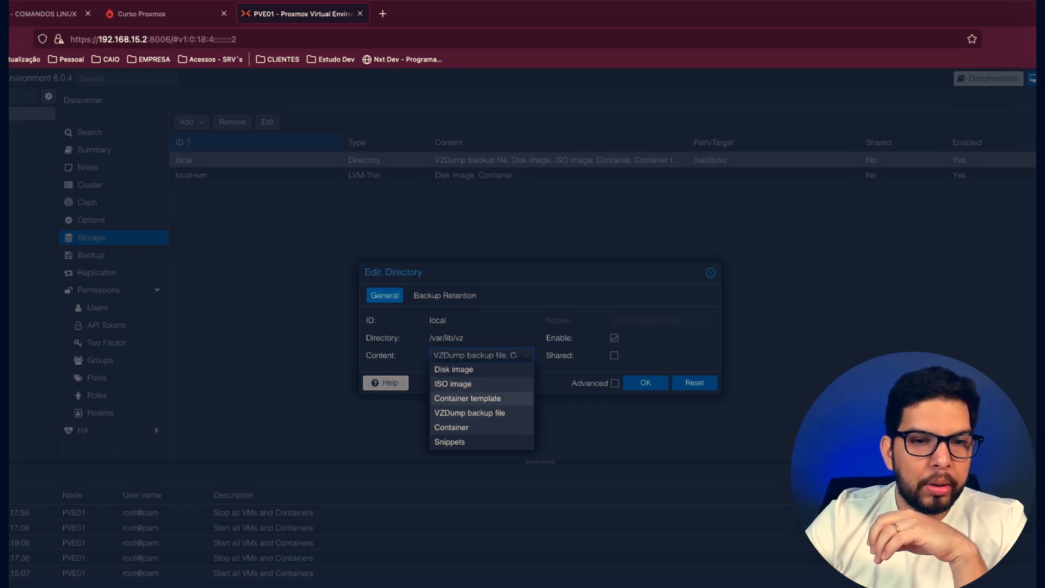
{"action": "left_click", "coordinate": [481, 413]}
{"action": "left_click", "coordinate": [481, 427]}
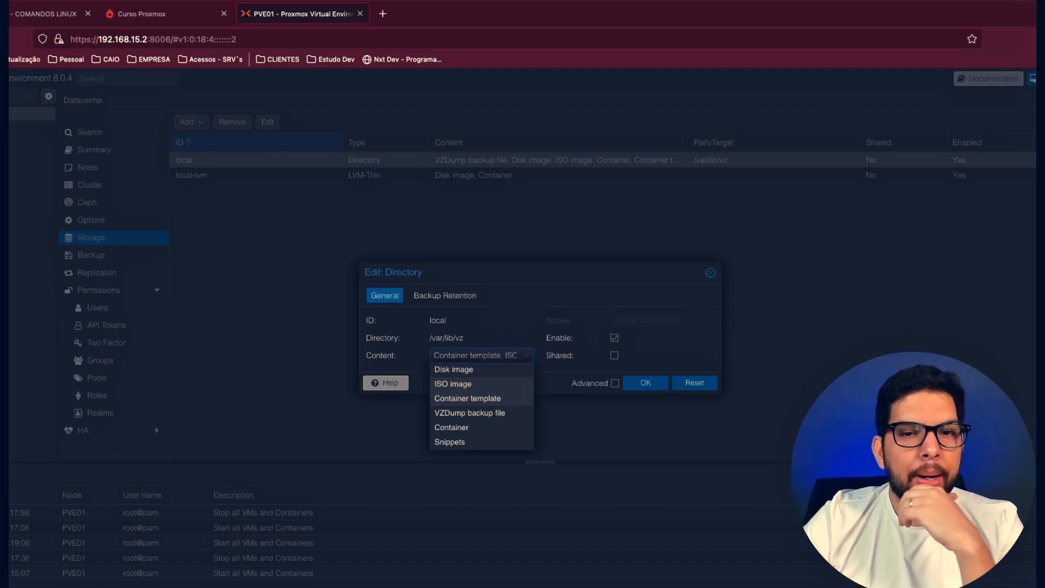
{"action": "left_click", "coordinate": [646, 383]}
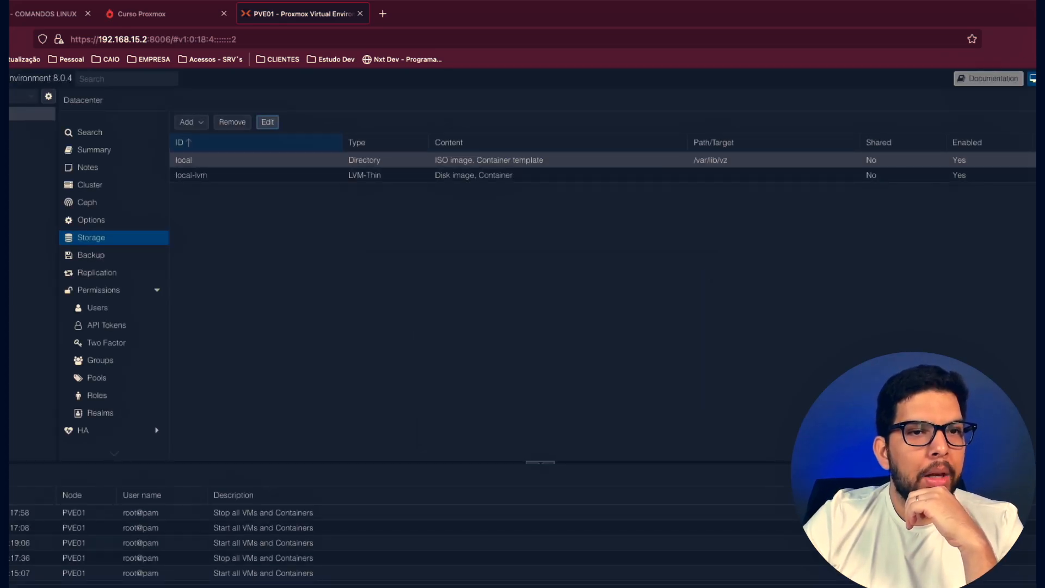
- Check which content types the local-lvm storage can hold and close its settings without changes
{"action": "left_click", "coordinate": [191, 176]}
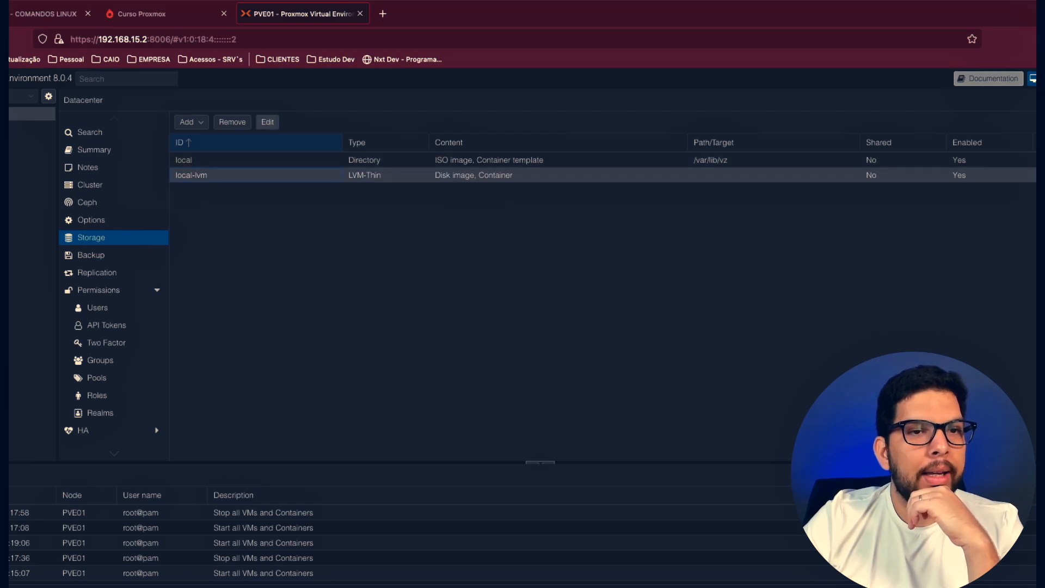
{"action": "left_click", "coordinate": [268, 122]}
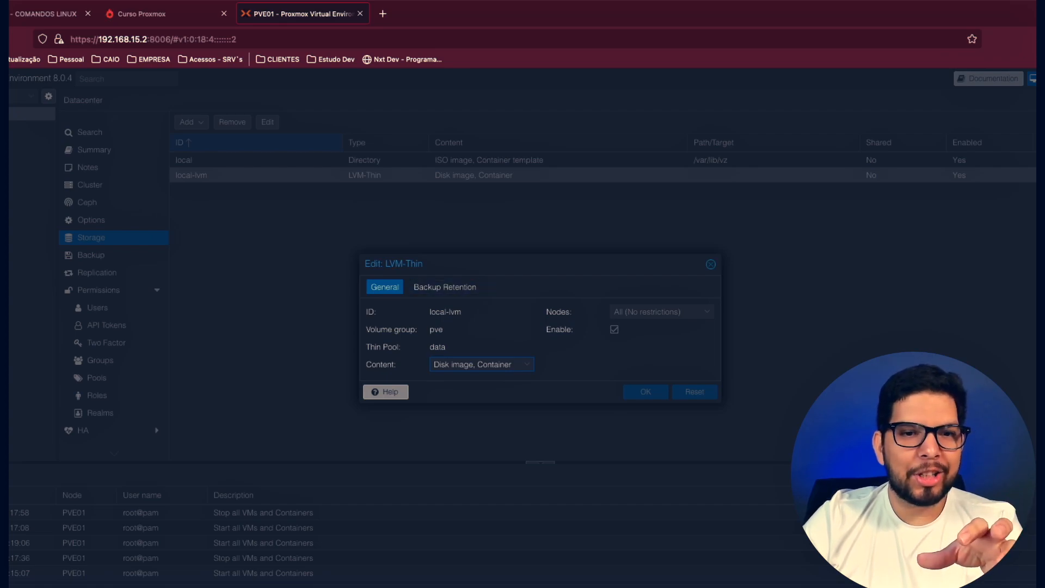
{"action": "left_click", "coordinate": [527, 364]}
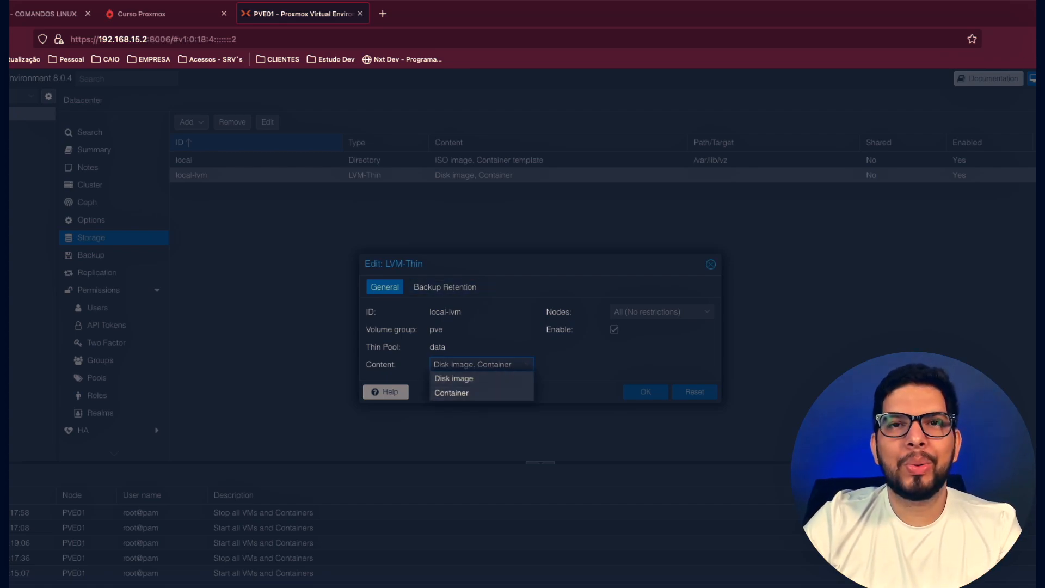
{"action": "key", "text": "Escape"}
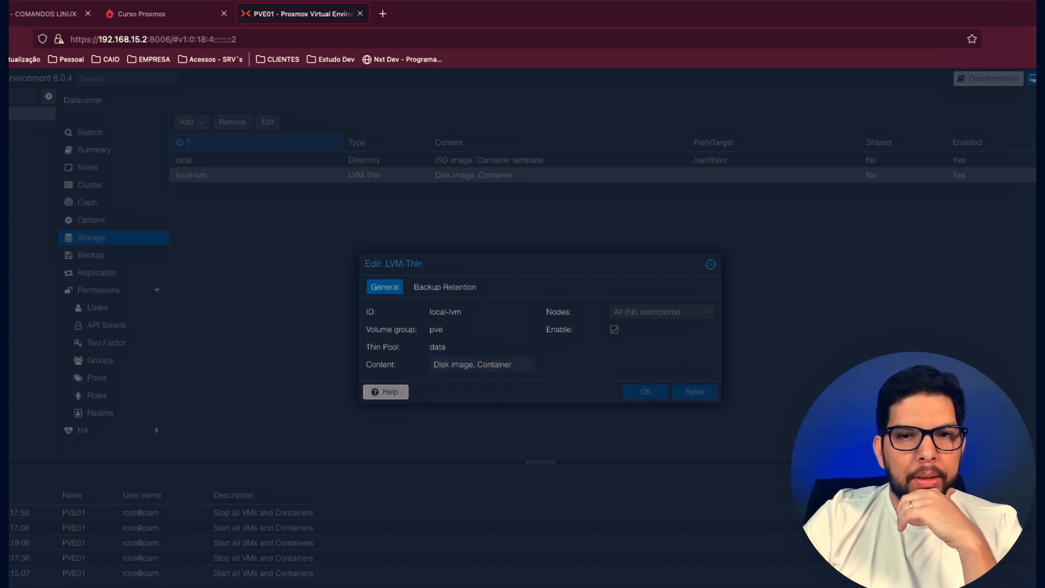
{"action": "left_click", "coordinate": [711, 264]}
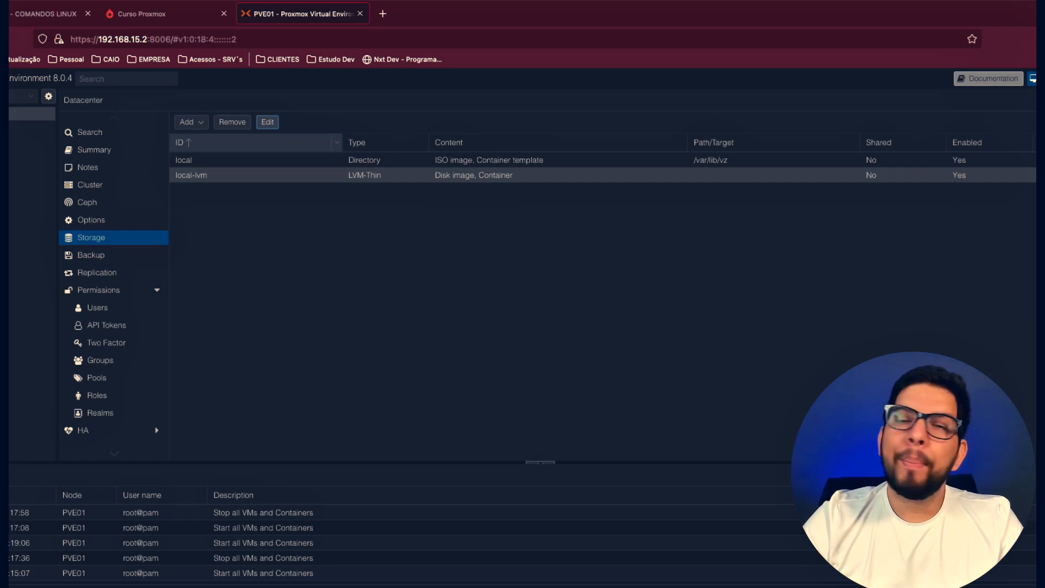
- Read the LVM thin backend help page for the local-lvm storage, including its storage features, and return to the storage list
{"action": "left_click", "coordinate": [267, 122]}
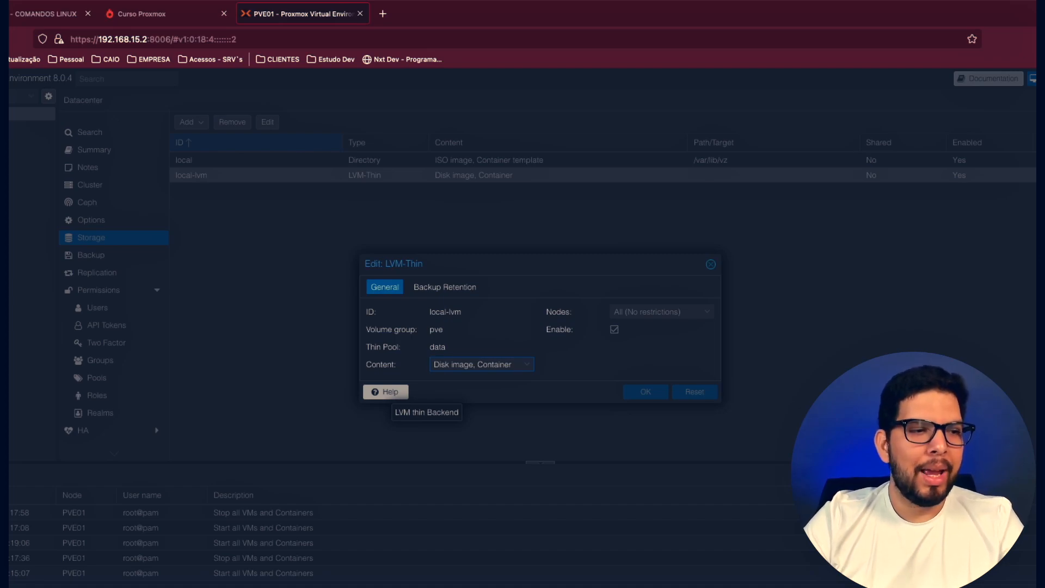
{"action": "left_click", "coordinate": [385, 391]}
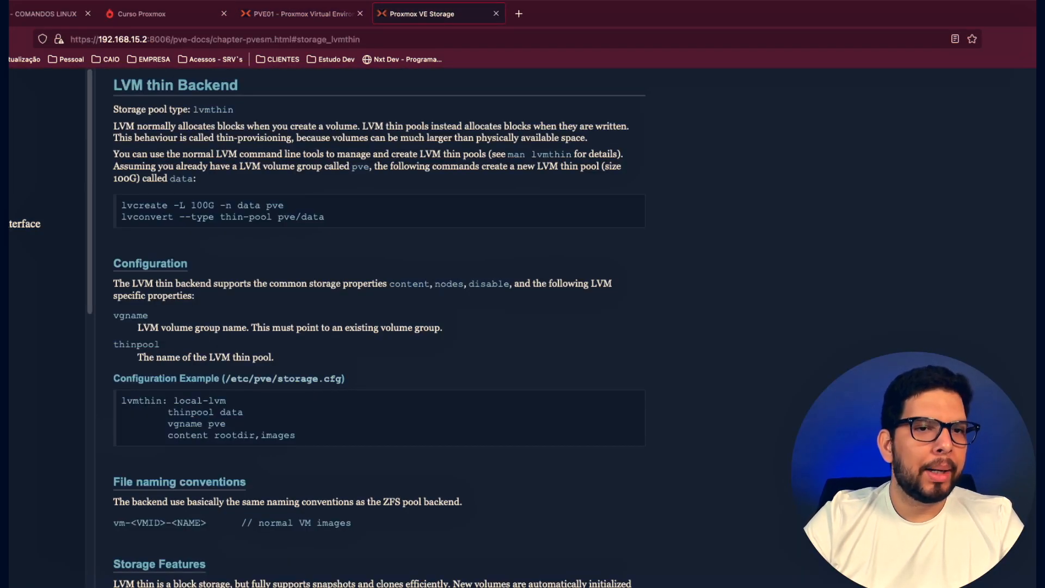
{"action": "scroll", "coordinate": [379, 326], "scroll_direction": "down", "scroll_amount": 5}
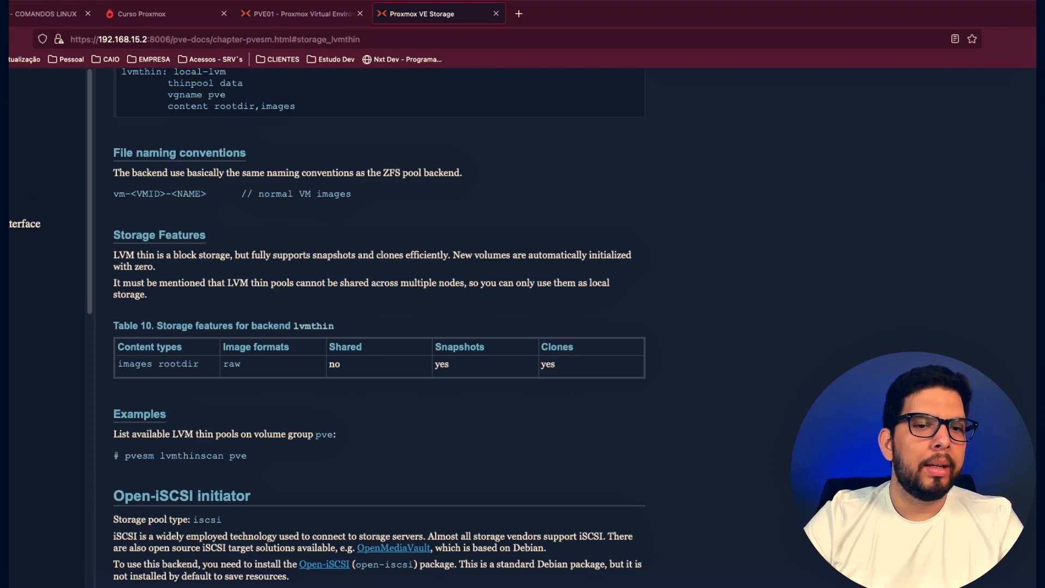
{"action": "scroll", "coordinate": [379, 326], "scroll_direction": "down", "scroll_amount": 2}
{"action": "left_click", "coordinate": [496, 13]}
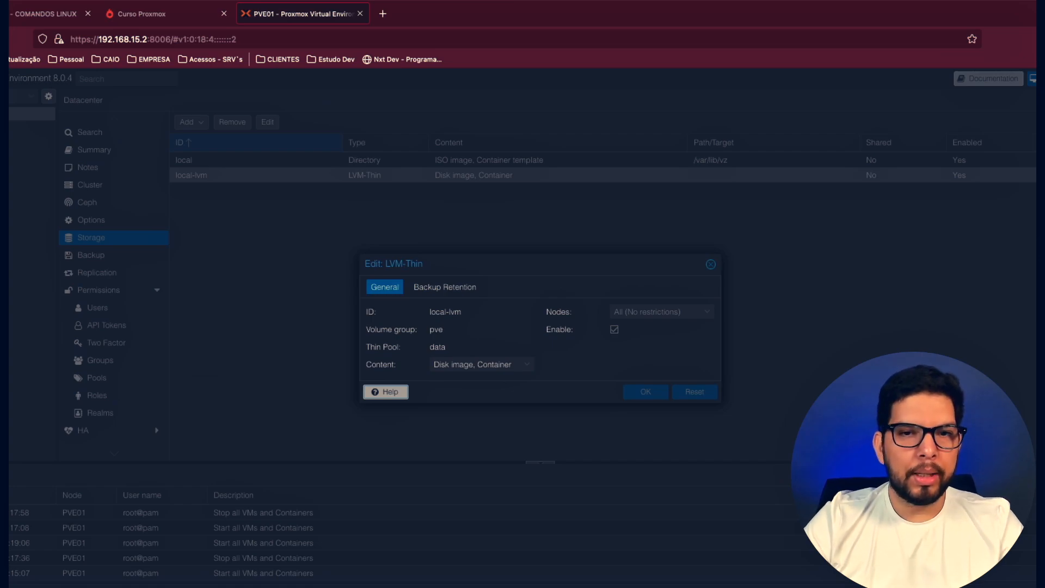
{"action": "left_click", "coordinate": [711, 264]}
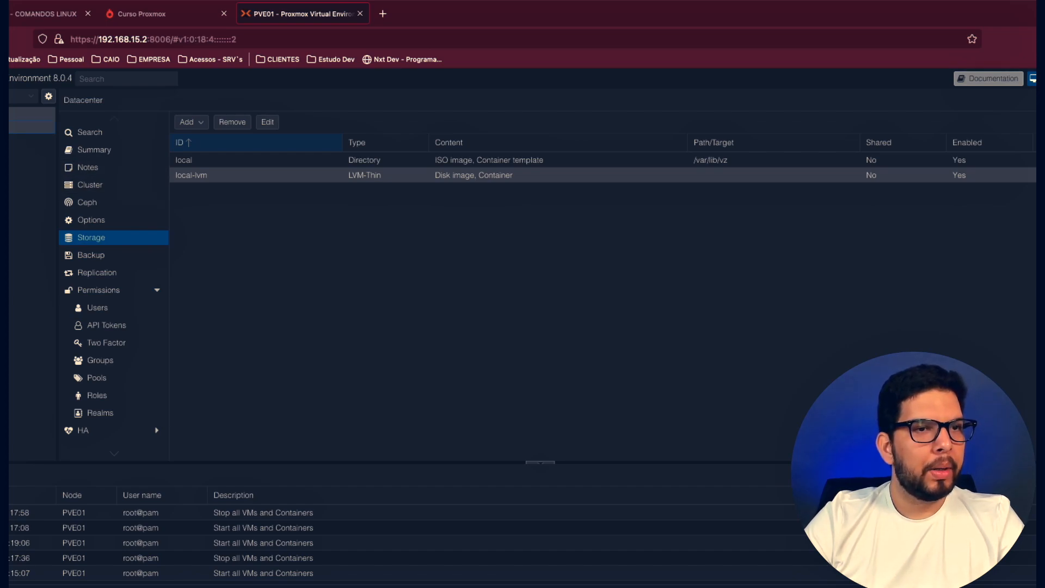
- Open the APT repositories of node PVE01, check the pve-no-subscription note and select the pve-enterprise repository
{"action": "left_click", "coordinate": [26, 127]}
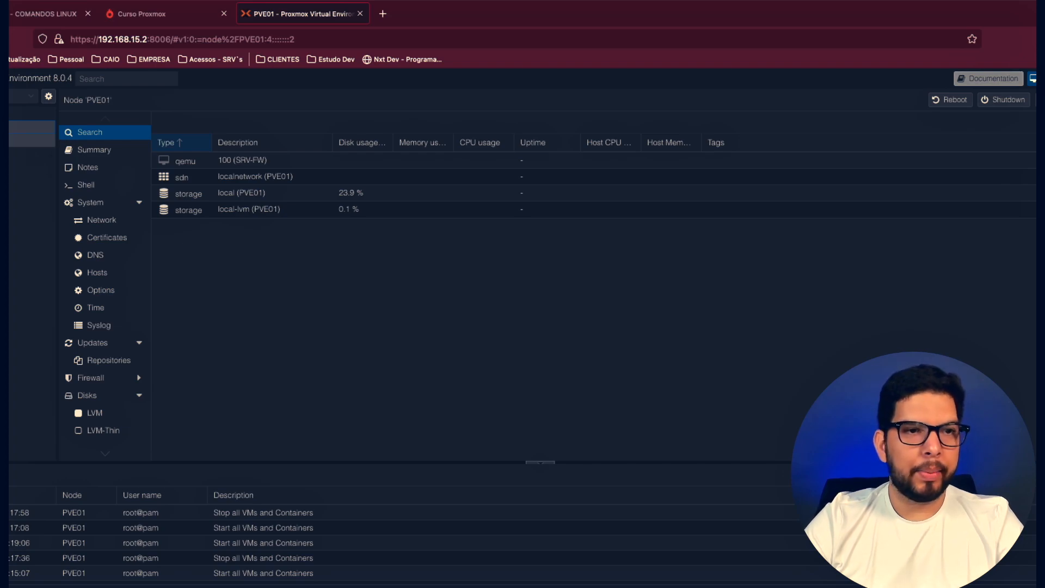
{"action": "left_click", "coordinate": [92, 343]}
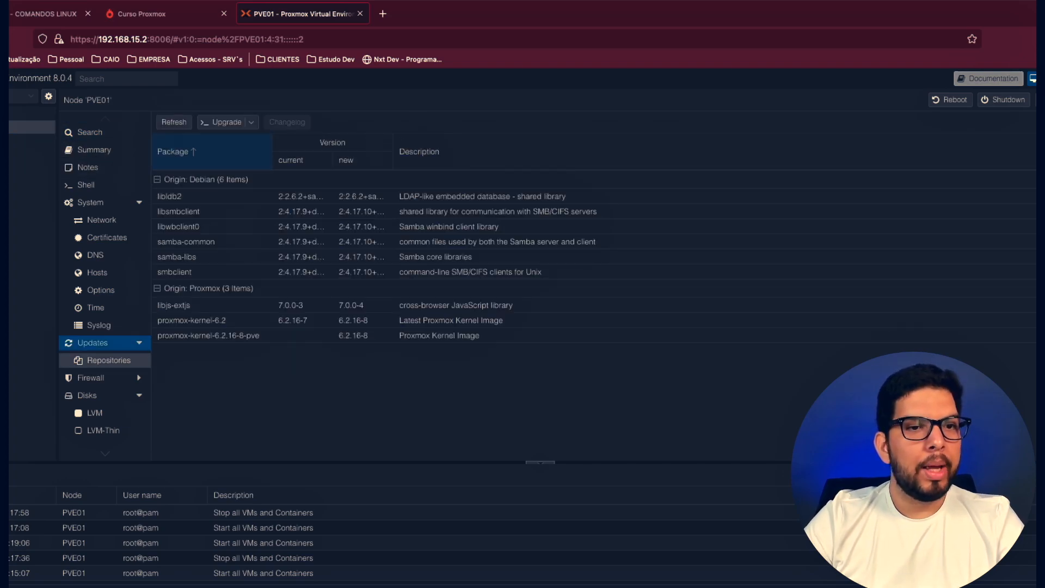
{"action": "left_click", "coordinate": [109, 360]}
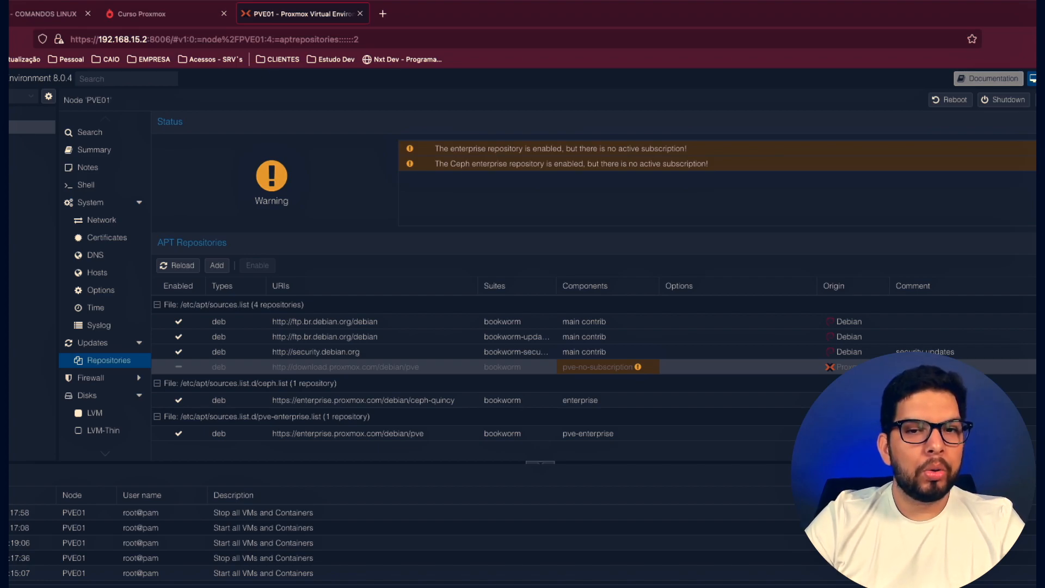
{"action": "mouse_move", "coordinate": [598, 367]}
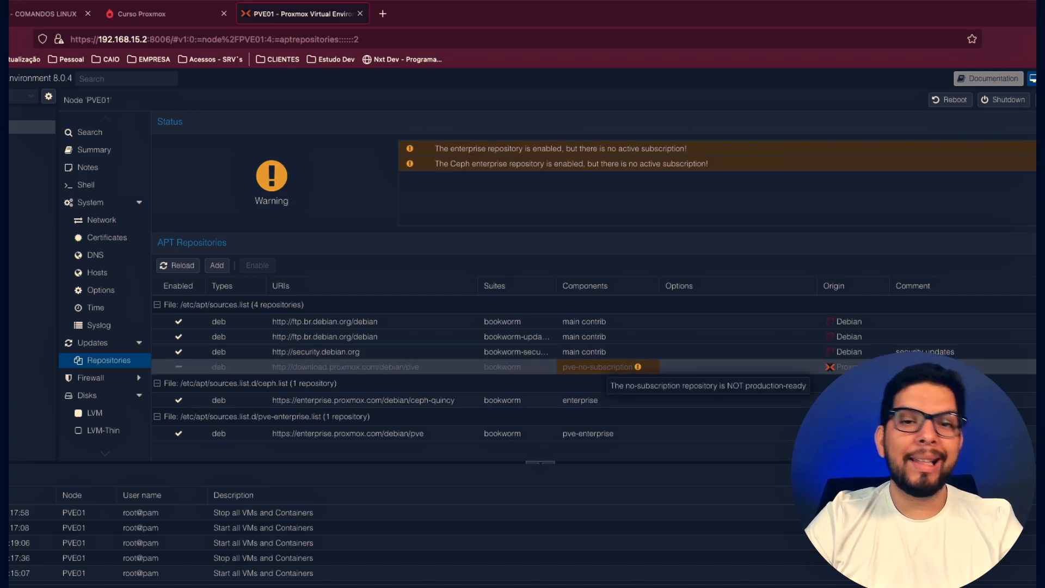
{"action": "left_click", "coordinate": [414, 400]}
{"action": "left_click", "coordinate": [403, 434]}
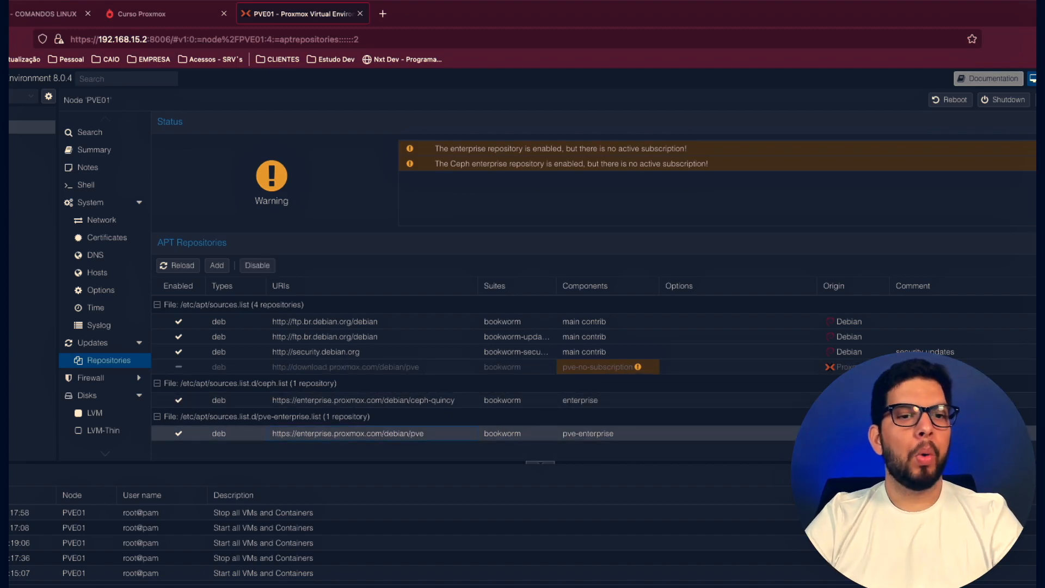
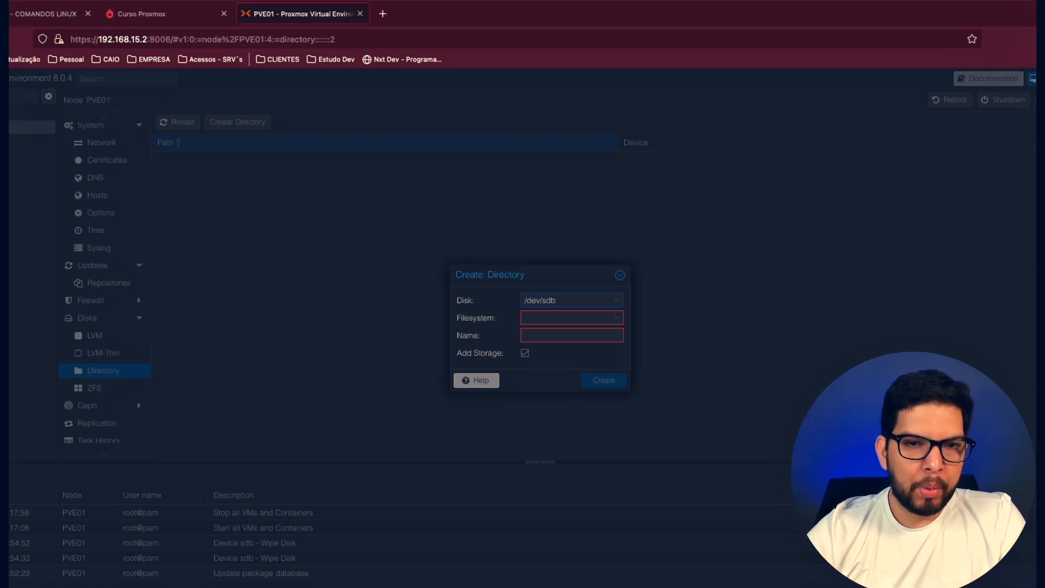
- Create a directory named DISCO-BKP on disk /dev/sdb with the ext4 filesystem and Add Storage enabled
{"action": "left_click", "coordinate": [559, 317]}
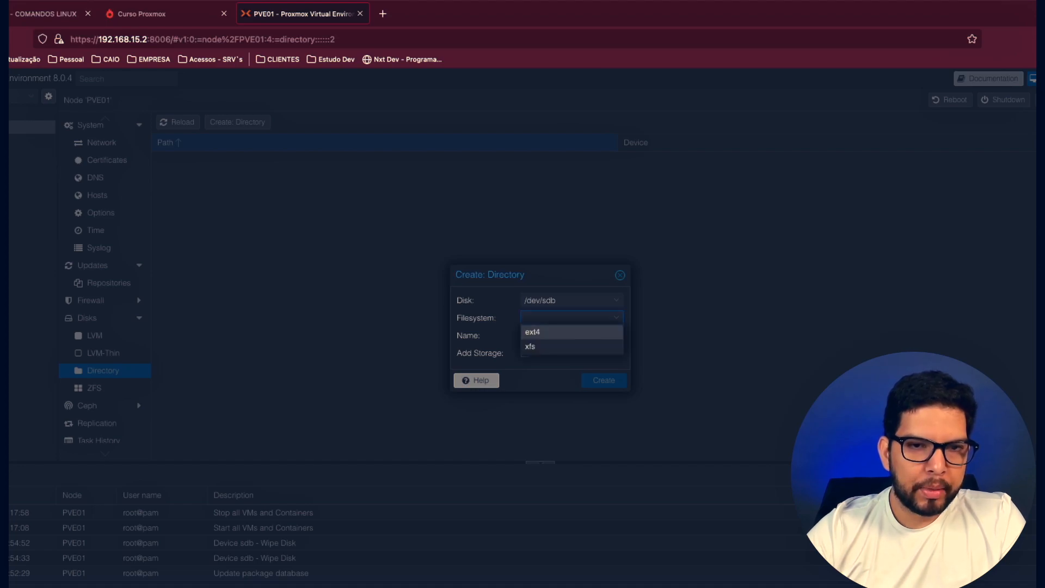
{"action": "left_click", "coordinate": [560, 318]}
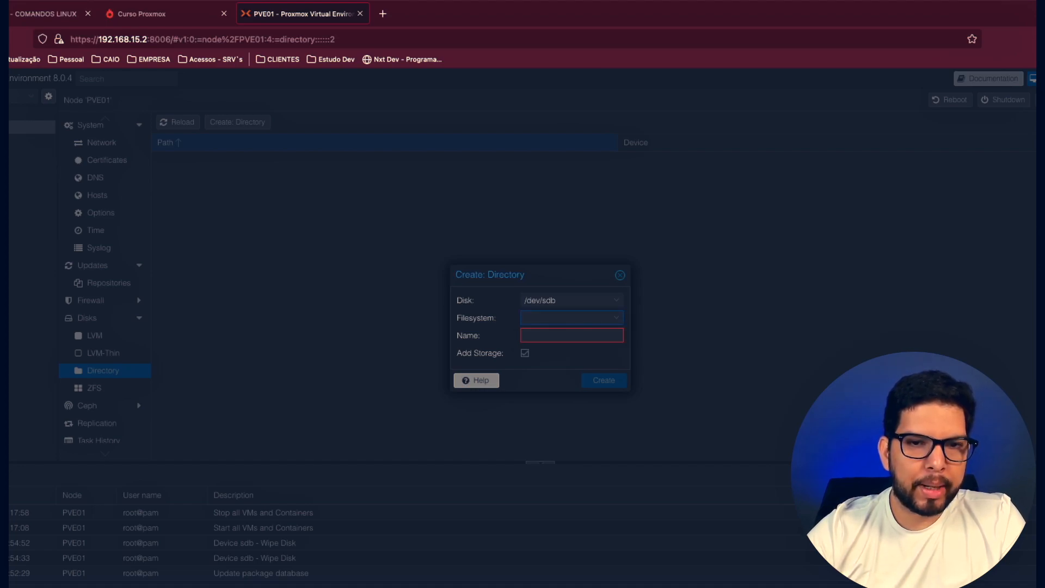
{"action": "left_click", "coordinate": [569, 318]}
{"action": "left_click", "coordinate": [572, 332]}
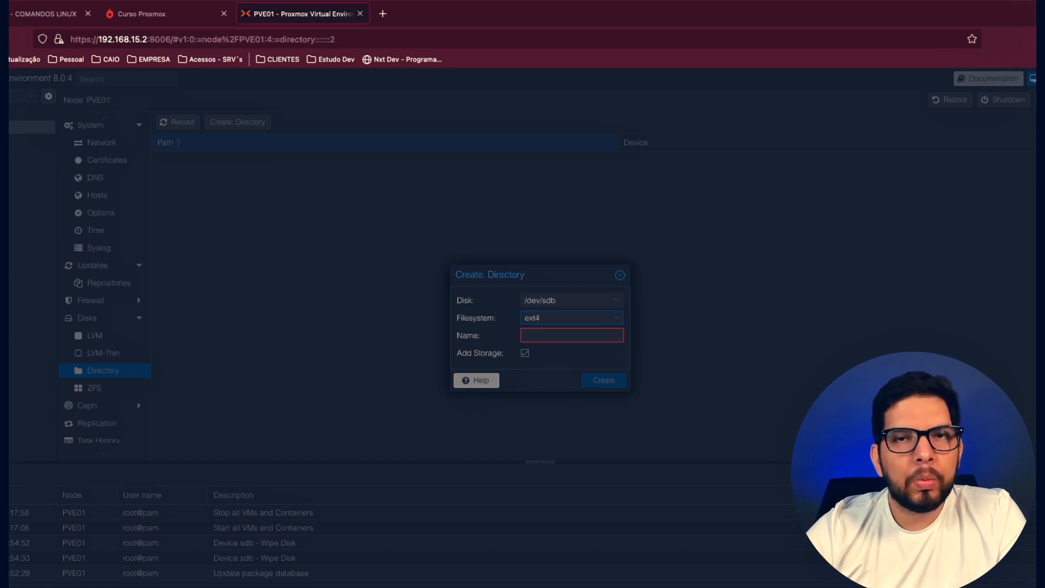
{"action": "left_click", "coordinate": [608, 335]}
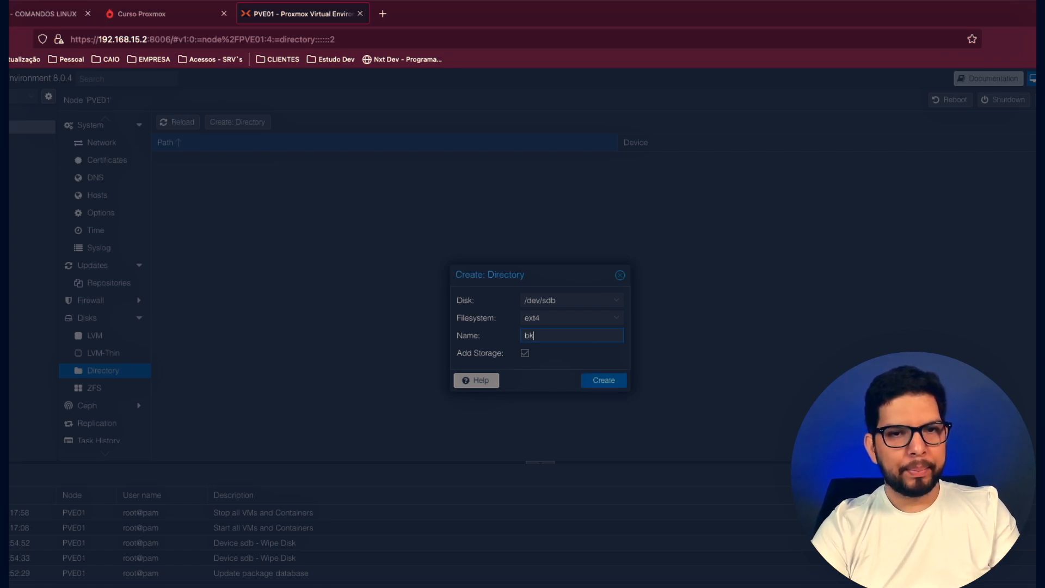
{"action": "key", "text": "BackSpace"}
{"action": "type", "text": "DISCO-BKP"}
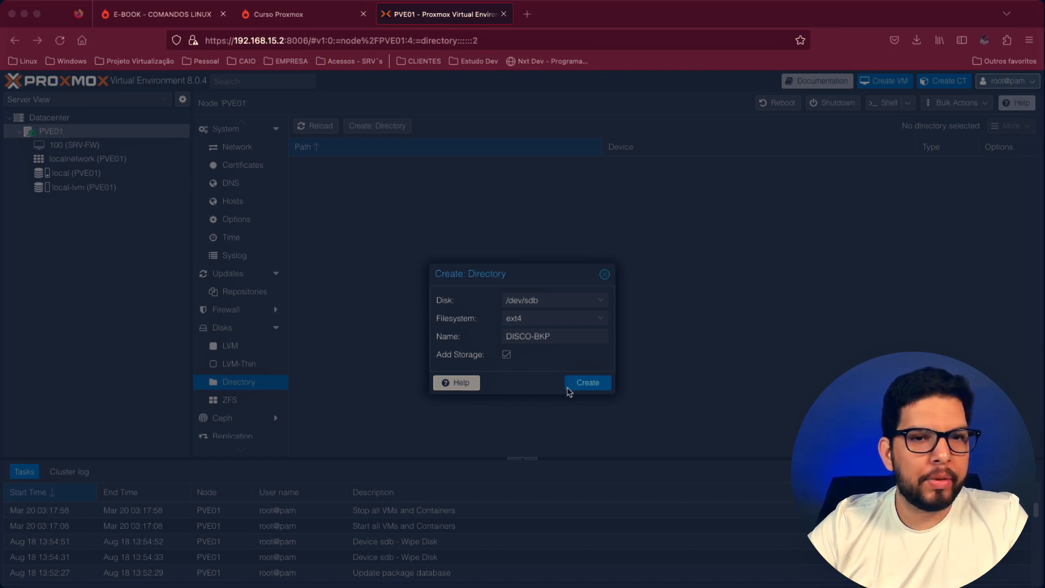
{"action": "left_click", "coordinate": [583, 384]}
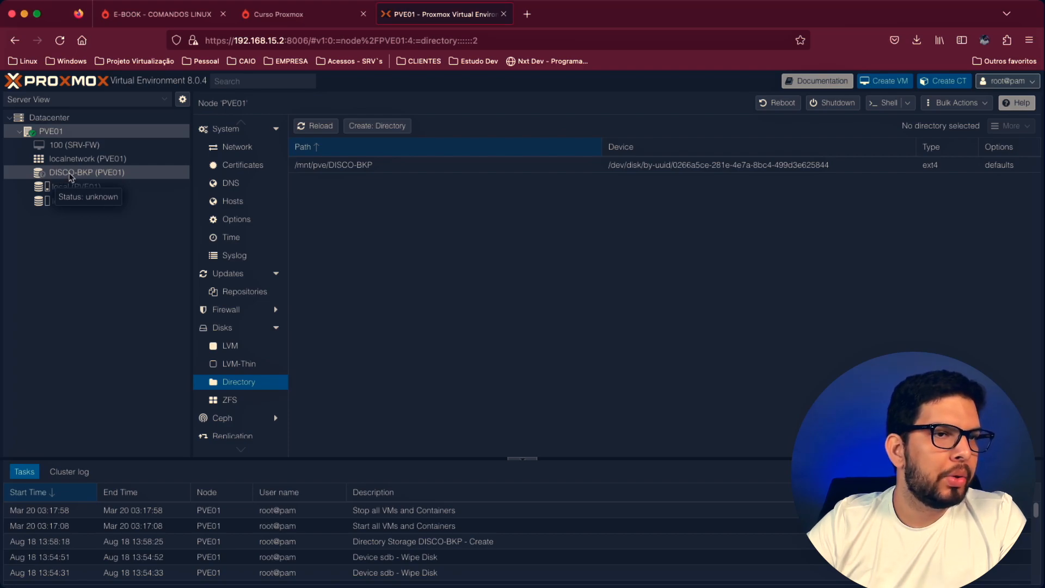
- View the DISCO-BKP storage's summary and restrict its content to VZDump backup file only in the Datacenter storage settings
{"action": "left_click", "coordinate": [70, 177]}
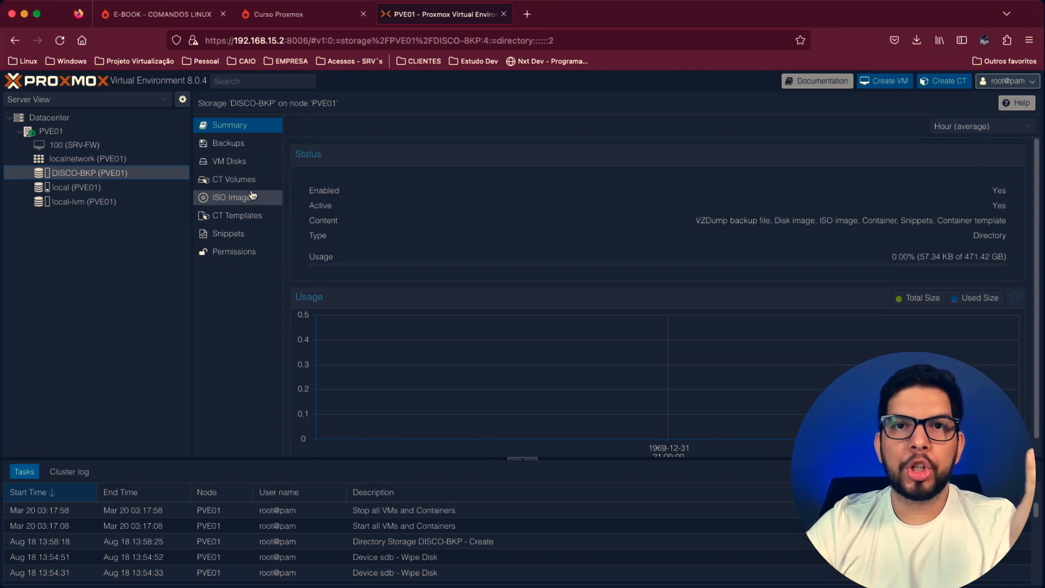
{"action": "left_click", "coordinate": [48, 117]}
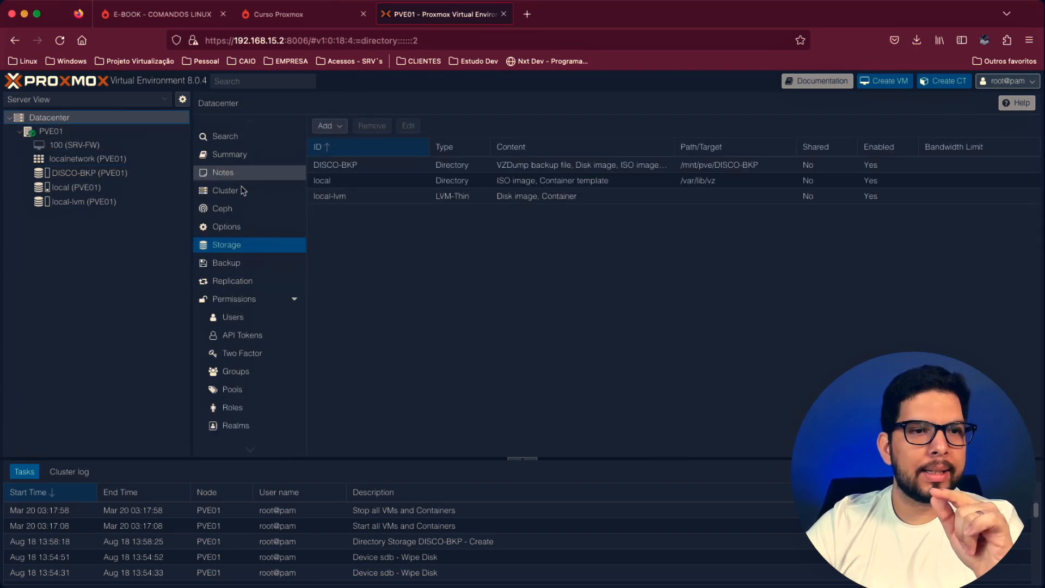
{"action": "double_click", "coordinate": [368, 164]}
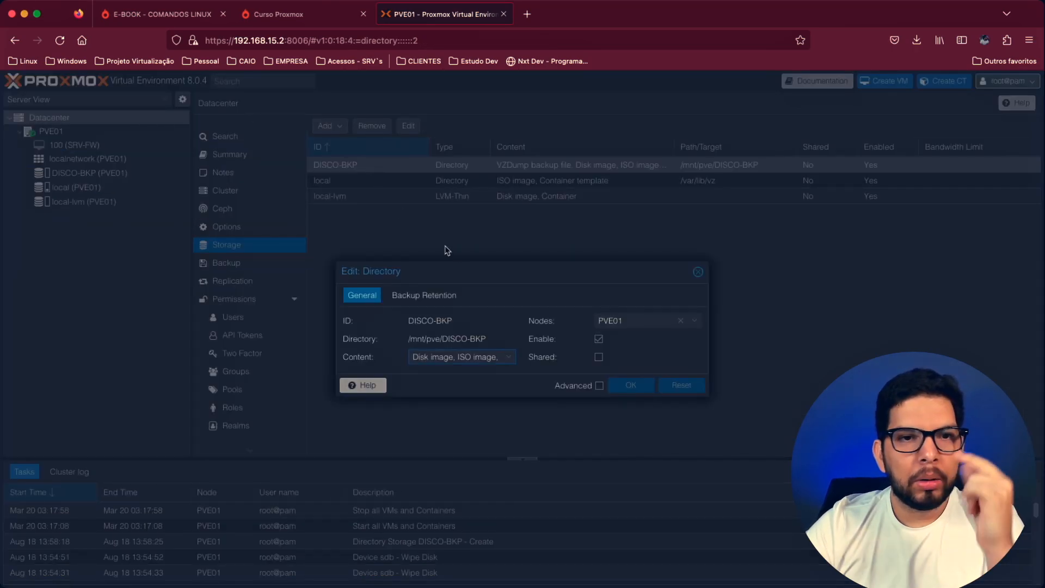
{"action": "left_click", "coordinate": [486, 357]}
{"action": "left_click", "coordinate": [457, 372]}
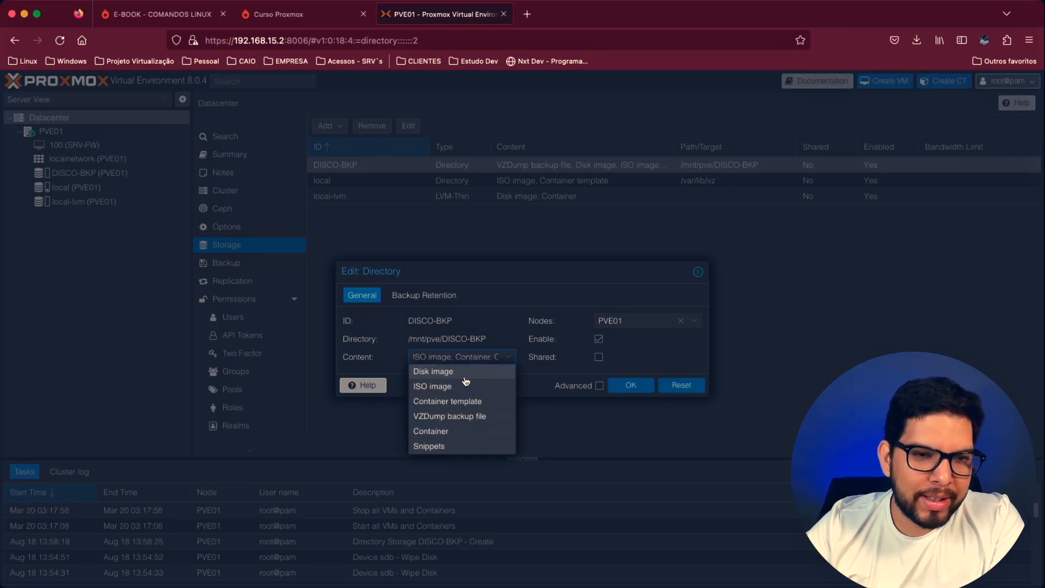
{"action": "left_click", "coordinate": [457, 387]}
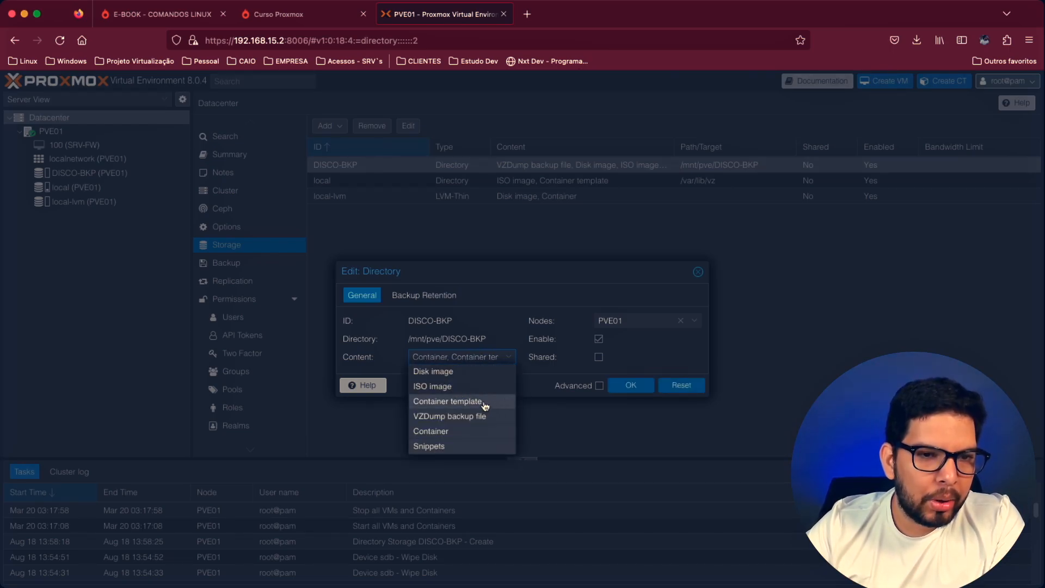
{"action": "left_click", "coordinate": [484, 404]}
{"action": "left_click", "coordinate": [454, 433]}
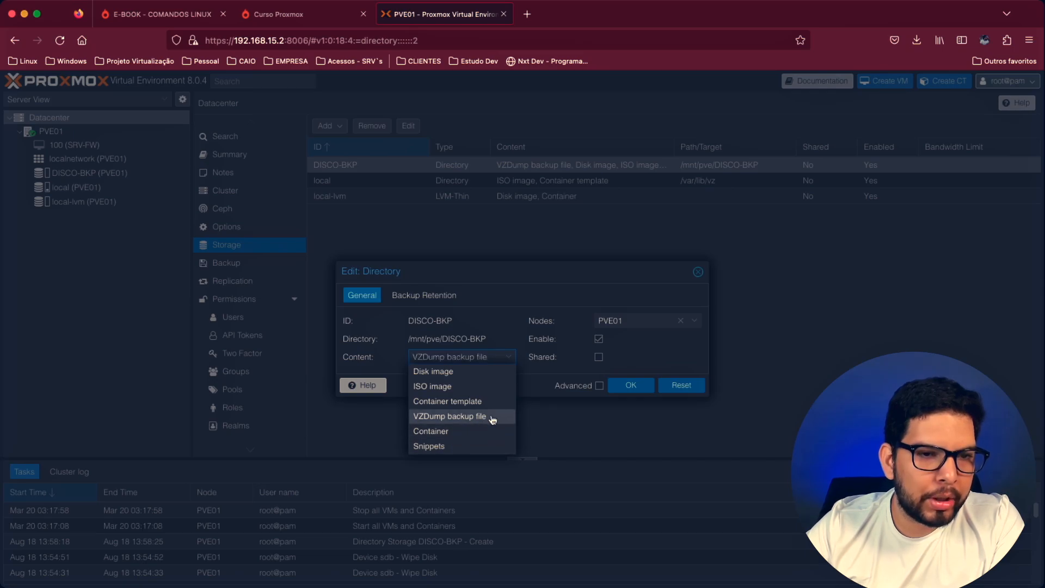
{"action": "left_click", "coordinate": [540, 387]}
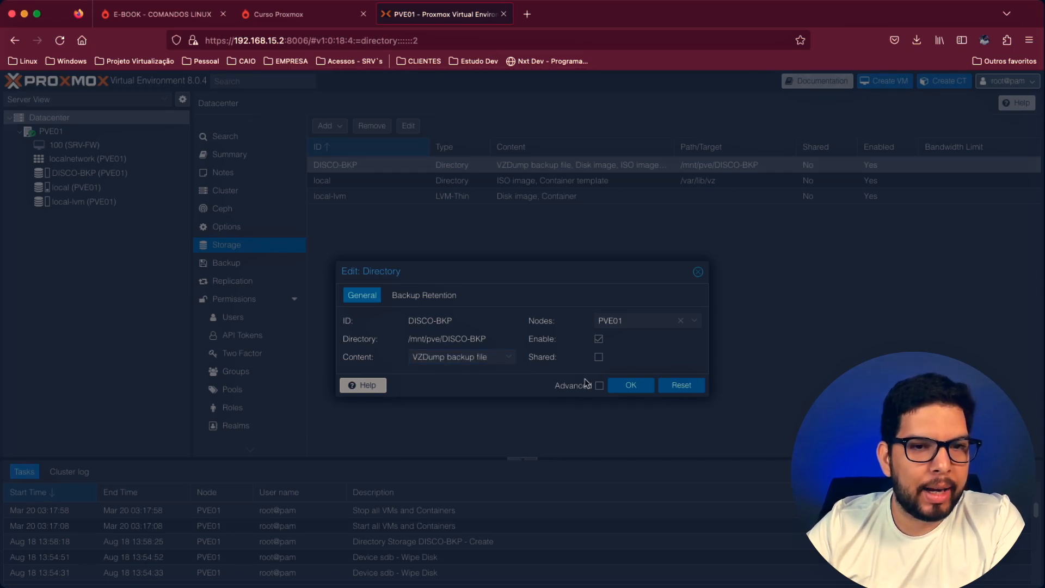
{"action": "left_click", "coordinate": [630, 385]}
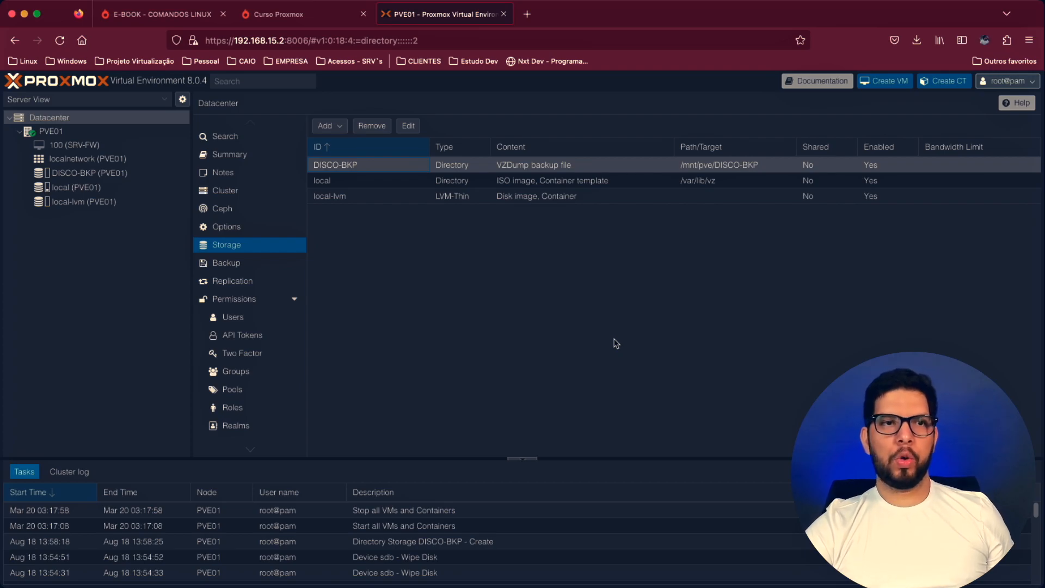
- Set the DISCO-BKP storage's backup retention to keep the last 3 backups, leaving Keep all backups disabled
{"action": "left_click", "coordinate": [409, 126]}
{"action": "left_click", "coordinate": [425, 295]}
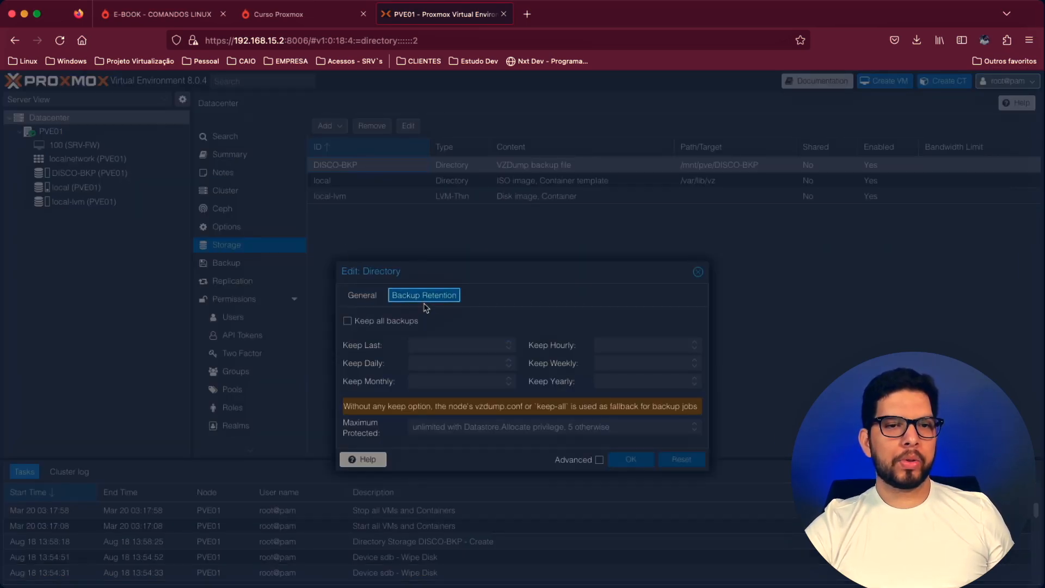
{"action": "left_click", "coordinate": [381, 323]}
{"action": "left_click", "coordinate": [375, 322]}
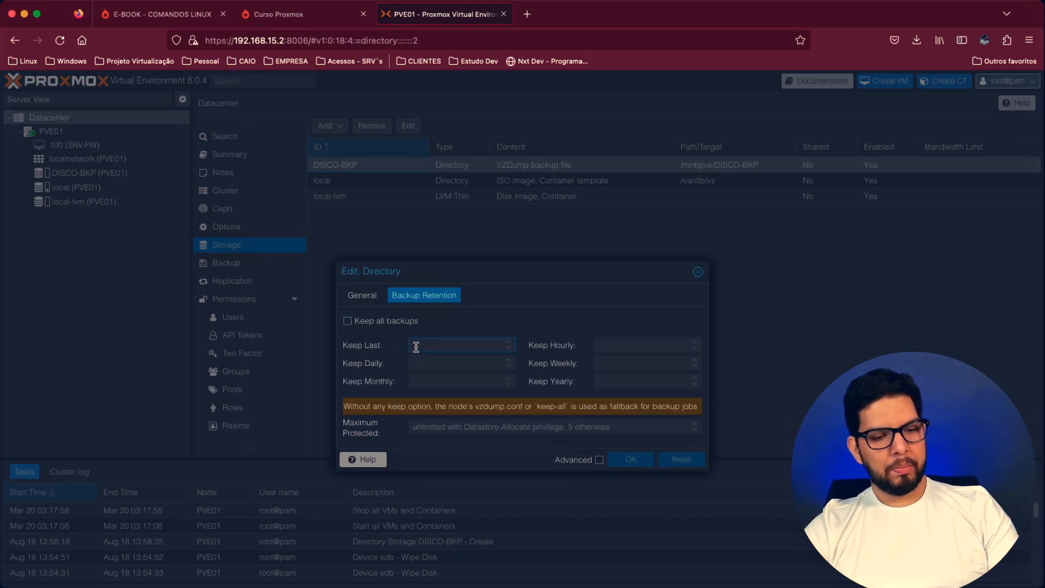
{"action": "type", "text": "3"}
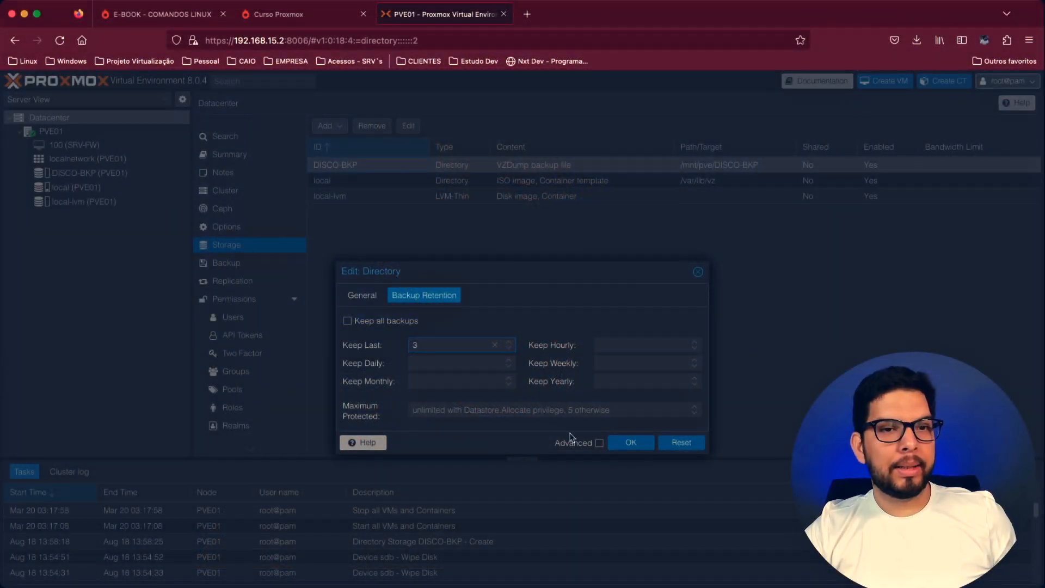
{"action": "left_click", "coordinate": [642, 447]}
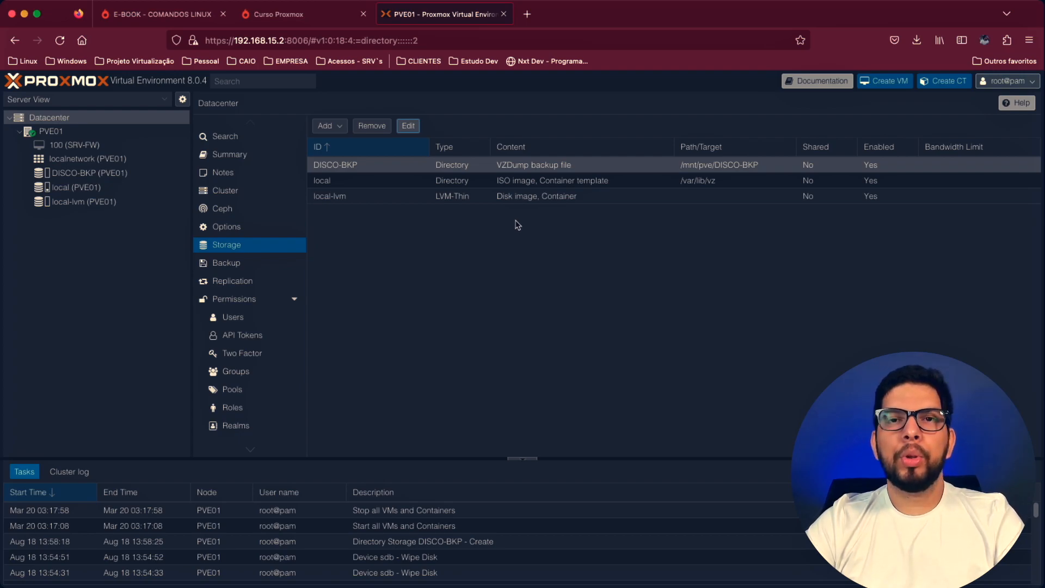
- Review node PVE01's disks and directory list, and reboot the node
{"action": "left_click", "coordinate": [66, 133]}
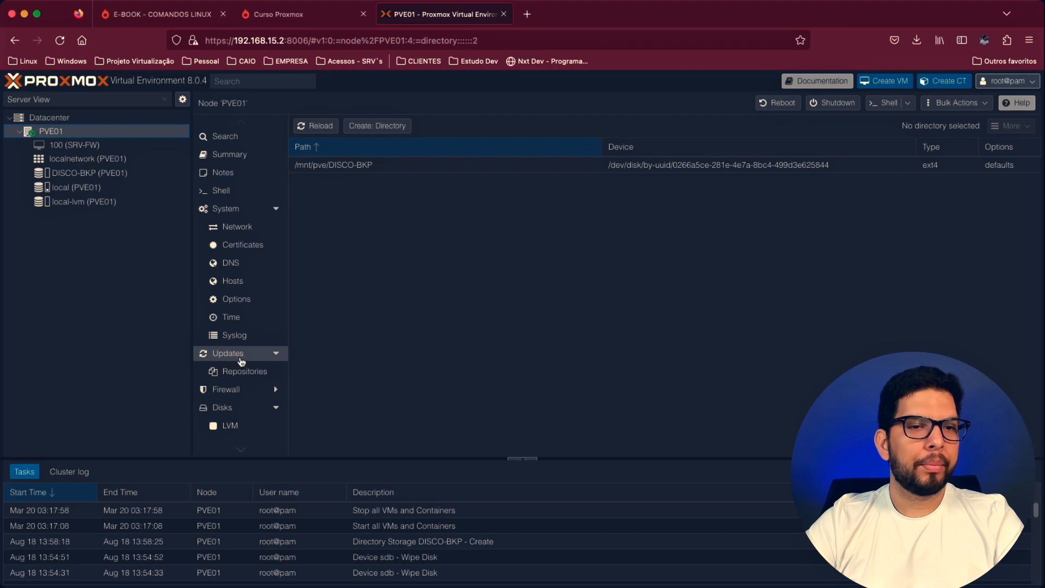
{"action": "left_click", "coordinate": [233, 408]}
{"action": "scroll", "coordinate": [235, 419], "scroll_direction": "down", "scroll_amount": 1}
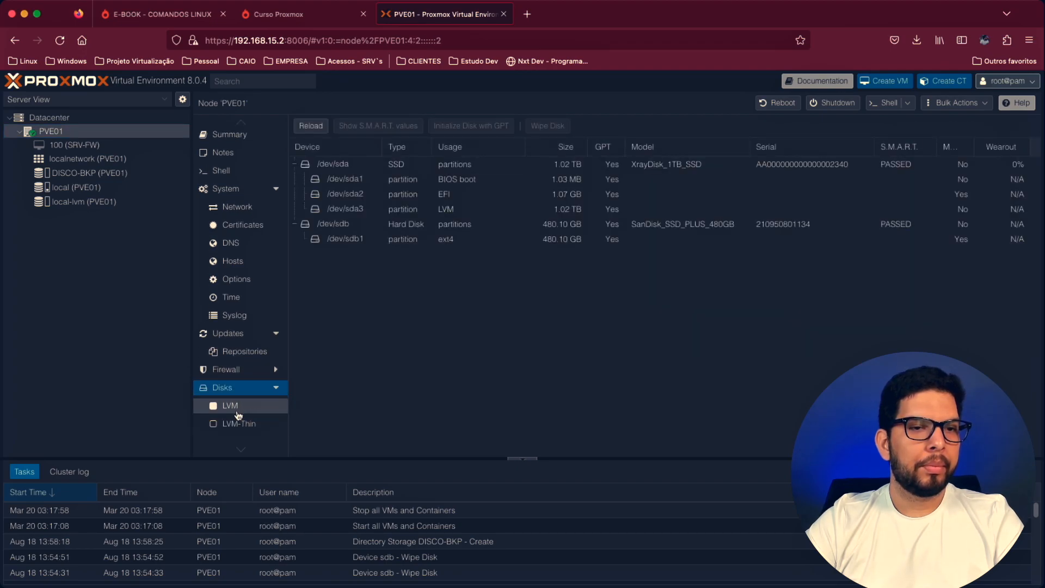
{"action": "scroll", "coordinate": [238, 426], "scroll_direction": "down", "scroll_amount": 1}
{"action": "left_click", "coordinate": [243, 392]}
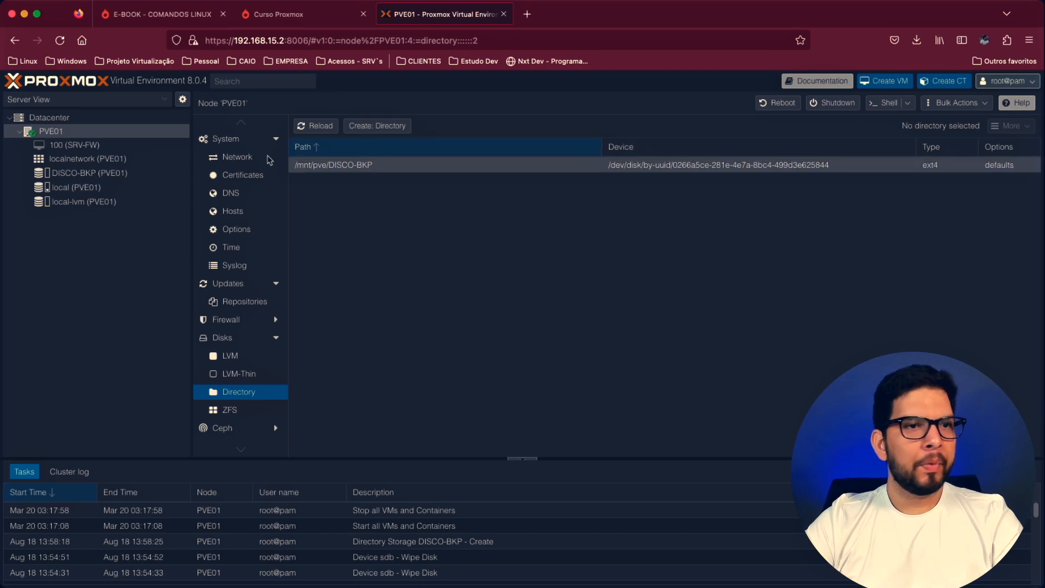
{"action": "left_click", "coordinate": [782, 103]}
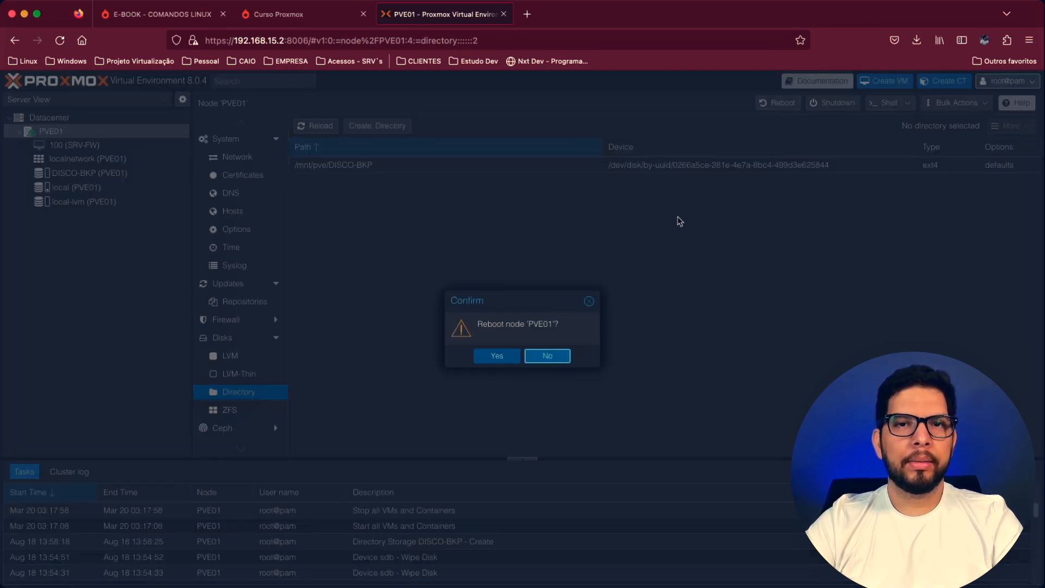
{"action": "left_click", "coordinate": [495, 357]}
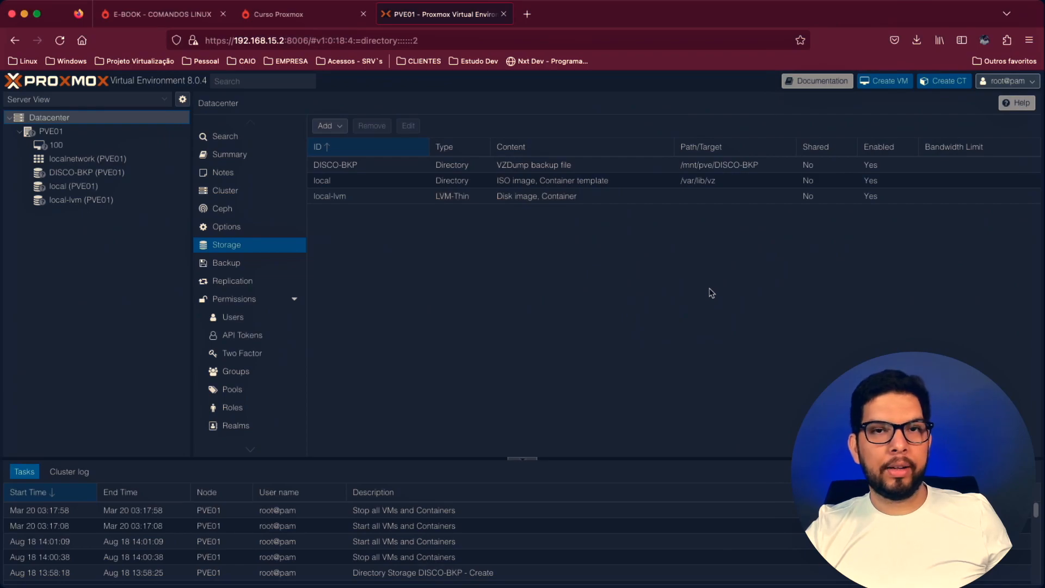
{"action": "left_click", "coordinate": [435, 37]}
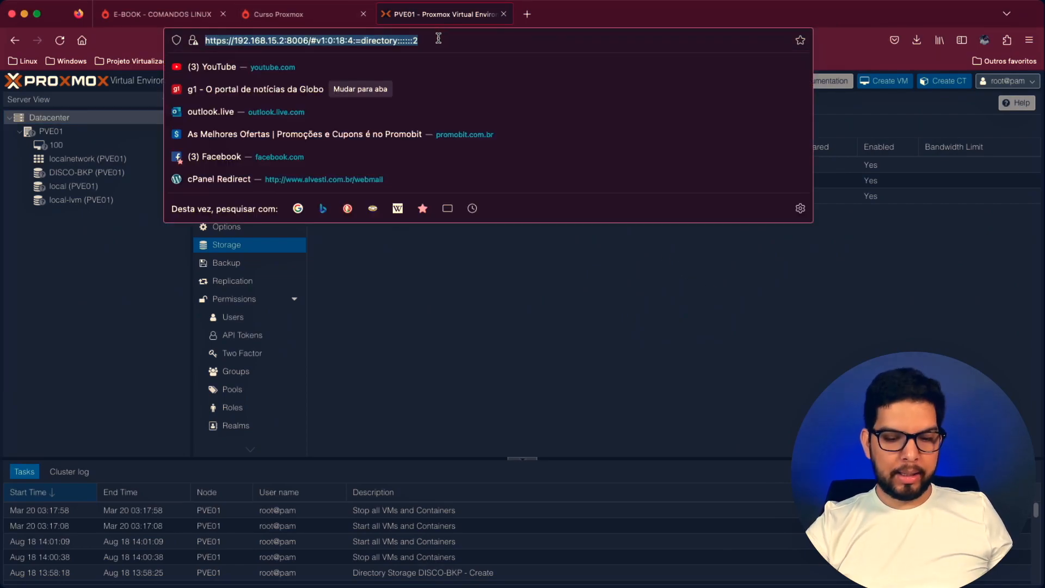
{"action": "key", "text": "Escape"}
{"action": "left_click", "coordinate": [61, 132]}
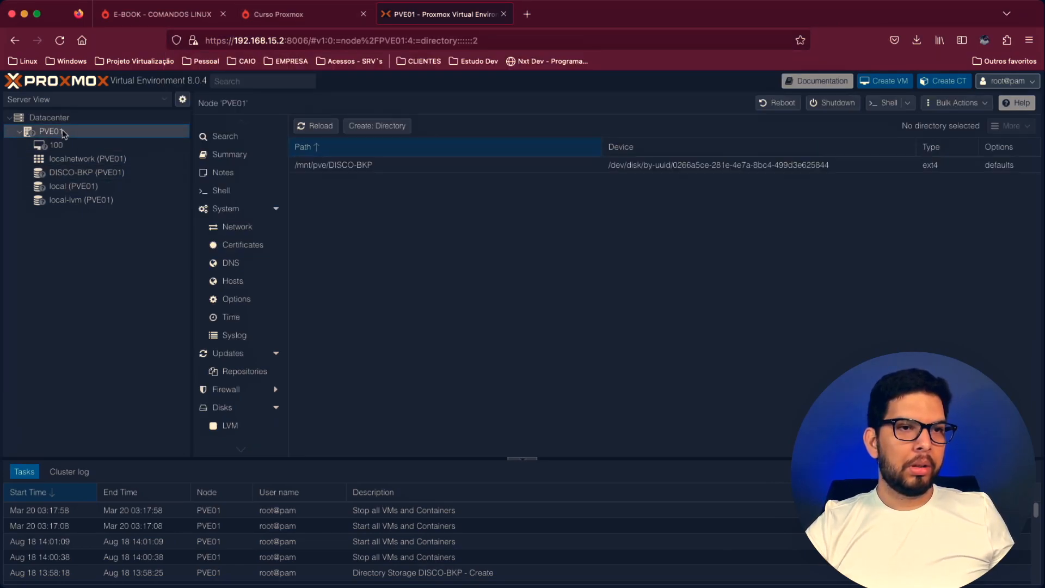
{"action": "left_click", "coordinate": [71, 119]}
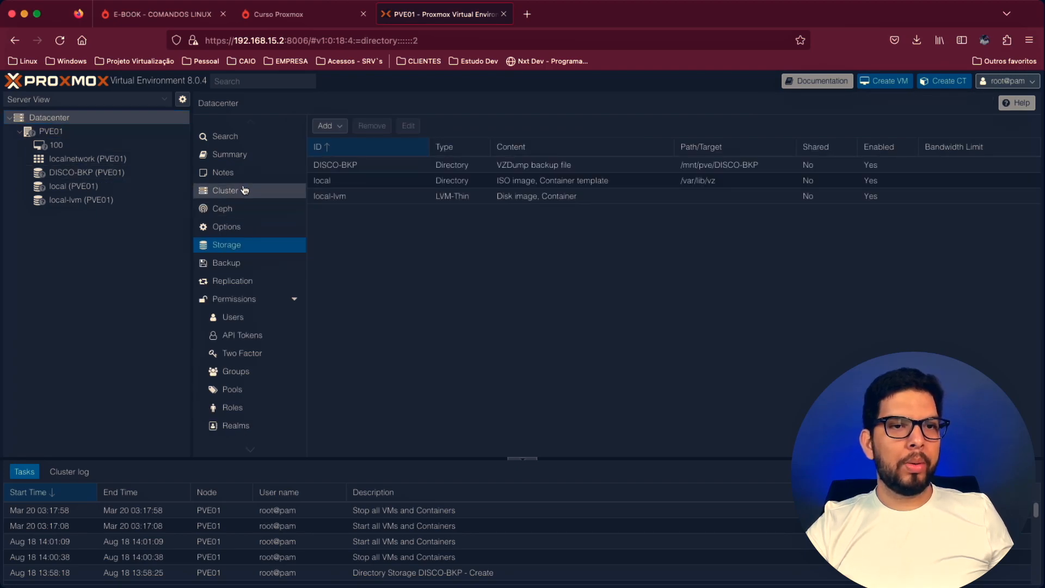
{"action": "left_click", "coordinate": [224, 190]}
{"action": "left_click", "coordinate": [209, 174]}
{"action": "left_click", "coordinate": [55, 133]}
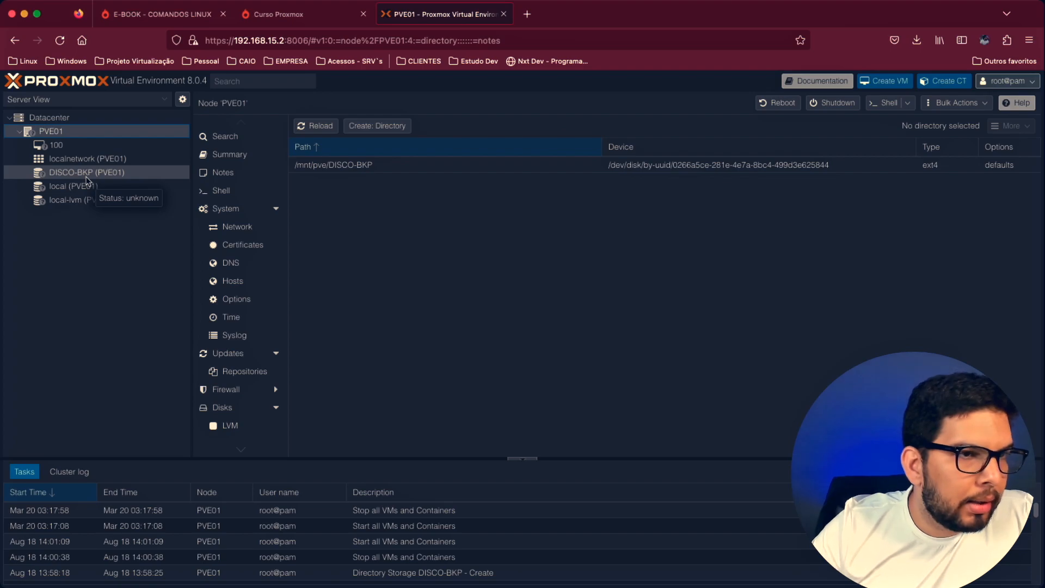
- Check the DISCO-BKP storage's summary, backups and total capacity, and return to node PVE01
{"action": "left_click", "coordinate": [86, 179]}
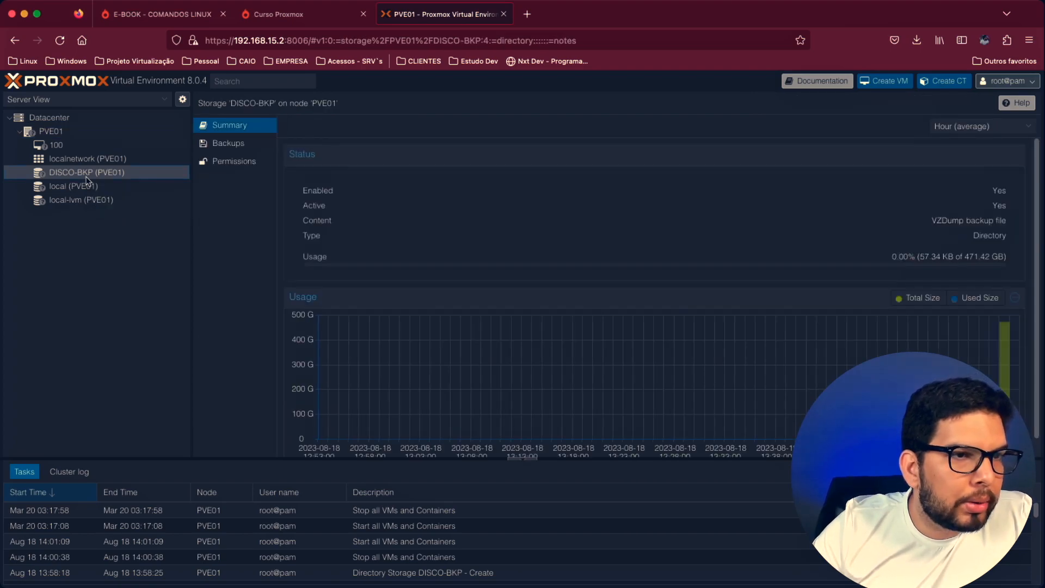
{"action": "left_click", "coordinate": [232, 144]}
{"action": "left_click", "coordinate": [248, 127]}
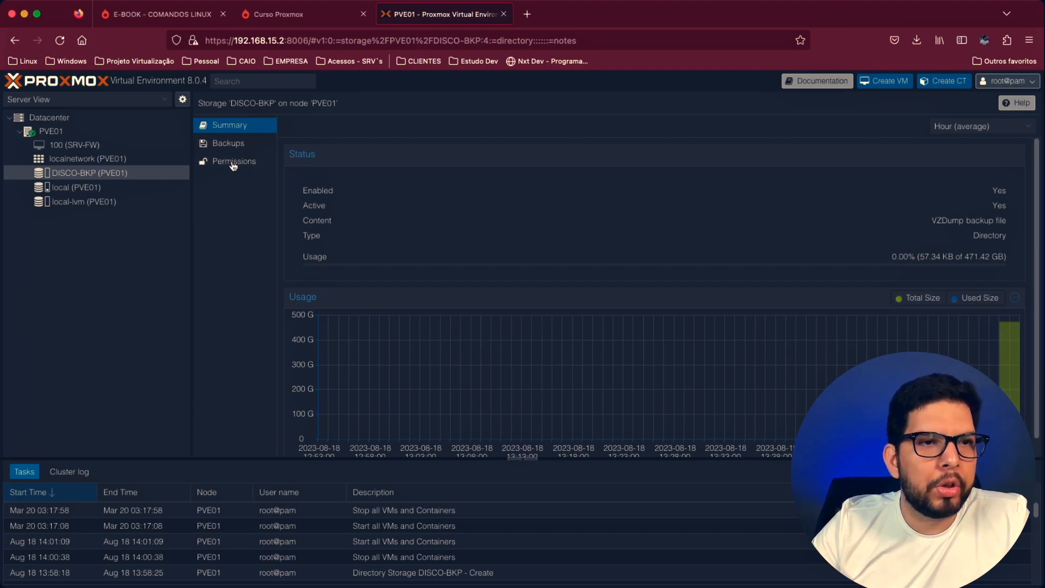
{"action": "left_click_drag", "start_coordinate": [965, 257], "coordinate": [1005, 255]}
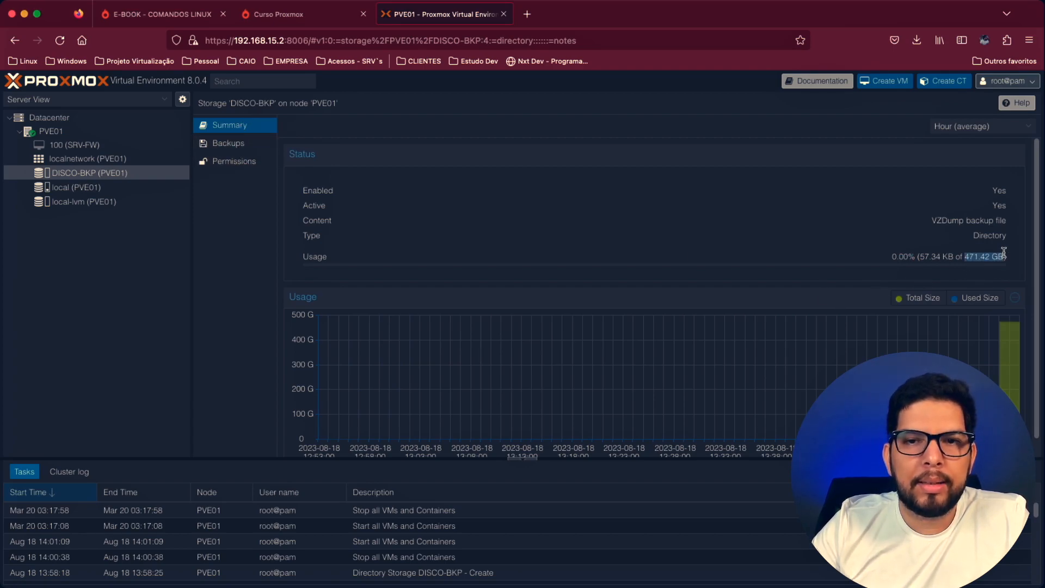
{"action": "left_click", "coordinate": [1004, 254]}
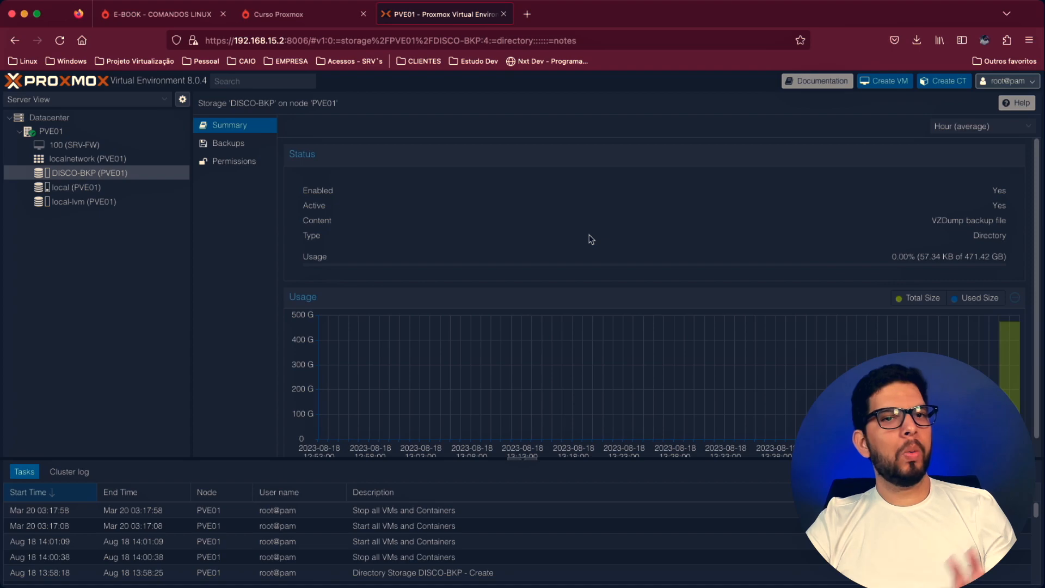
{"action": "left_click", "coordinate": [62, 135]}
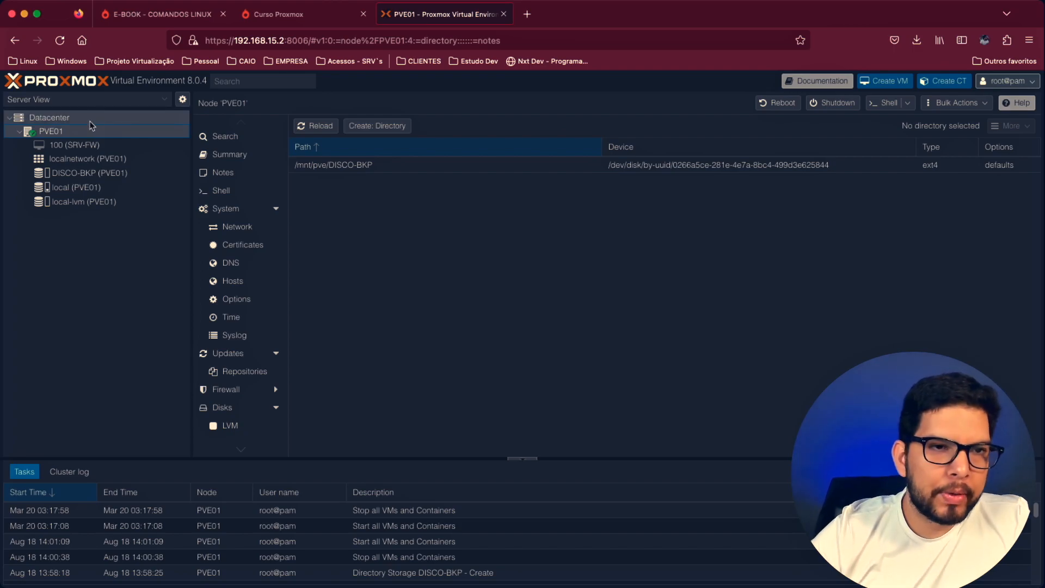
- Search the web for "iso proxmox" in a new browser tab and open the Proxmox Virtual Environment ISO download page
{"action": "left_click", "coordinate": [526, 13]}
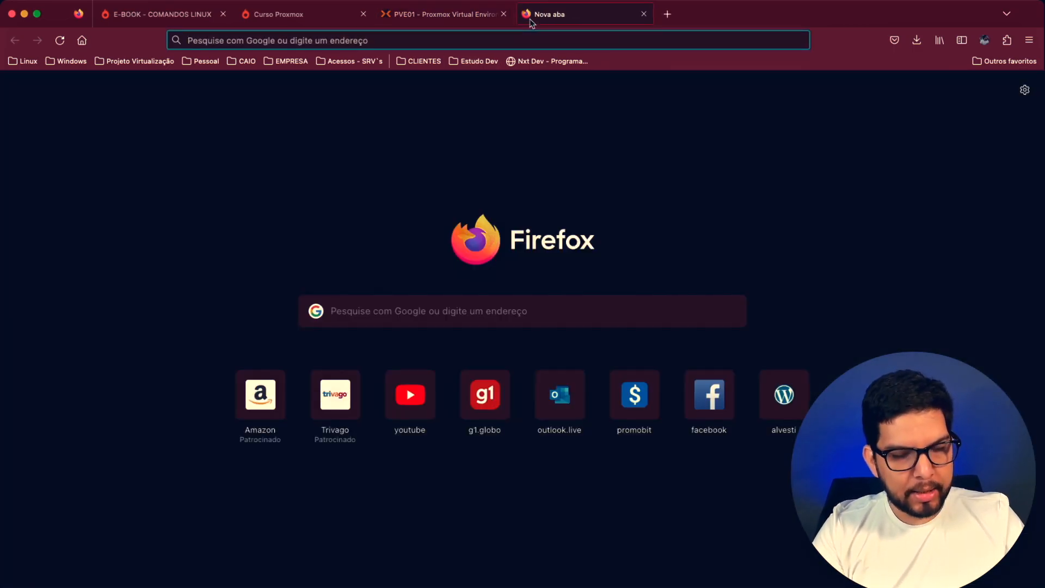
{"action": "type", "text": "iso proxmox"}
{"action": "key", "text": "Return"}
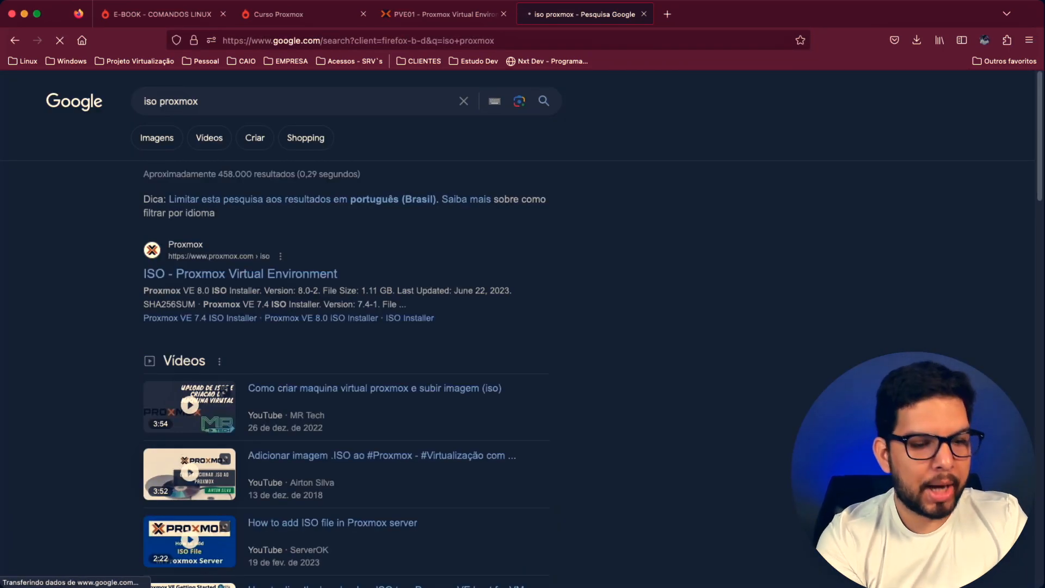
{"action": "left_click", "coordinate": [249, 276]}
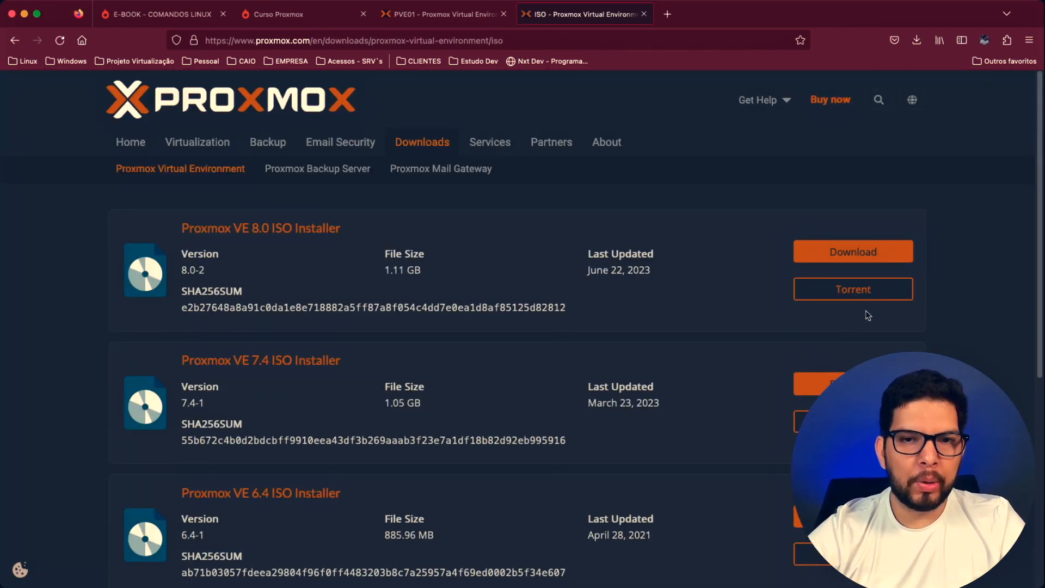
- Close the ISO download page and open the ISO image list of the local storage on PVE01
{"action": "left_click", "coordinate": [644, 14]}
{"action": "left_click", "coordinate": [77, 187]}
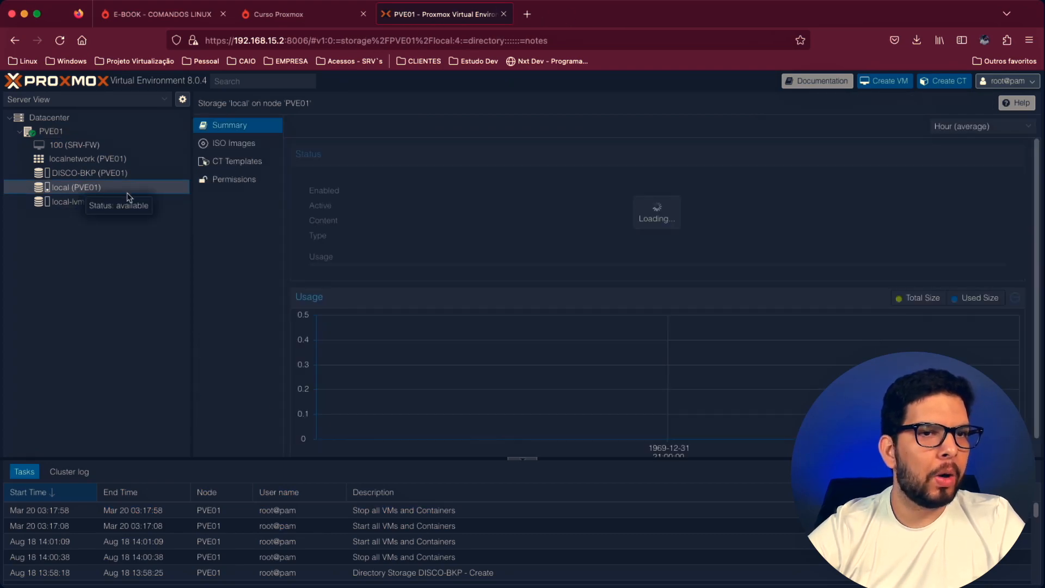
{"action": "left_click", "coordinate": [245, 146]}
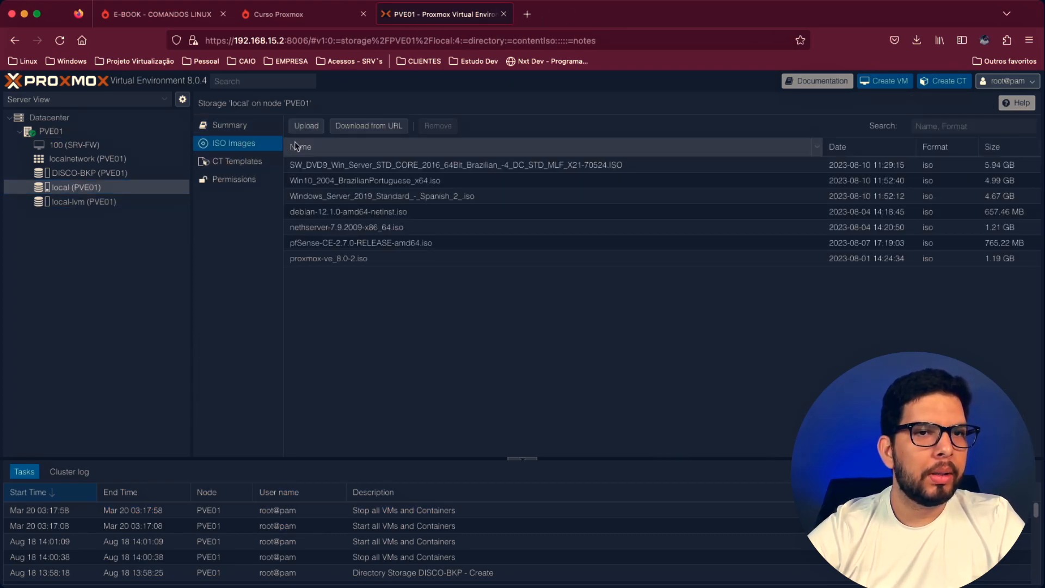
{"action": "left_click", "coordinate": [368, 130]}
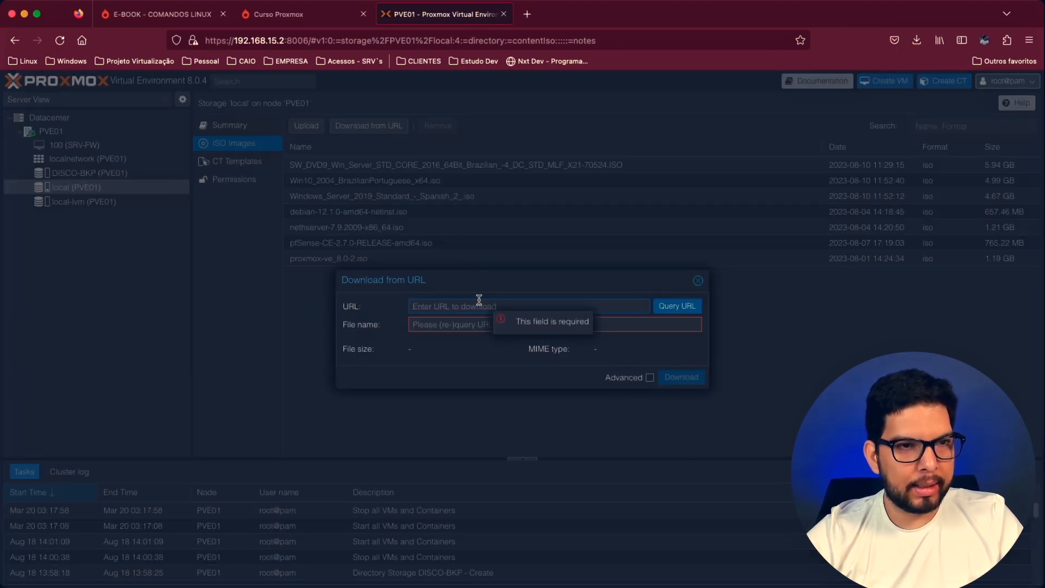
{"action": "type", "text": "https://enterprise.proxmox.com/iso/proxmox-ve_8.0-2.iso"}
{"action": "left_click", "coordinate": [677, 306]}
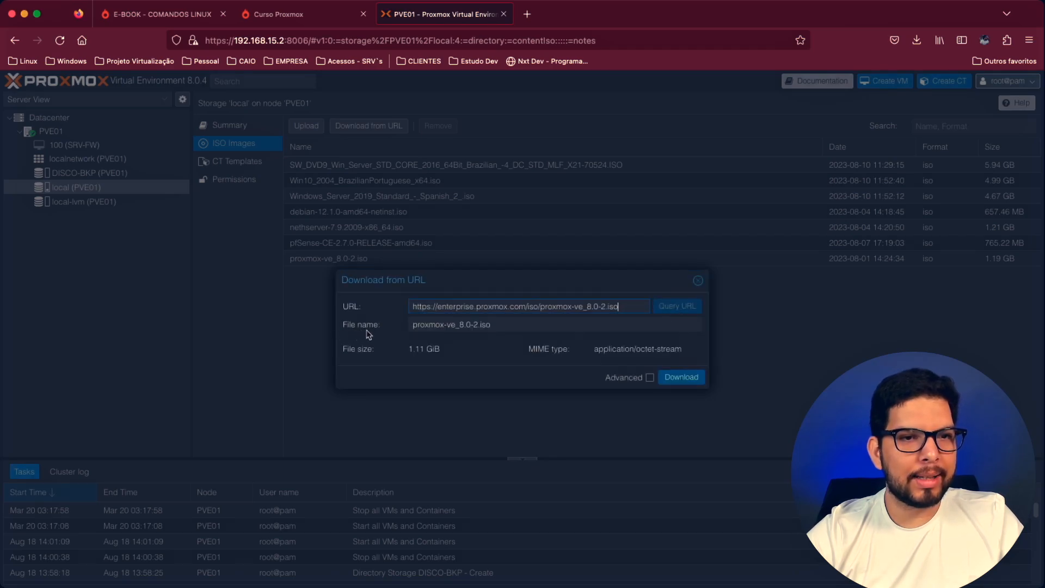
{"action": "left_click", "coordinate": [679, 380]}
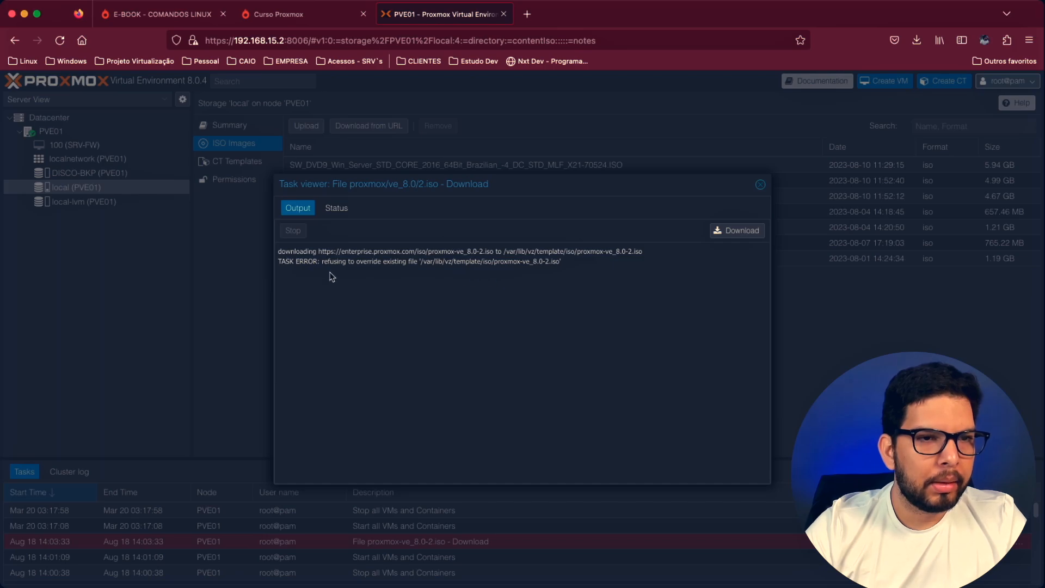
{"action": "left_click_drag", "start_coordinate": [324, 263], "coordinate": [445, 263]}
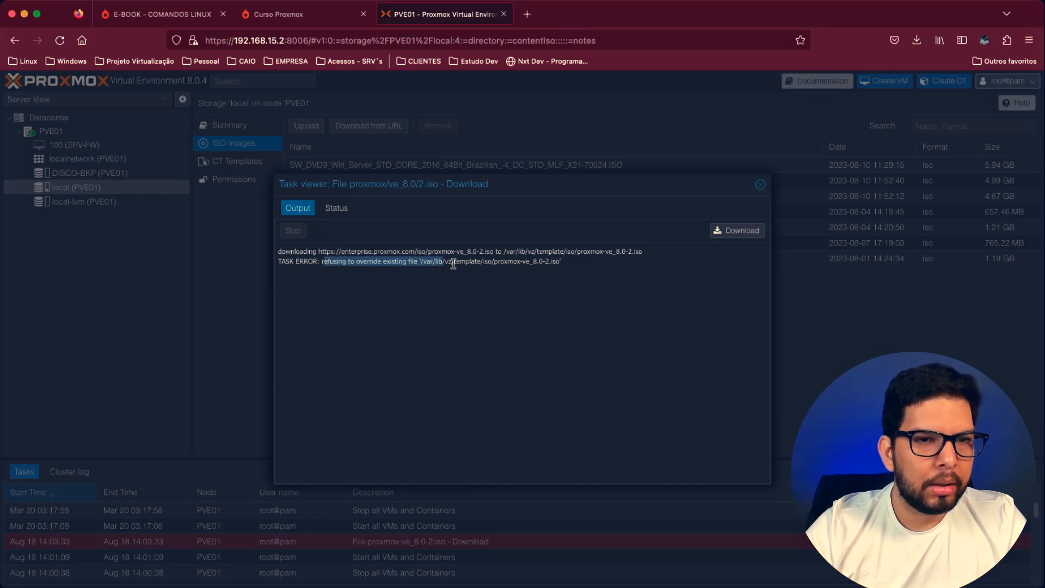
{"action": "left_click", "coordinate": [456, 263]}
{"action": "left_click", "coordinate": [760, 184]}
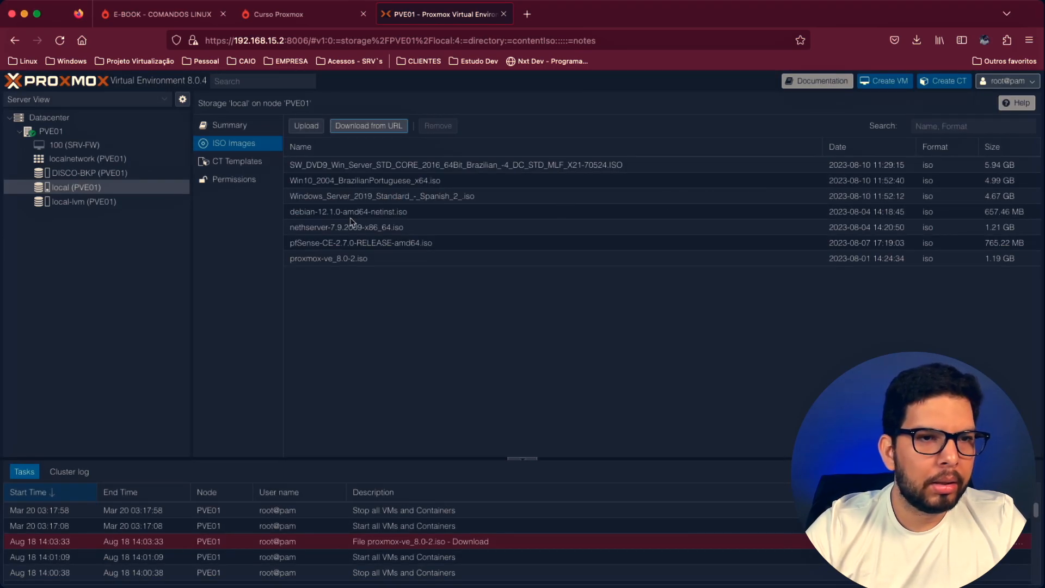
- Remove the existing proxmox-ve_8.0-2.iso image from the local storage
{"action": "left_click", "coordinate": [330, 259]}
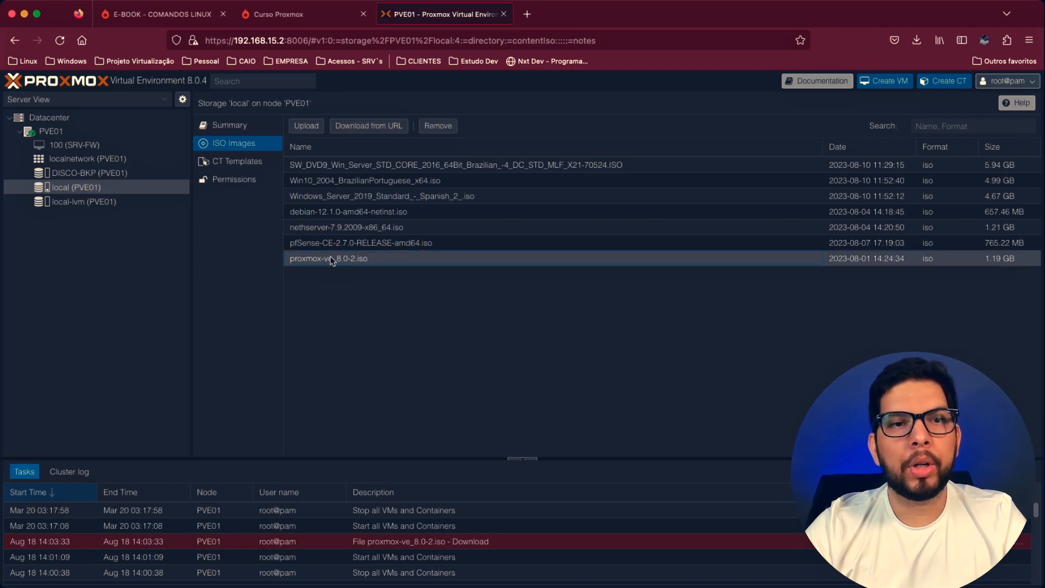
{"action": "left_click", "coordinate": [438, 126]}
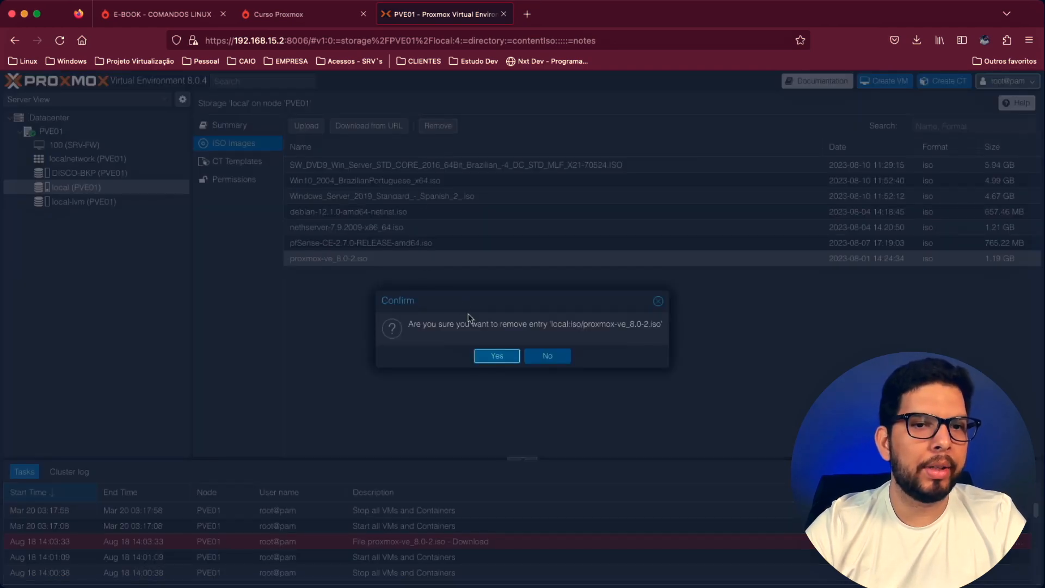
{"action": "left_click", "coordinate": [492, 357]}
{"action": "left_click", "coordinate": [368, 126]}
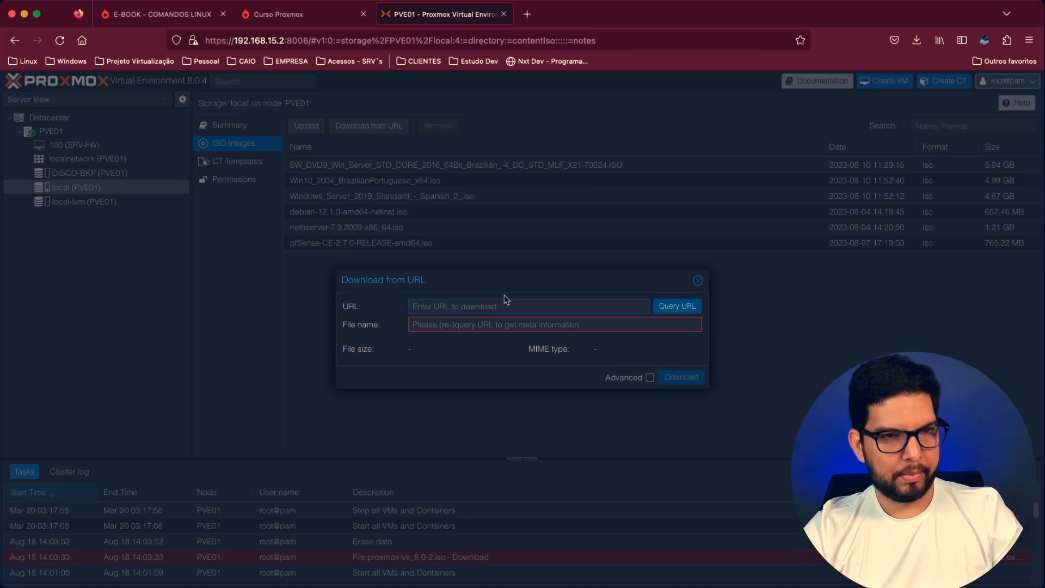
{"action": "type", "text": "https://enterprise.proxmox.com/iso/proxmox-ve_8.0-2.iso"}
{"action": "left_click", "coordinate": [680, 307]}
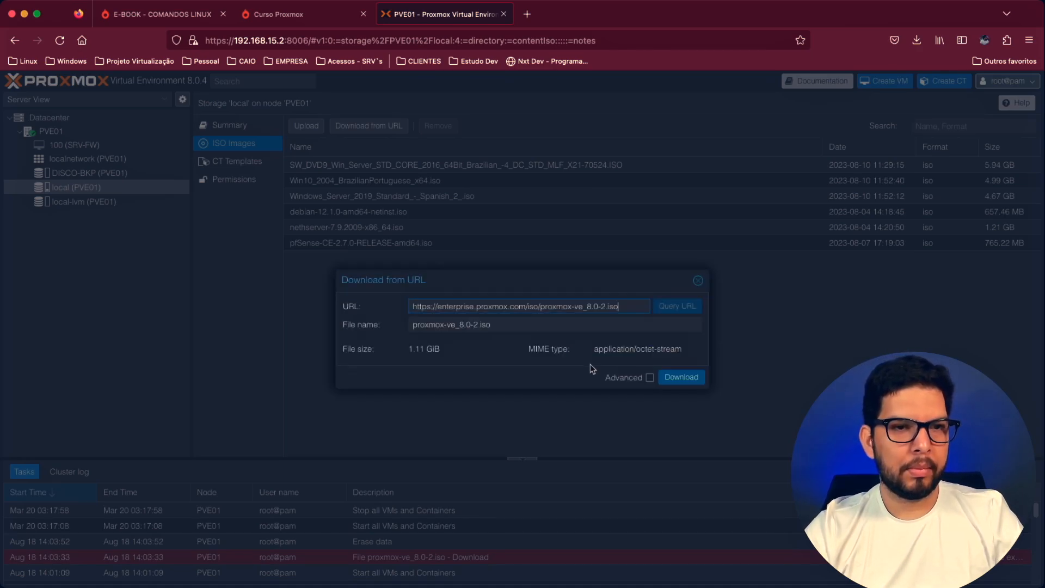
{"action": "left_click", "coordinate": [683, 380]}
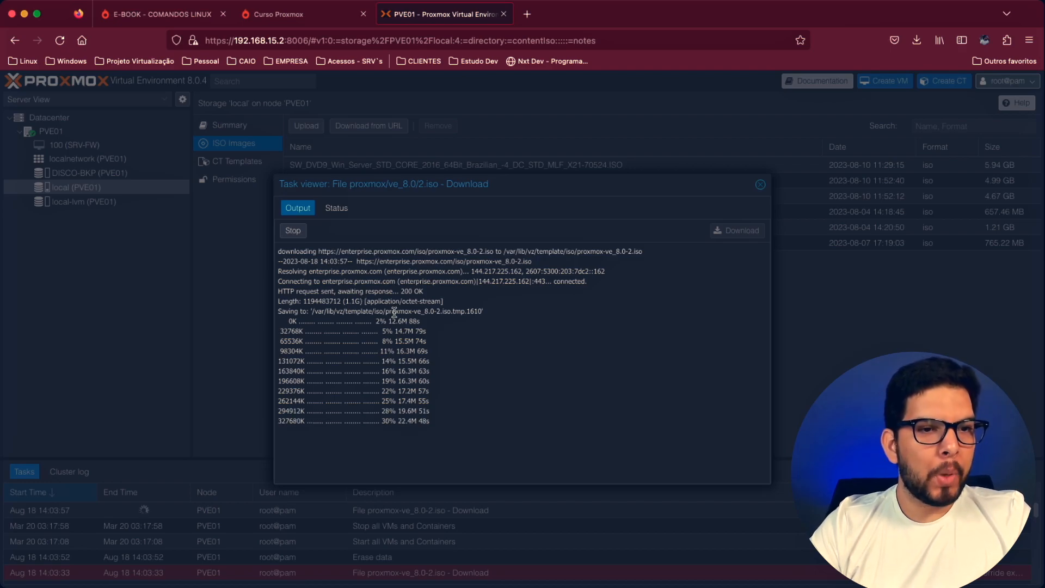
{"action": "left_click", "coordinate": [761, 186]}
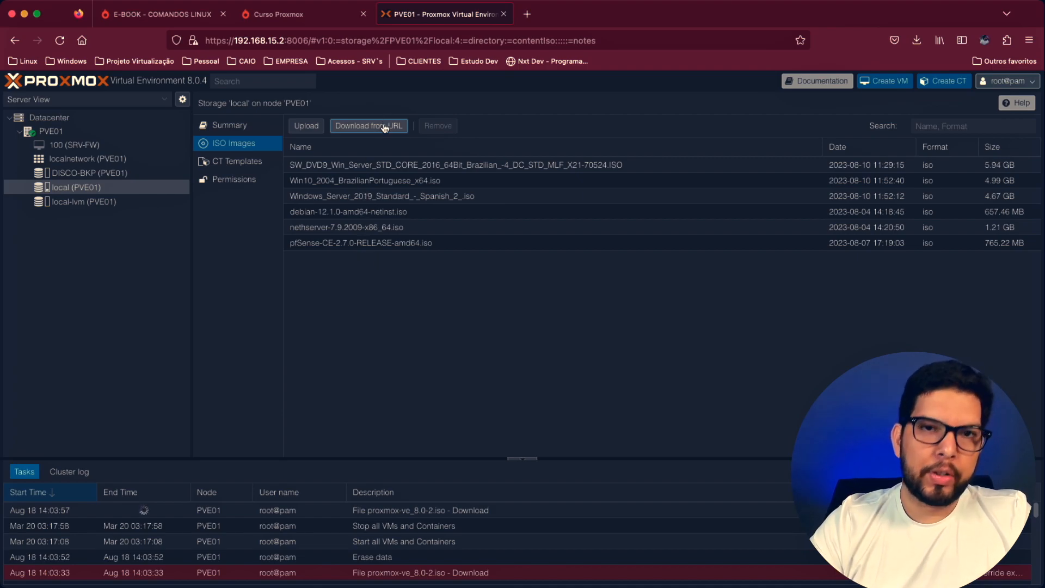
- Review the ISO upload options and the Windows, Debian, NethServer and pfSense images stored in the local storage
{"action": "left_click", "coordinate": [295, 127]}
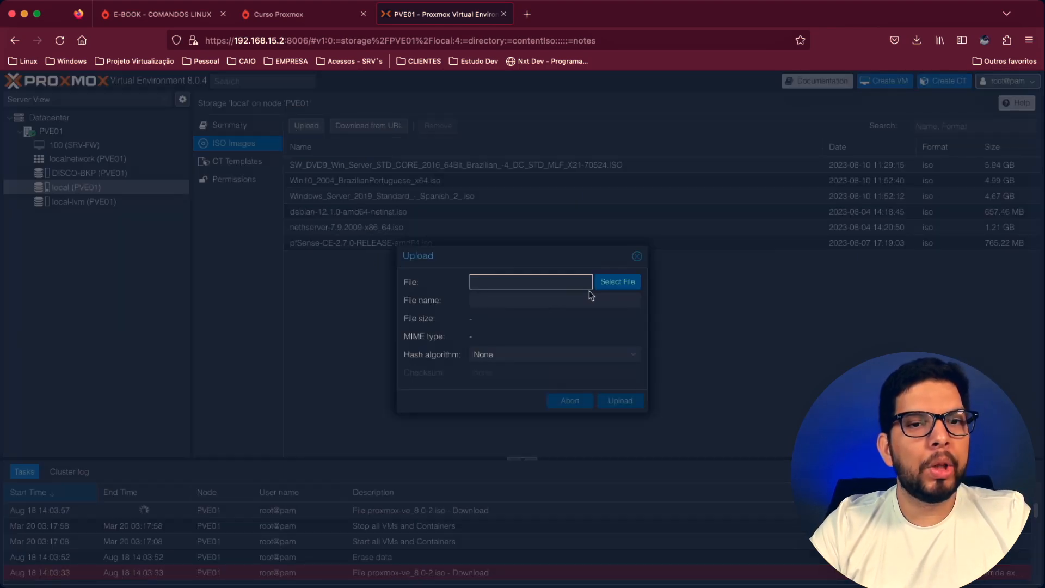
{"action": "left_click", "coordinate": [636, 256]}
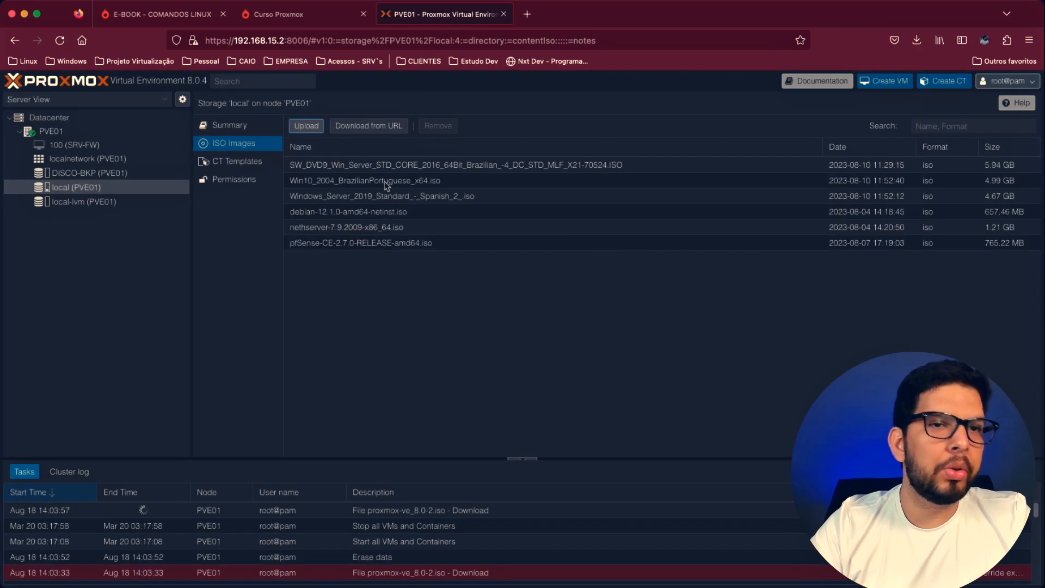
{"action": "left_click", "coordinate": [378, 166]}
{"action": "left_click", "coordinate": [370, 182]}
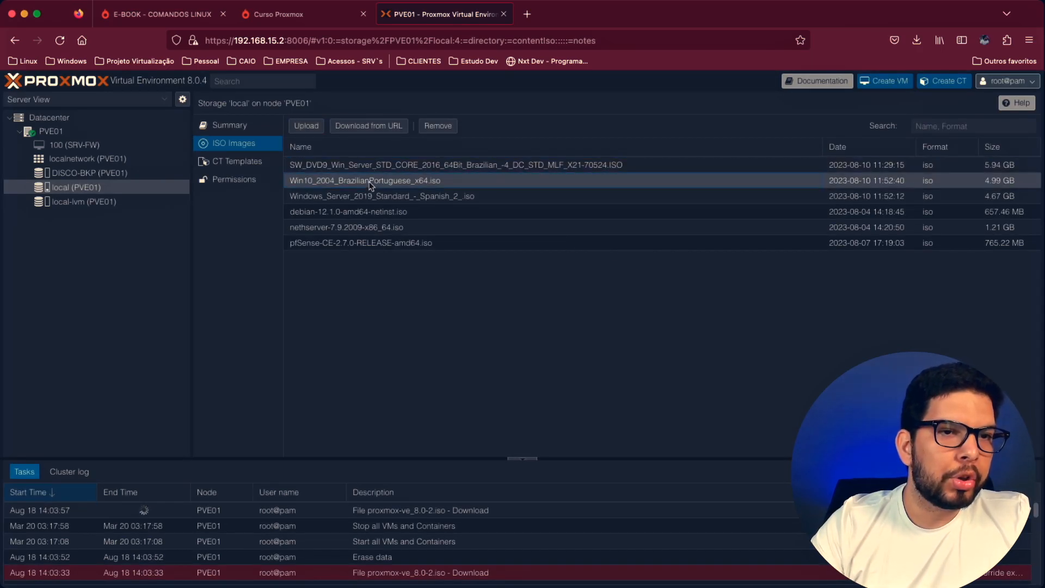
{"action": "left_click", "coordinate": [388, 200]}
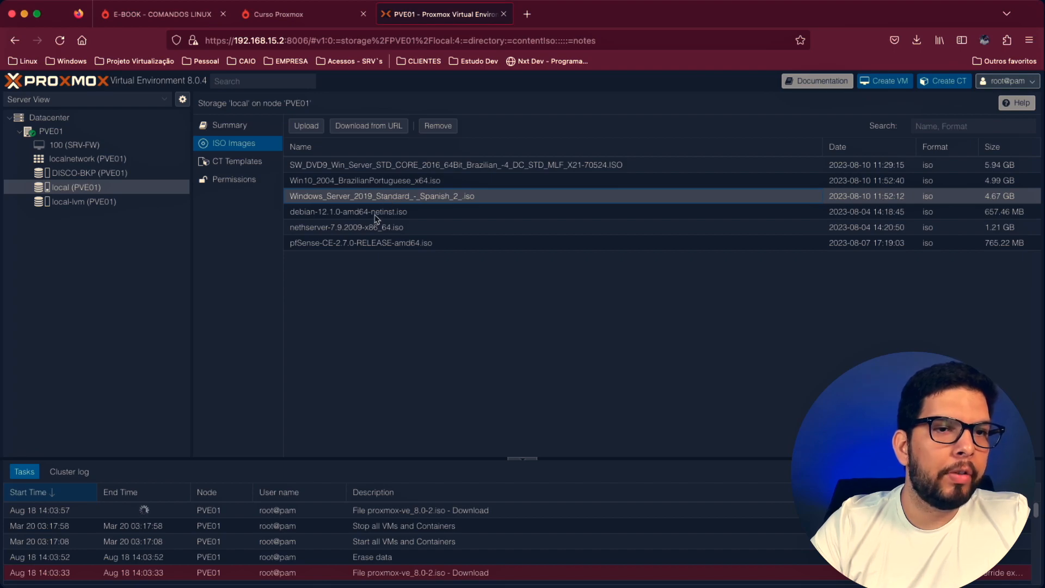
{"action": "left_click", "coordinate": [375, 215]}
{"action": "left_click", "coordinate": [369, 232]}
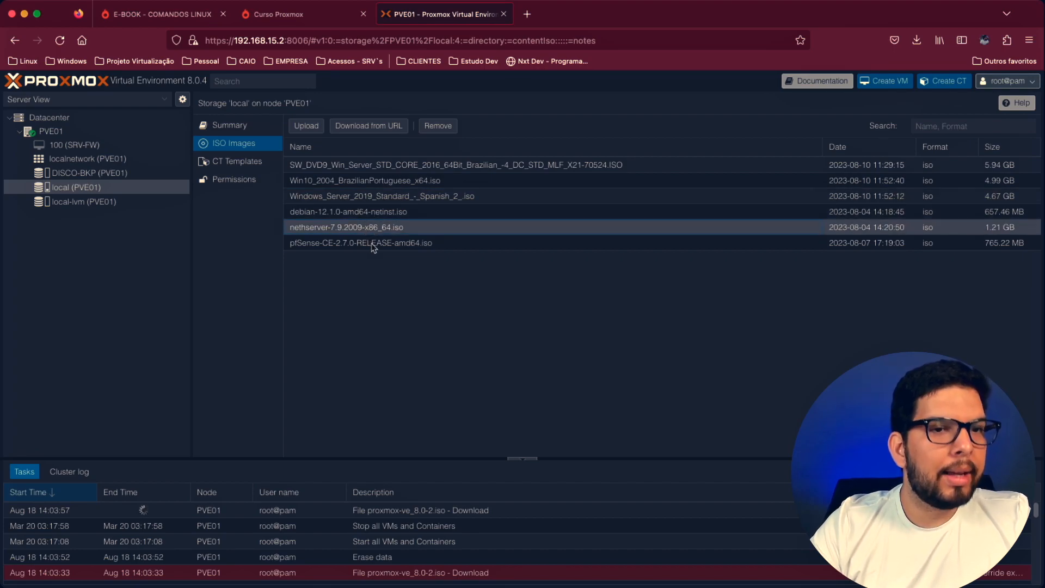
{"action": "left_click", "coordinate": [374, 247]}
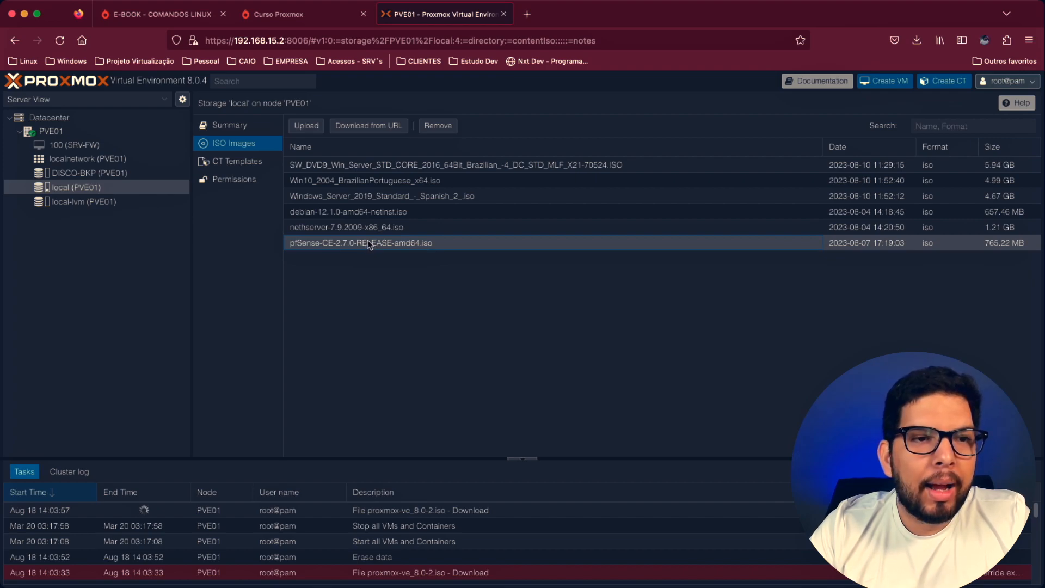
{"action": "left_click", "coordinate": [361, 186]}
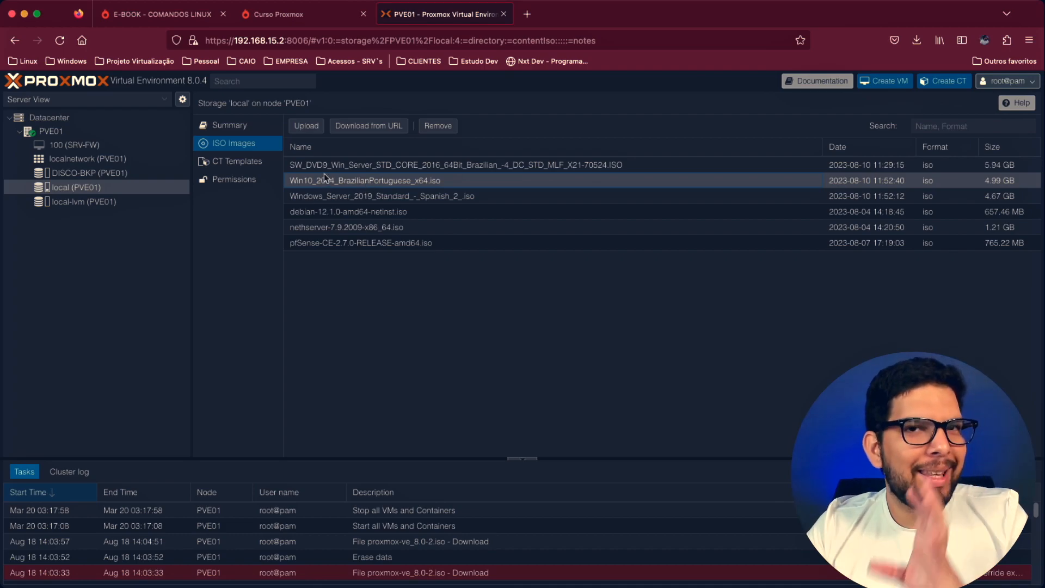
- Start creating a virtual machine on node PVE01 and set its VM ID to 200
{"action": "left_click", "coordinate": [47, 131]}
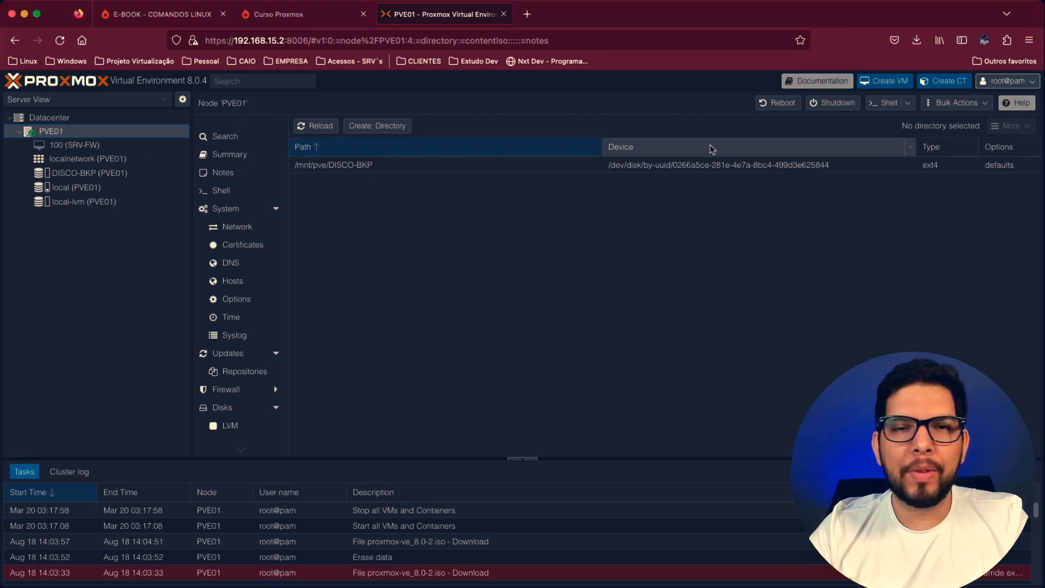
{"action": "left_click", "coordinate": [897, 86]}
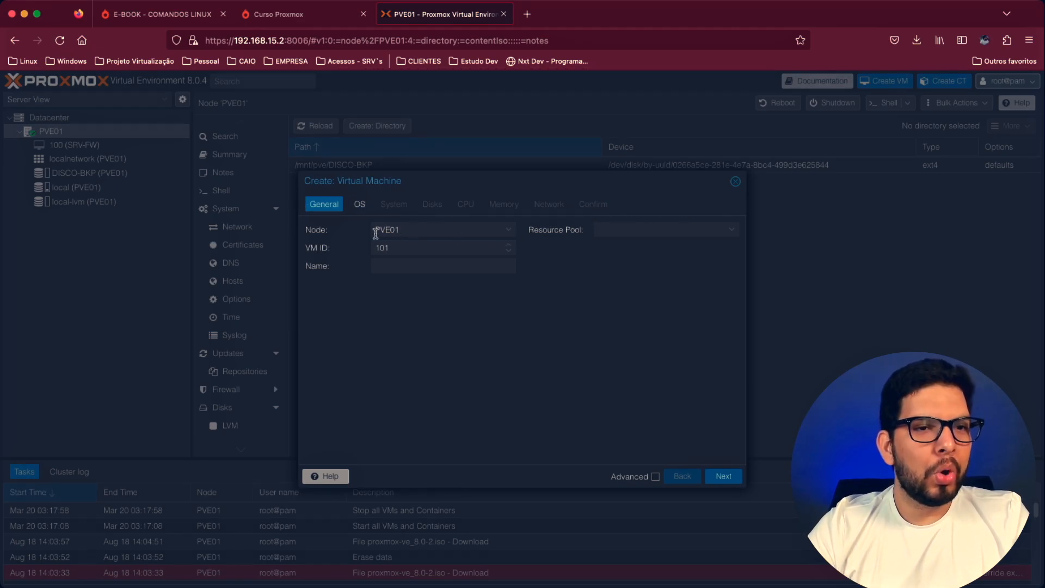
{"action": "left_click", "coordinate": [512, 230]}
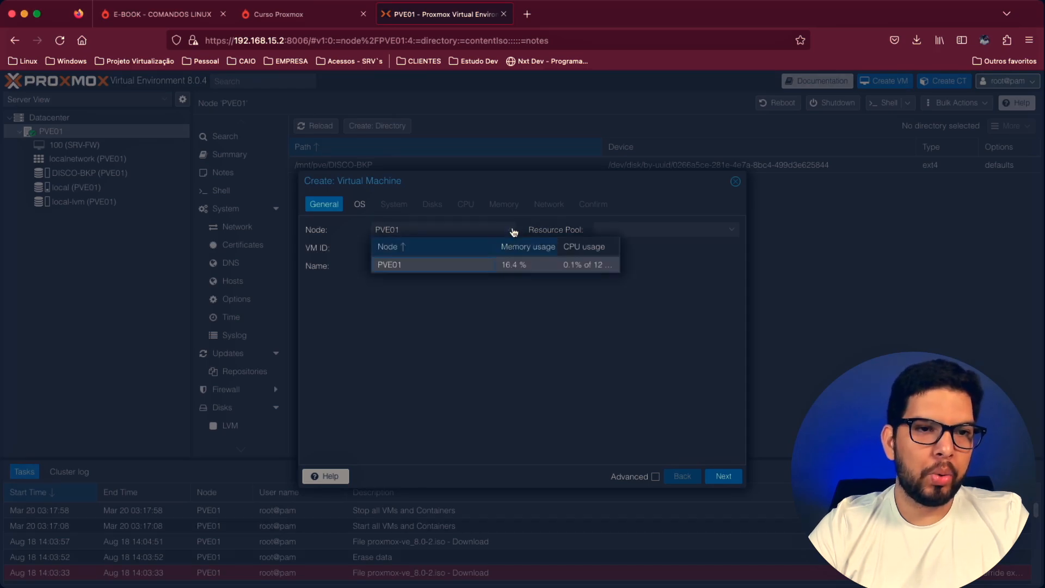
{"action": "left_click", "coordinate": [404, 263]}
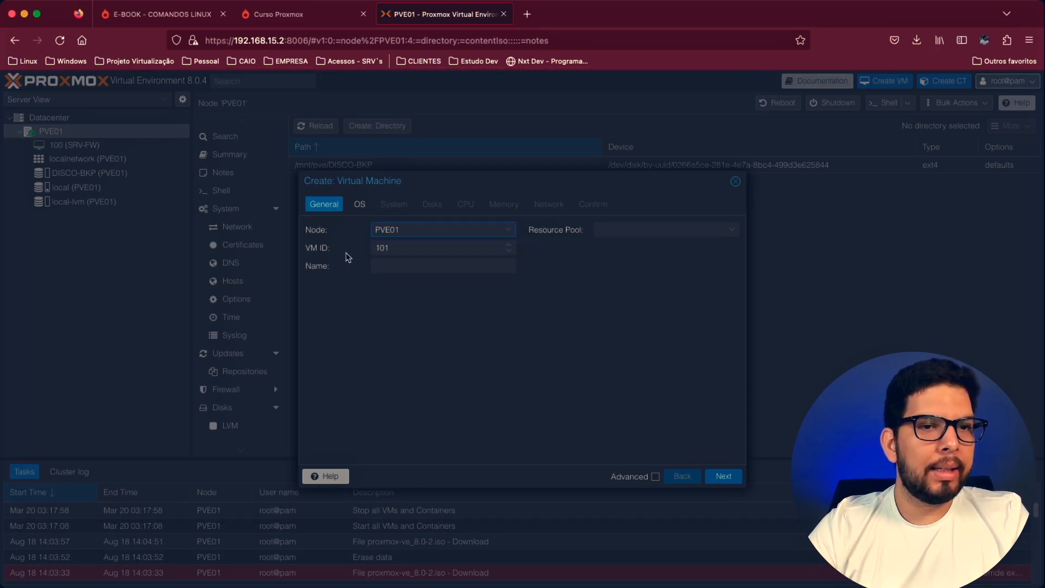
{"action": "double_click", "coordinate": [403, 250]}
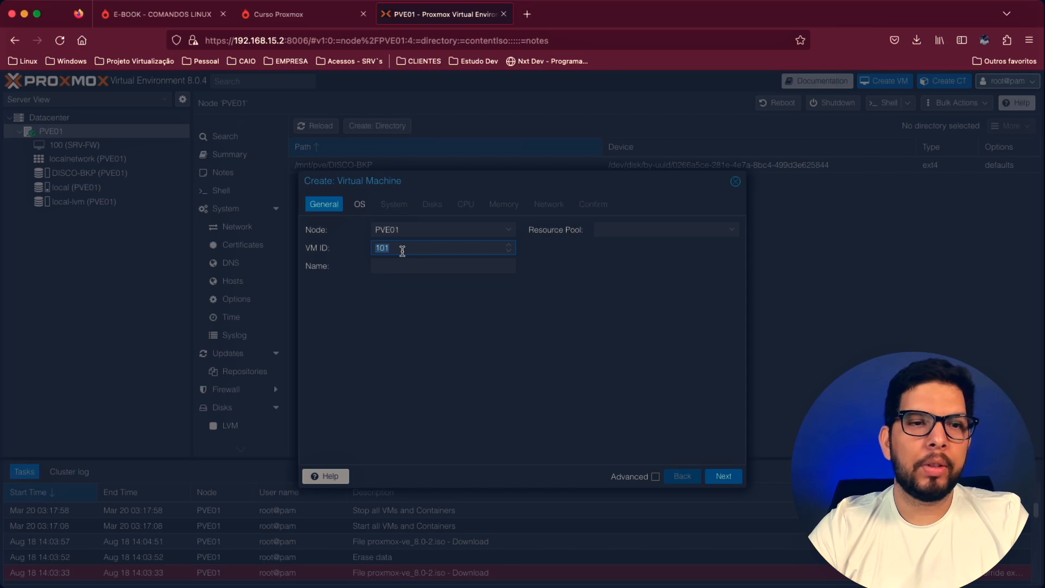
{"action": "type", "text": "200"}
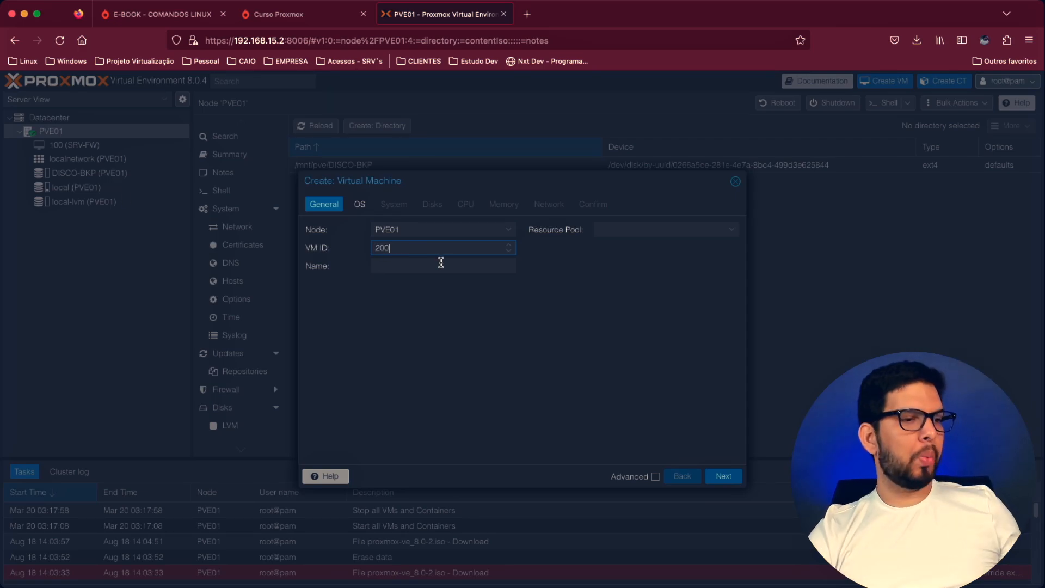
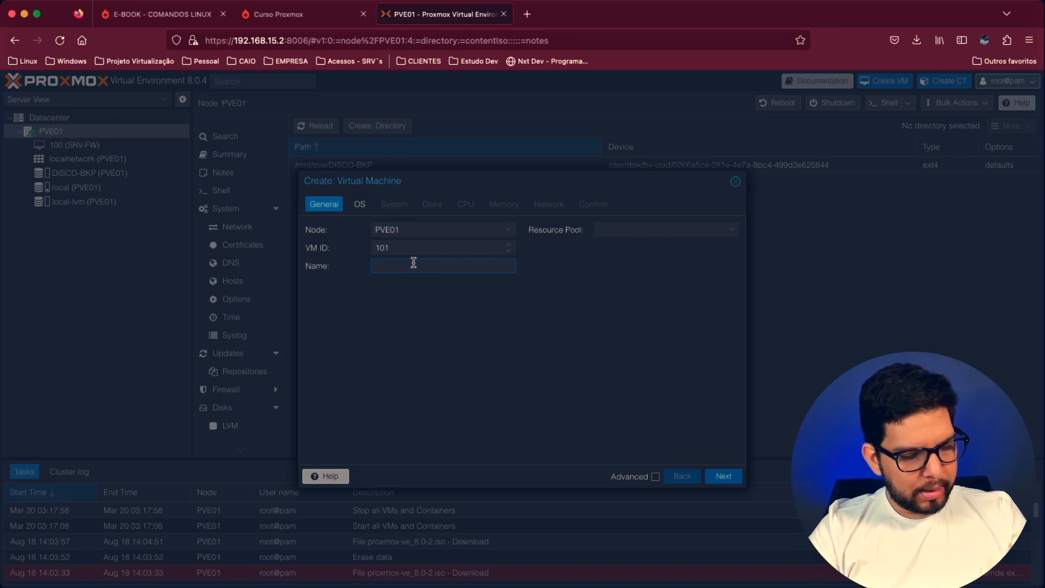
- Name the new virtual machine SRV-APLIC and proceed to its operating system settings
{"action": "type", "text": "SRV"}
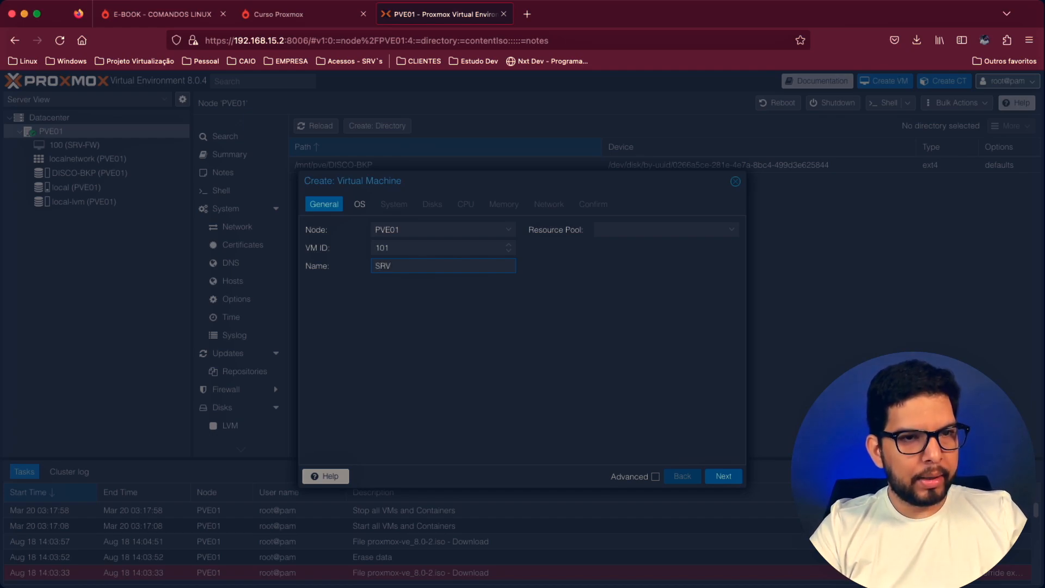
{"action": "type", "text": "-"}
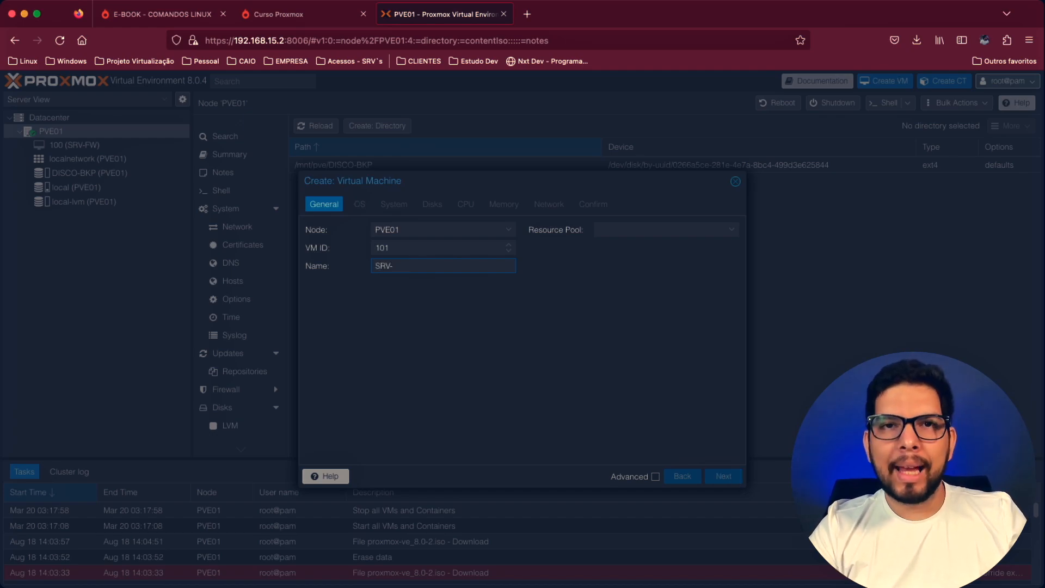
{"action": "type", "text": "a"}
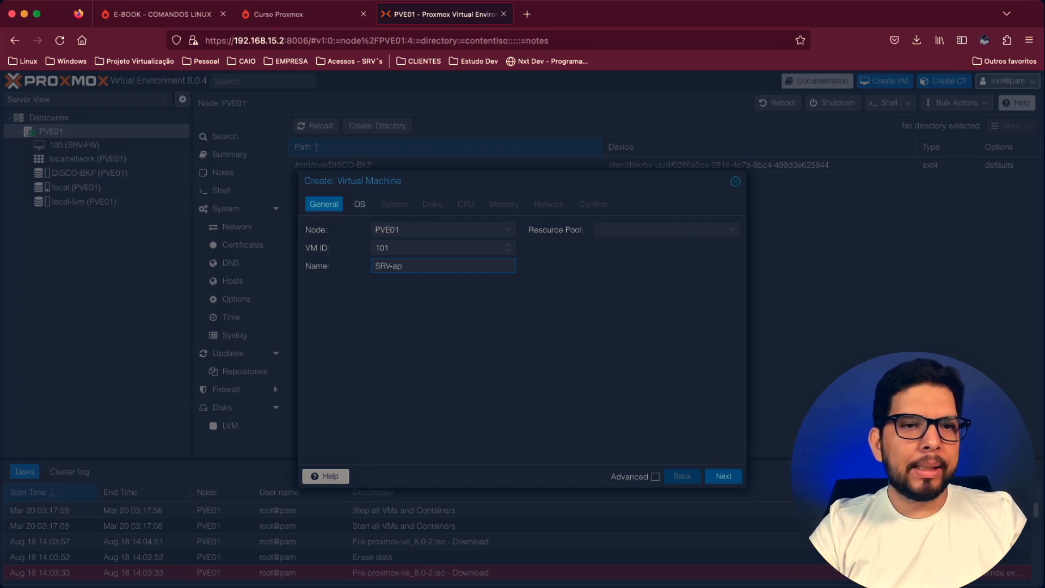
{"action": "key", "text": "BackSpace"}
{"action": "type", "text": "APLIC"}
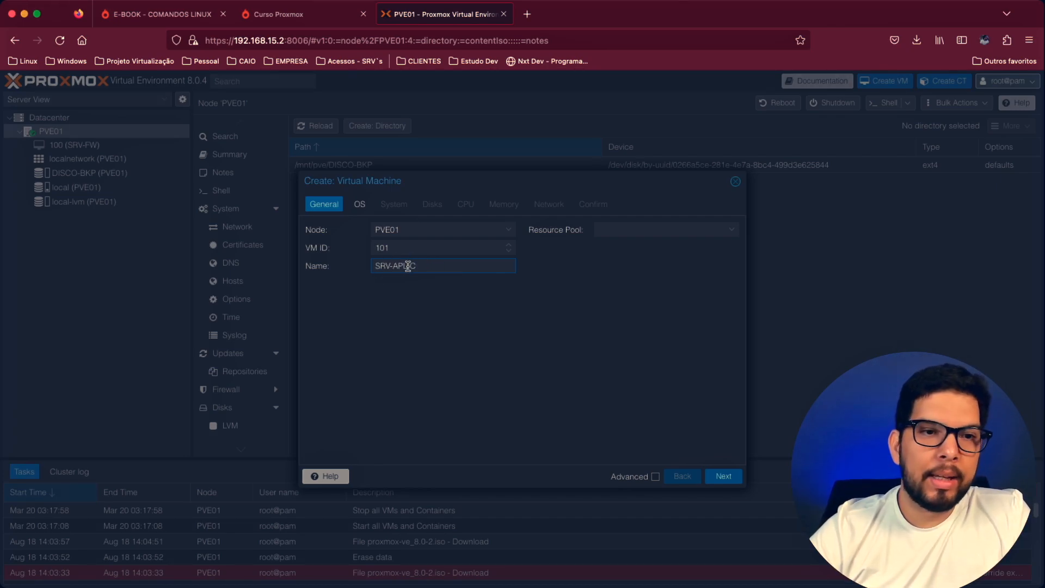
{"action": "left_click", "coordinate": [461, 288]}
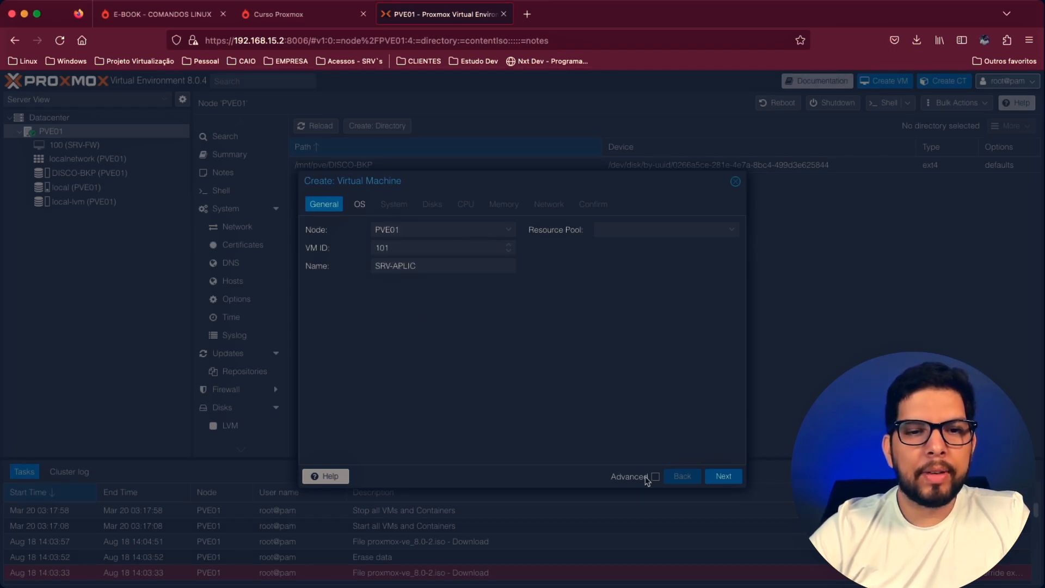
{"action": "left_click", "coordinate": [719, 477]}
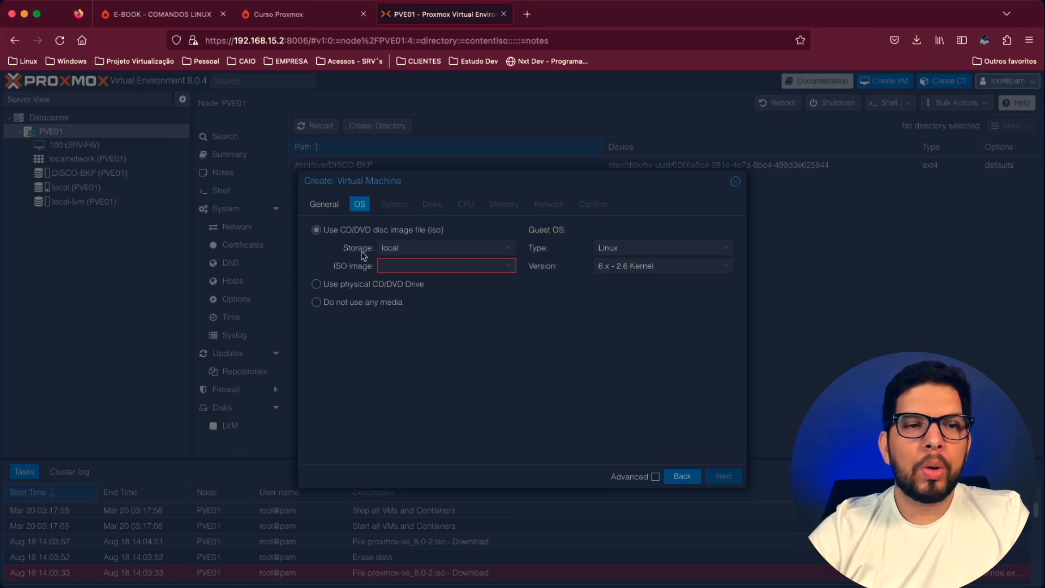
- Select the Win10_2004_BrazilianPortuguese_x64.iso image from the local storage as the installation media
{"action": "left_click", "coordinate": [509, 250]}
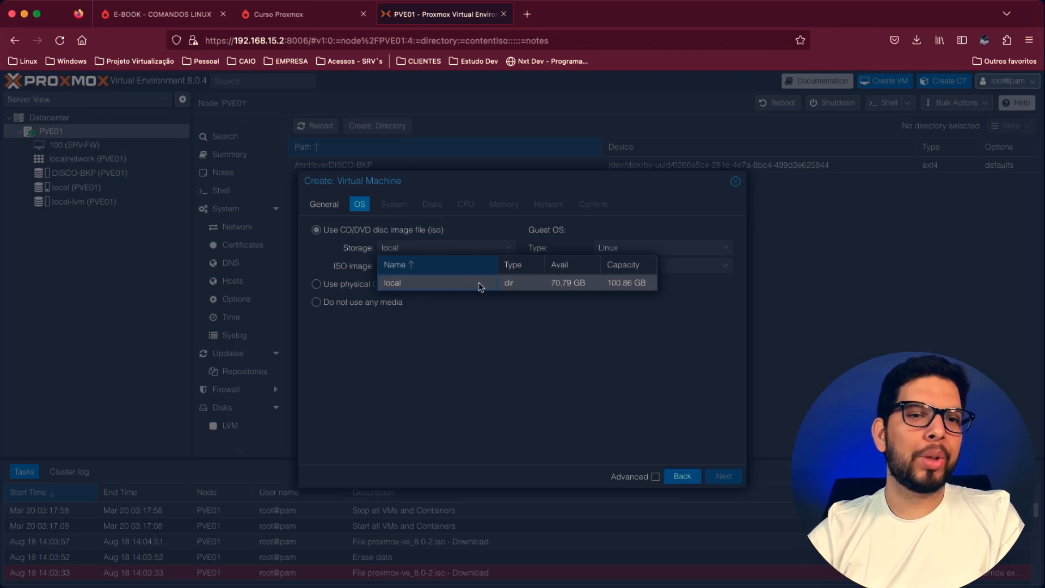
{"action": "left_click", "coordinate": [431, 285]}
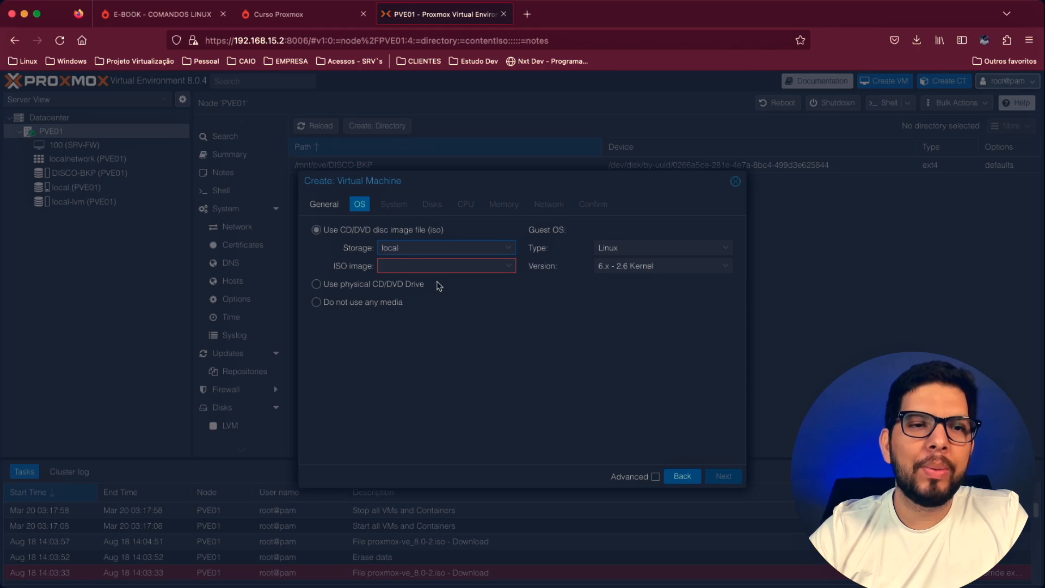
{"action": "left_click", "coordinate": [508, 249]}
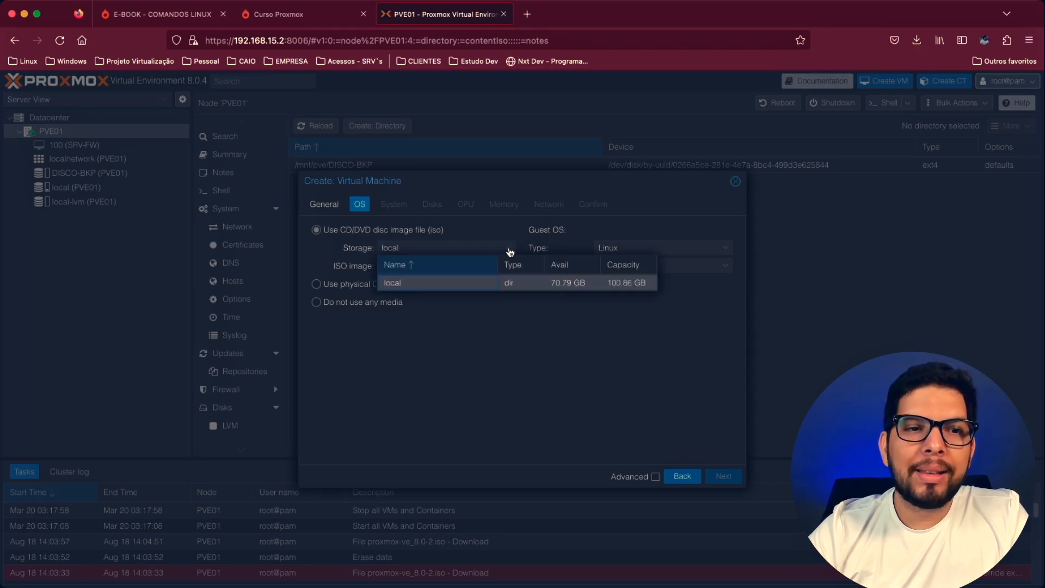
{"action": "left_click", "coordinate": [486, 287]}
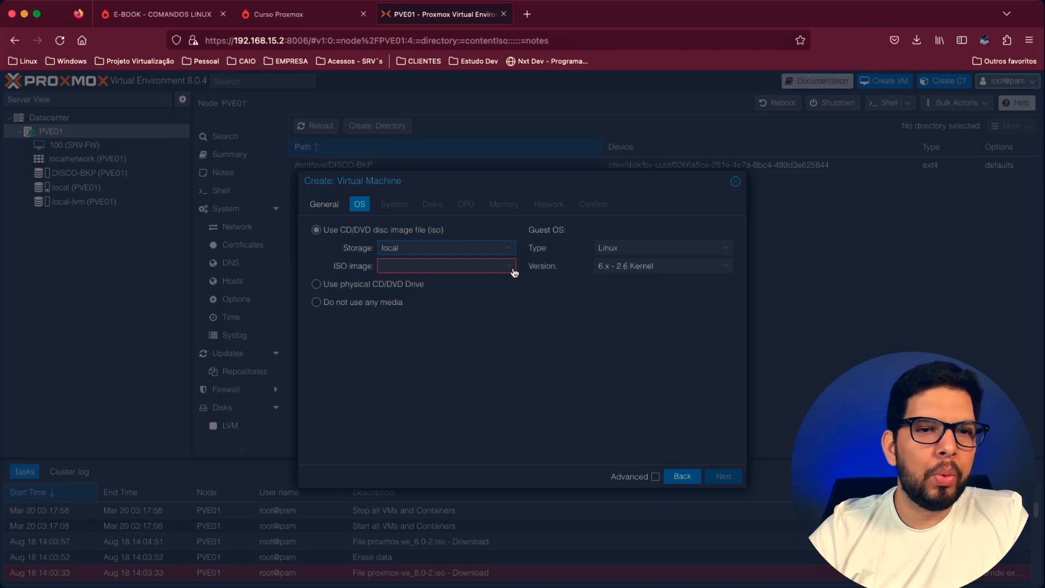
{"action": "left_click", "coordinate": [513, 270]}
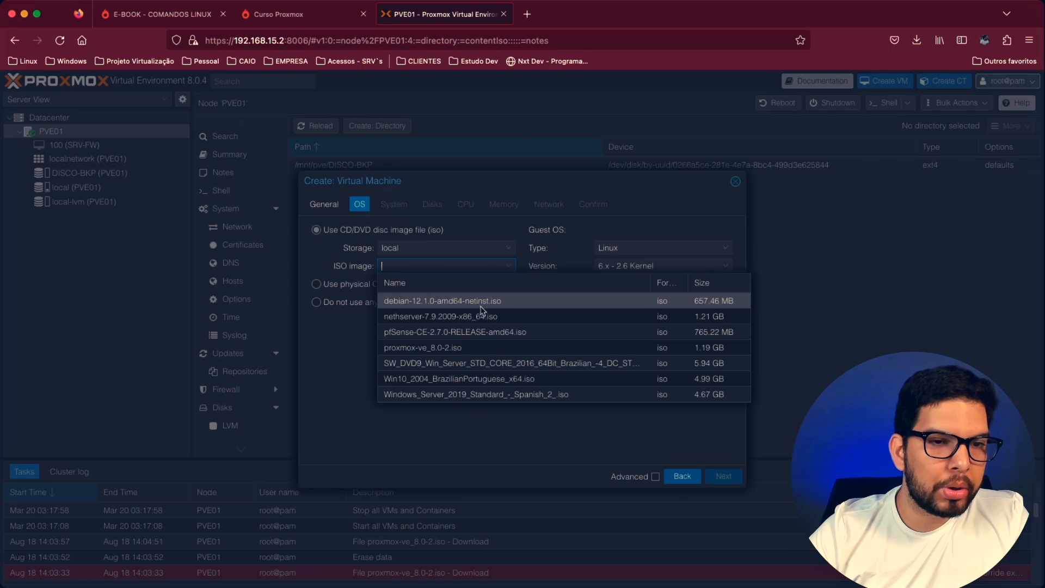
{"action": "left_click", "coordinate": [460, 379]}
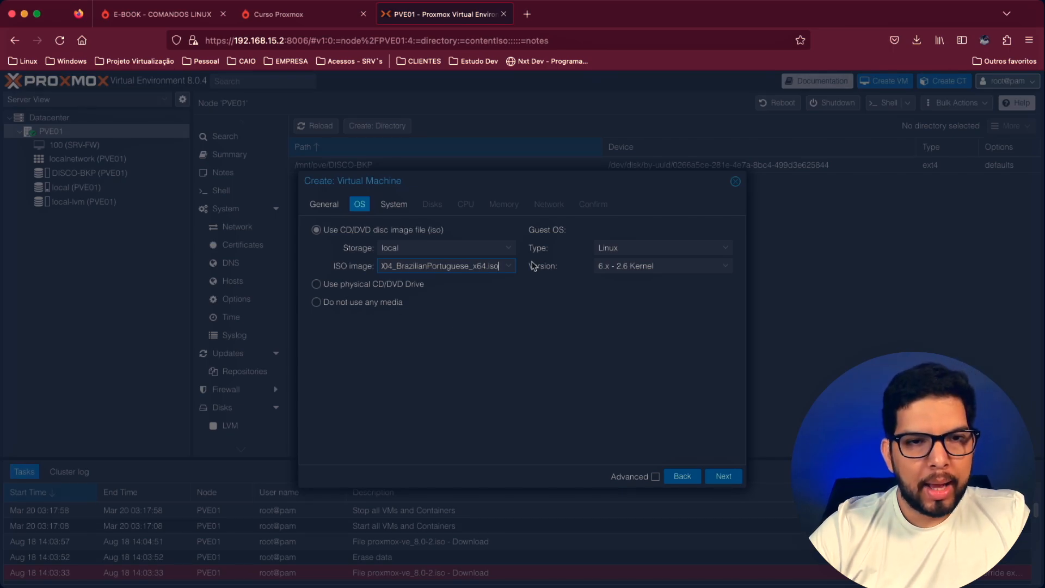
- Set the guest OS to Microsoft Windows, version 10/2016/2019, and proceed to the system settings
{"action": "left_click", "coordinate": [614, 247]}
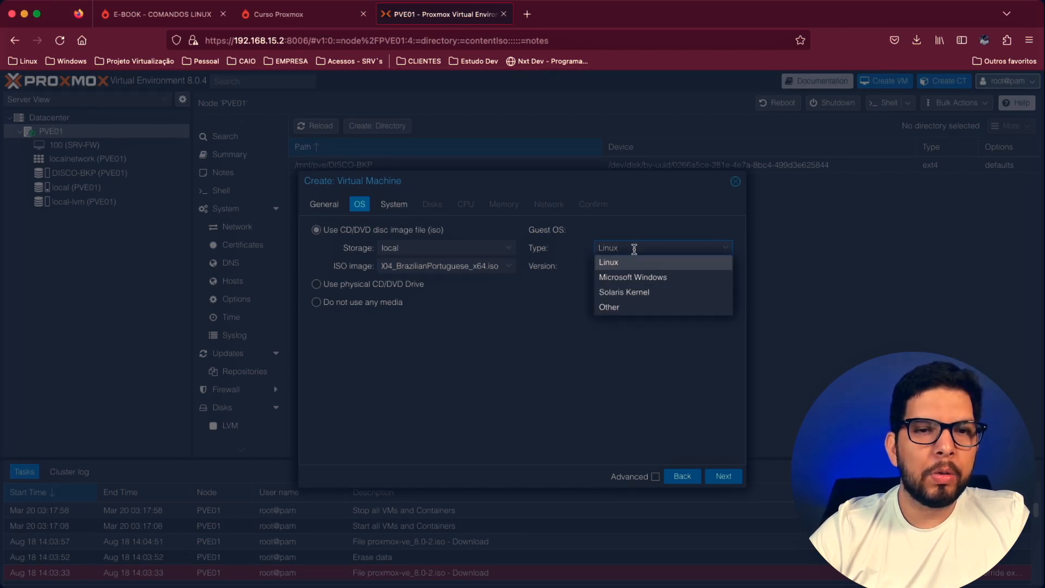
{"action": "left_click", "coordinate": [657, 278]}
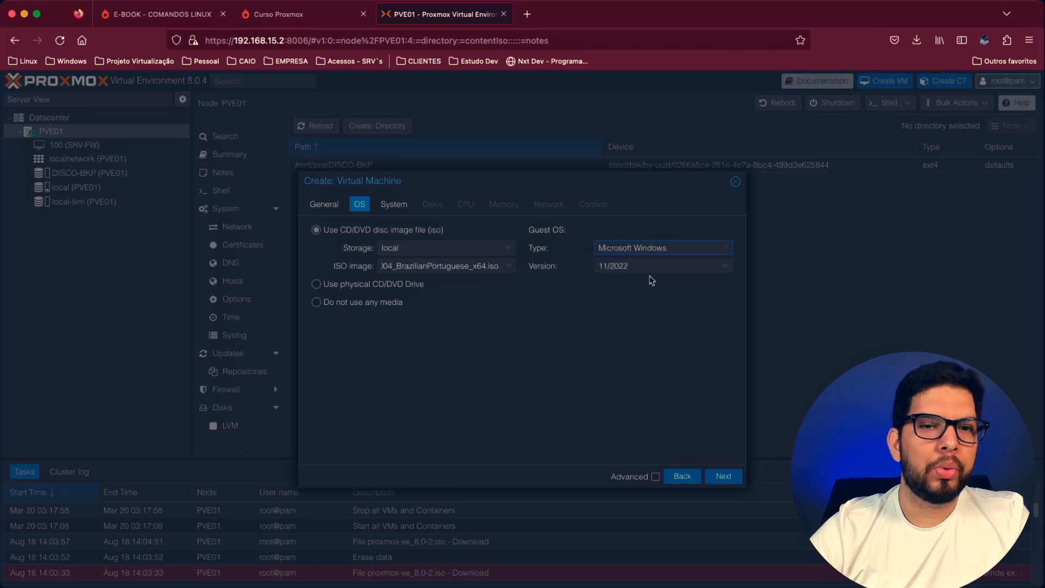
{"action": "left_click", "coordinate": [694, 268]}
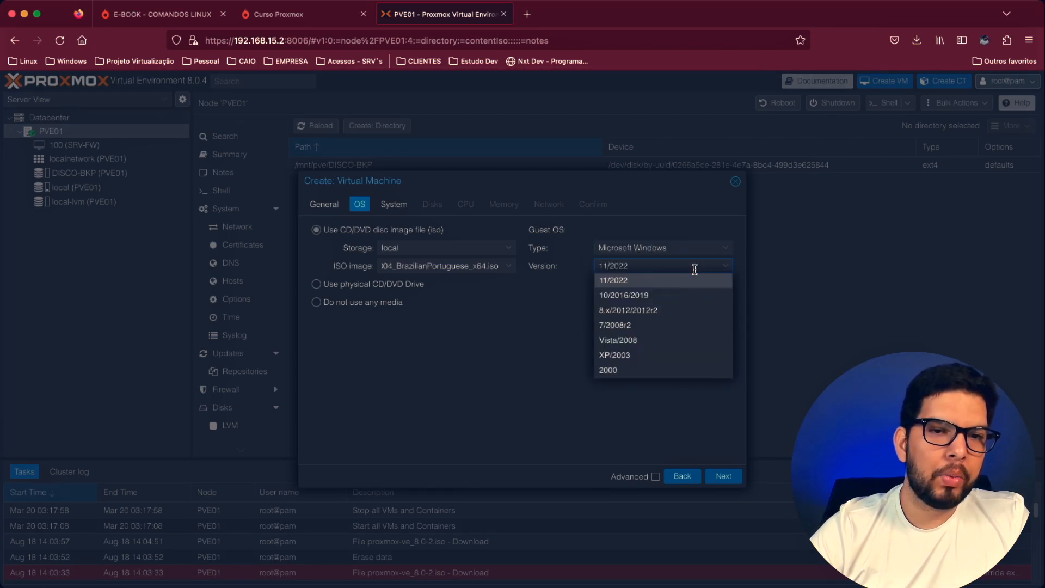
{"action": "left_click", "coordinate": [667, 299]}
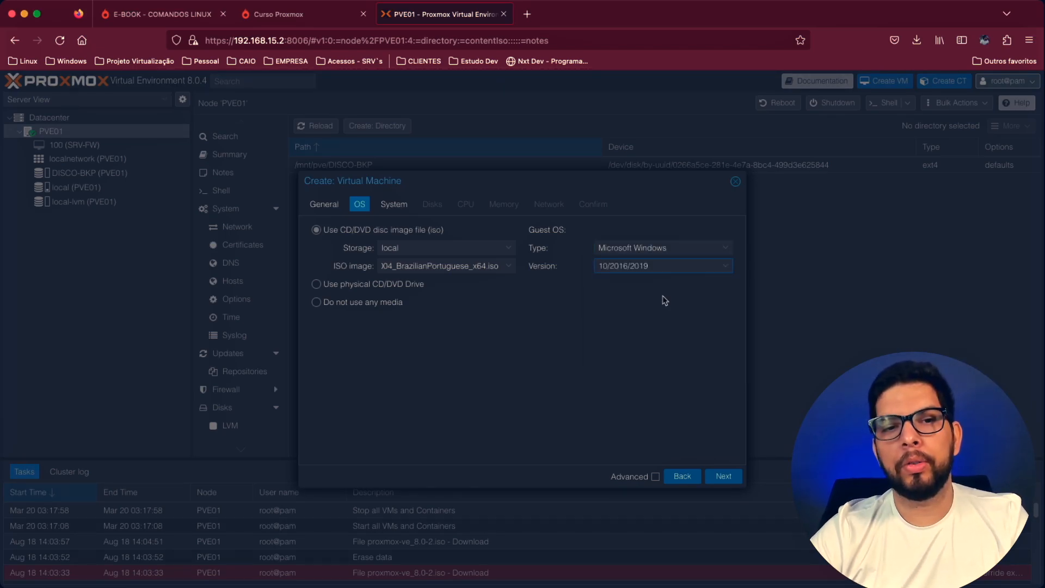
{"action": "left_click", "coordinate": [648, 268]}
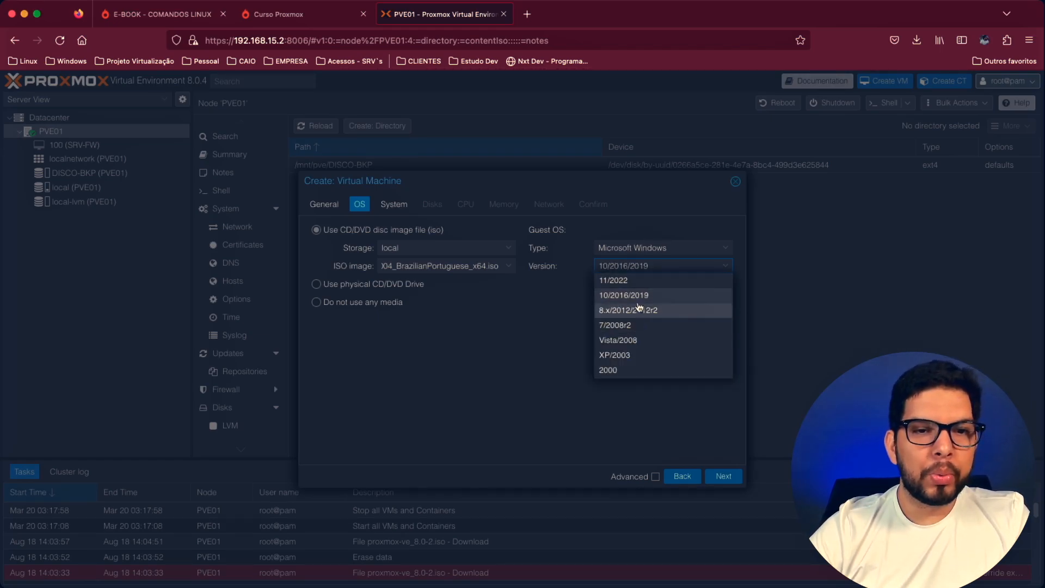
{"action": "left_click", "coordinate": [637, 267]}
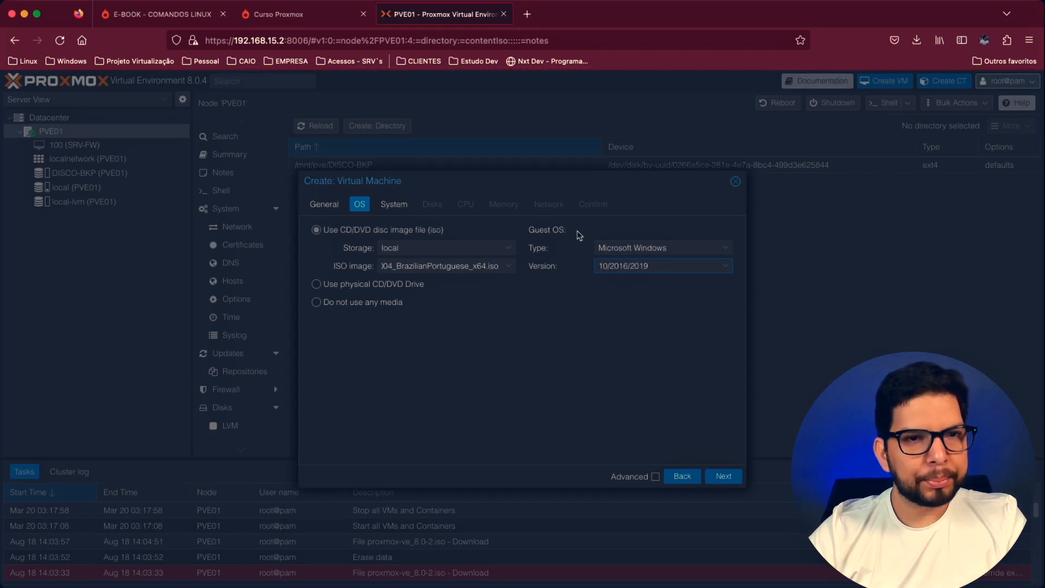
{"action": "left_click", "coordinate": [724, 477]}
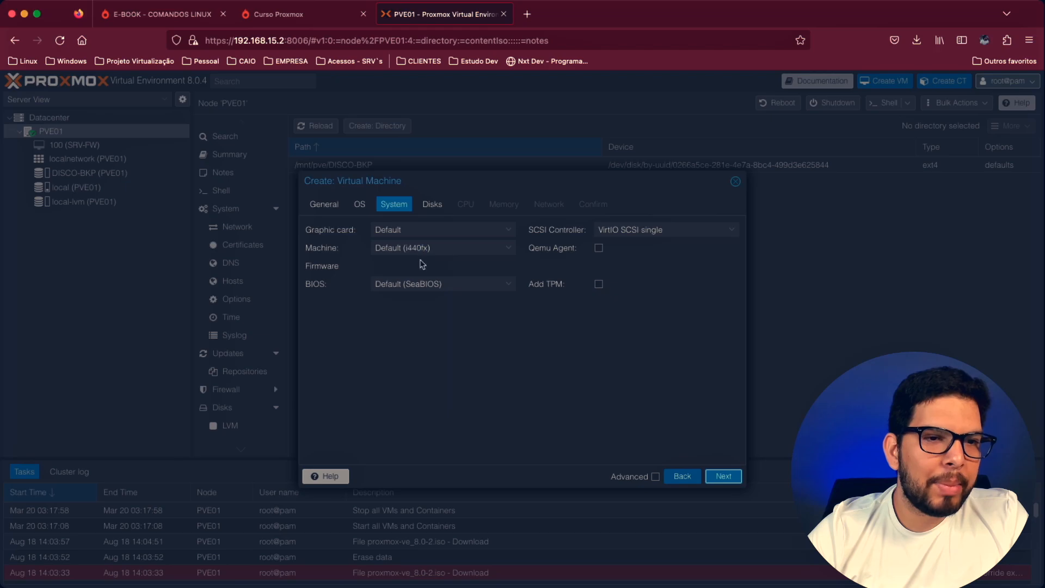
- Set the BIOS to OVMF (UEFI) with the EFI disk stored on local-lvm
{"action": "left_click", "coordinate": [474, 284]}
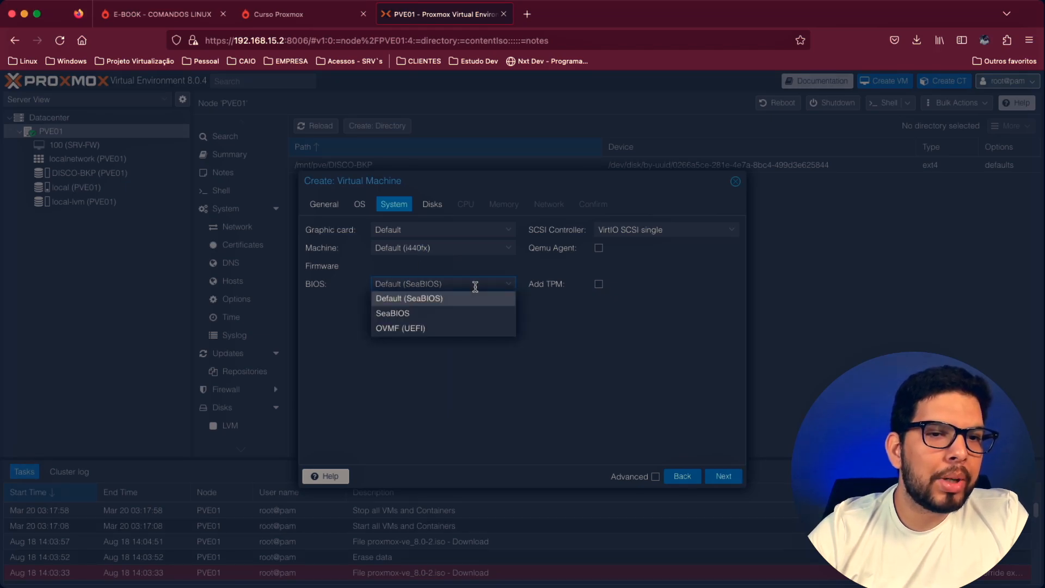
{"action": "left_click", "coordinate": [437, 330]}
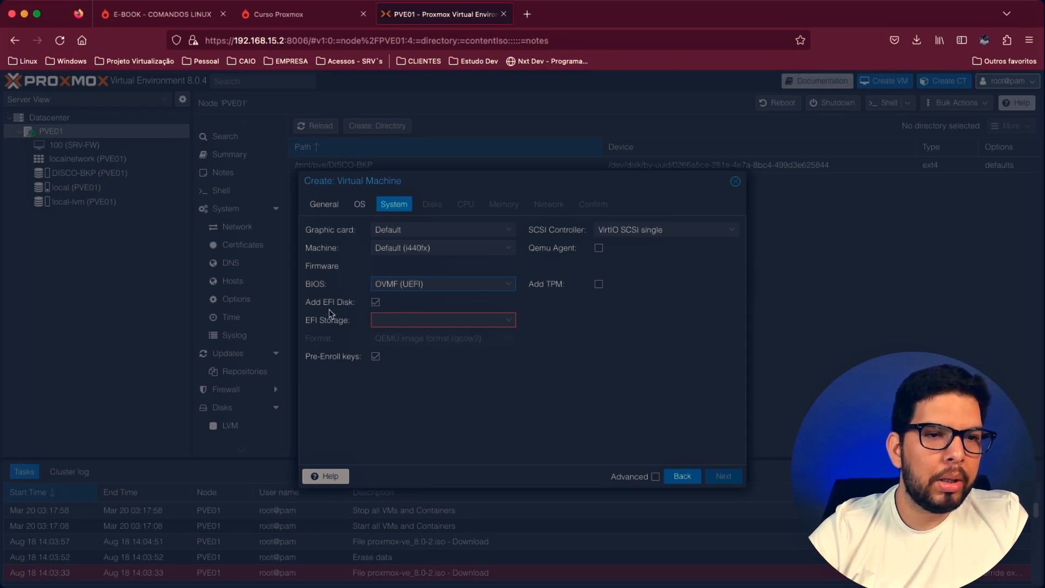
{"action": "left_click", "coordinate": [452, 319]}
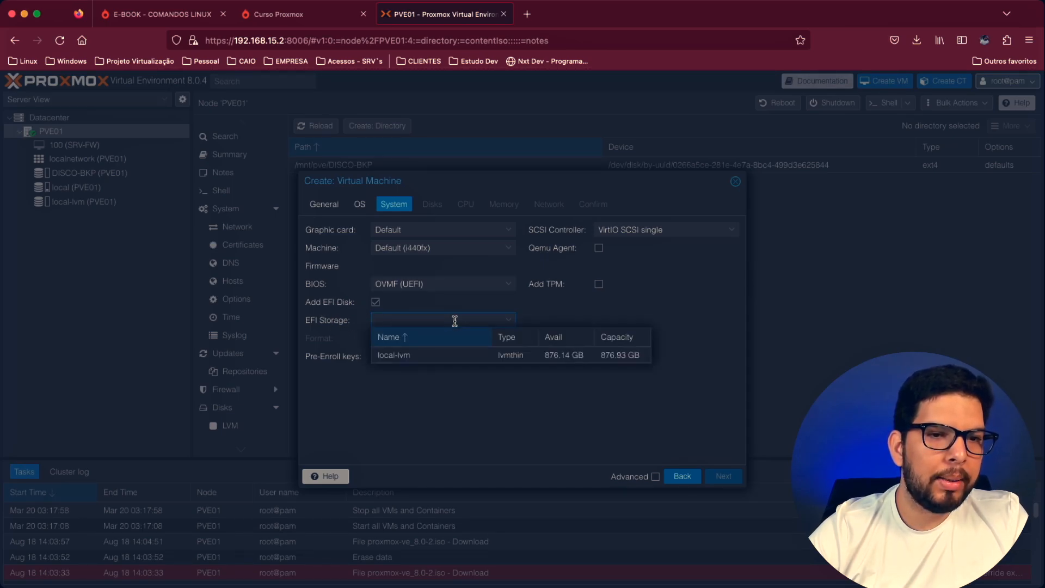
{"action": "left_click", "coordinate": [409, 359]}
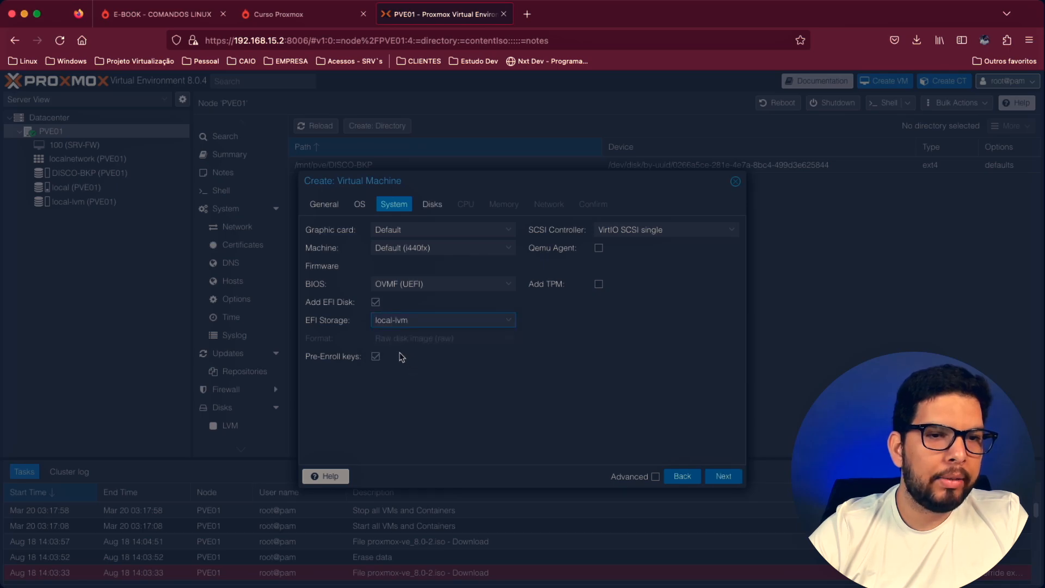
- Add a version v2.0 TPM stored on local-lvm and enable the Qemu Agent
{"action": "left_click", "coordinate": [600, 285]}
{"action": "left_click", "coordinate": [642, 303]}
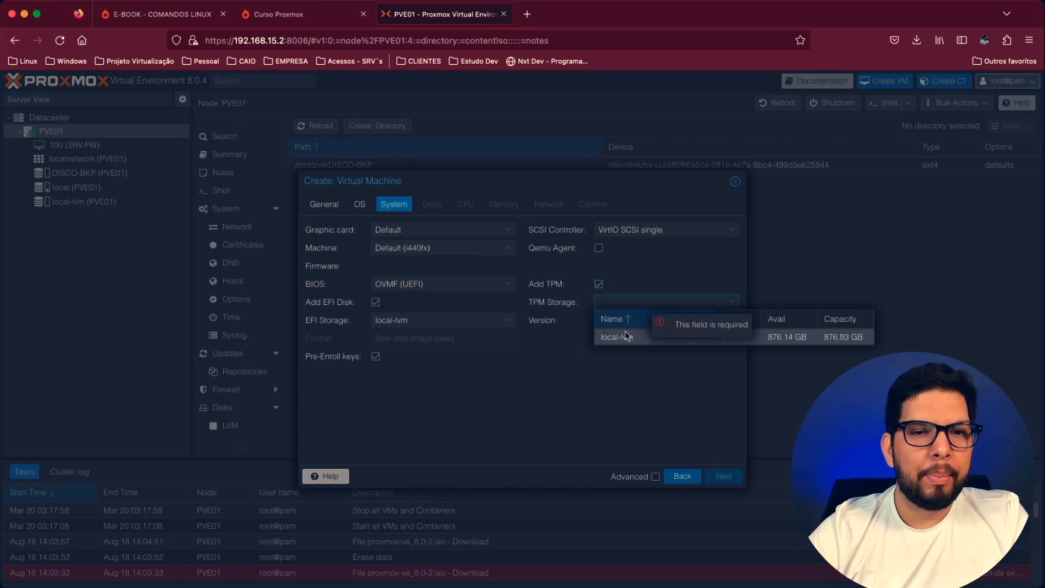
{"action": "left_click", "coordinate": [626, 336]}
{"action": "left_click", "coordinate": [623, 320]}
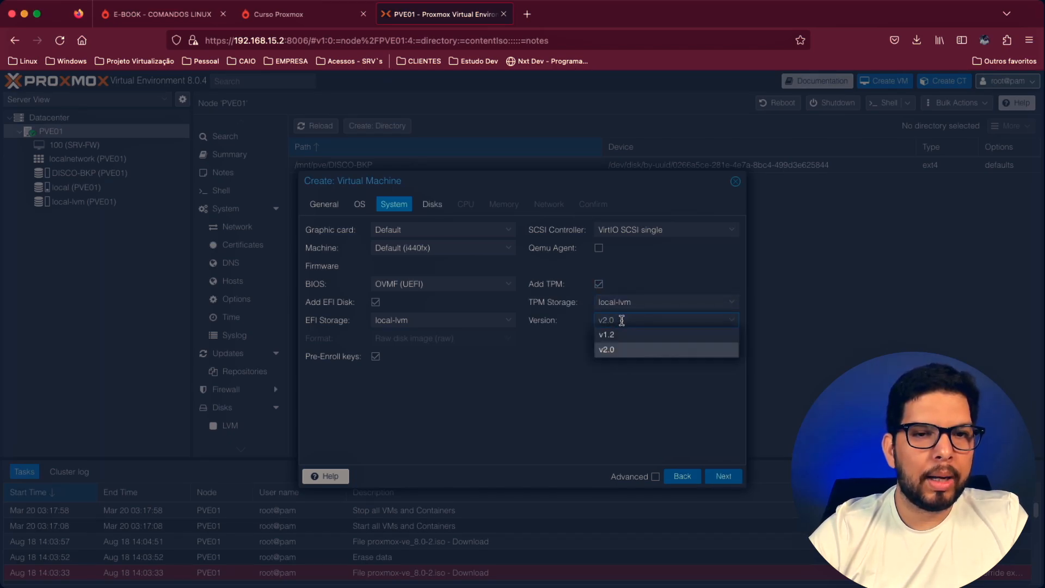
{"action": "left_click", "coordinate": [610, 350]}
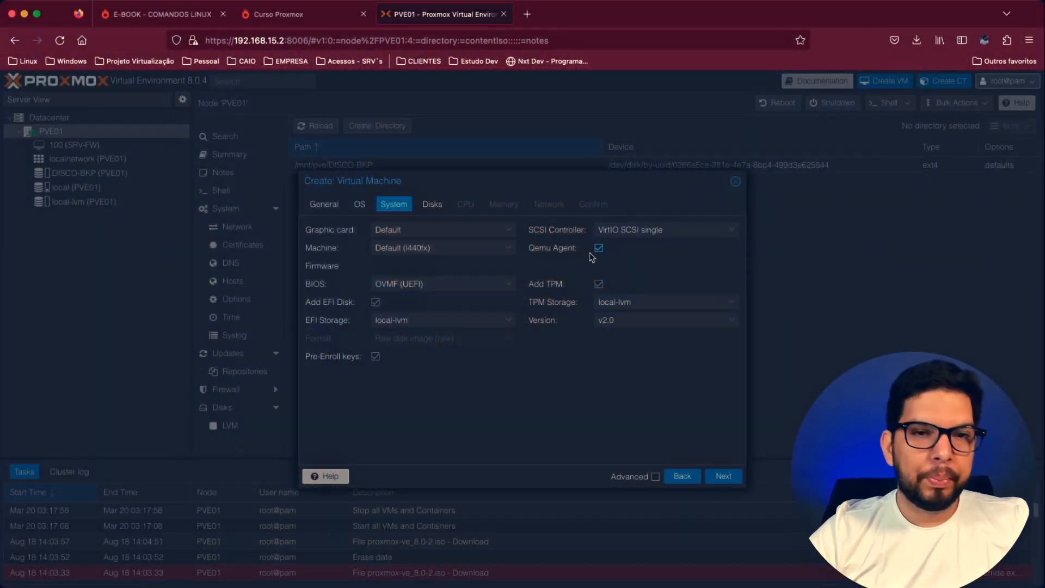
- Set the SCSI controller to VirtIO SCSI and proceed to the disk settings
{"action": "left_click", "coordinate": [657, 229]}
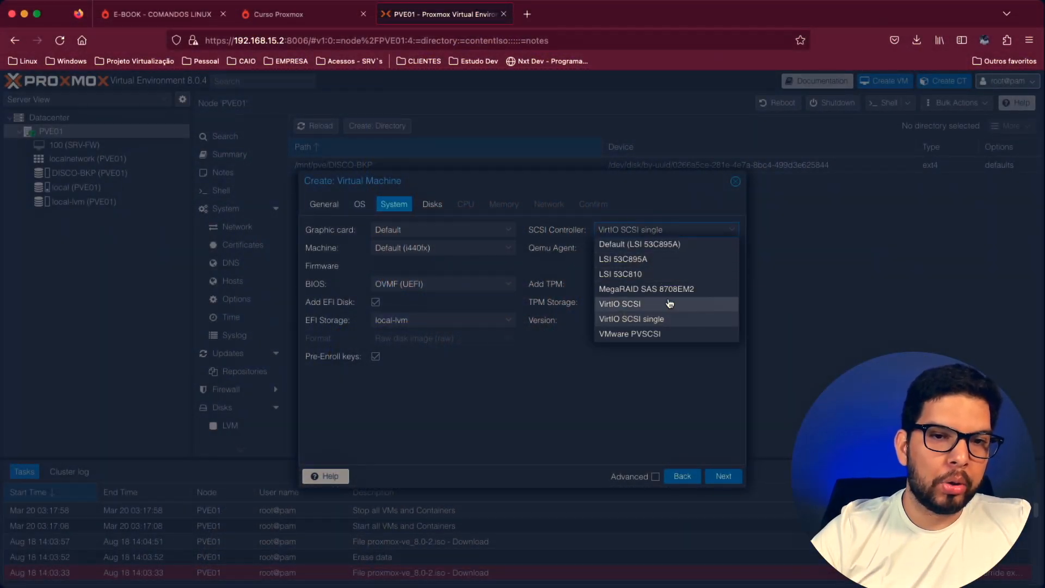
{"action": "left_click", "coordinate": [652, 304]}
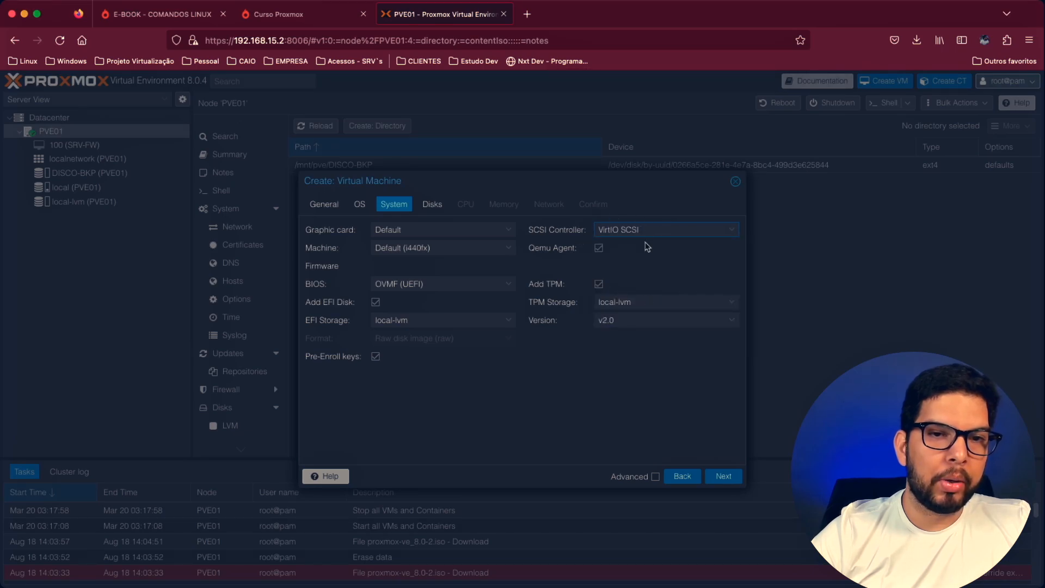
{"action": "left_click", "coordinate": [720, 477]}
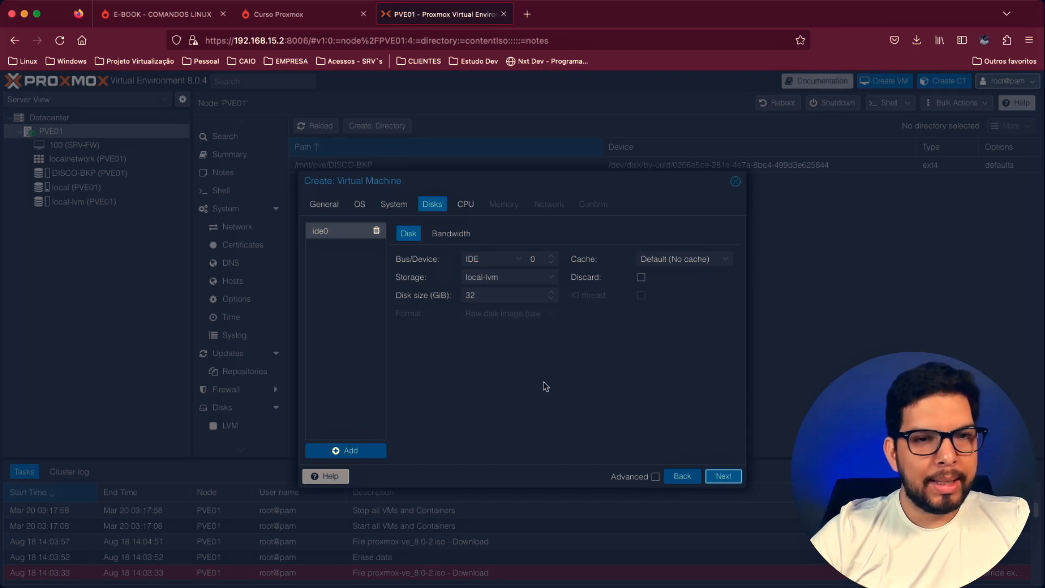
- Configure the virtual machine's disk as SCSI on local-lvm storage with a size of 30 GiB
{"action": "left_click", "coordinate": [520, 263]}
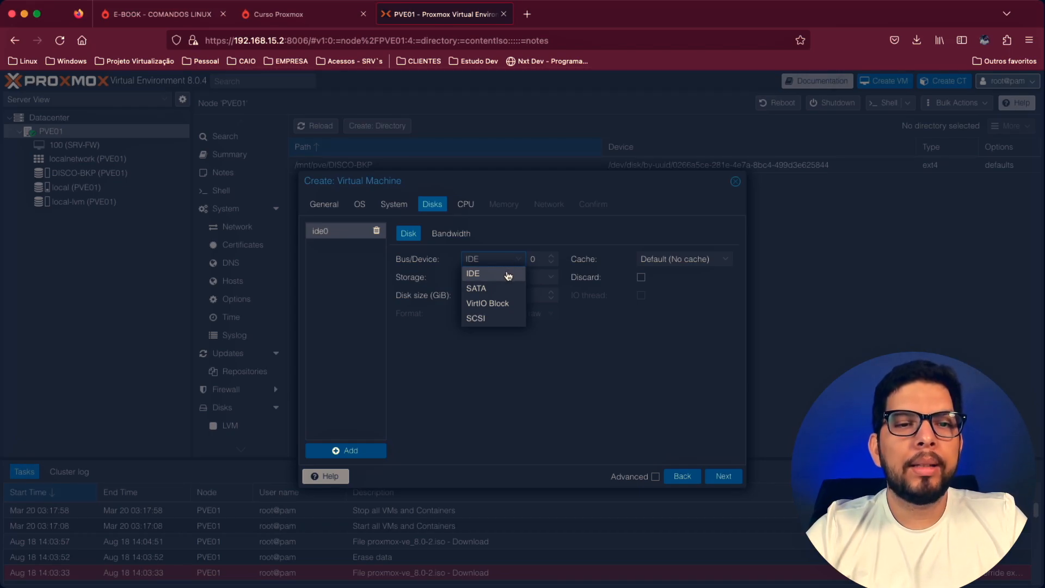
{"action": "left_click", "coordinate": [478, 318]}
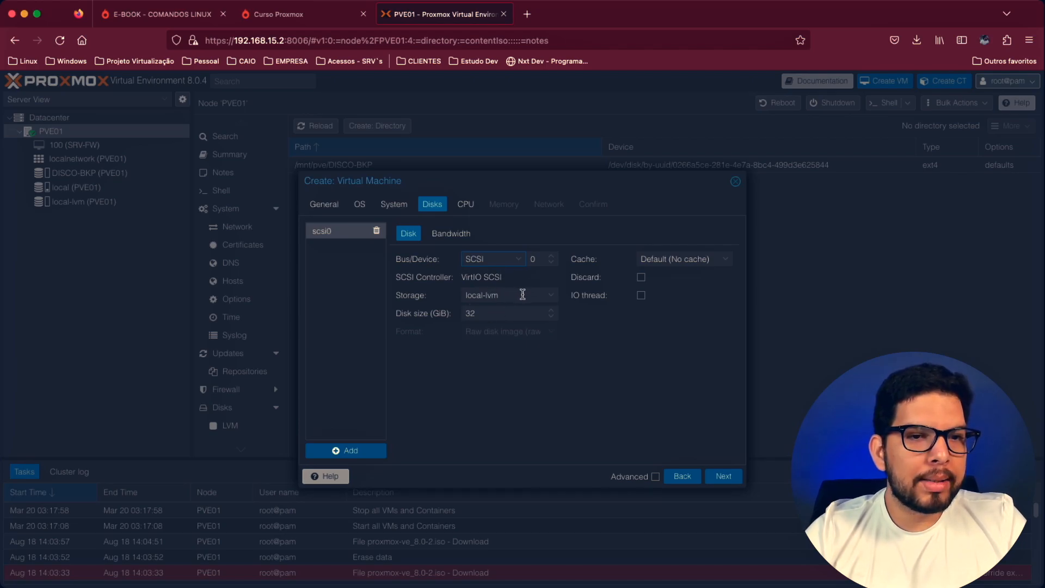
{"action": "left_click", "coordinate": [549, 301]}
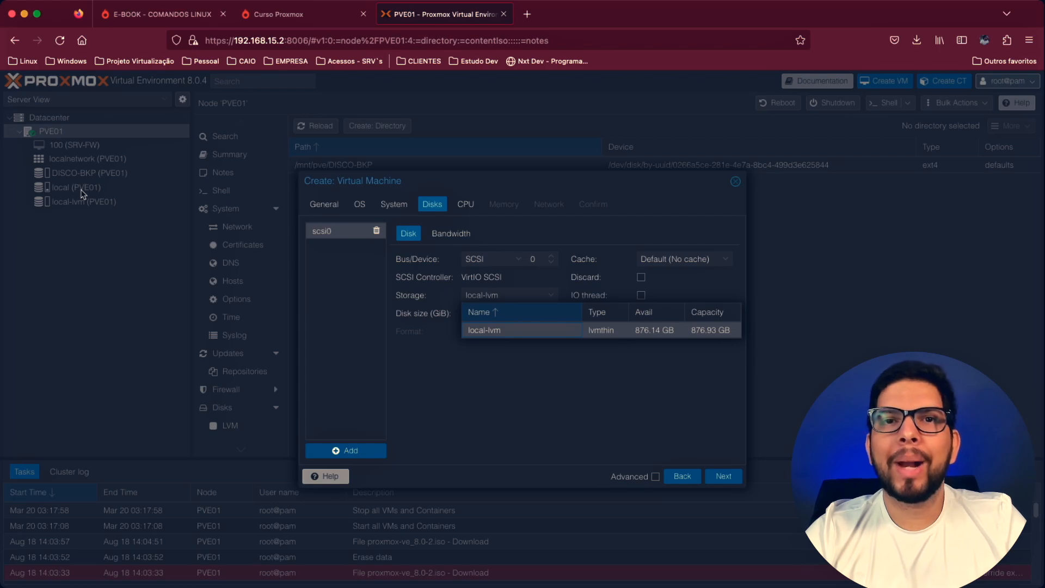
{"action": "left_click", "coordinate": [561, 335]}
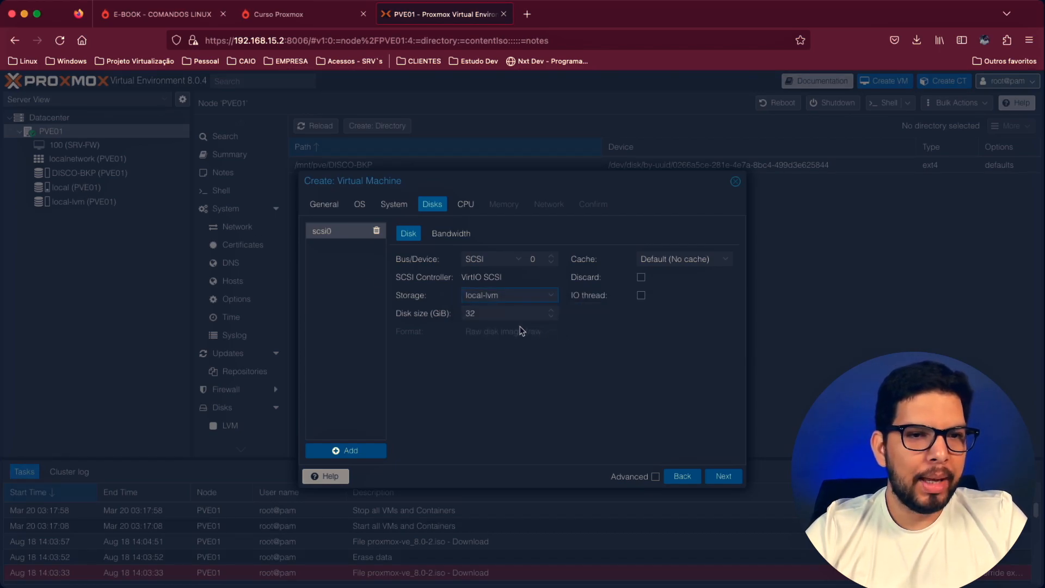
{"action": "key", "text": "BackSpace"}
{"action": "type", "text": "0"}
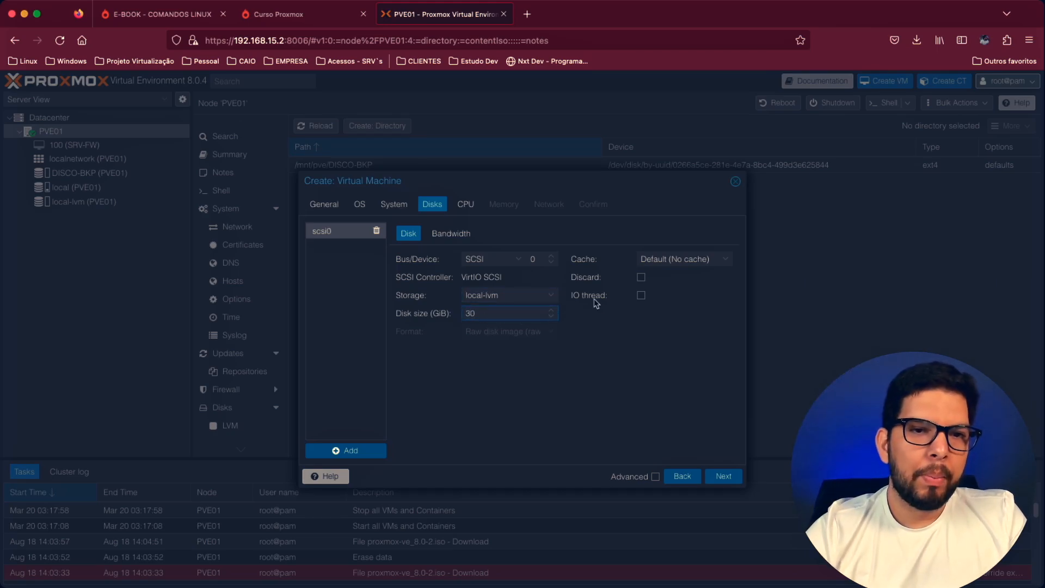
- Set the SCSI disk's cache mode to No cache and enable Discard
{"action": "left_click", "coordinate": [698, 263]}
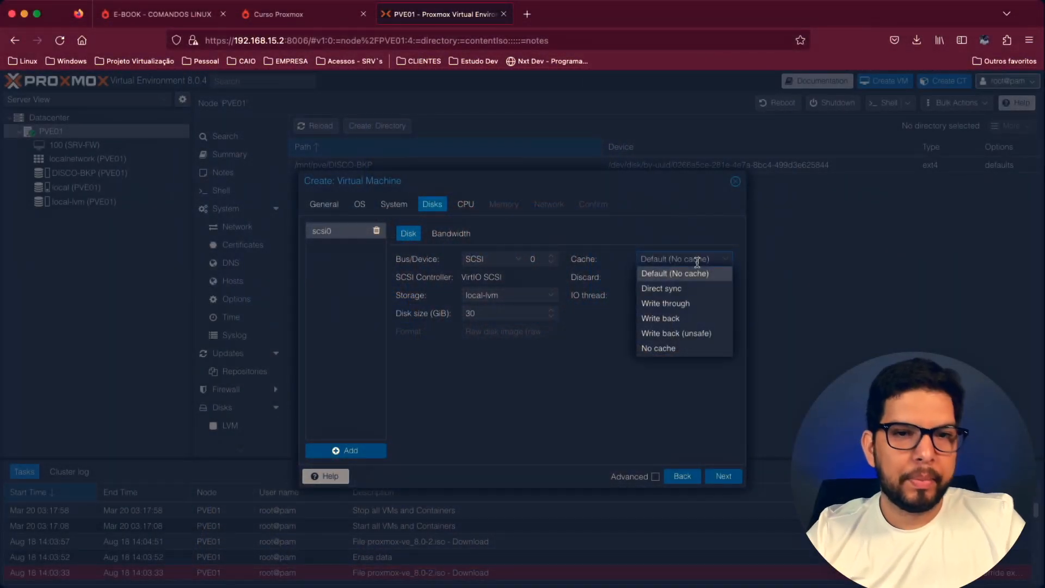
{"action": "left_click", "coordinate": [668, 357]}
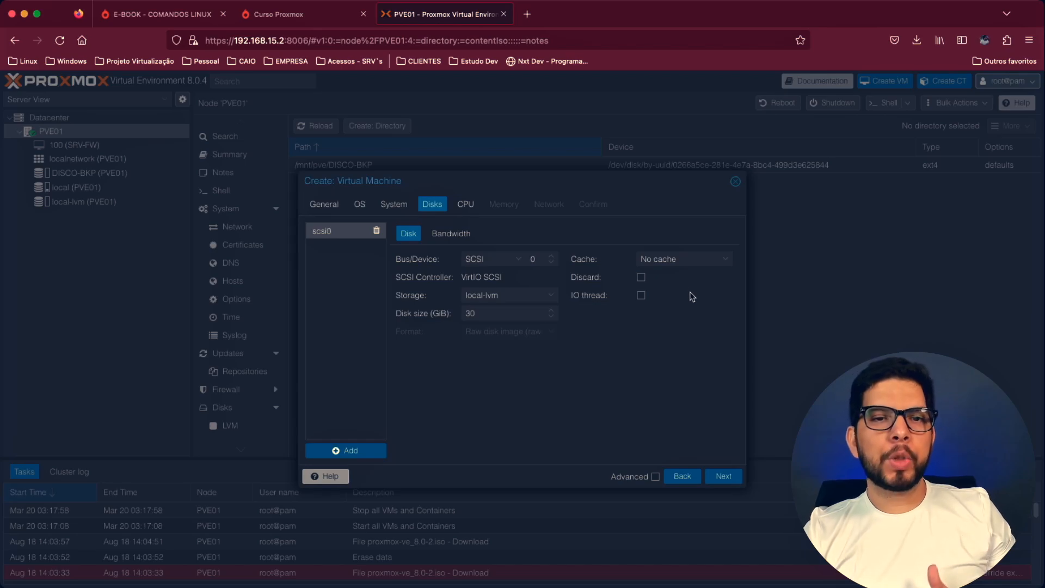
{"action": "left_click", "coordinate": [704, 259]}
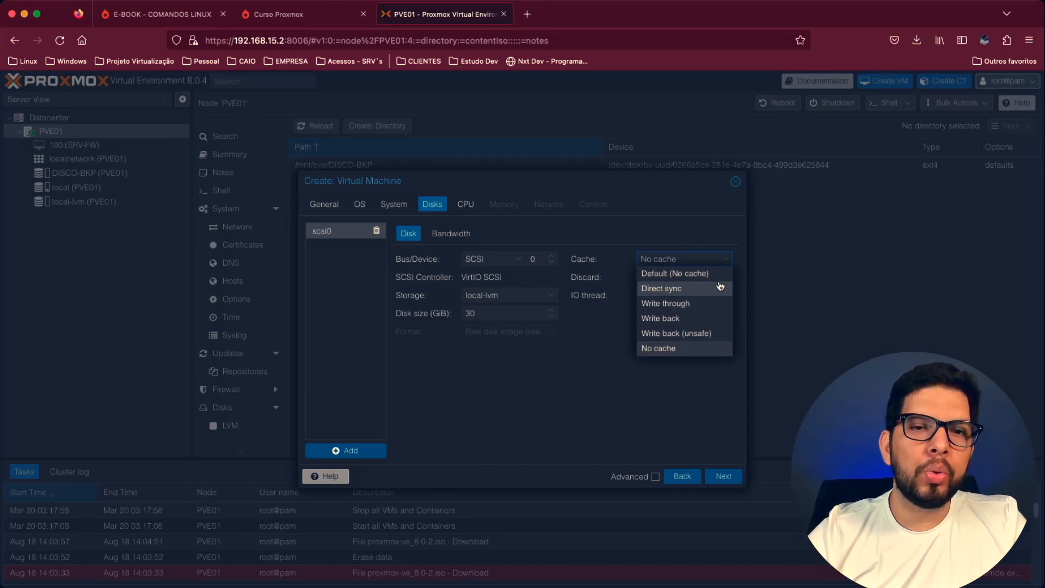
{"action": "left_click", "coordinate": [740, 241]}
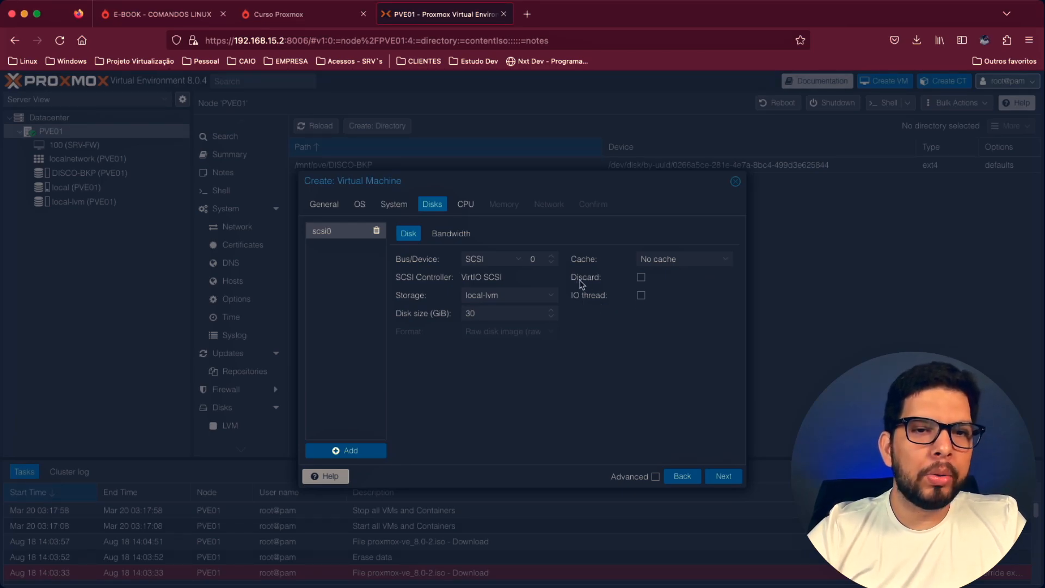
{"action": "left_click", "coordinate": [642, 279]}
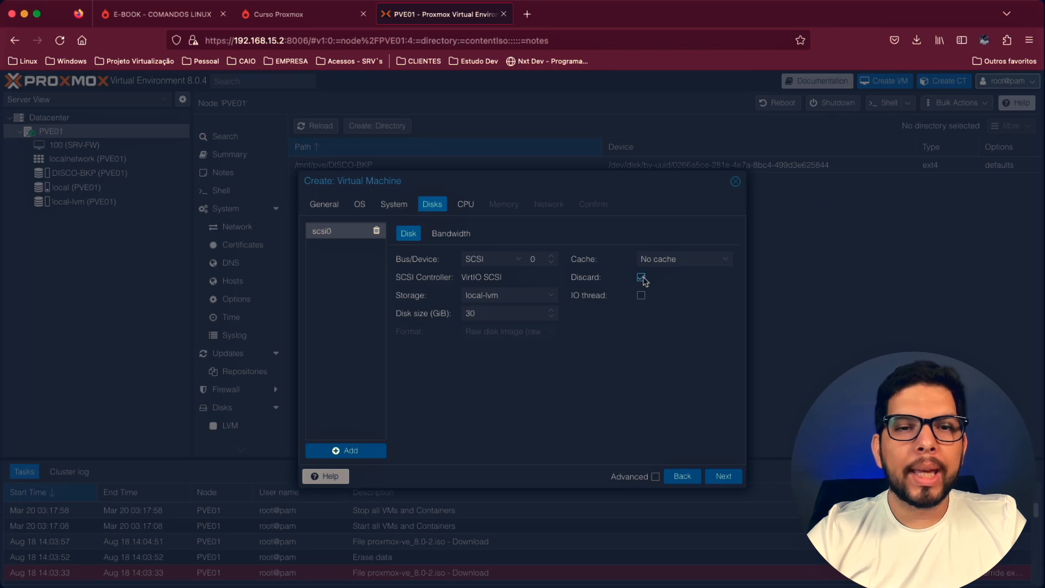
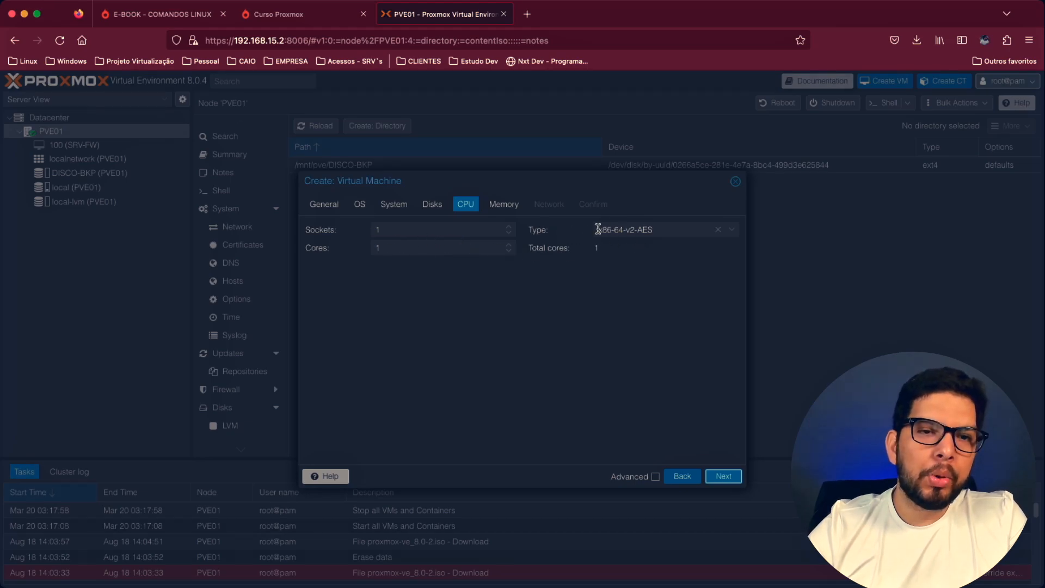
- Set the virtual machine's CPU type to host
{"action": "left_click", "coordinate": [696, 230]}
{"action": "scroll", "coordinate": [708, 269], "scroll_direction": "down", "scroll_amount": 15}
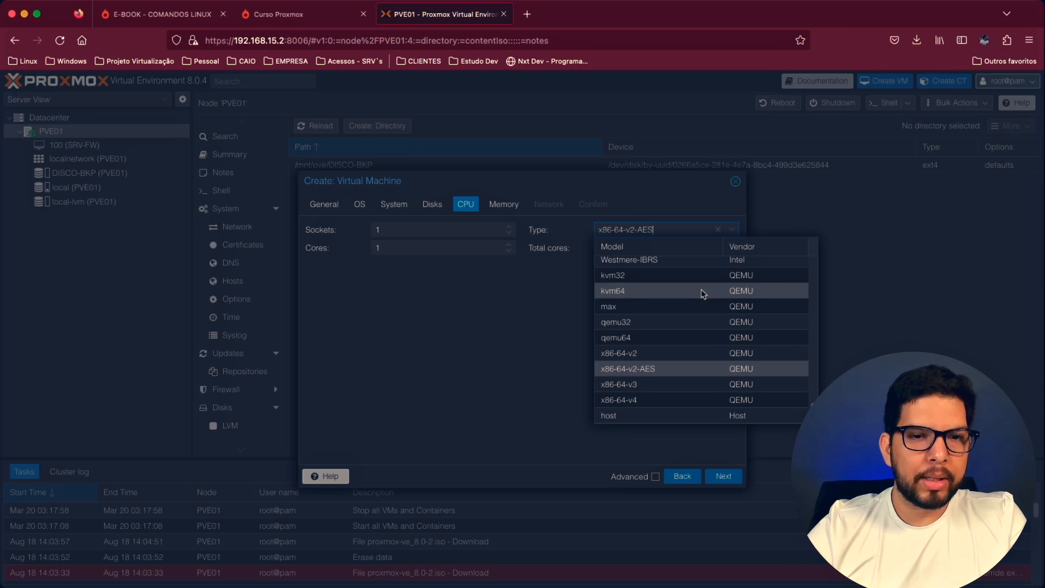
{"action": "scroll", "coordinate": [704, 294], "scroll_direction": "up", "scroll_amount": 15}
{"action": "scroll", "coordinate": [702, 297], "scroll_direction": "down", "scroll_amount": 15}
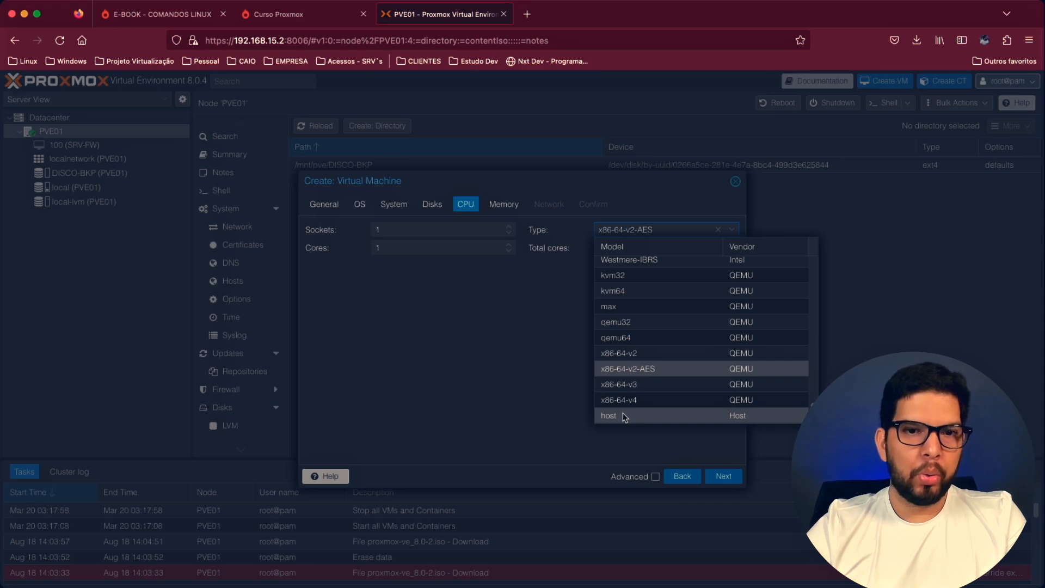
{"action": "scroll", "coordinate": [649, 398], "scroll_direction": "up", "scroll_amount": 10}
{"action": "scroll", "coordinate": [649, 398], "scroll_direction": "down", "scroll_amount": 5}
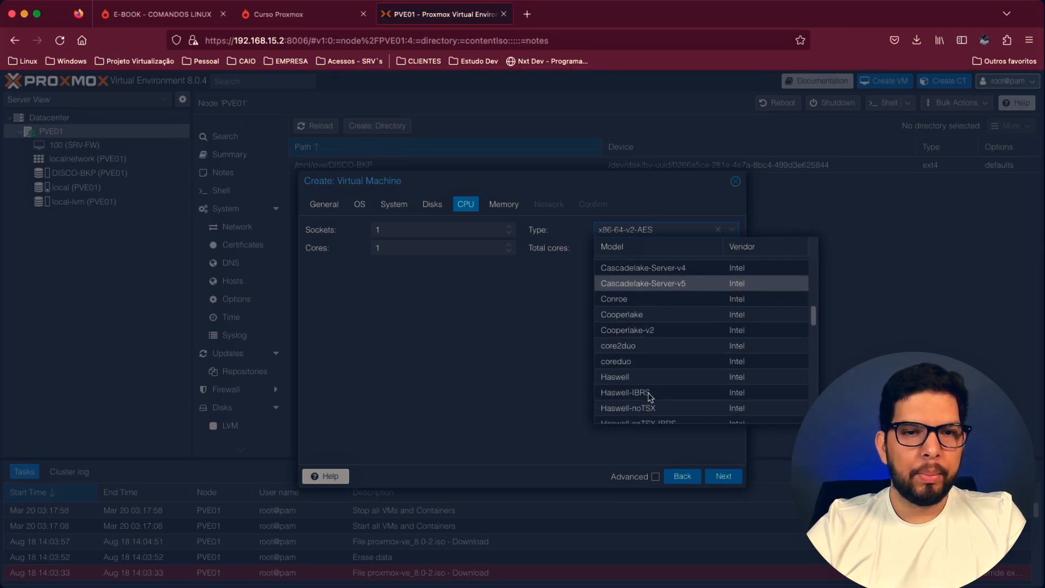
{"action": "scroll", "coordinate": [649, 398], "scroll_direction": "down", "scroll_amount": 10}
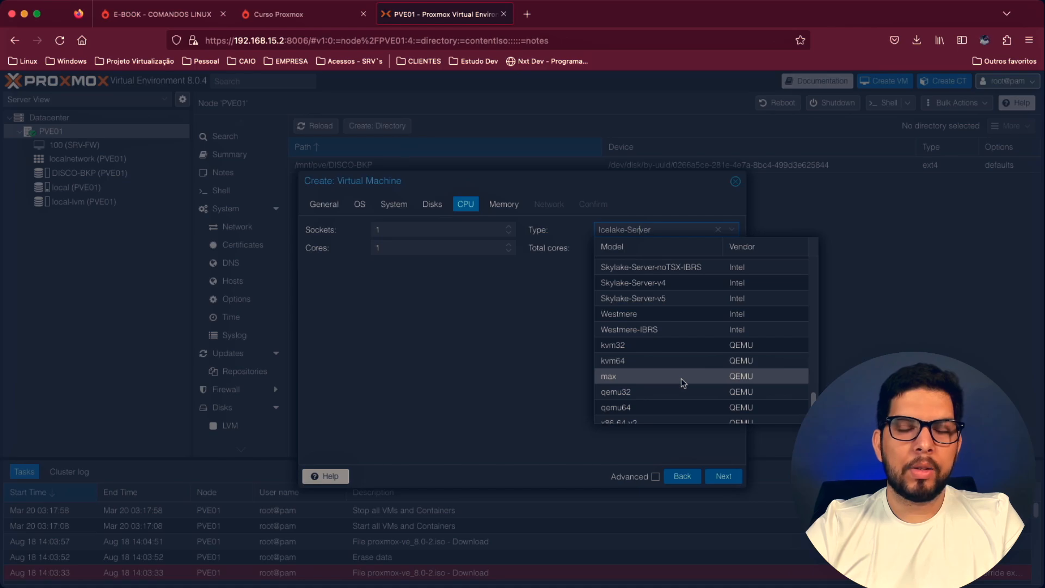
{"action": "scroll", "coordinate": [684, 383], "scroll_direction": "down", "scroll_amount": 2}
{"action": "left_click", "coordinate": [635, 415]}
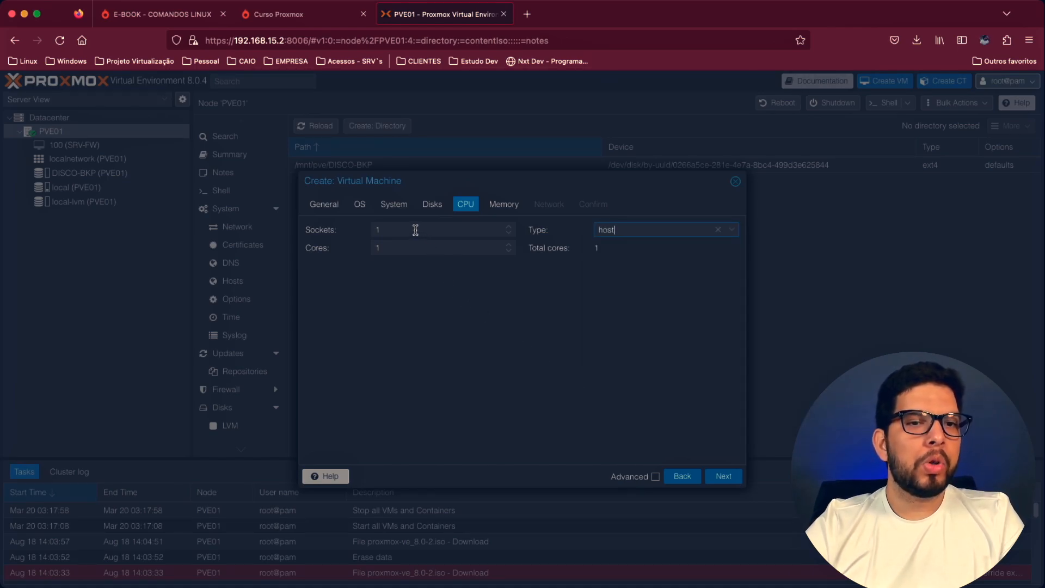
- Set the CPU cores to 2 and accept 2048 MiB of memory
{"action": "left_click", "coordinate": [509, 245]}
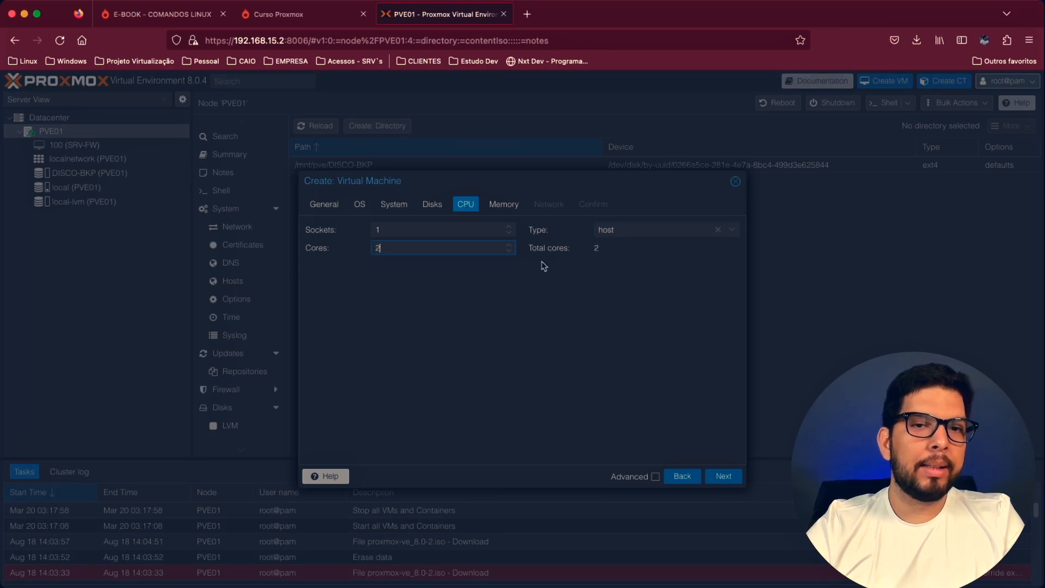
{"action": "left_click", "coordinate": [725, 477]}
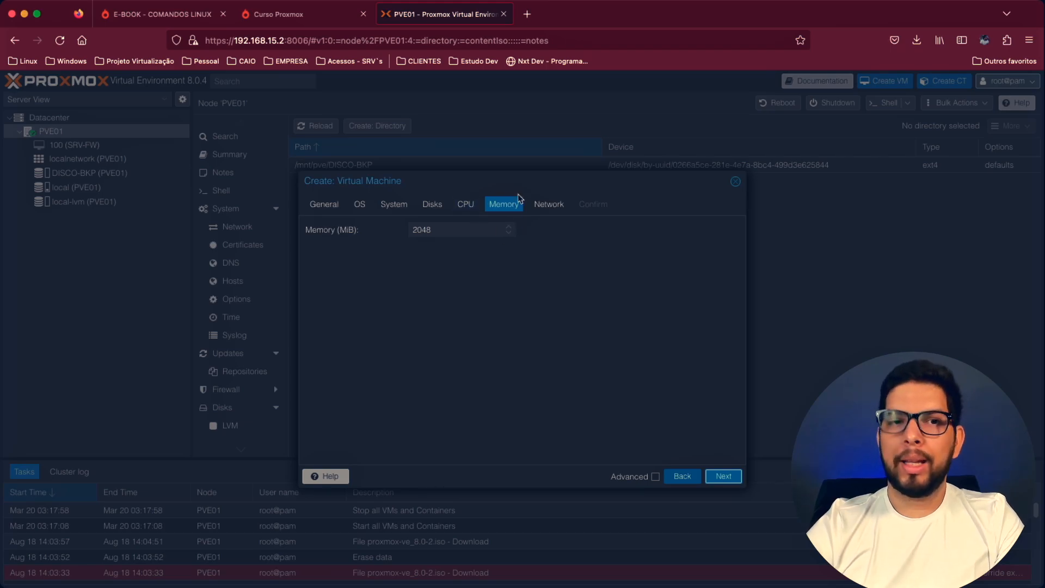
{"action": "left_click", "coordinate": [722, 477]}
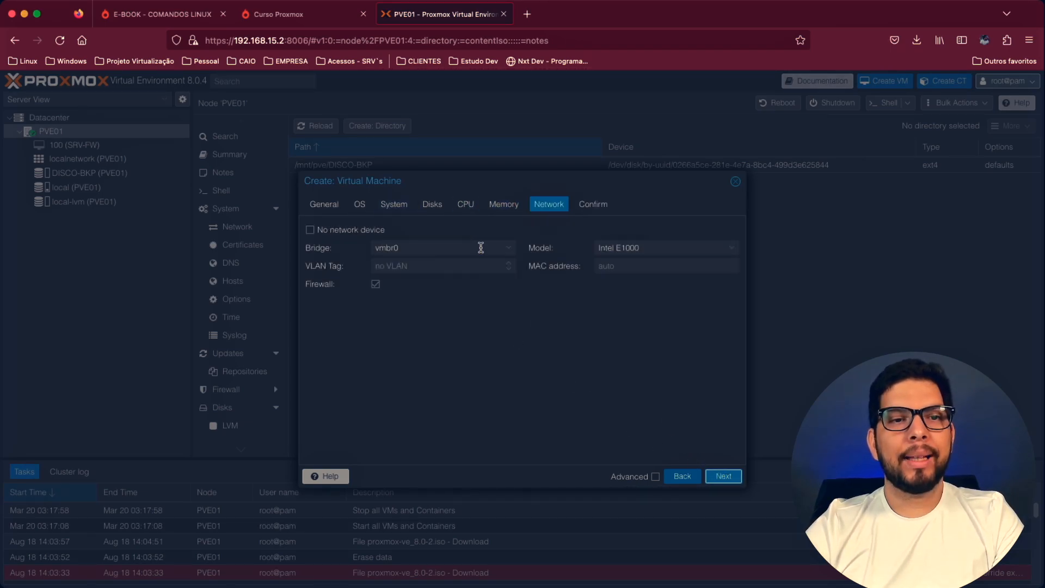
- Connect the network device to bridge vmbr0 with the VirtIO (paravirtualized) model and proceed to the confirmation summary
{"action": "left_click", "coordinate": [416, 245]}
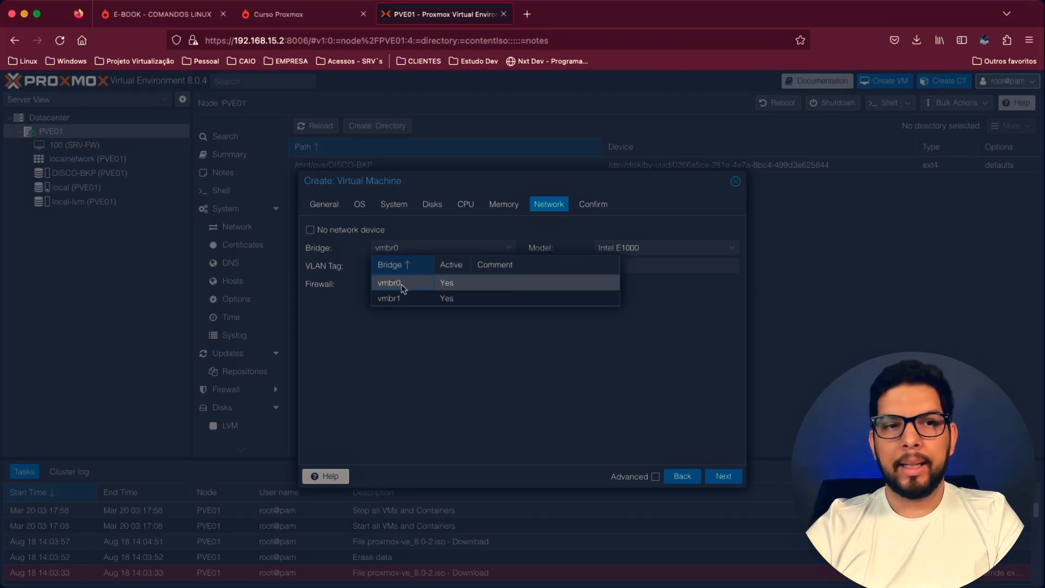
{"action": "left_click", "coordinate": [403, 286]}
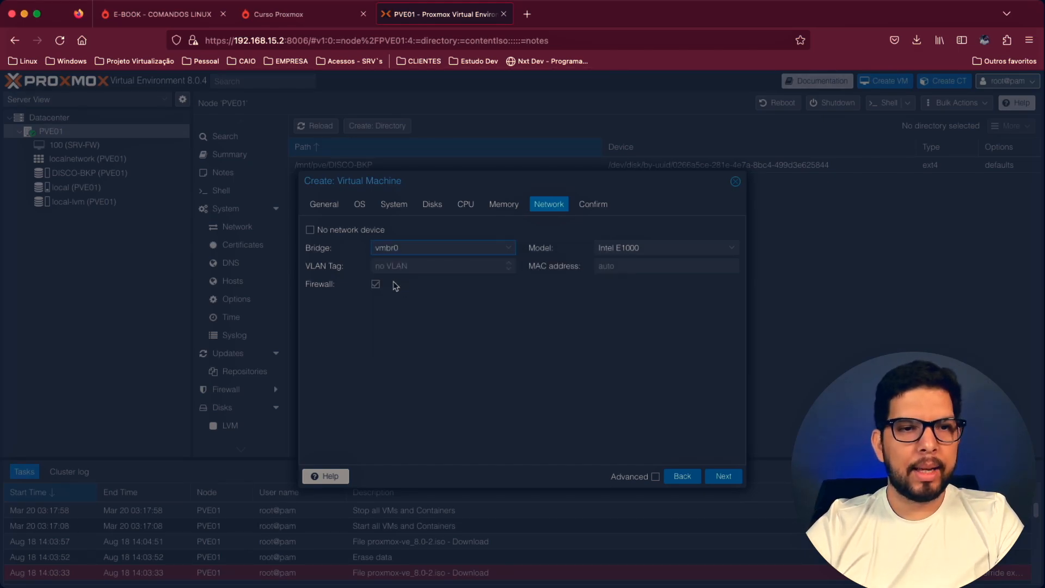
{"action": "left_click", "coordinate": [652, 247]}
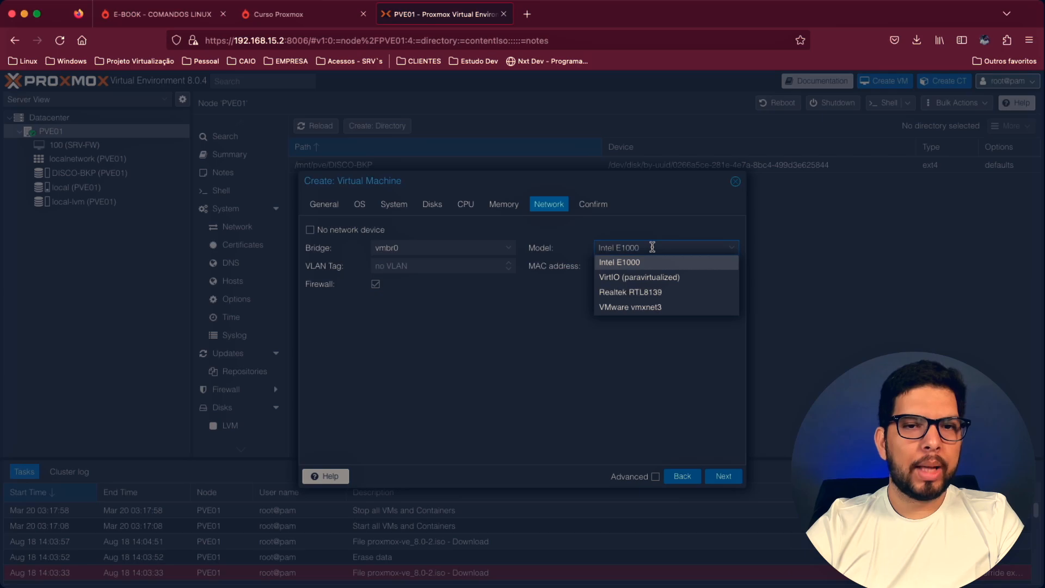
{"action": "left_click", "coordinate": [678, 278]}
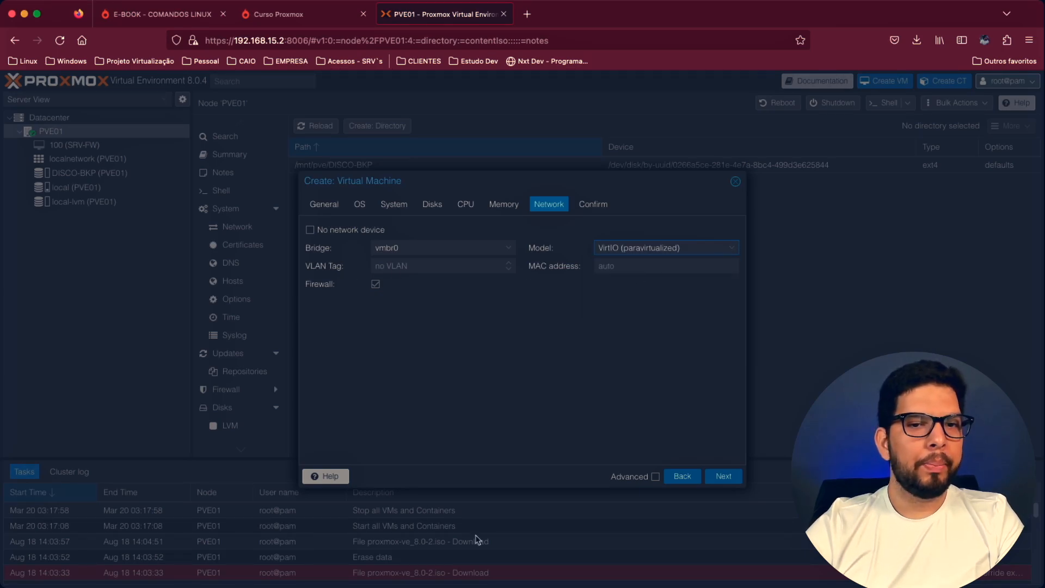
{"action": "left_click", "coordinate": [728, 477]}
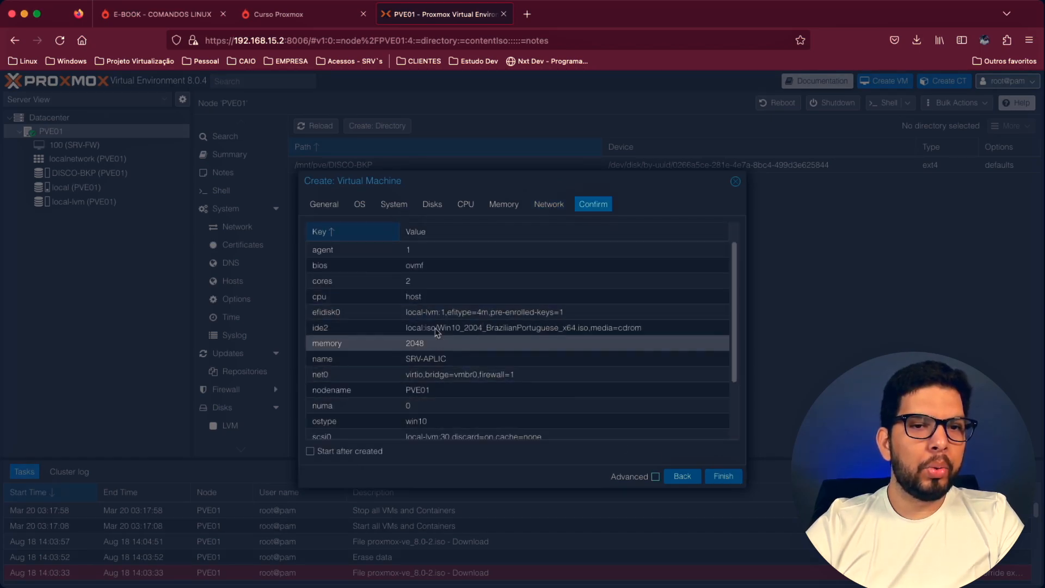
- Review the configuration summary, finish creating SRV-APLIC and start the virtual machine
{"action": "scroll", "coordinate": [490, 321], "scroll_direction": "down", "scroll_amount": 3}
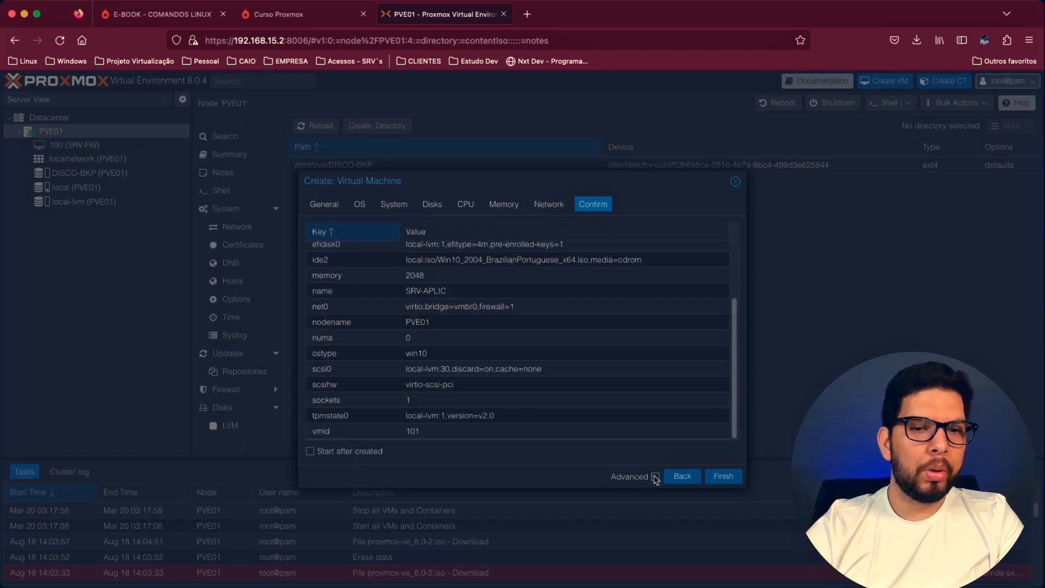
{"action": "left_click", "coordinate": [724, 476]}
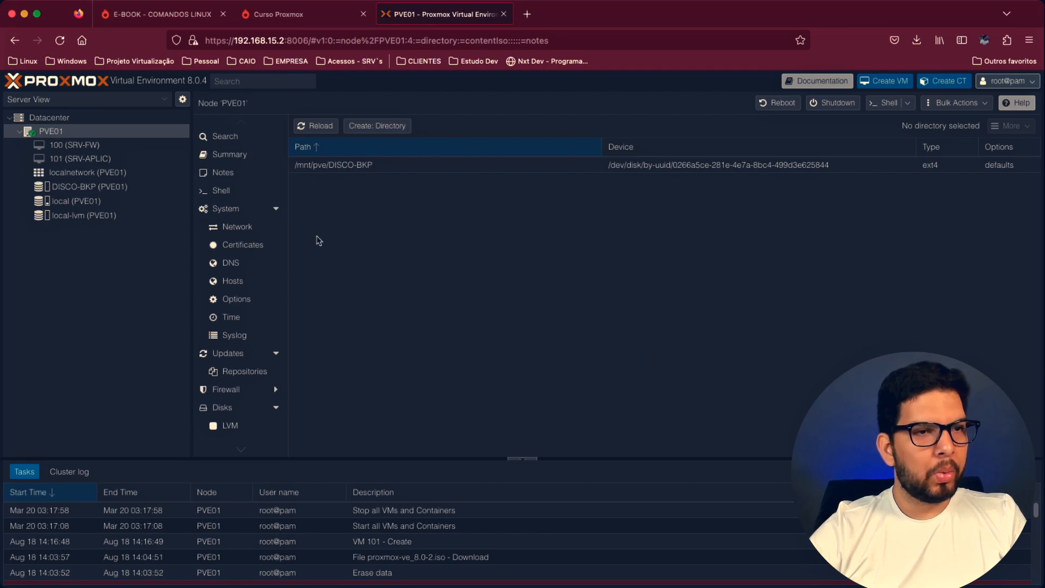
{"action": "left_click", "coordinate": [94, 159]}
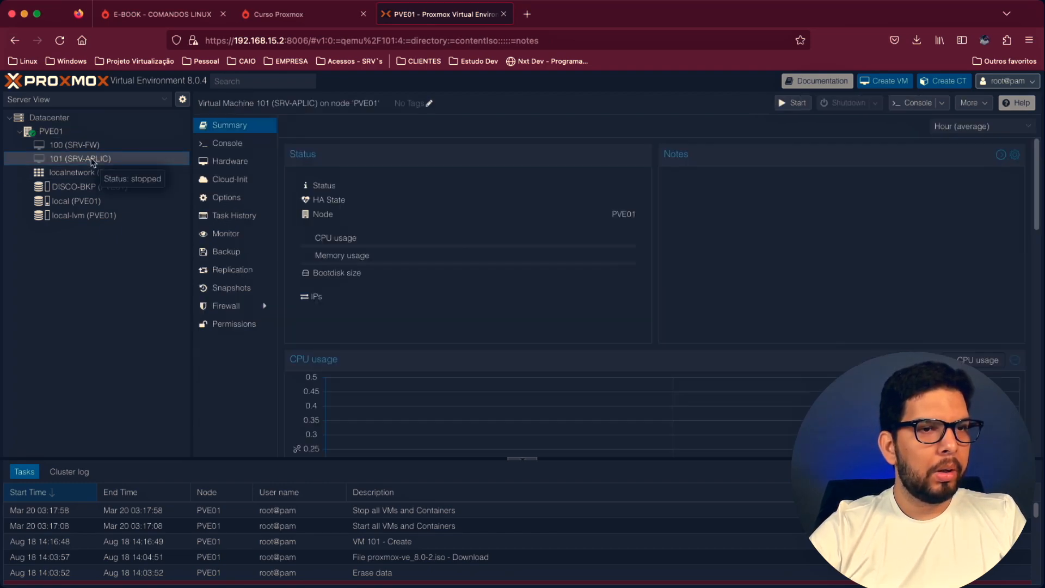
{"action": "left_click", "coordinate": [801, 104]}
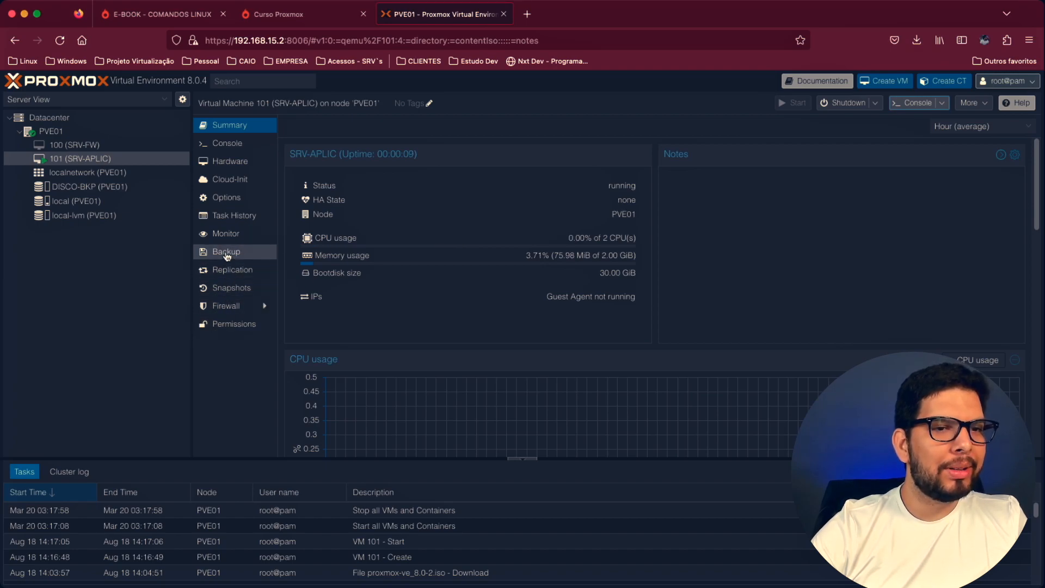
- Examine SRV-APLIC's options and hardware and check the boot output in its console
{"action": "left_click", "coordinate": [228, 199]}
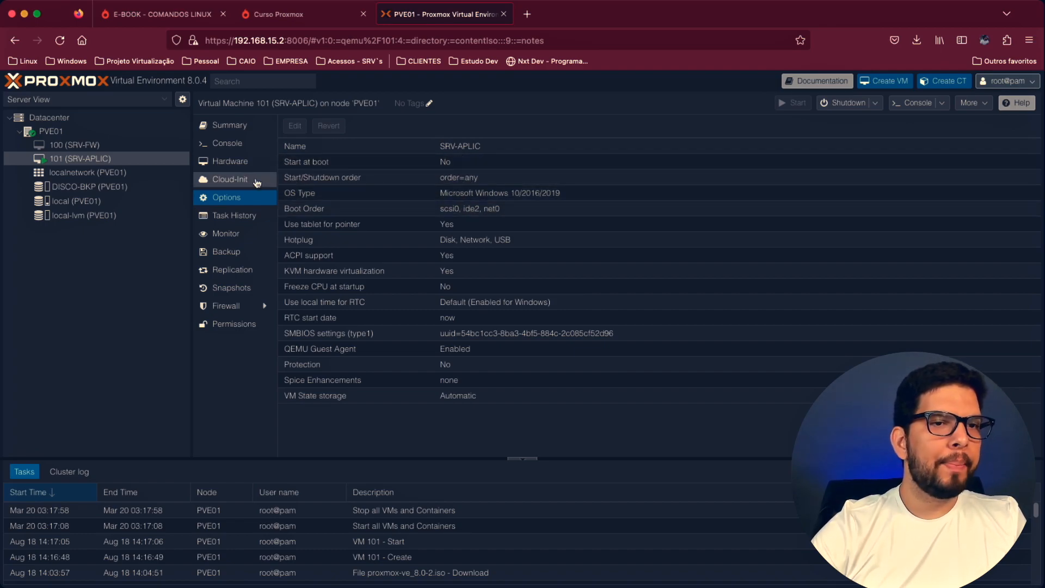
{"action": "left_click", "coordinate": [235, 167]}
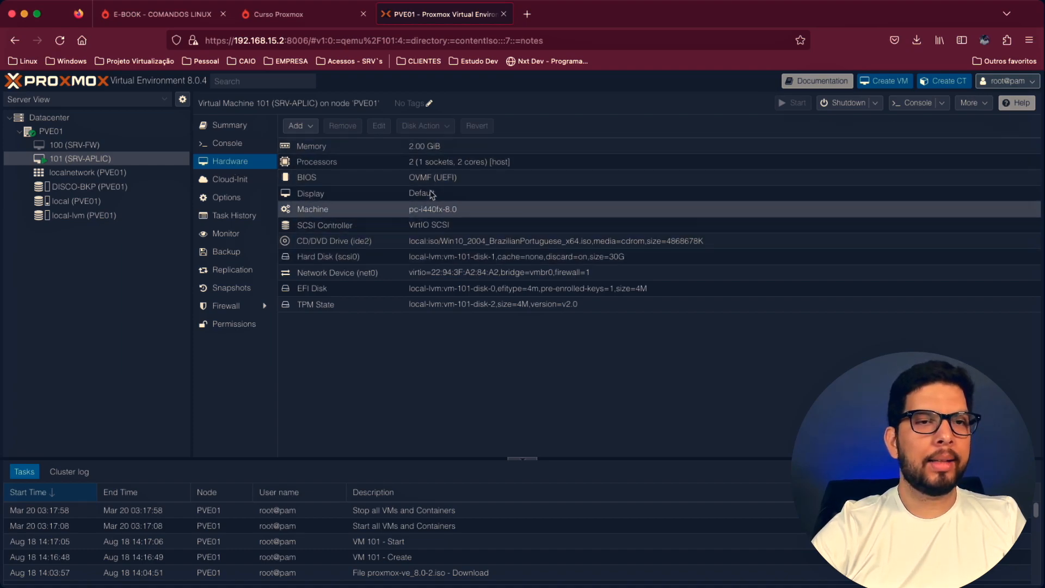
{"action": "left_click", "coordinate": [229, 145]}
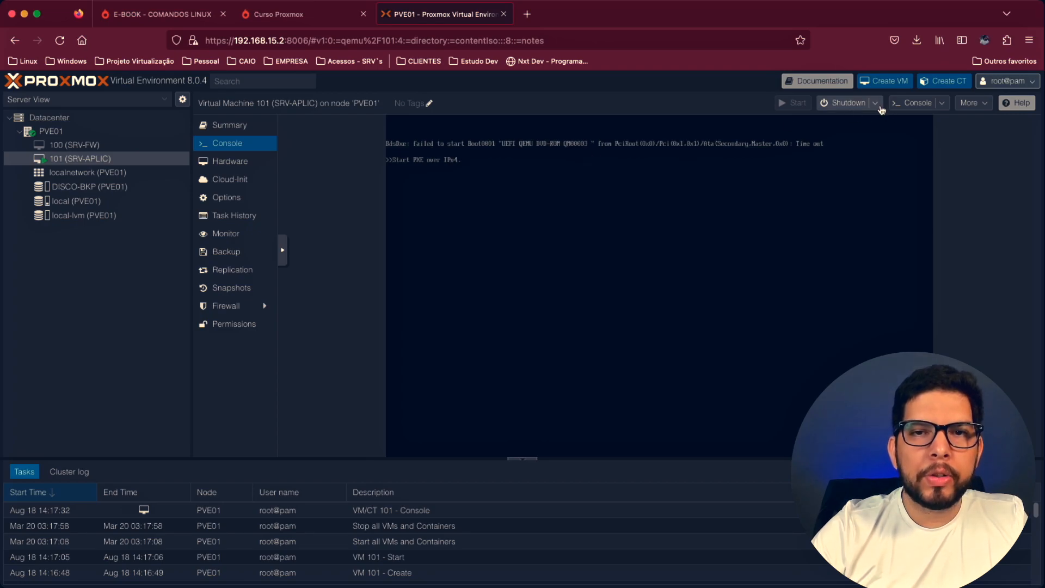
- Stop the running SRV-APLIC virtual machine immediately, without a guest shutdown
{"action": "left_click", "coordinate": [875, 103]}
{"action": "left_click", "coordinate": [853, 164]}
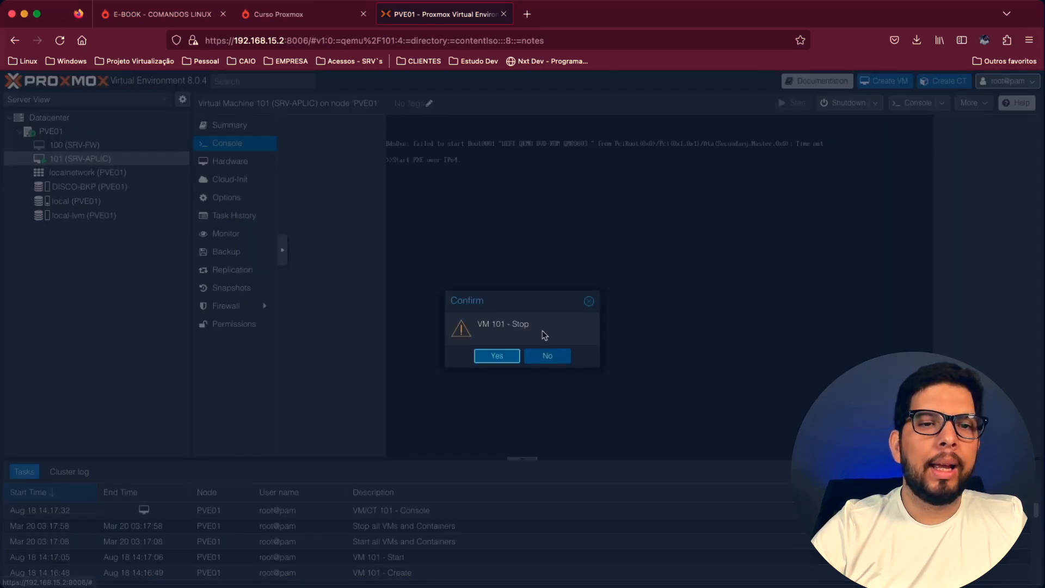
{"action": "left_click", "coordinate": [497, 355]}
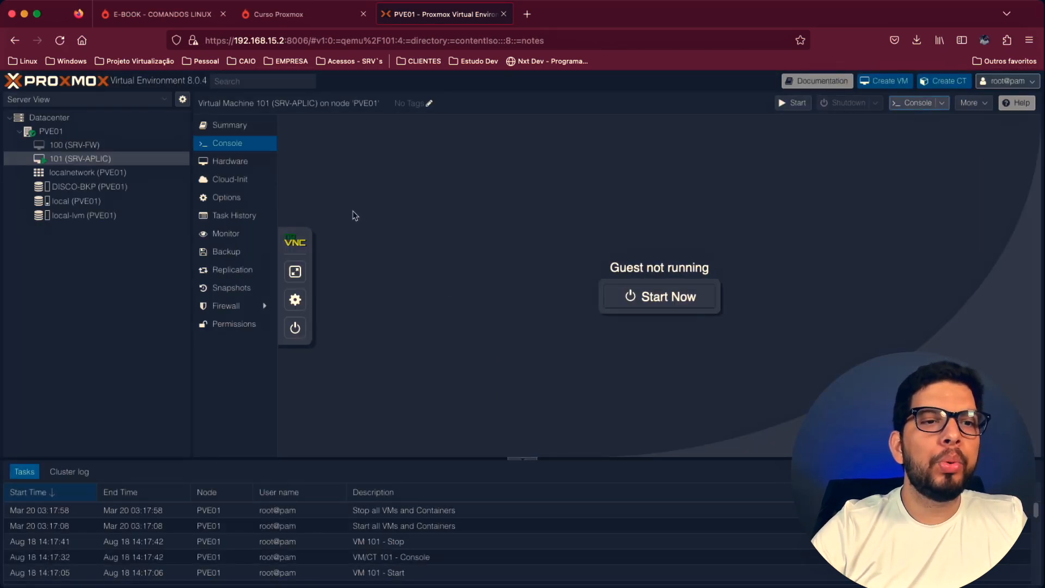
- Check SRV-APLIC's CD/DVD drive and move ide2 ahead of scsi0 in the boot order
{"action": "left_click", "coordinate": [242, 168]}
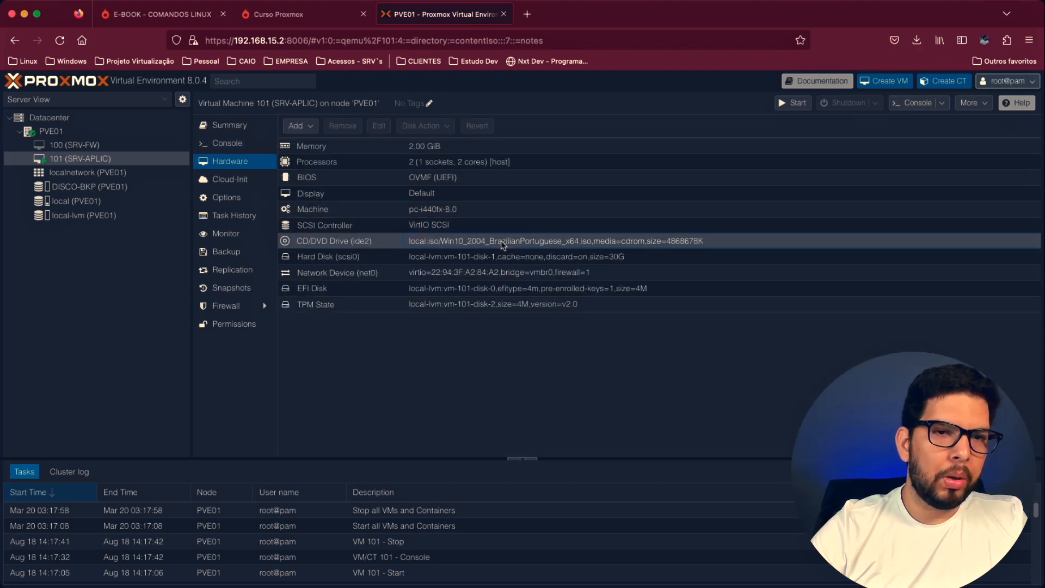
{"action": "left_click", "coordinate": [499, 241]}
{"action": "left_click", "coordinate": [236, 202]}
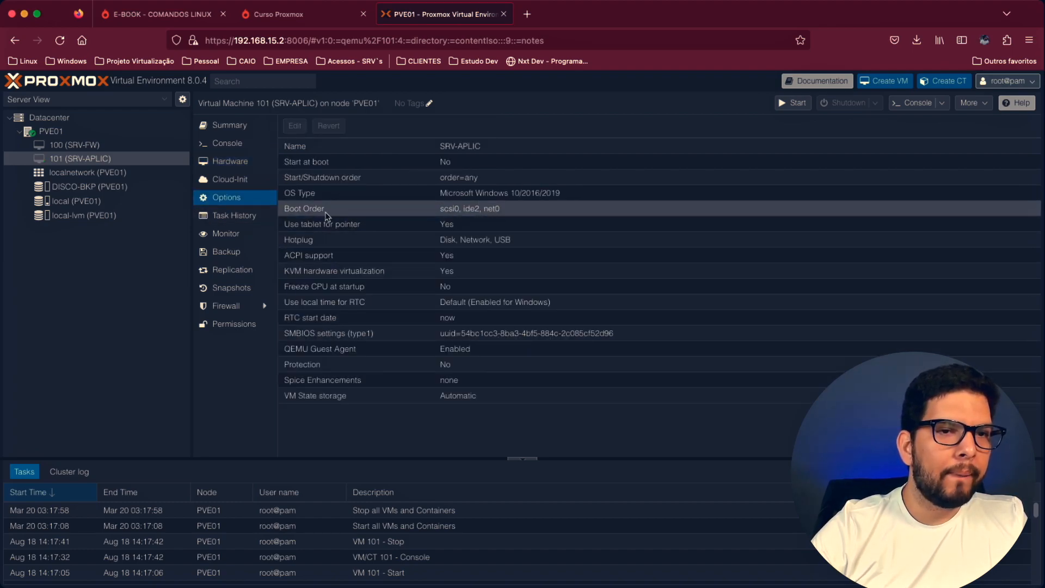
{"action": "double_click", "coordinate": [496, 213]}
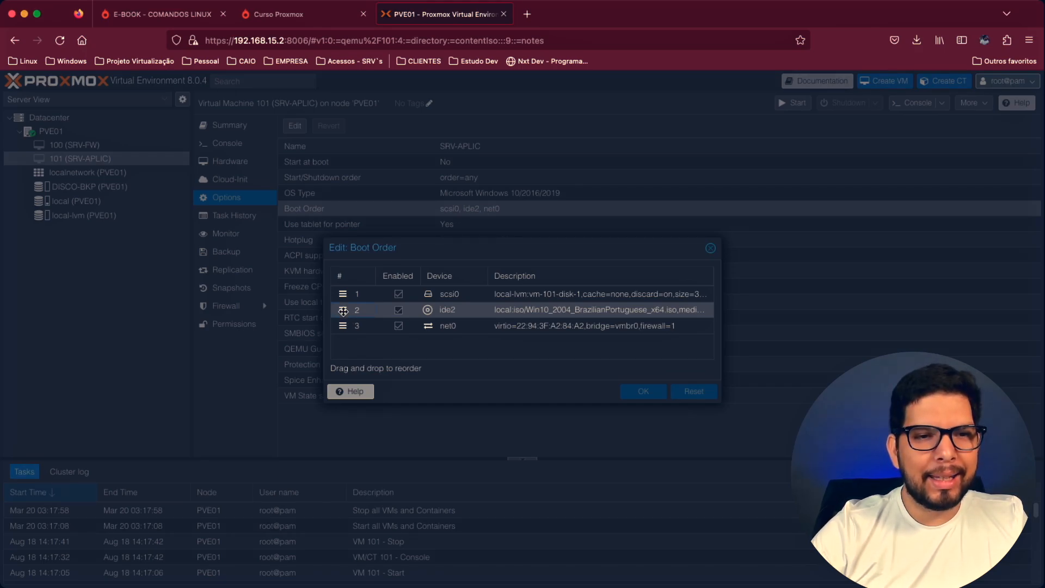
{"action": "mouse_move", "coordinate": [343, 311]}
{"action": "left_mouse_down"}
{"action": "mouse_move", "coordinate": [348, 297]}
{"action": "mouse_move", "coordinate": [347, 318]}
{"action": "mouse_move", "coordinate": [343, 293]}
{"action": "left_mouse_up"}
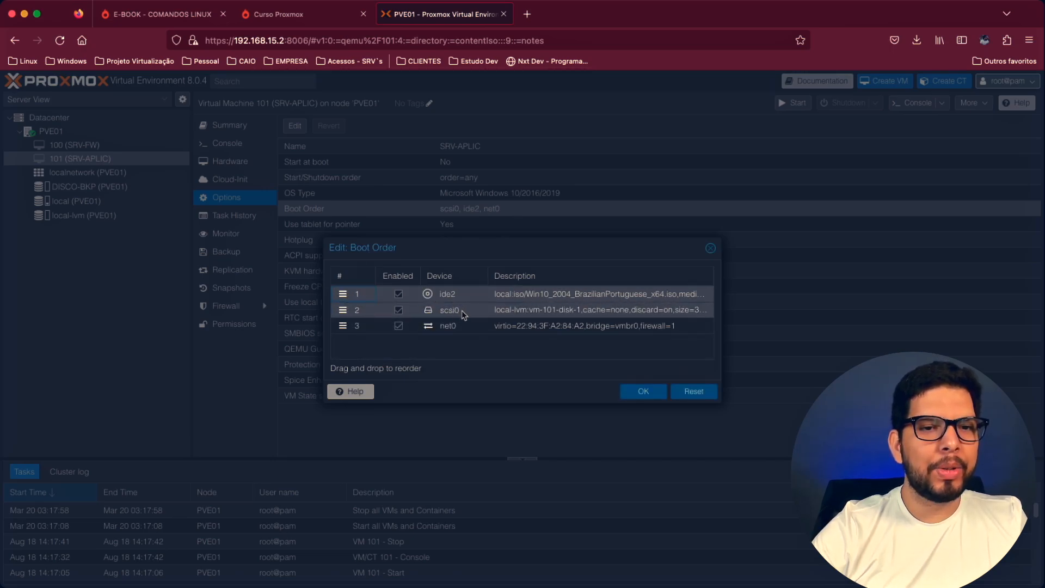
{"action": "left_click", "coordinate": [643, 394]}
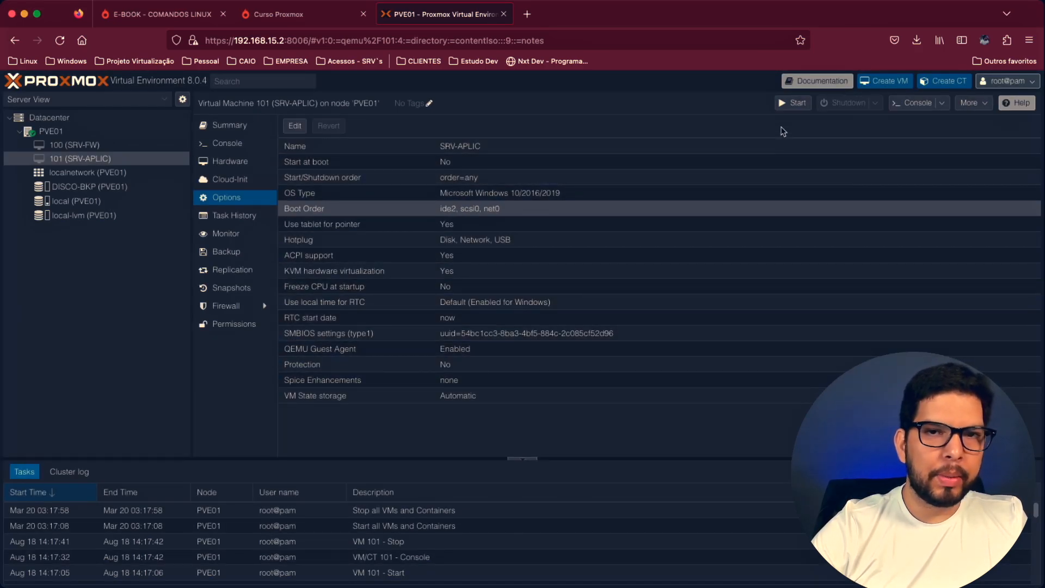
- Start SRV-APLIC and begin the Windows installation from its console with the default Portuguese (Brasil) language and keyboard settings
{"action": "left_click", "coordinate": [791, 103]}
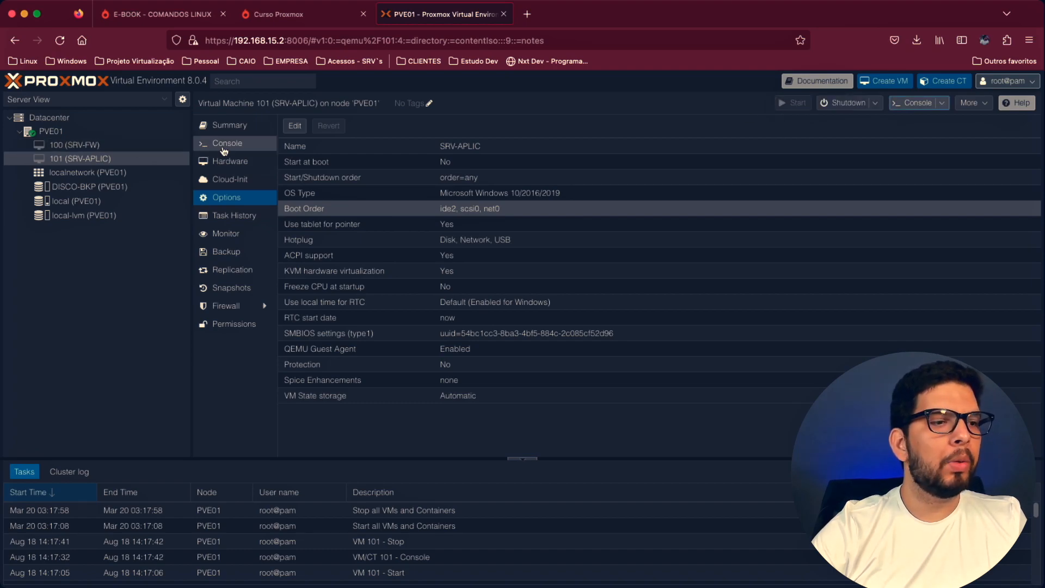
{"action": "left_click", "coordinate": [223, 150]}
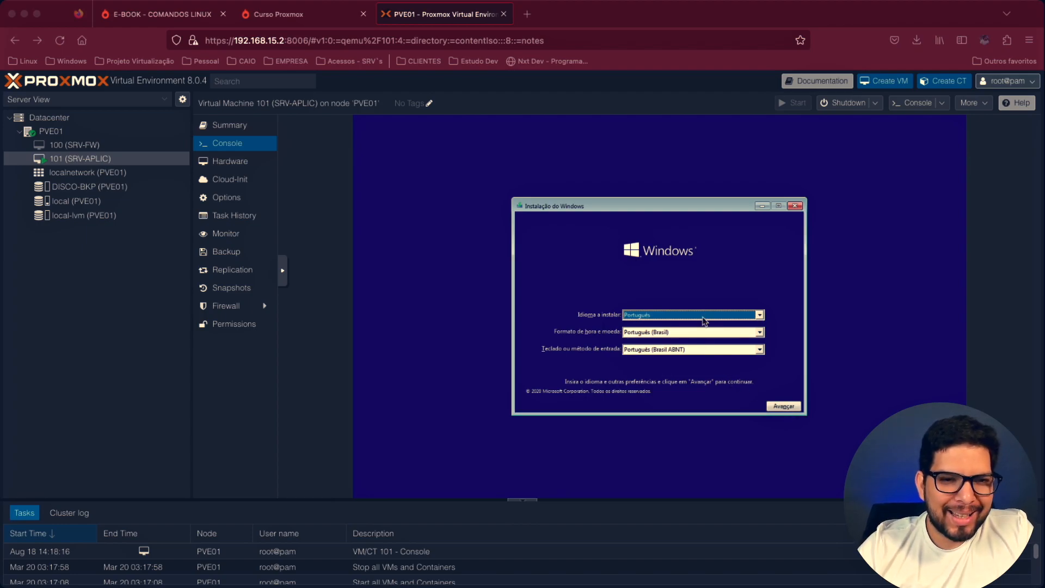
{"action": "left_click", "coordinate": [784, 406]}
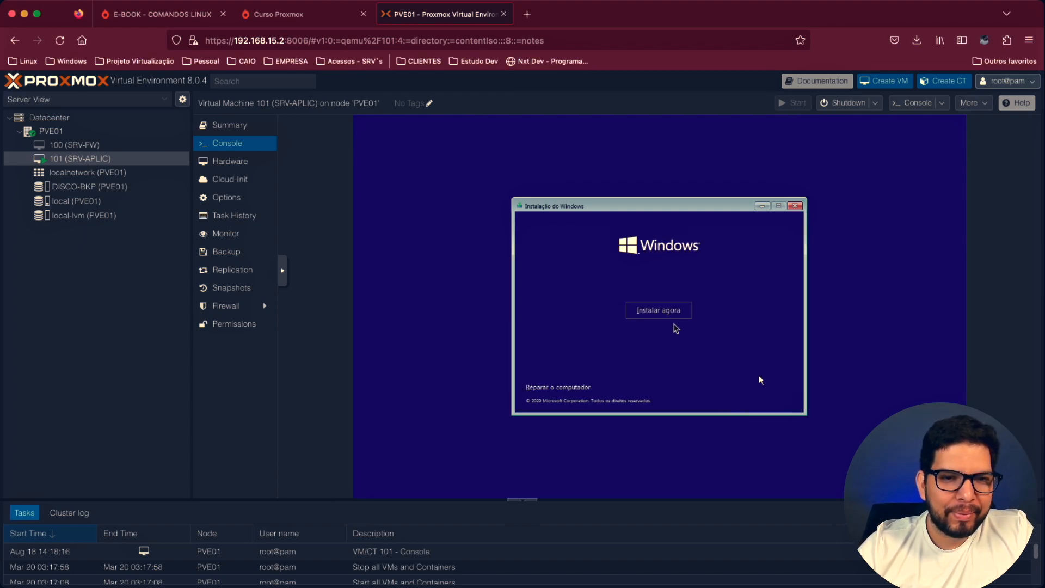
{"action": "left_click", "coordinate": [658, 311]}
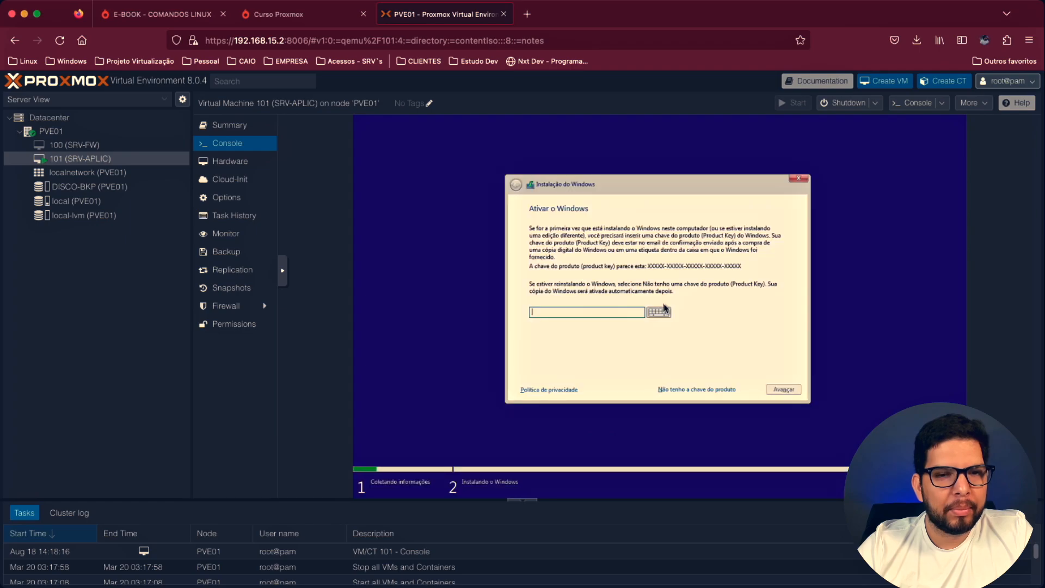
- Continue Windows setup without a product key, choosing Windows 10 Home and accepting the licence terms
{"action": "left_click", "coordinate": [704, 390]}
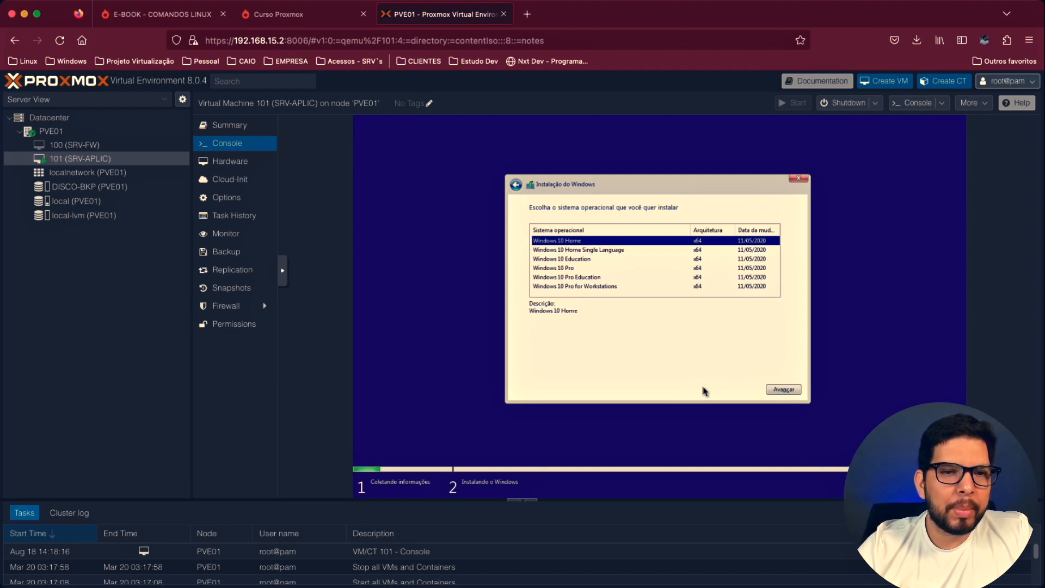
{"action": "left_click", "coordinate": [784, 390]}
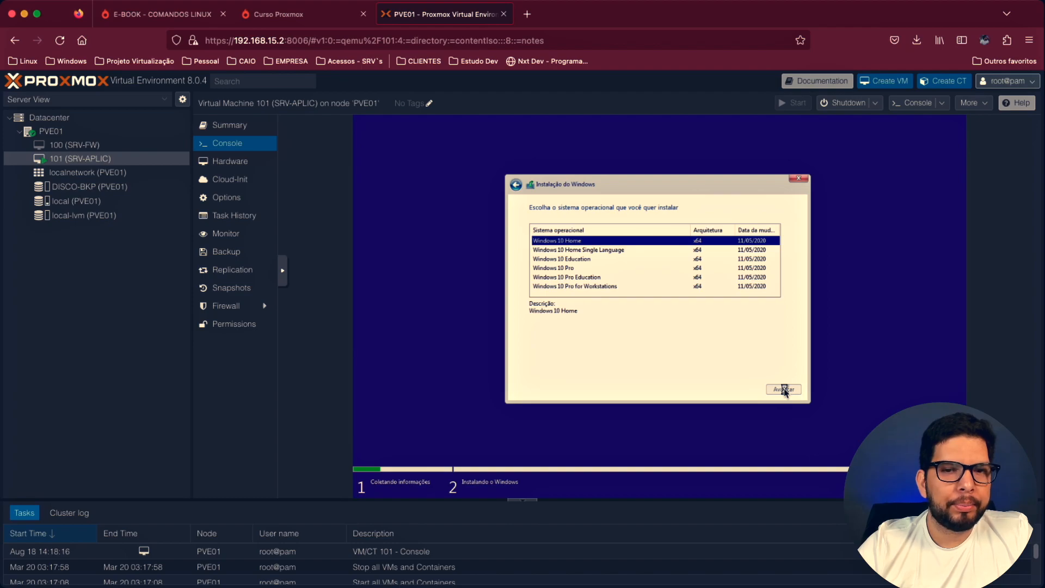
{"action": "left_click", "coordinate": [599, 371]}
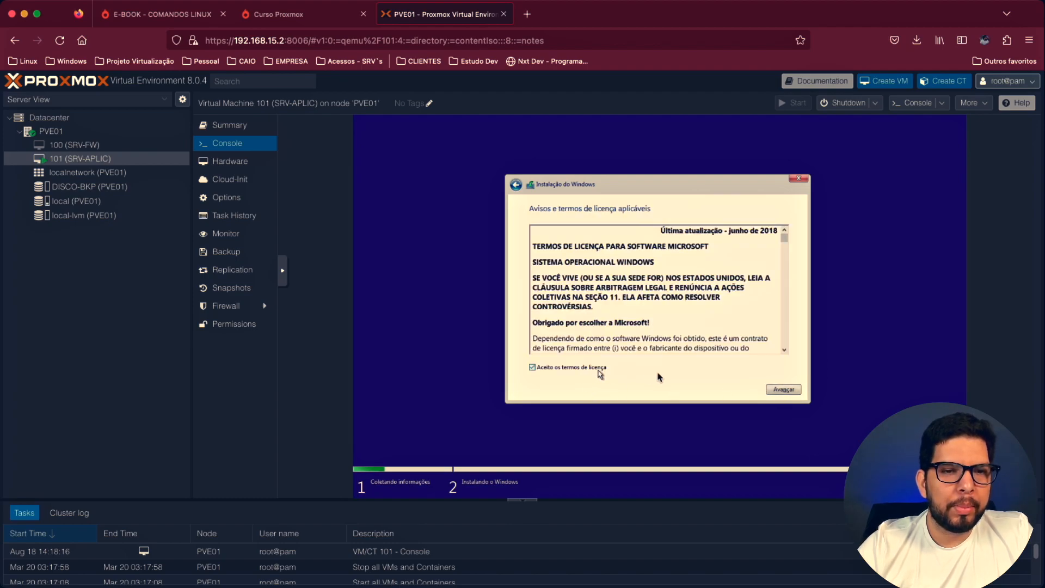
{"action": "left_click", "coordinate": [784, 389]}
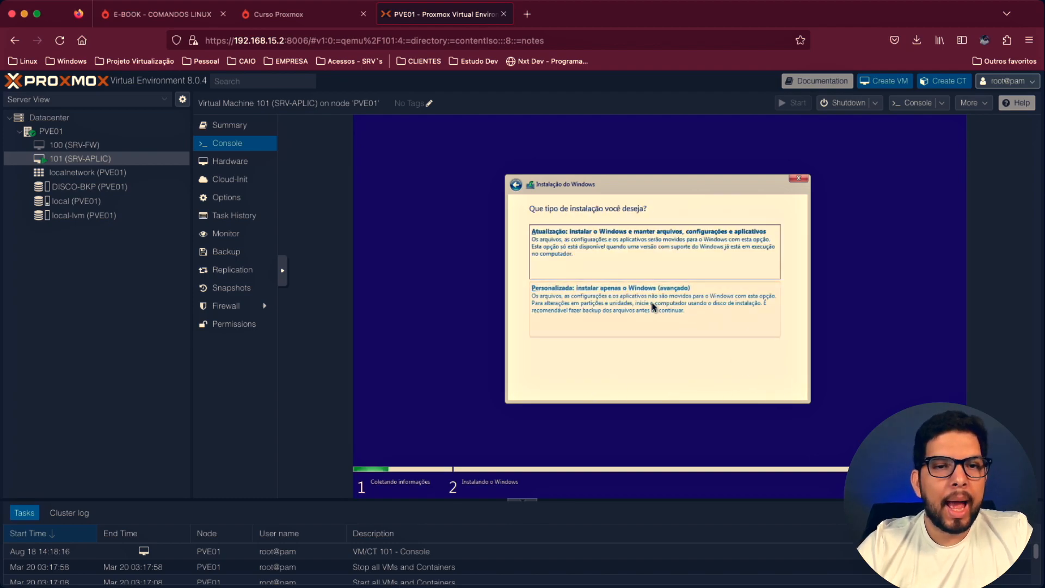
- Choose the custom, Windows-only installation type in the Windows setup
{"action": "left_click", "coordinate": [601, 306]}
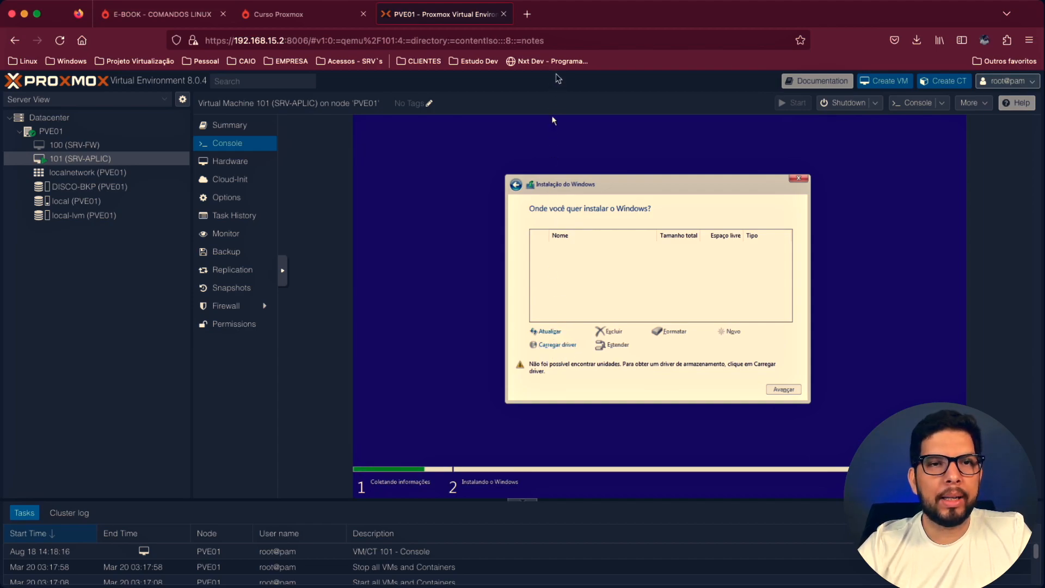
- Search the web in a new tab for "download virtio windows 10" and open the Proxmox wiki page Windows VirtIO Drivers
{"action": "left_click", "coordinate": [524, 20]}
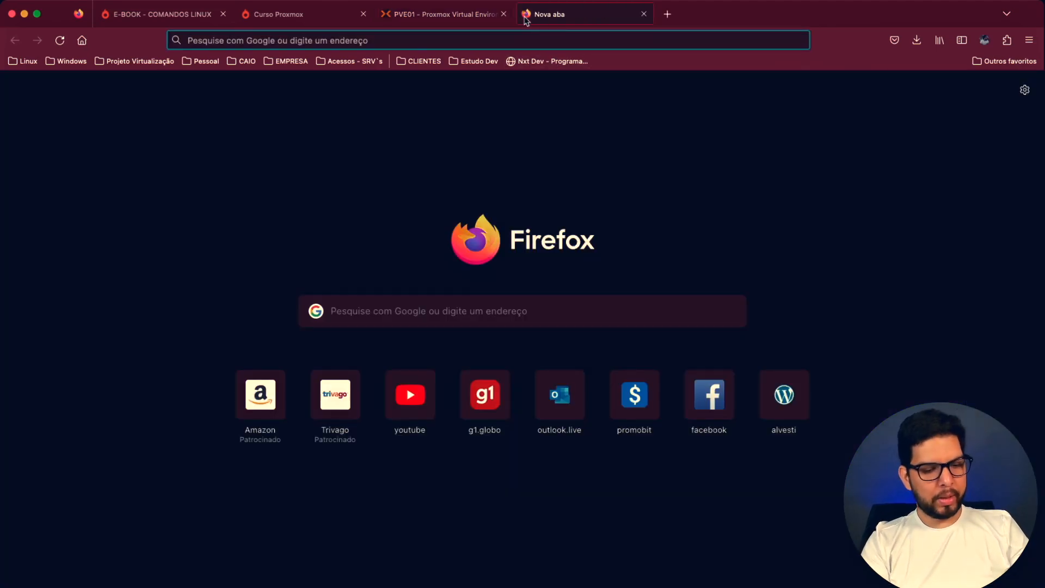
{"action": "type", "text": "download vi"}
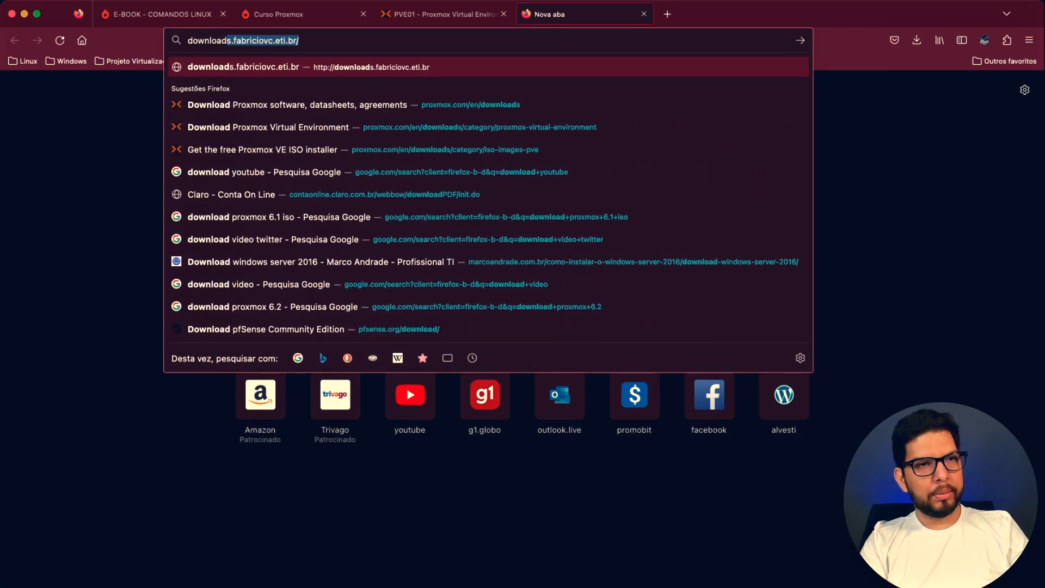
{"action": "type", "text": "rtio"}
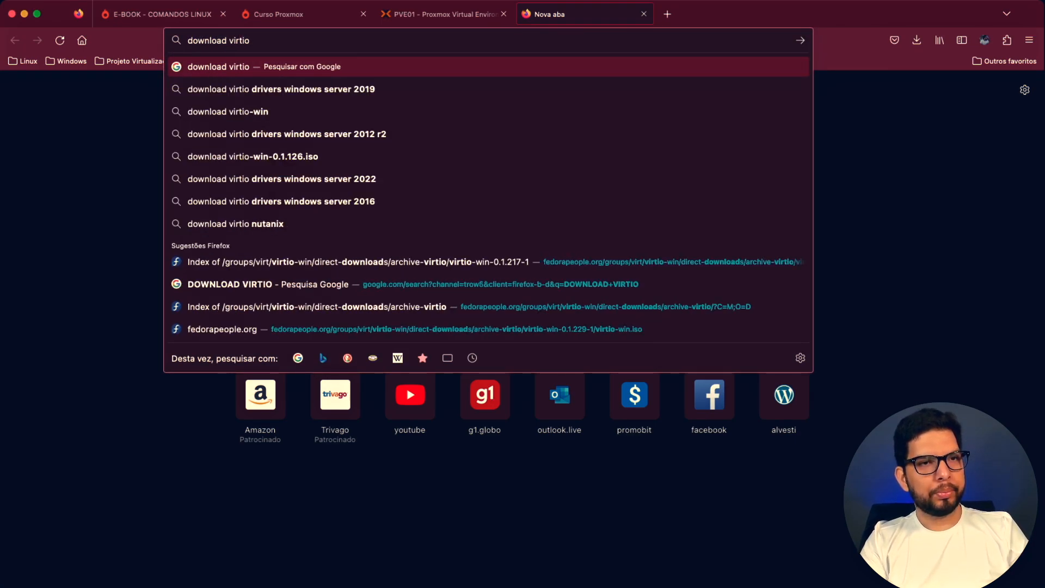
{"action": "type", "text": " windows 10"}
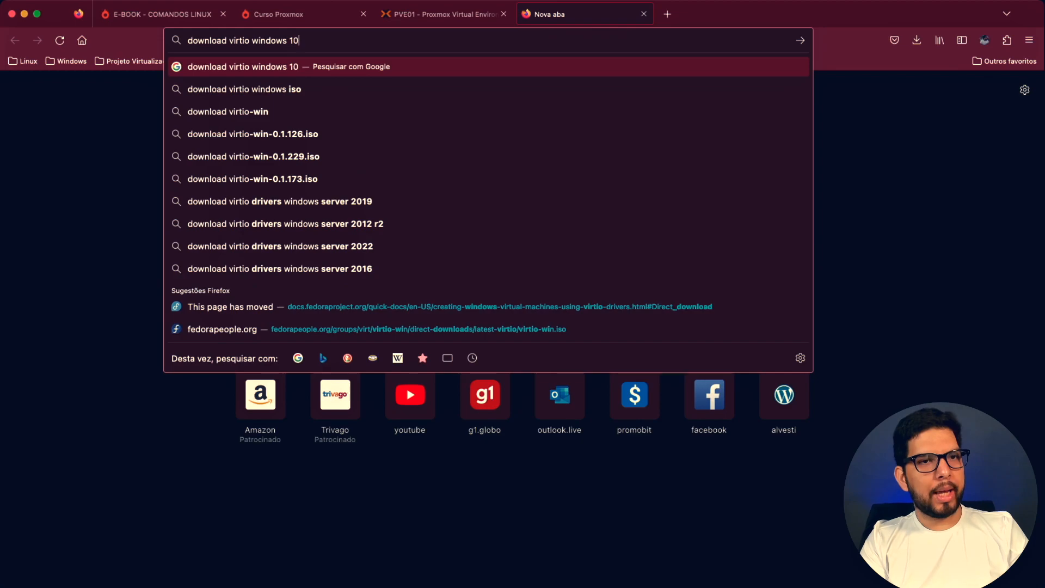
{"action": "key", "text": "Return"}
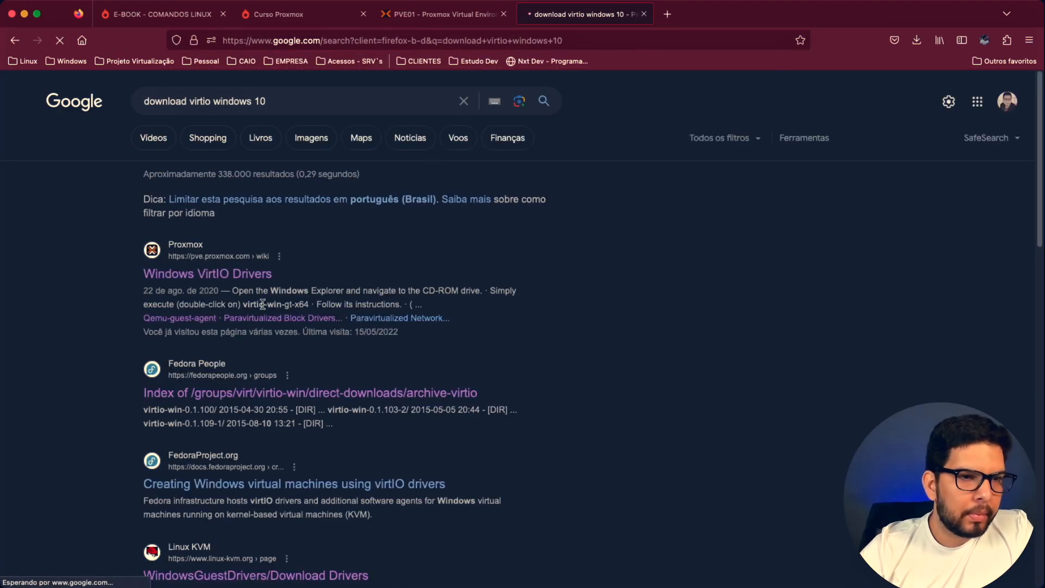
{"action": "left_click", "coordinate": [243, 275]}
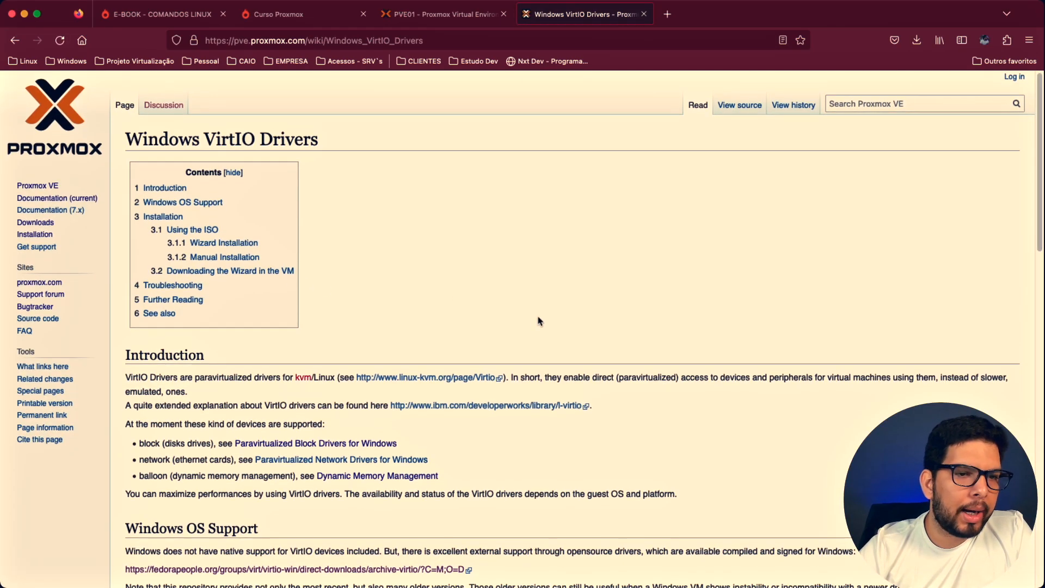
- Download the latest stable VirtIO driver ISO from the wiki's section on using the ISO
{"action": "scroll", "coordinate": [535, 317], "scroll_direction": "down", "scroll_amount": 2}
{"action": "scroll", "coordinate": [535, 317], "scroll_direction": "down", "scroll_amount": 5}
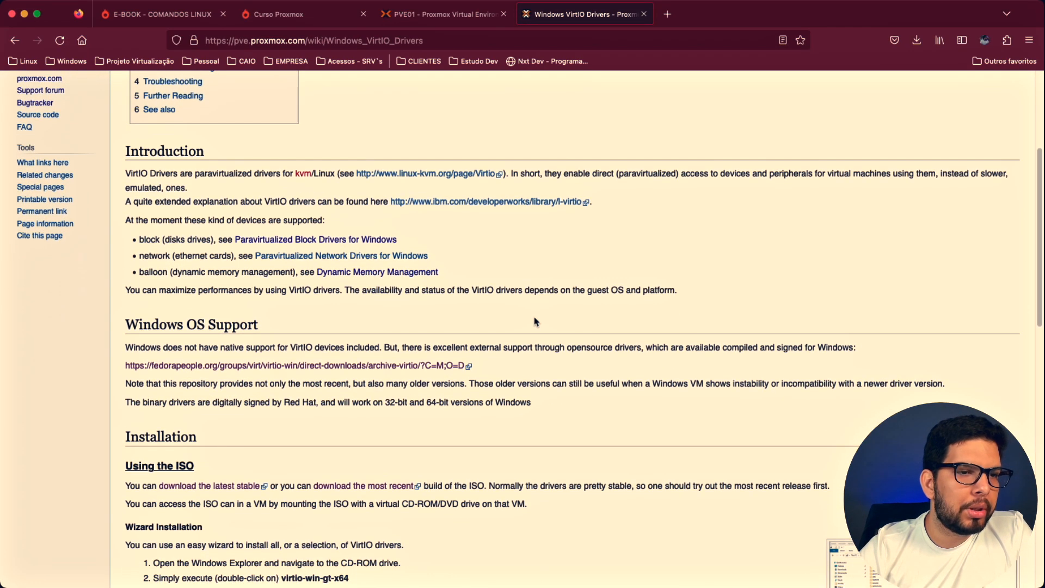
{"action": "scroll", "coordinate": [535, 322], "scroll_direction": "down", "scroll_amount": 4}
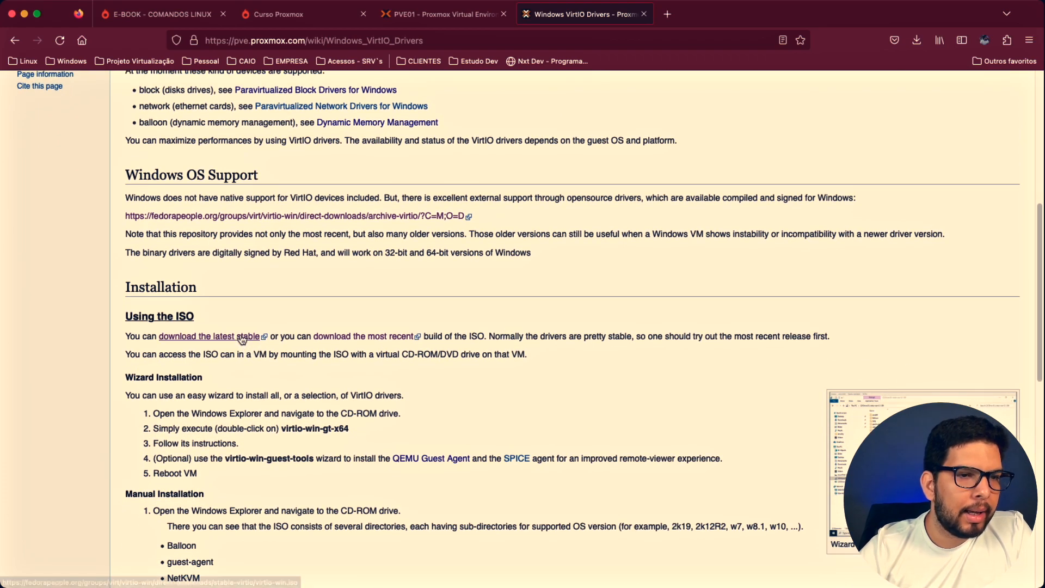
{"action": "left_click", "coordinate": [243, 336]}
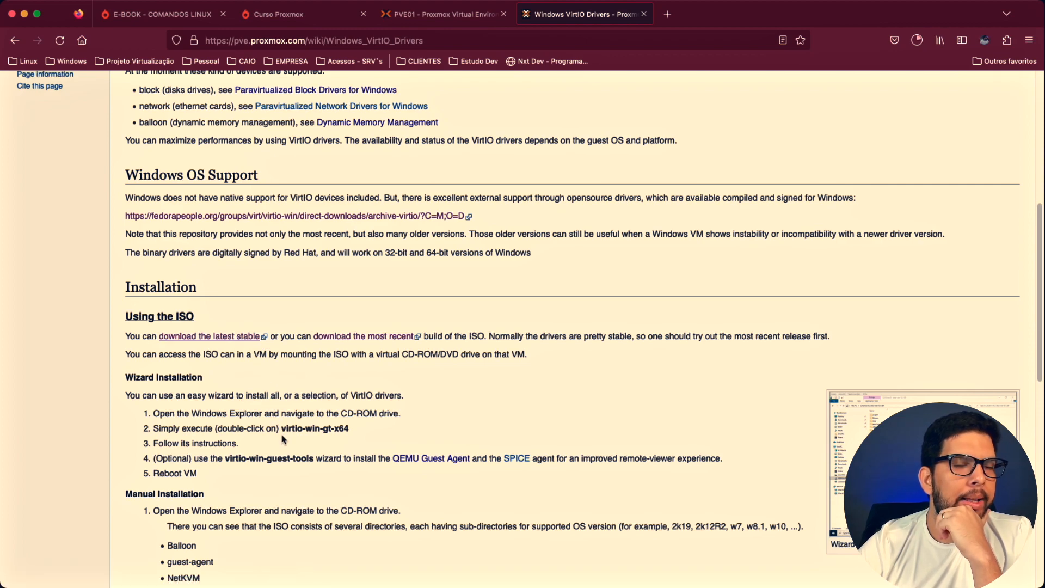
- Return to Proxmox and query the stable virtio-win.iso link for a URL download into PVE01's local ISO storage
{"action": "left_click", "coordinate": [414, 20]}
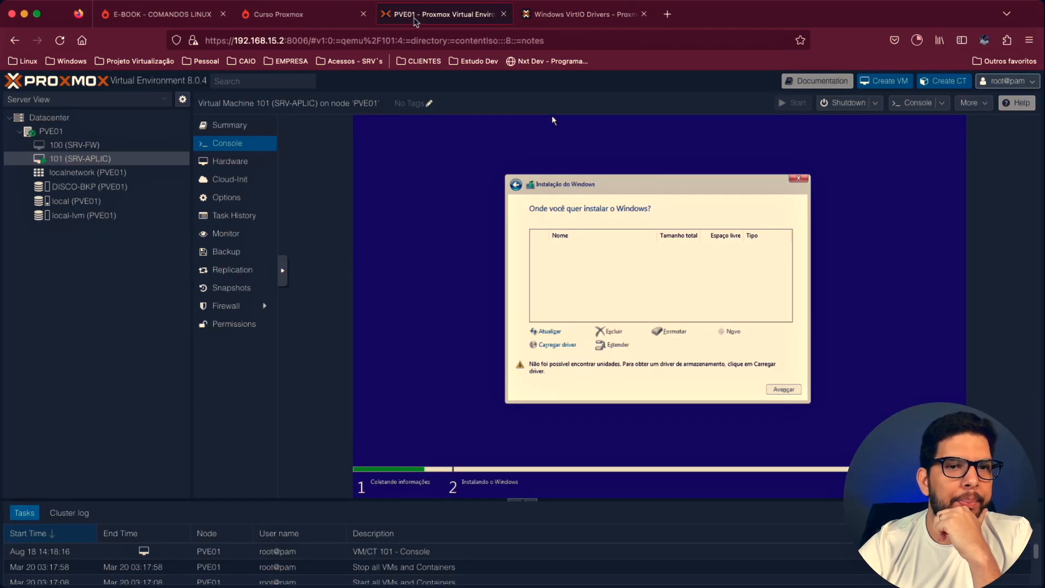
{"action": "left_click", "coordinate": [87, 202]}
{"action": "left_click", "coordinate": [367, 127]}
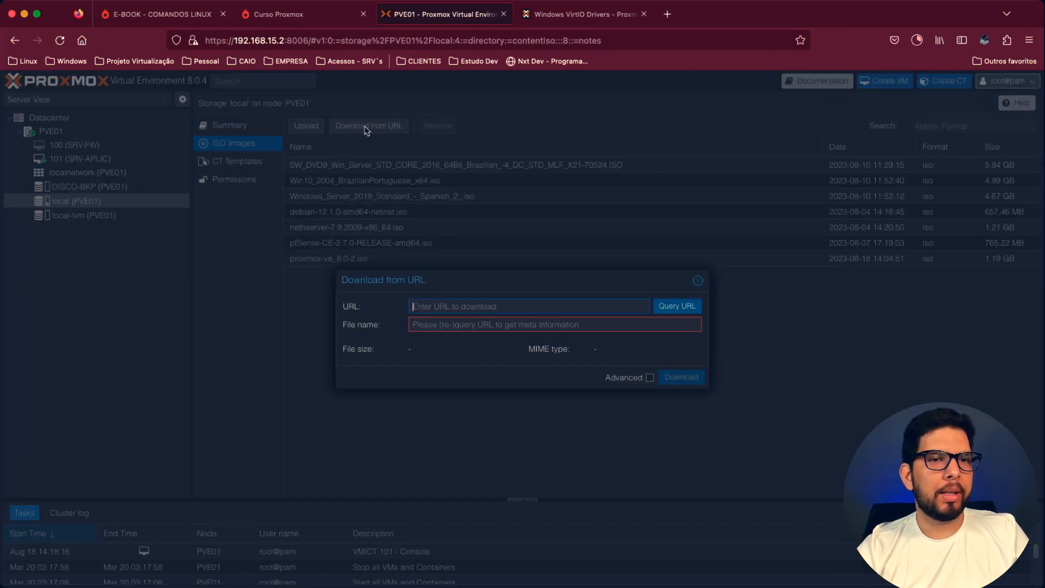
{"action": "type", "text": "https://fedorapeople.org/groups/virt/virtio-win/direct-downloads/stable-virtio/virtio-win.iso"}
{"action": "left_click", "coordinate": [694, 307]}
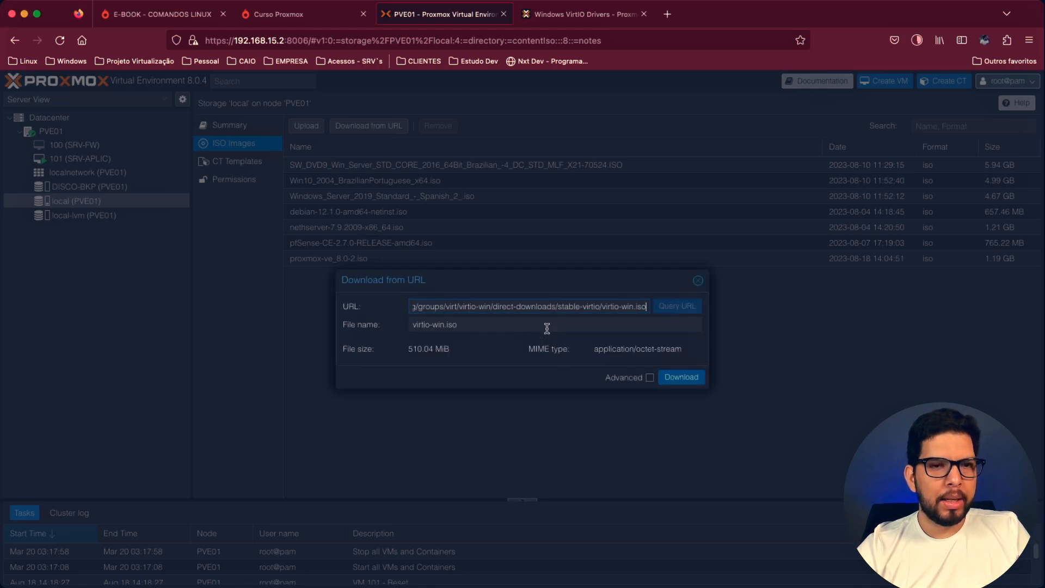
- Check the browser's VirtIO download, name the Proxmox file virtio-win-1.229.iso and start its download to local storage
{"action": "left_click", "coordinate": [563, 12]}
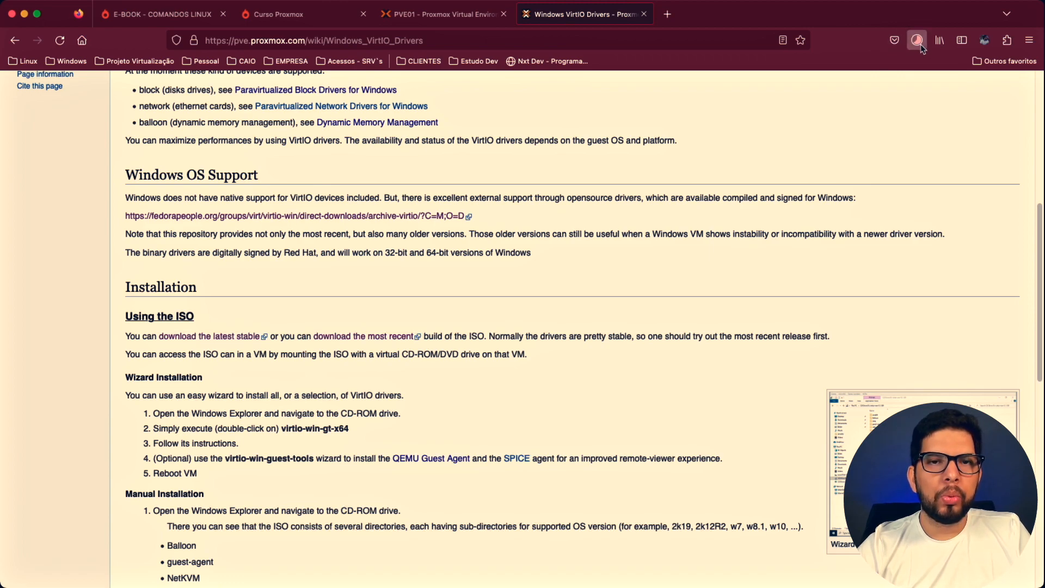
{"action": "left_click", "coordinate": [412, 15]}
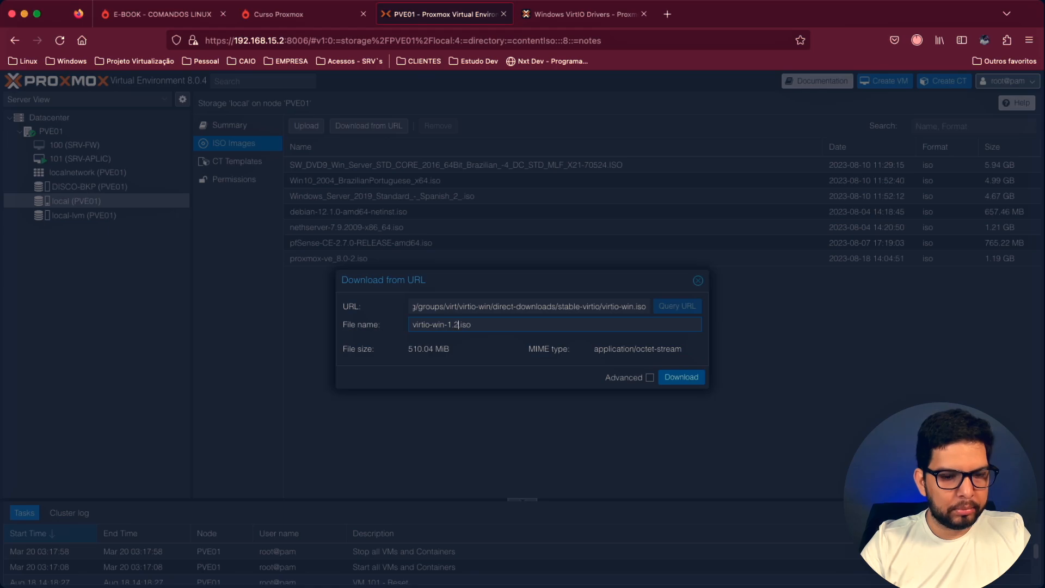
{"action": "left_click", "coordinate": [680, 376]}
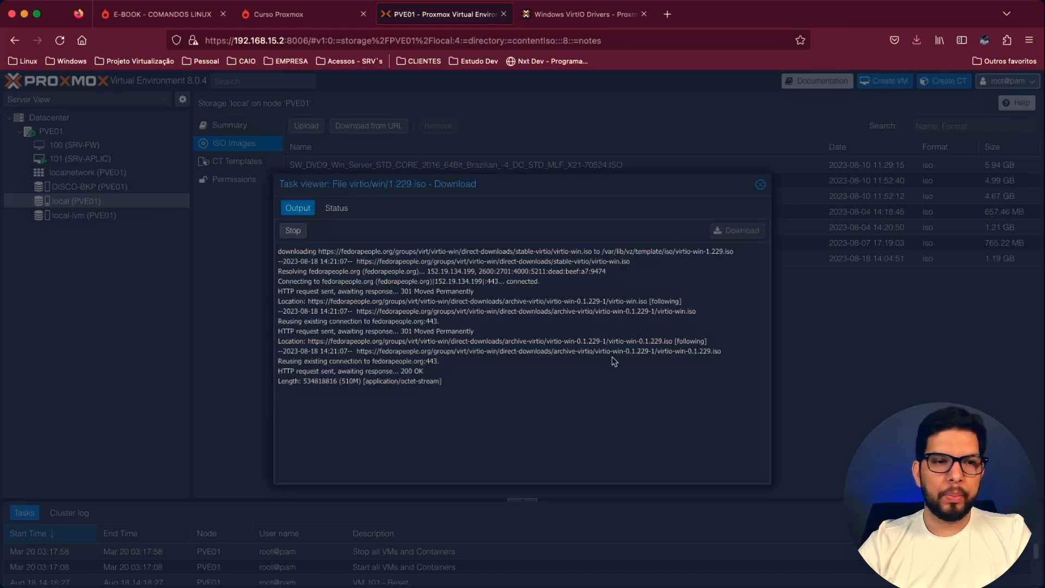
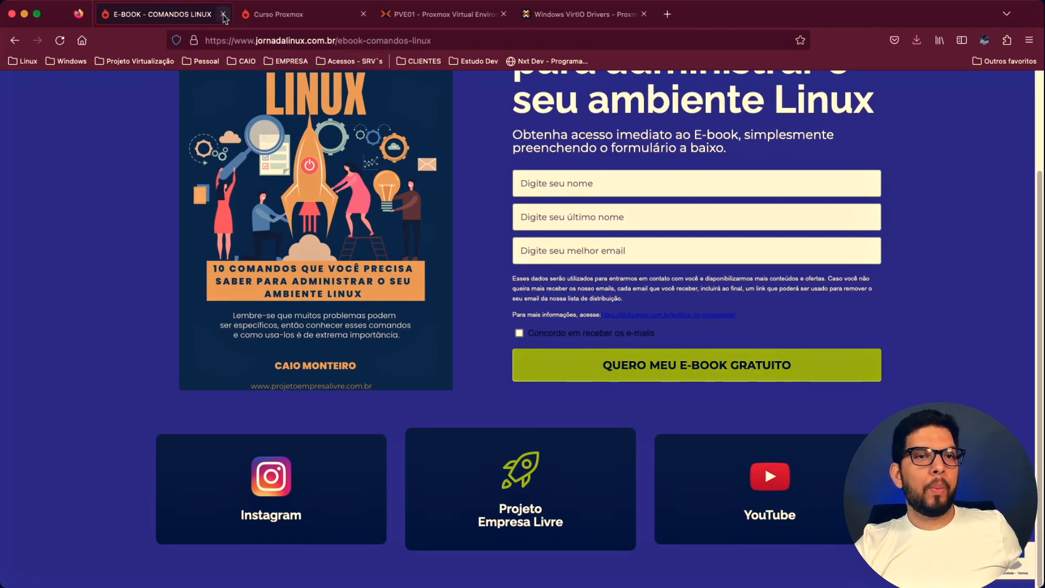
- Close the e-book and Curso Proxmox pages, then dismiss the finished VirtIO ISO download task viewer
{"action": "left_click", "coordinate": [223, 15]}
{"action": "left_click", "coordinate": [224, 15]}
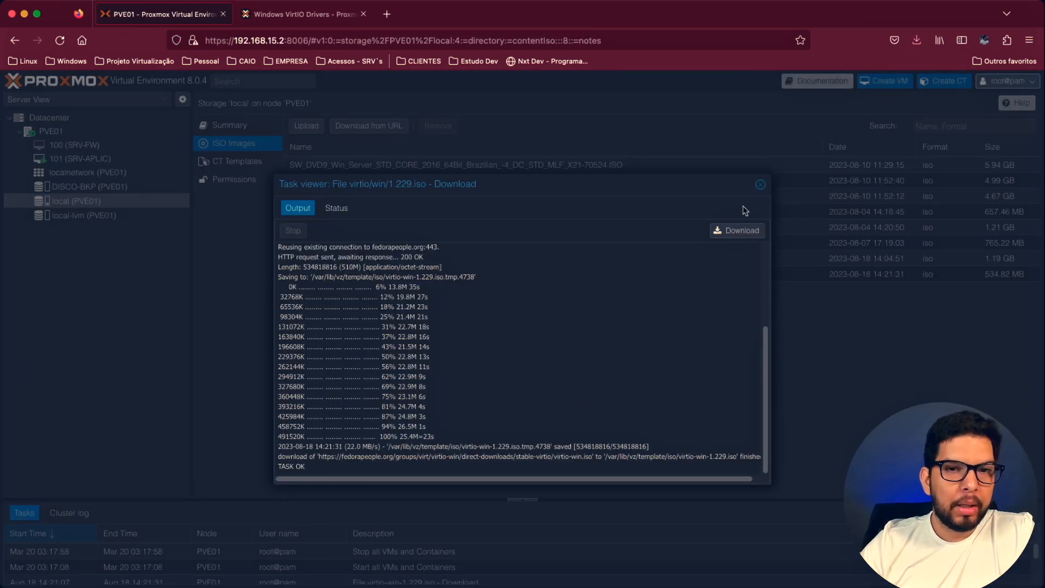
{"action": "left_click", "coordinate": [761, 185]}
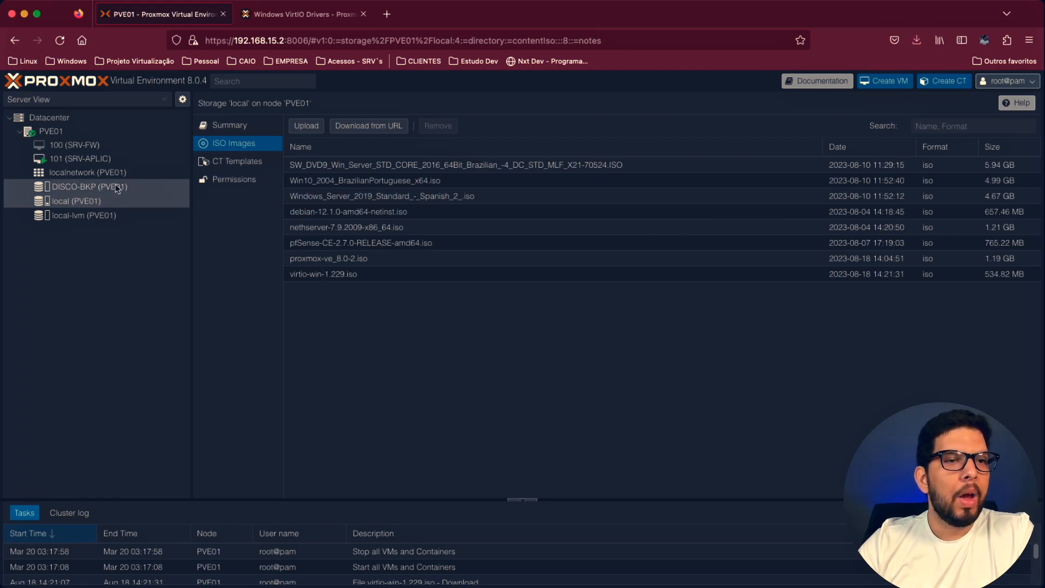
- Add a CD/DVD drive on IDE 0 to VM 101 (SRV-APLIC) using virtio-win-1.229.iso from local storage, and check its settings
{"action": "left_click", "coordinate": [104, 158]}
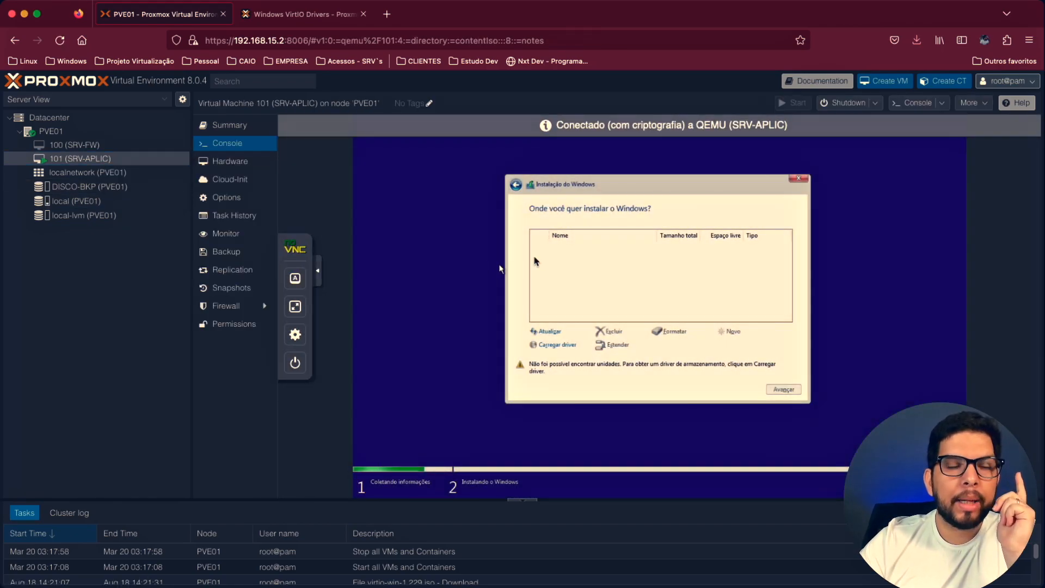
{"action": "left_click", "coordinate": [236, 165]}
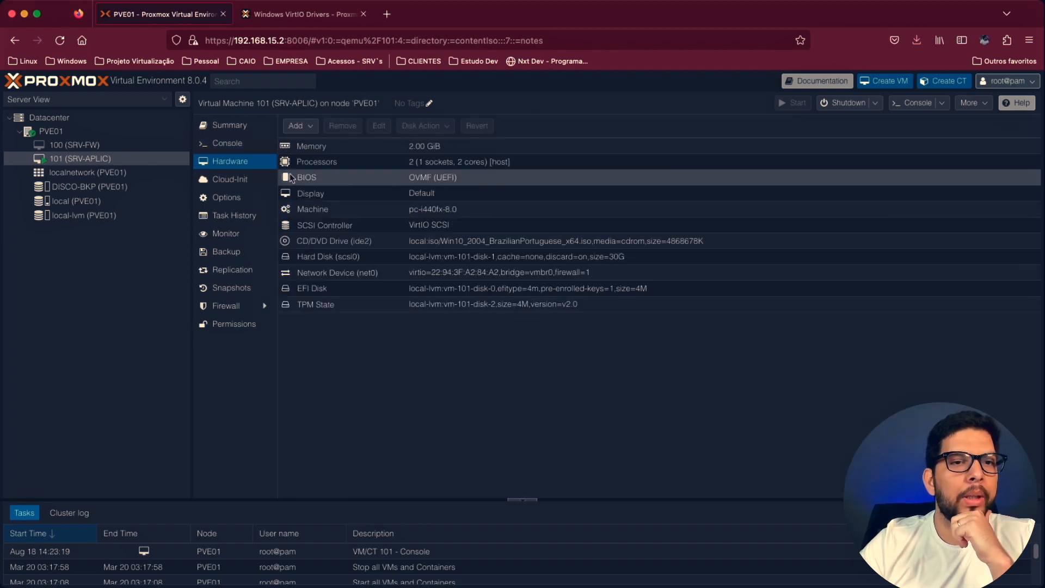
{"action": "left_click", "coordinate": [308, 128]}
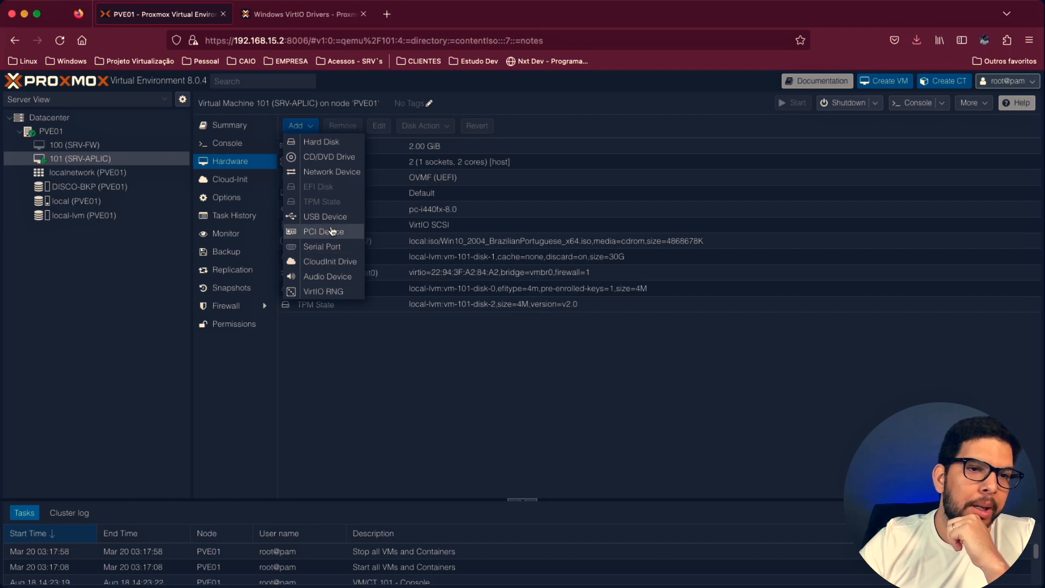
{"action": "left_click", "coordinate": [331, 158]}
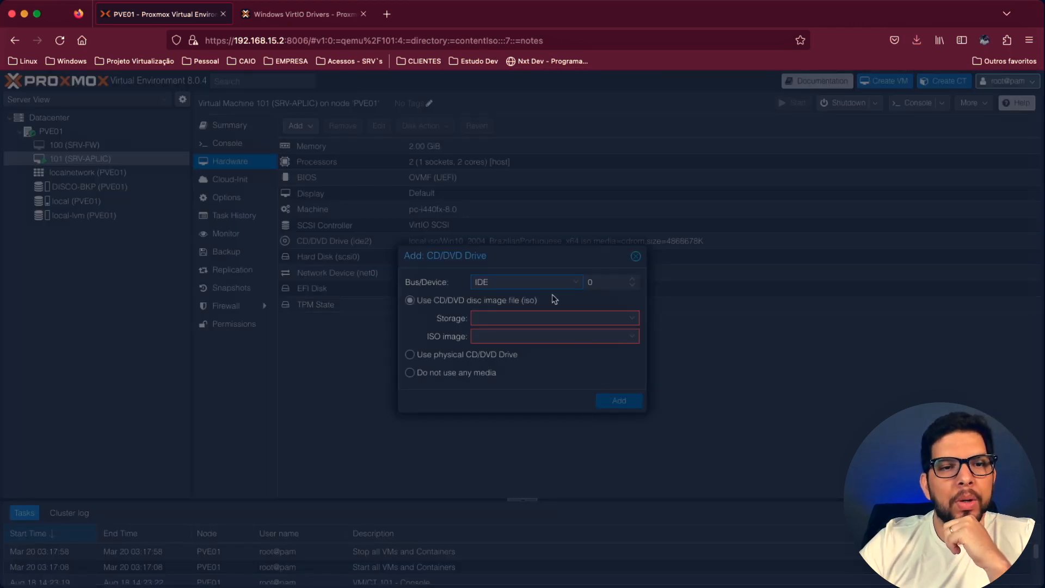
{"action": "left_click", "coordinate": [557, 318]}
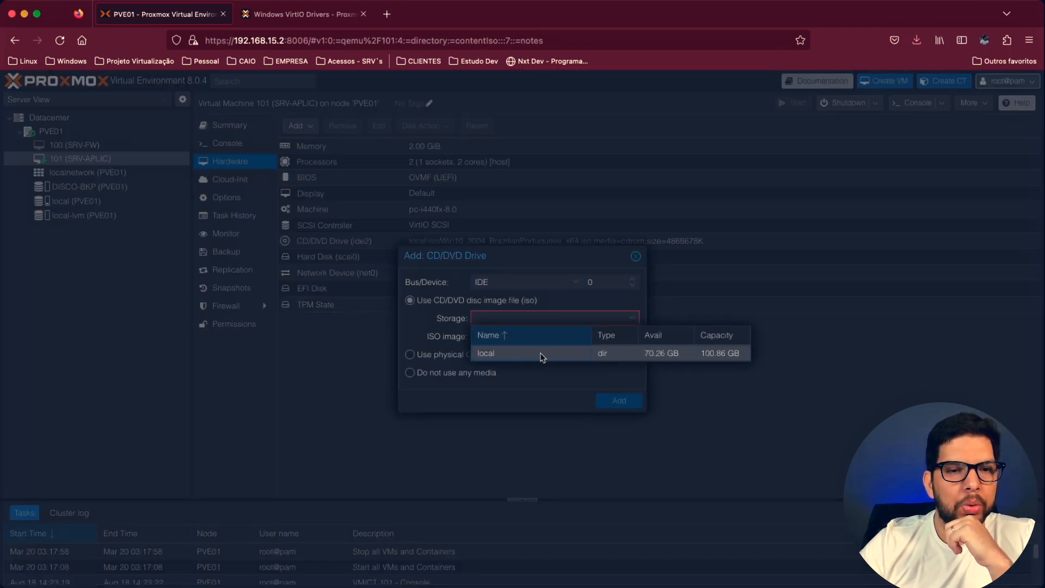
{"action": "left_click", "coordinate": [540, 354]}
{"action": "left_click", "coordinate": [542, 337]}
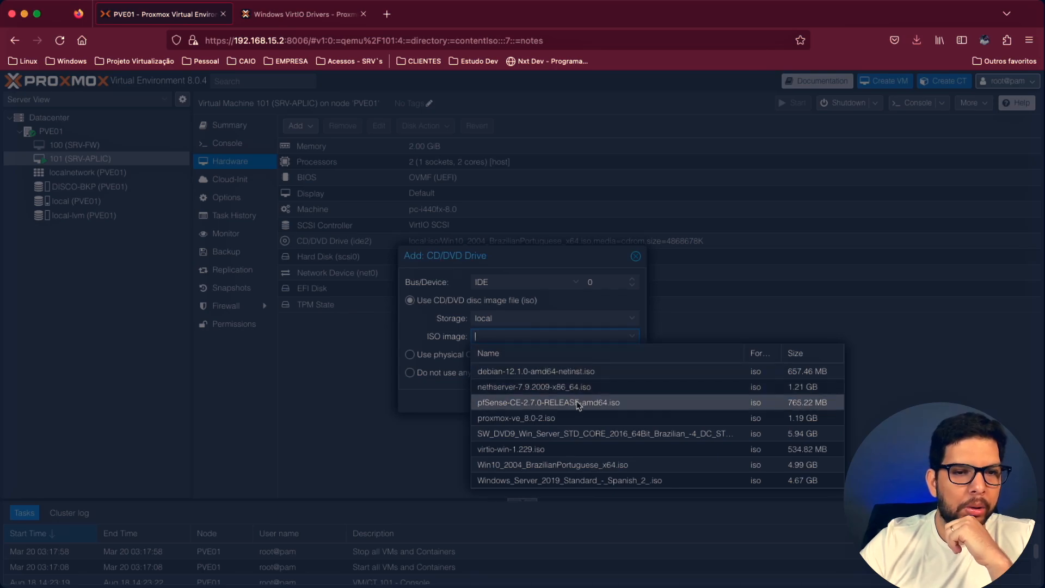
{"action": "left_click", "coordinate": [554, 451]}
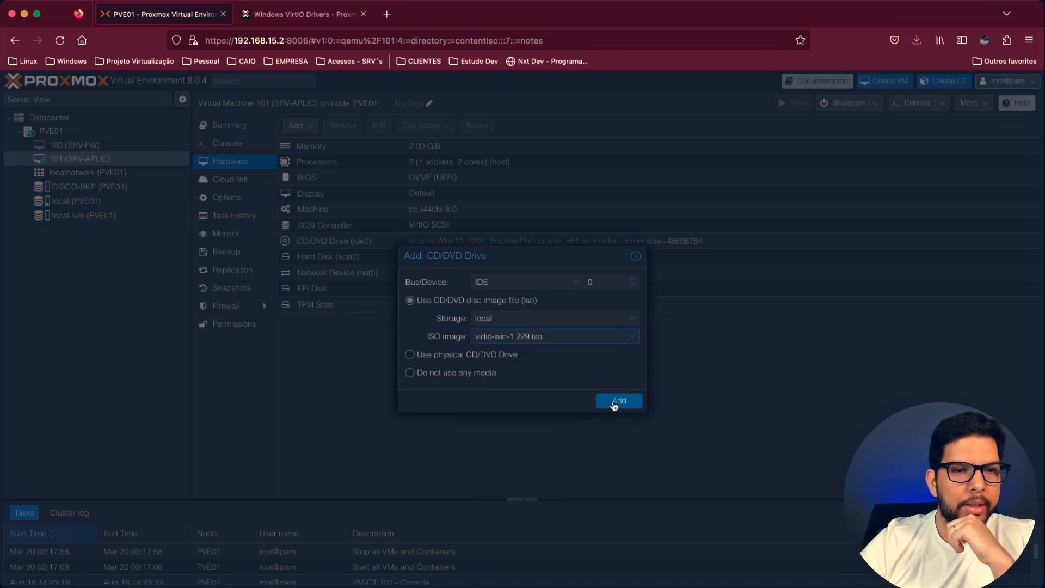
{"action": "left_click", "coordinate": [614, 404]}
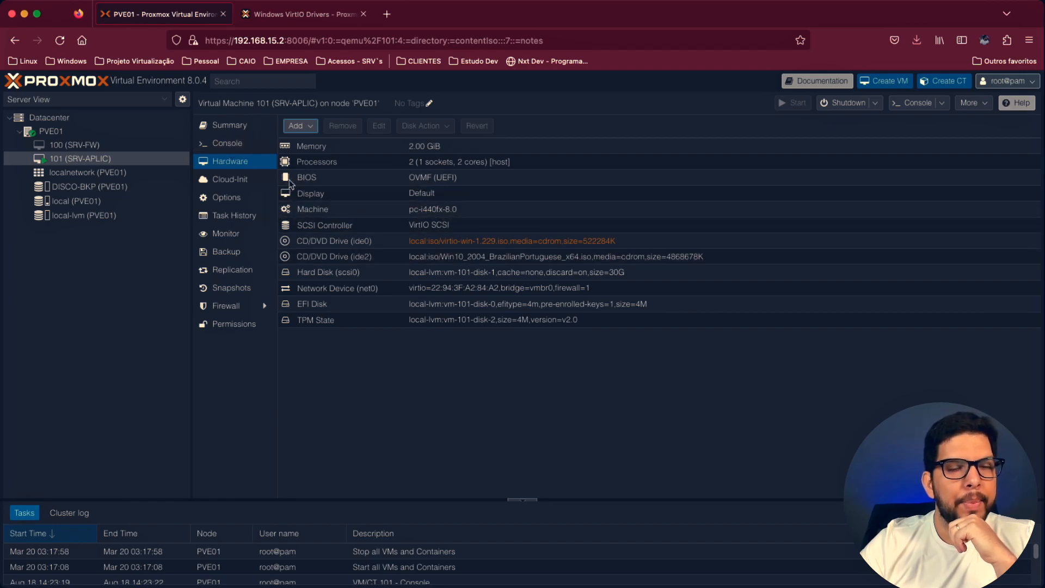
{"action": "double_click", "coordinate": [472, 241]}
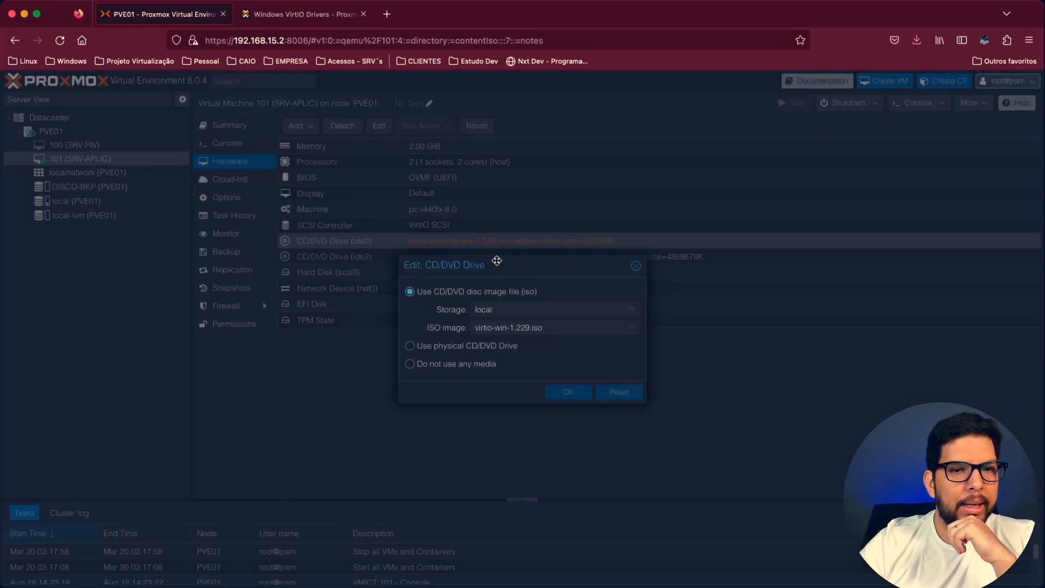
{"action": "left_click", "coordinate": [635, 267]}
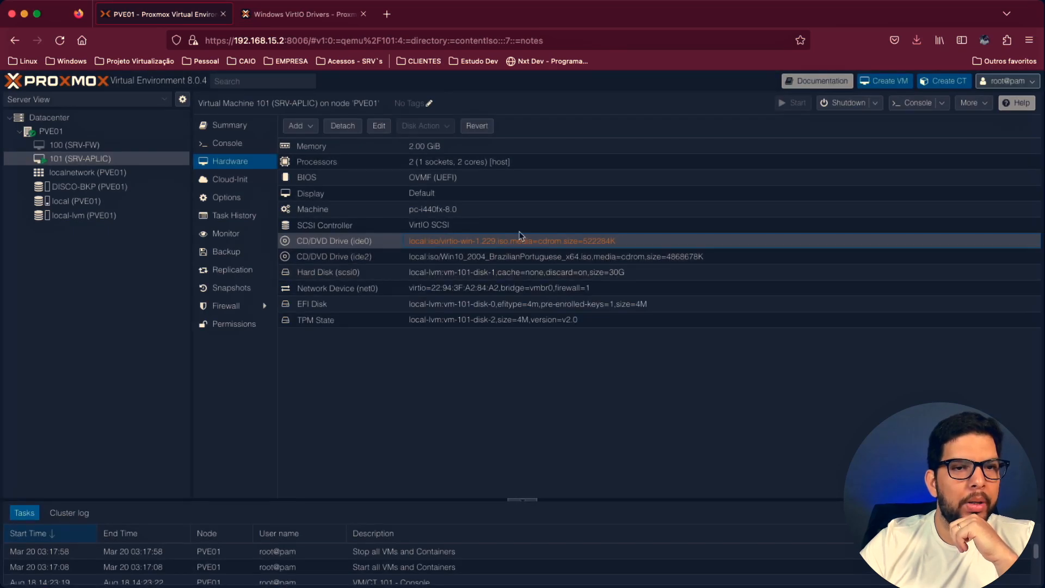
- Try to browse for the VirtIO driver media from the running Windows setup in SRV-APLIC's console
{"action": "left_click", "coordinate": [220, 143]}
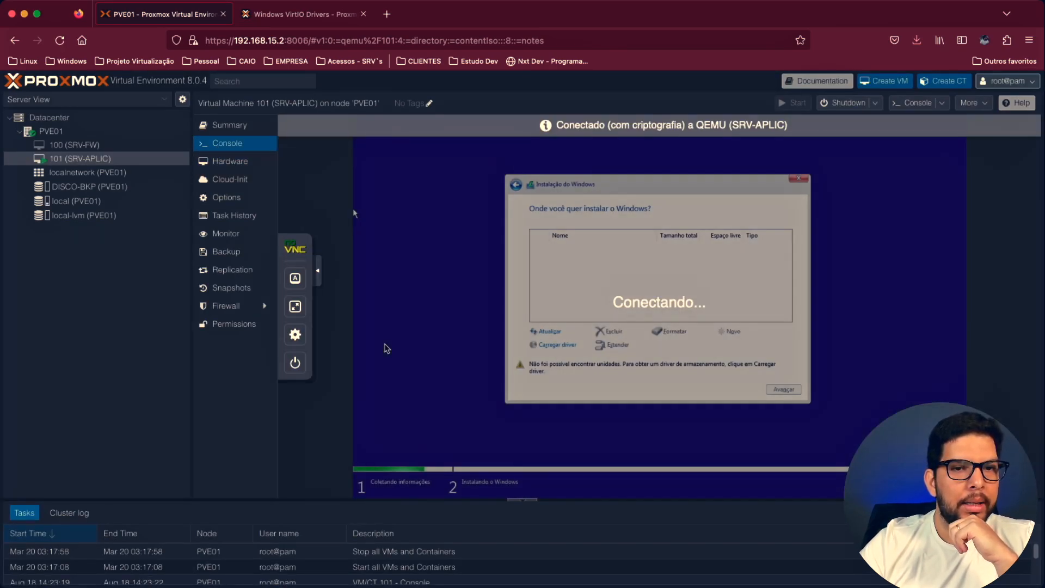
{"action": "left_click", "coordinate": [551, 345]}
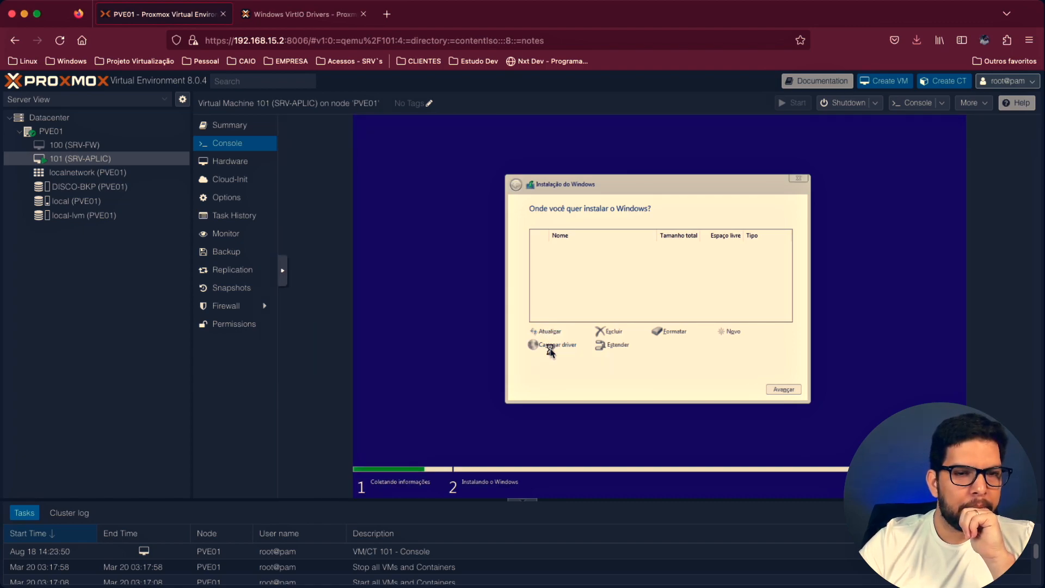
{"action": "left_click", "coordinate": [558, 345]}
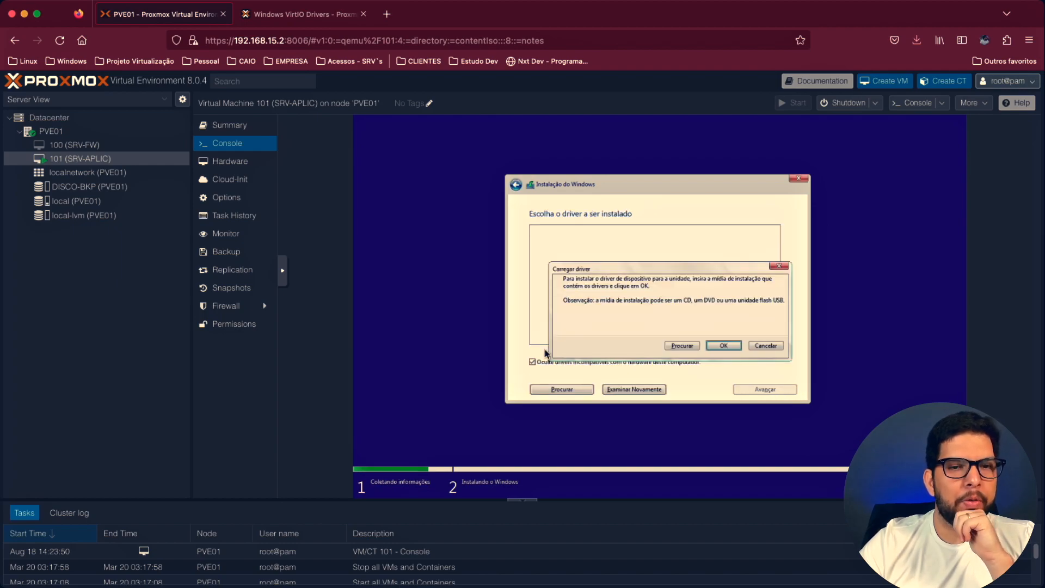
{"action": "left_click", "coordinate": [684, 346]}
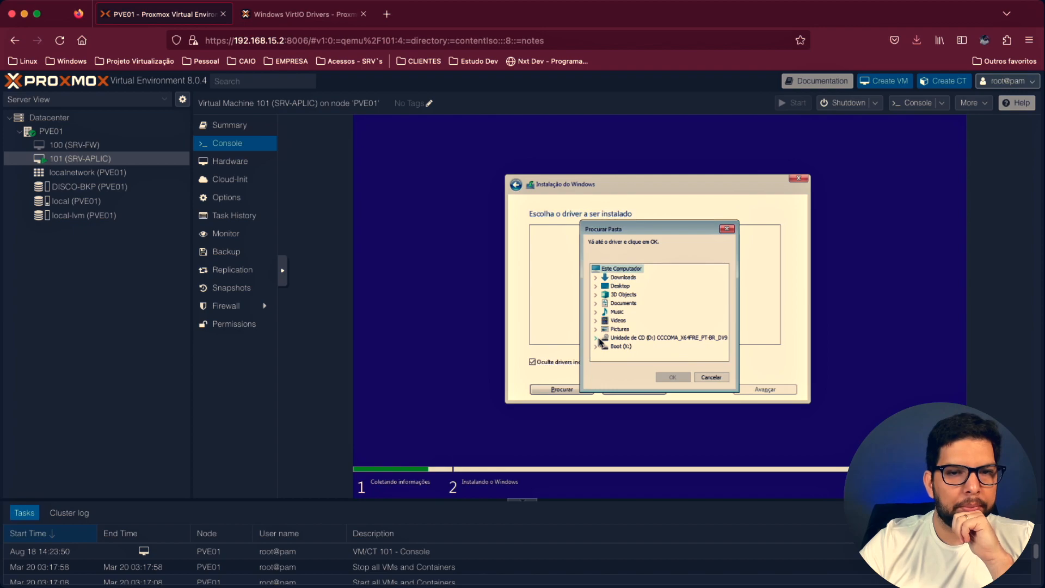
{"action": "left_click", "coordinate": [709, 377]}
- Force-stop VM 101 (SRV-APLIC) and review its hardware before starting it again
{"action": "left_click", "coordinate": [875, 102]}
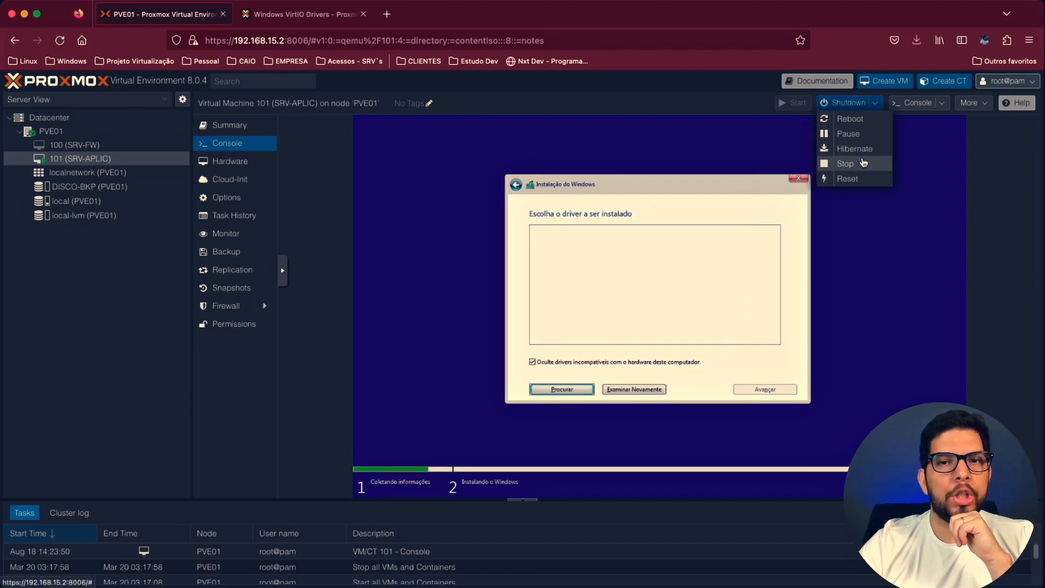
{"action": "left_click", "coordinate": [859, 163]}
{"action": "left_click", "coordinate": [496, 356]}
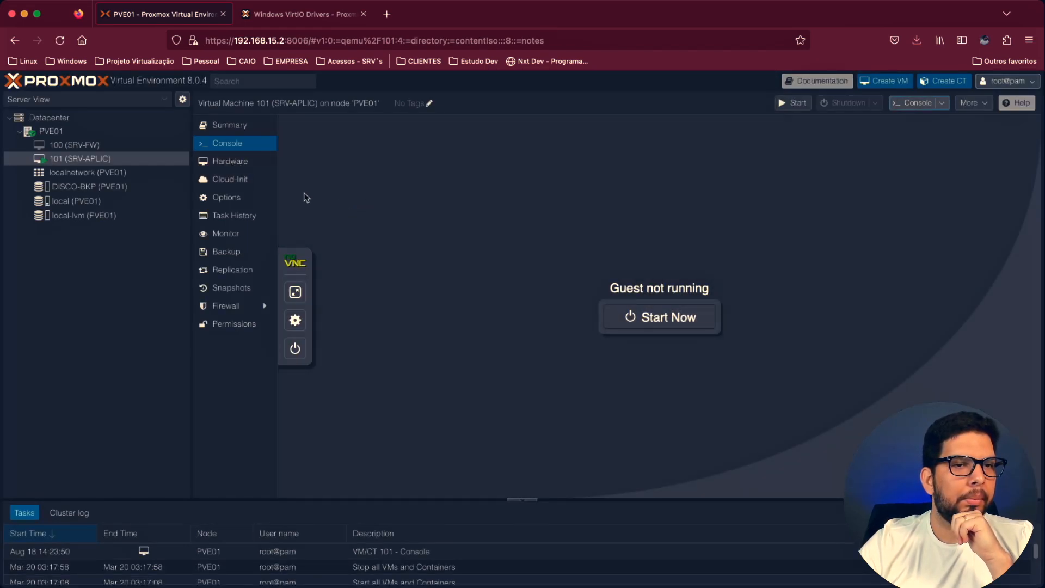
{"action": "left_click", "coordinate": [231, 161]}
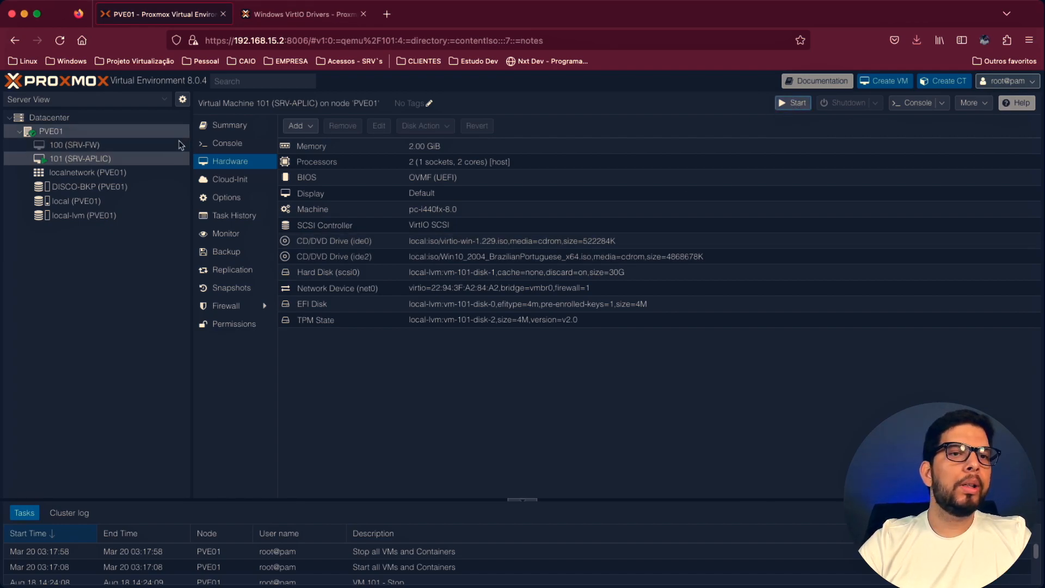
- Boot SRV-APLIC from the Windows 10 ISO in the console and advance setup to the installation disk selection
{"action": "left_click", "coordinate": [232, 145]}
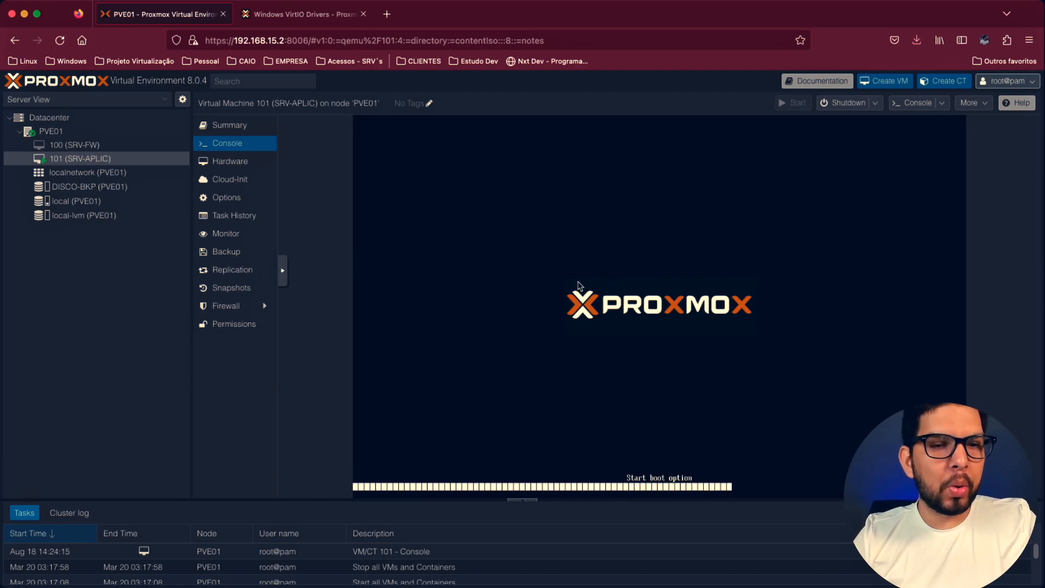
{"action": "key", "text": "Return"}
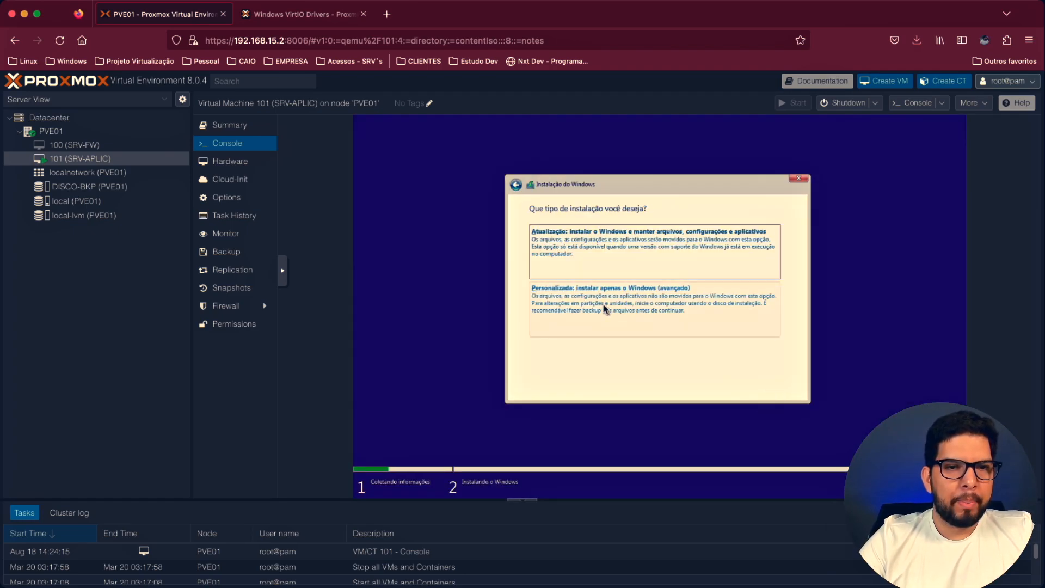
{"action": "left_click", "coordinate": [602, 311]}
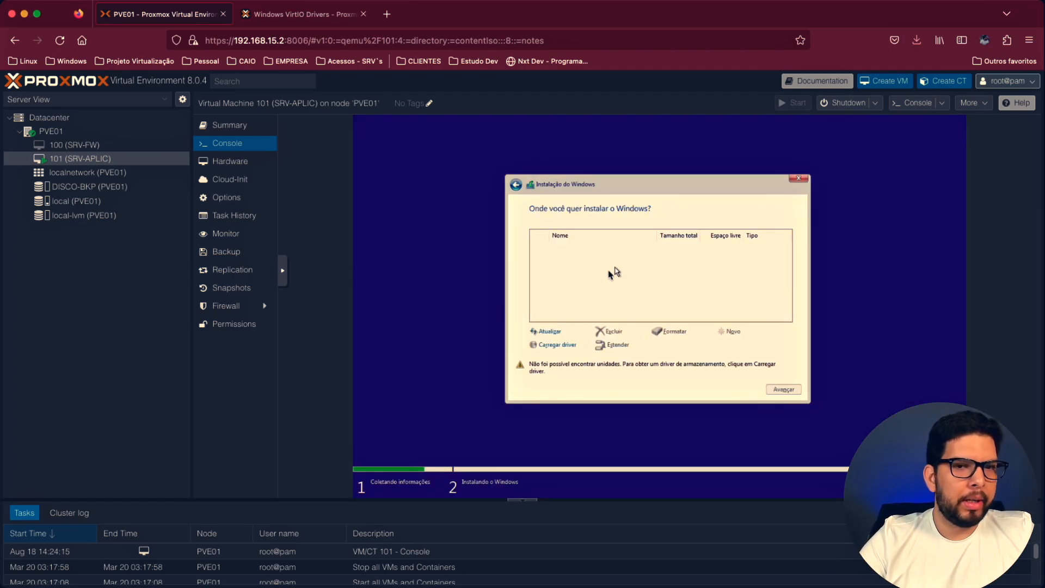
- Try to load the storage driver from the root of CD drive D: virtio-win-0.1.229, then rescan for drivers
{"action": "left_click", "coordinate": [562, 347]}
{"action": "left_click", "coordinate": [680, 347]}
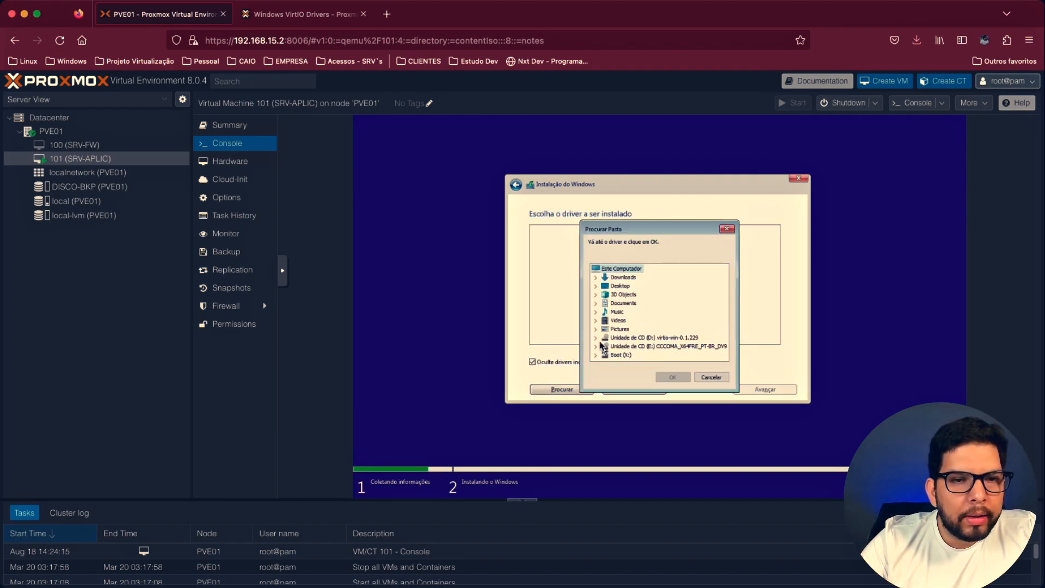
{"action": "left_click", "coordinate": [631, 338]}
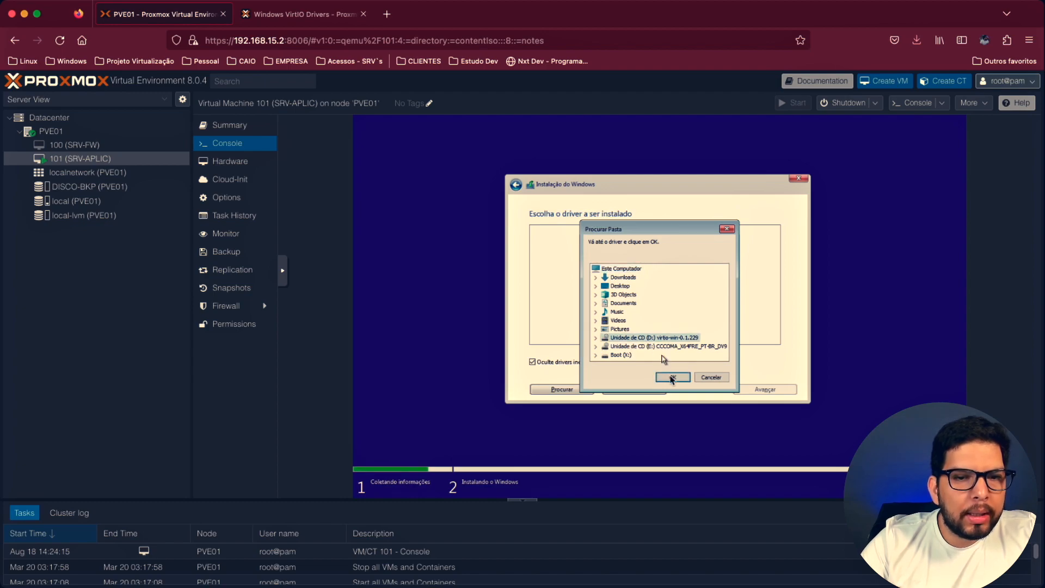
{"action": "left_click", "coordinate": [671, 378]}
{"action": "left_click", "coordinate": [762, 351]}
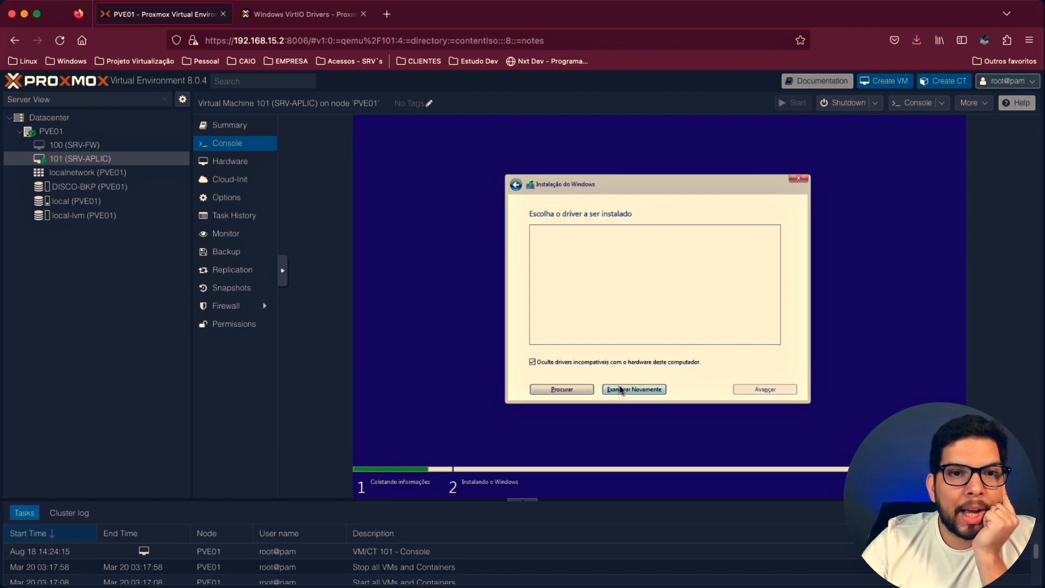
{"action": "left_click", "coordinate": [621, 390]}
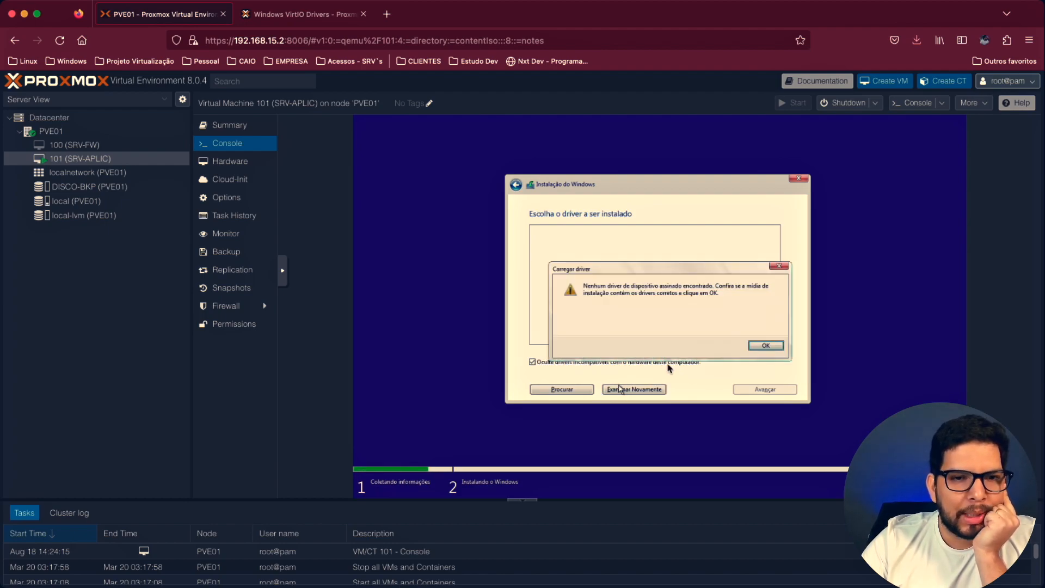
{"action": "left_click", "coordinate": [758, 346]}
- Load the Red Hat VirtIO SCSI pass-through controller driver from the amd64\w10 folder on CD drive D: virtio-win-0.1.229
{"action": "left_click", "coordinate": [561, 389]}
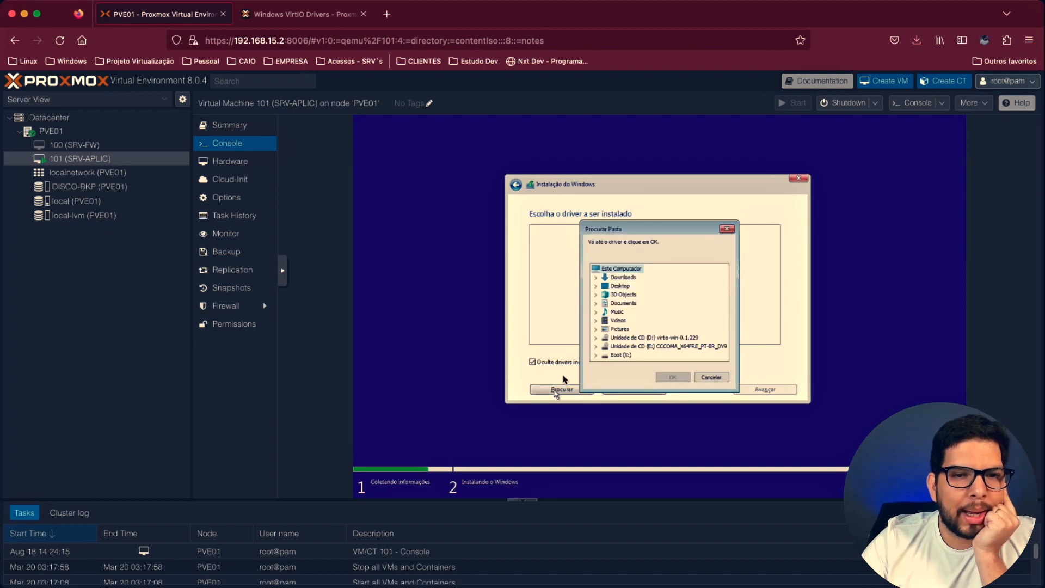
{"action": "left_click", "coordinate": [596, 338]}
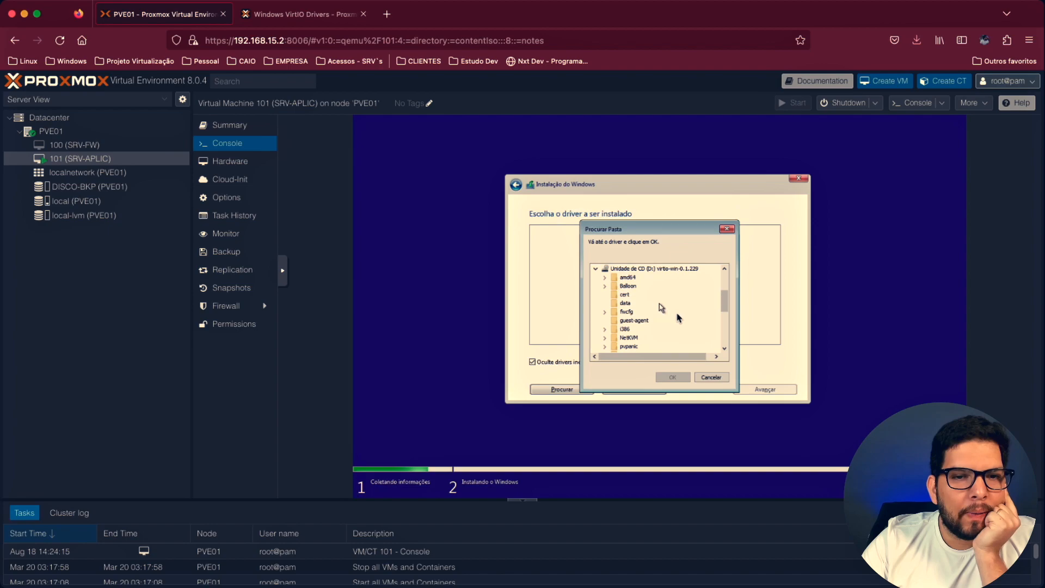
{"action": "left_click", "coordinate": [725, 349]}
{"action": "left_click", "coordinate": [724, 349]}
{"action": "left_click", "coordinate": [725, 348]}
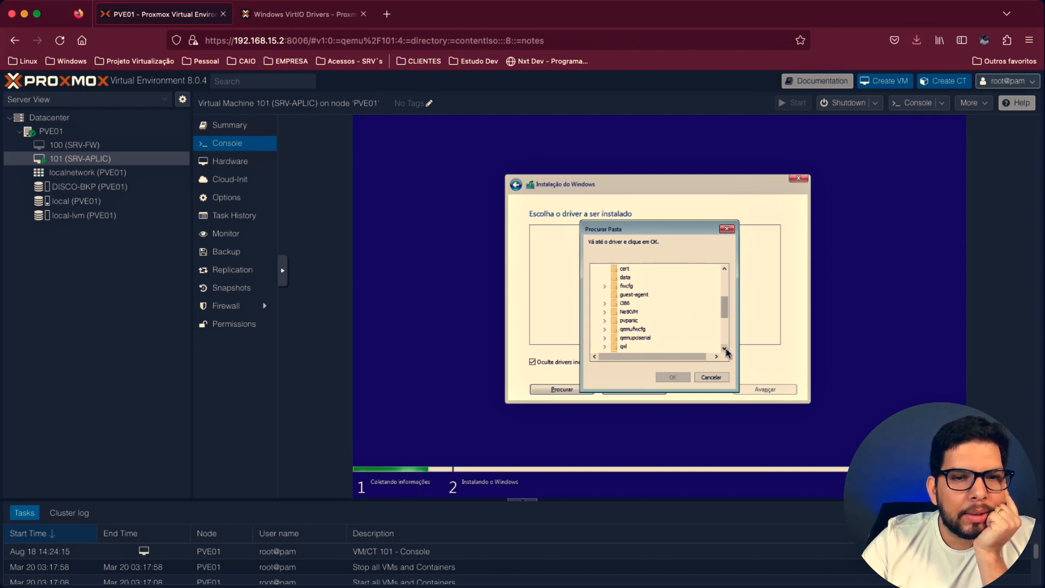
{"action": "left_click", "coordinate": [725, 348]}
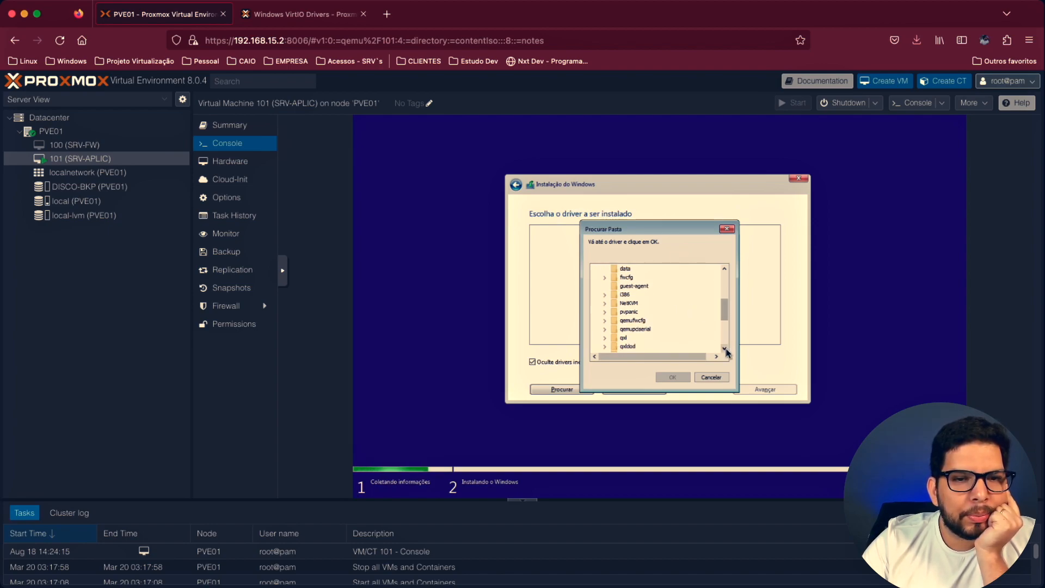
{"action": "left_click", "coordinate": [724, 348]}
{"action": "left_click", "coordinate": [725, 349]}
{"action": "left_click", "coordinate": [724, 349]}
{"action": "left_click", "coordinate": [724, 349]}
{"action": "left_click", "coordinate": [724, 348]}
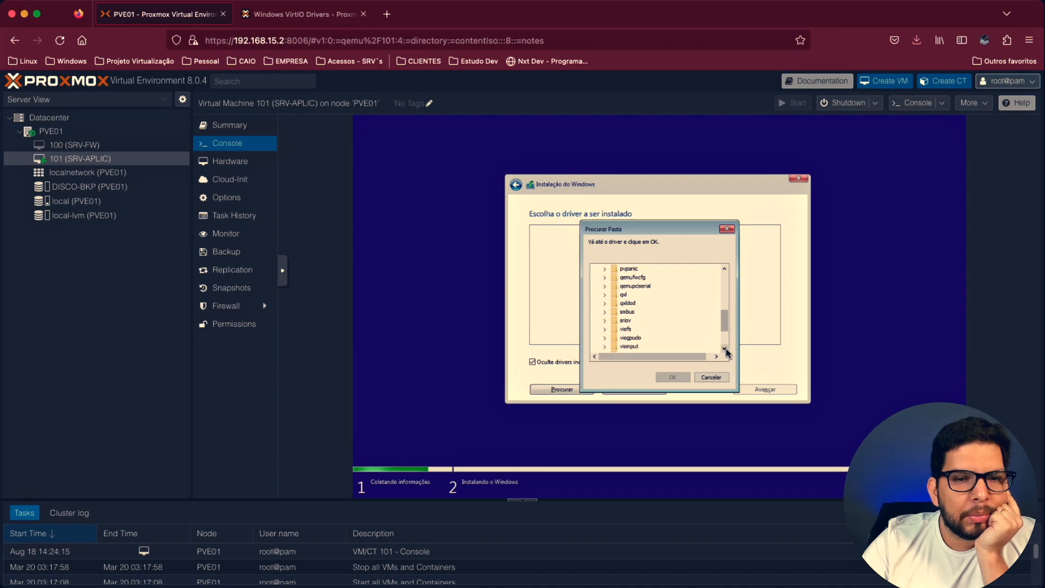
{"action": "left_click", "coordinate": [724, 348]}
{"action": "left_click", "coordinate": [724, 349]}
{"action": "left_click", "coordinate": [725, 348]}
{"action": "left_click", "coordinate": [725, 348]}
{"action": "left_click", "coordinate": [725, 348]}
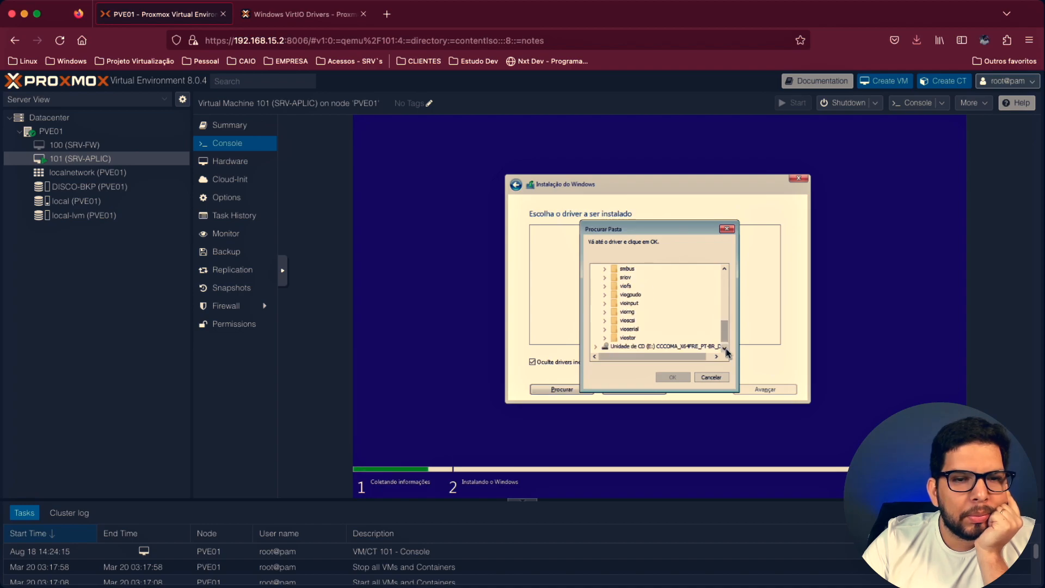
{"action": "left_click", "coordinate": [725, 285]}
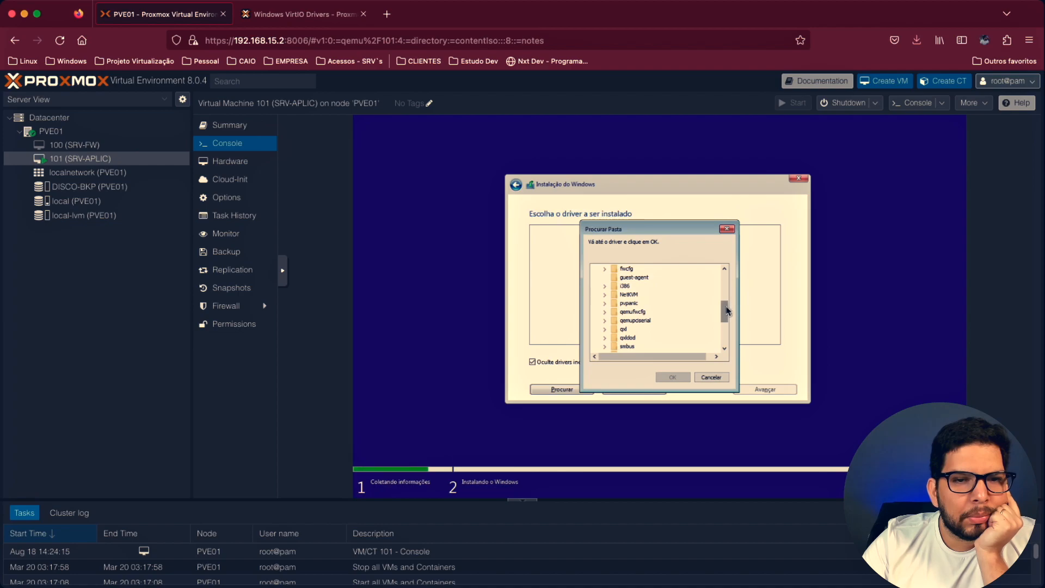
{"action": "left_click_drag", "start_coordinate": [727, 310], "coordinate": [725, 298]}
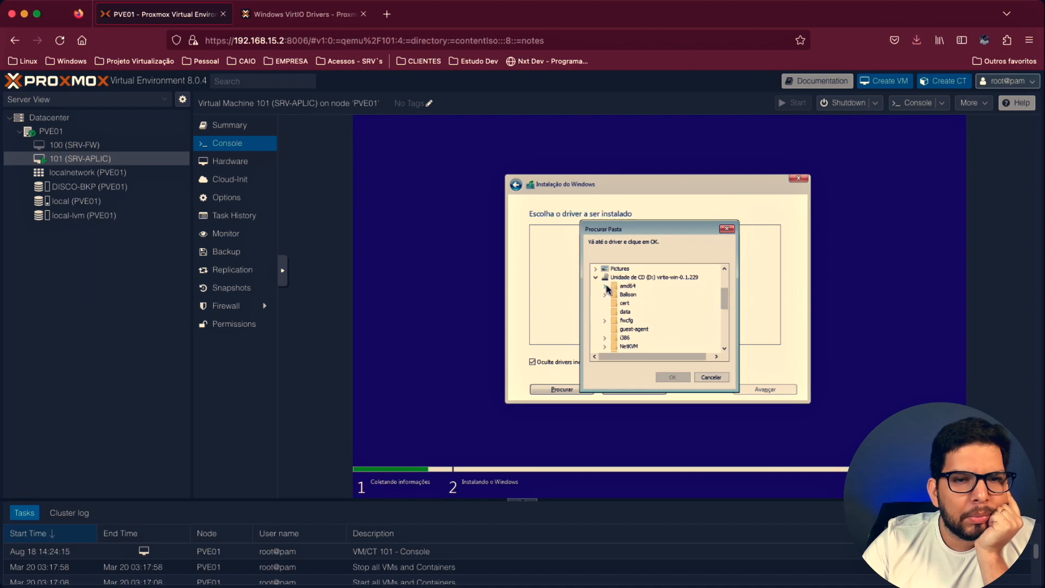
{"action": "left_click", "coordinate": [606, 286]}
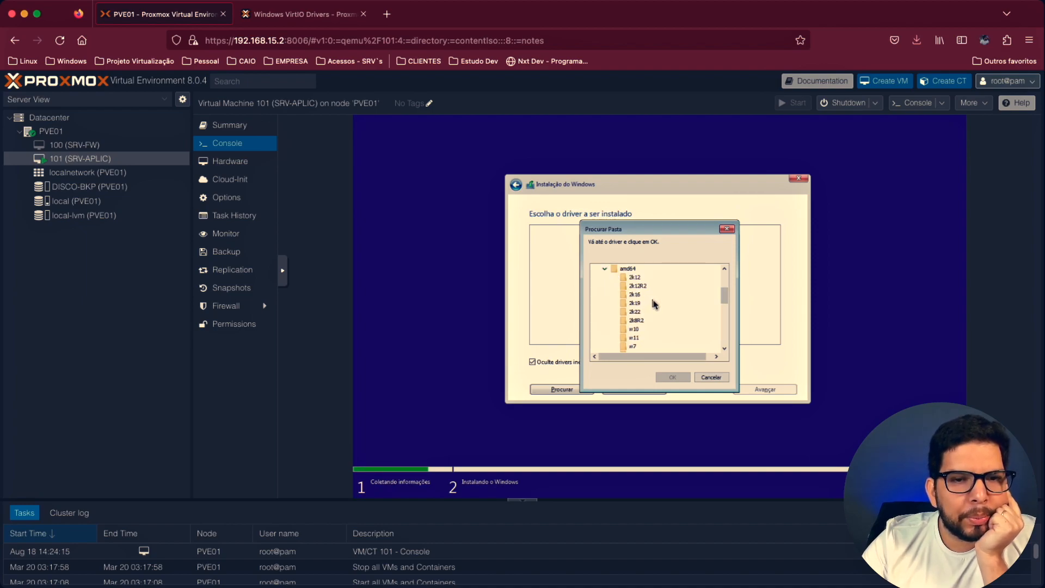
{"action": "left_click", "coordinate": [634, 329]}
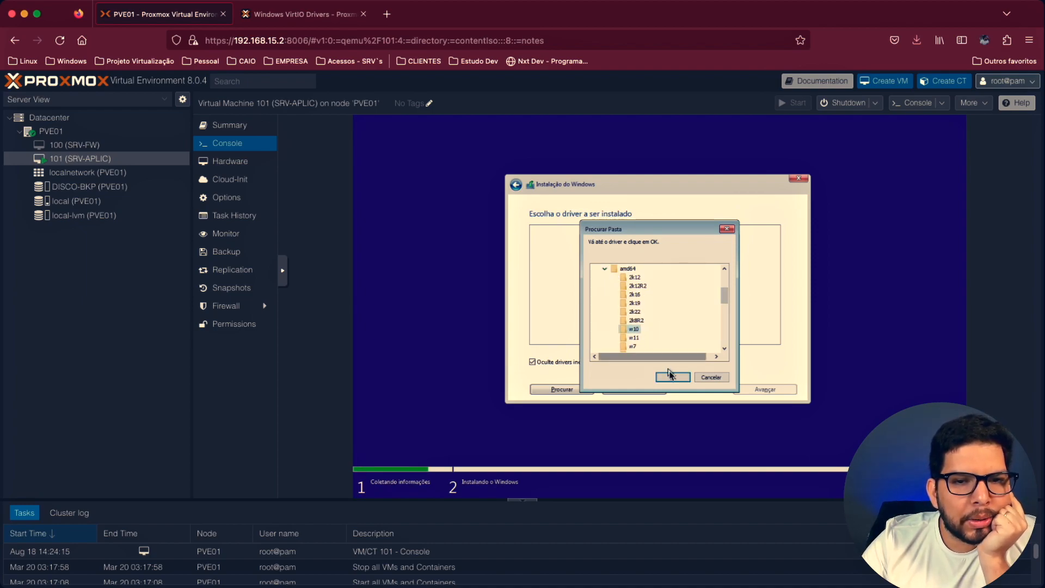
{"action": "left_click", "coordinate": [673, 378]}
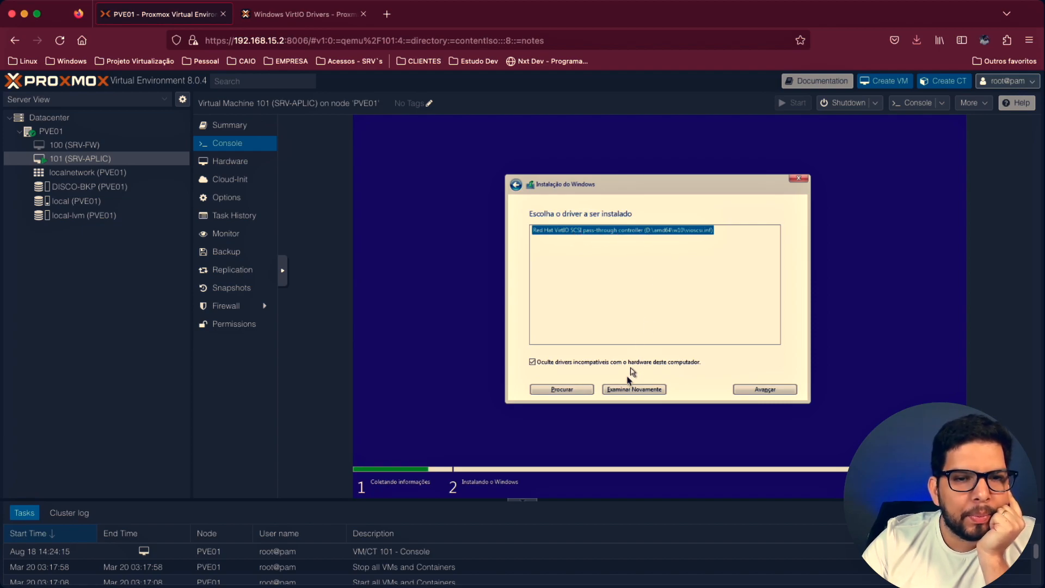
{"action": "left_click", "coordinate": [753, 390]}
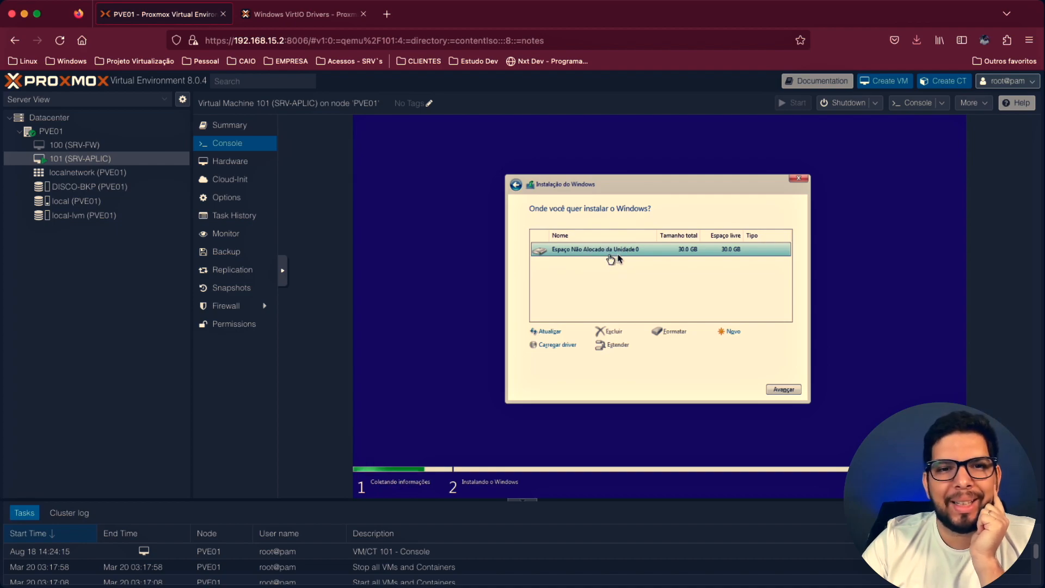
- Create a 30720 MB partition from drive 0's unallocated space, accepting extra system partitions, and start installing Windows on the primary partition
{"action": "left_click", "coordinate": [731, 334]}
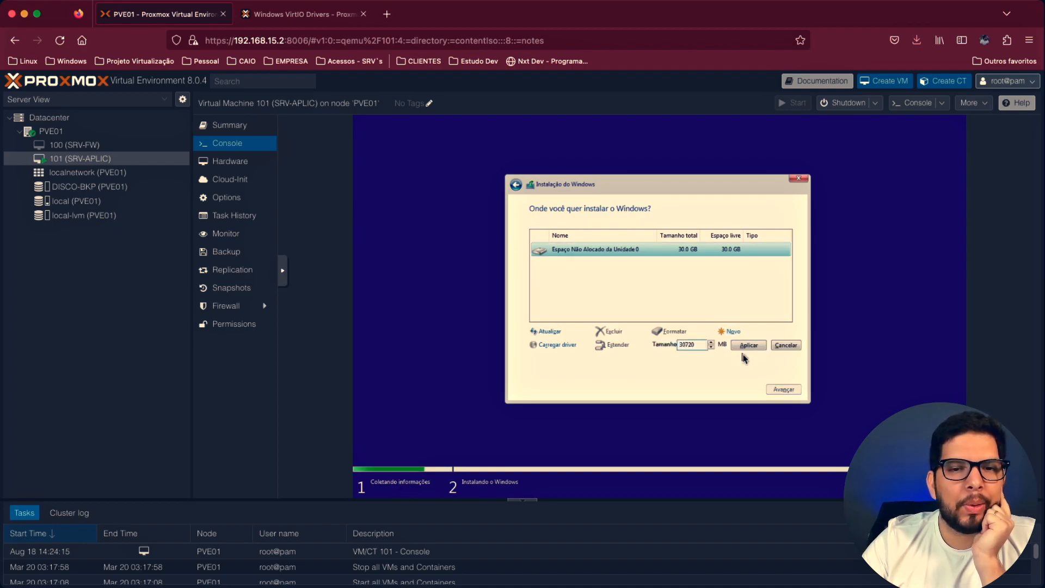
{"action": "left_click", "coordinate": [749, 349]}
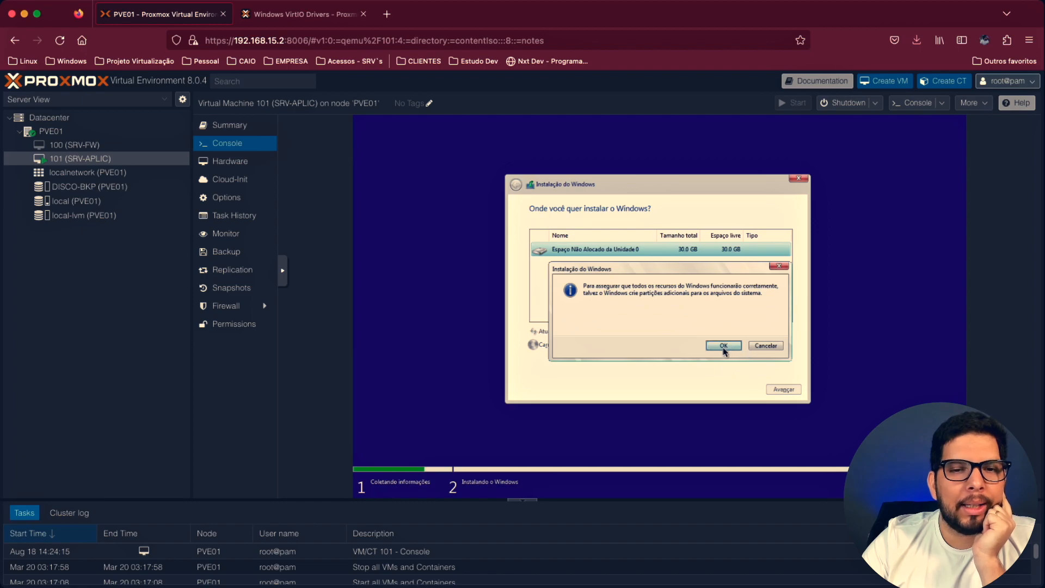
{"action": "left_click", "coordinate": [723, 346]}
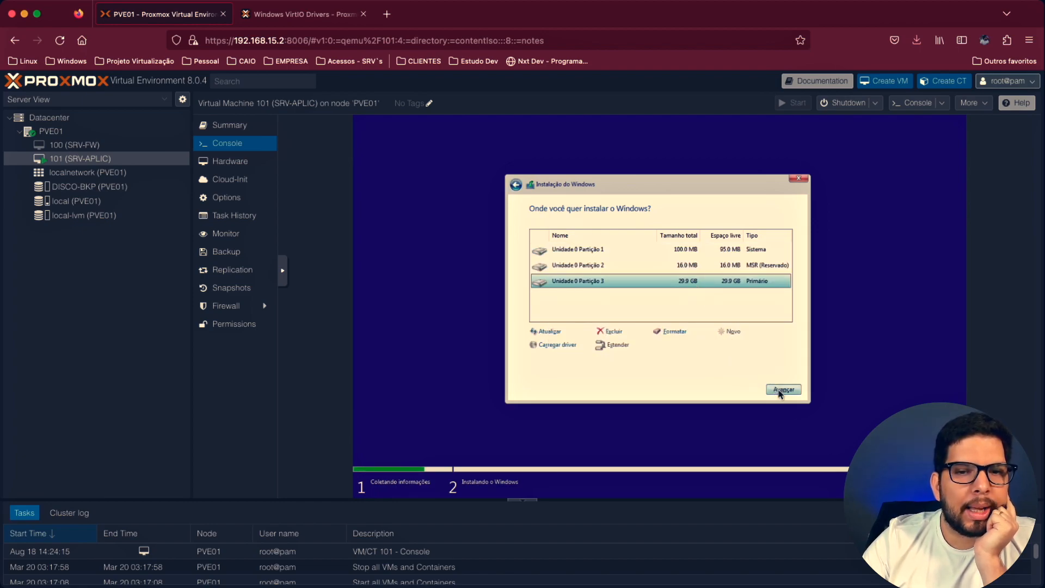
{"action": "left_click", "coordinate": [782, 389]}
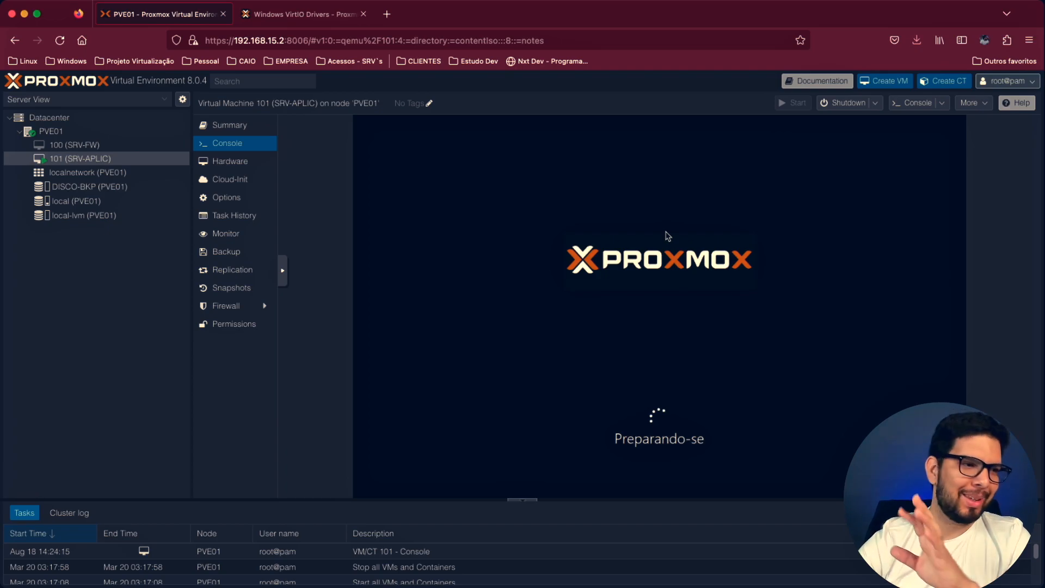
- Set SRV-APLIC's CD/DVD drive ide0, which holds the VirtIO ISO, to use no media
{"action": "left_click", "coordinate": [240, 162]}
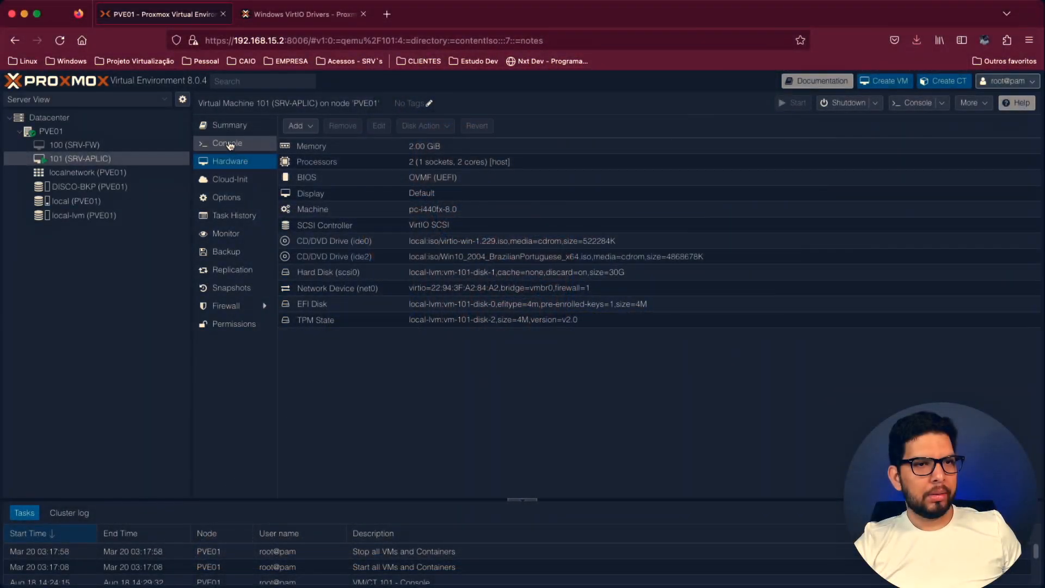
{"action": "left_click", "coordinate": [227, 142]}
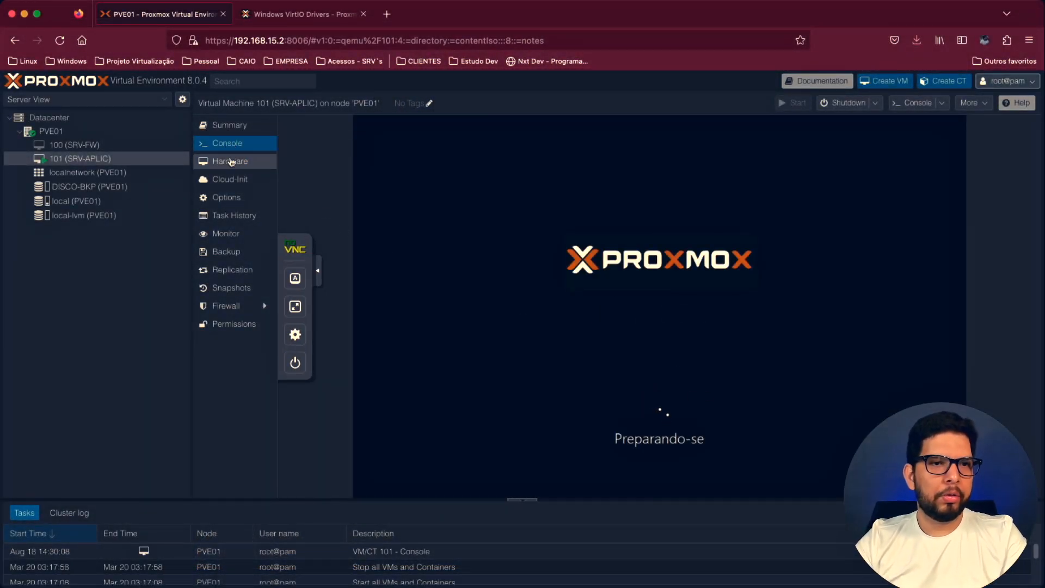
{"action": "left_click", "coordinate": [231, 162]}
{"action": "left_click", "coordinate": [453, 241]}
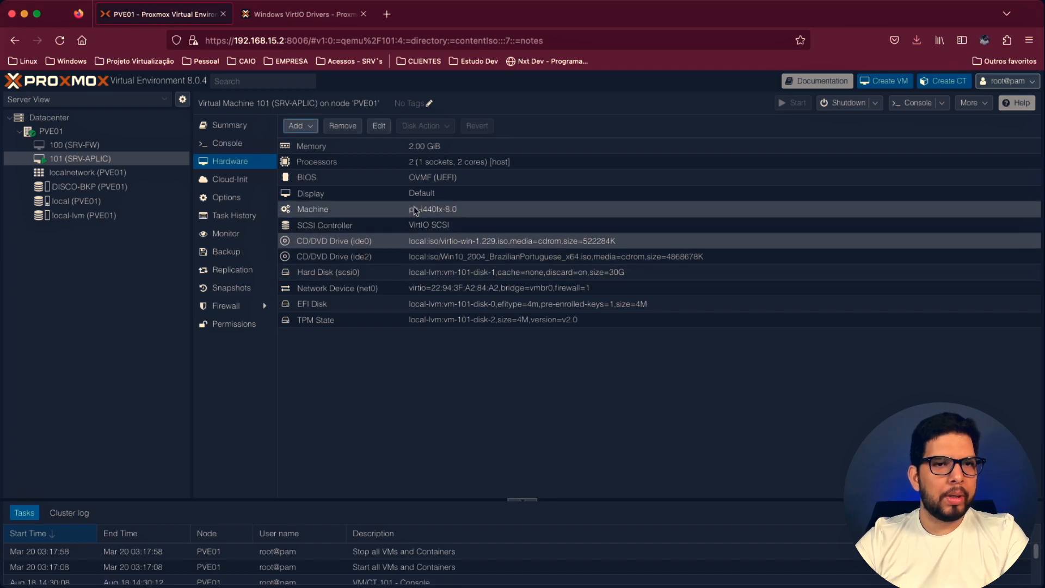
{"action": "left_click", "coordinate": [379, 126]}
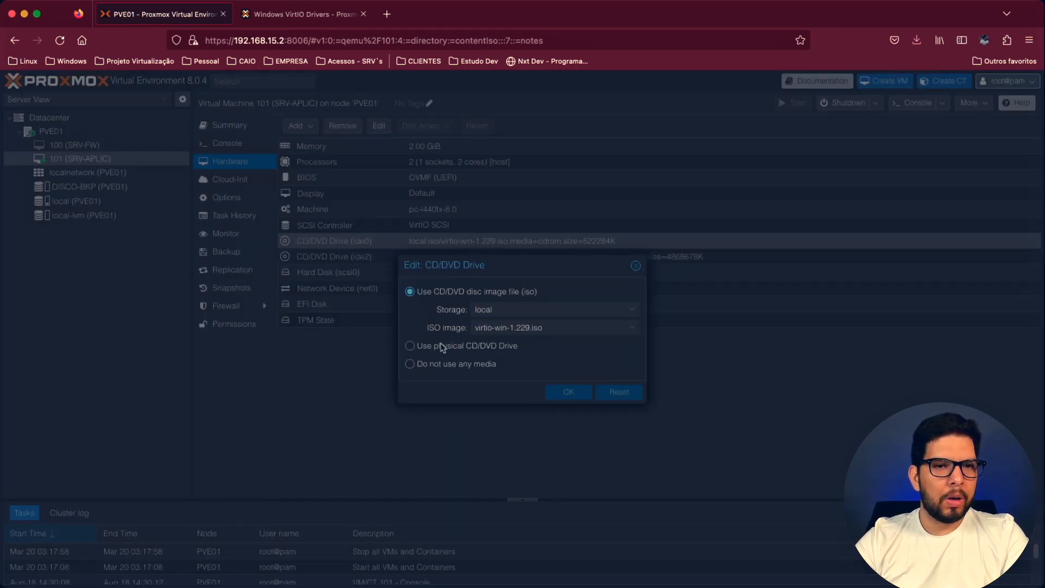
{"action": "left_click", "coordinate": [442, 364]}
{"action": "left_click", "coordinate": [561, 393]}
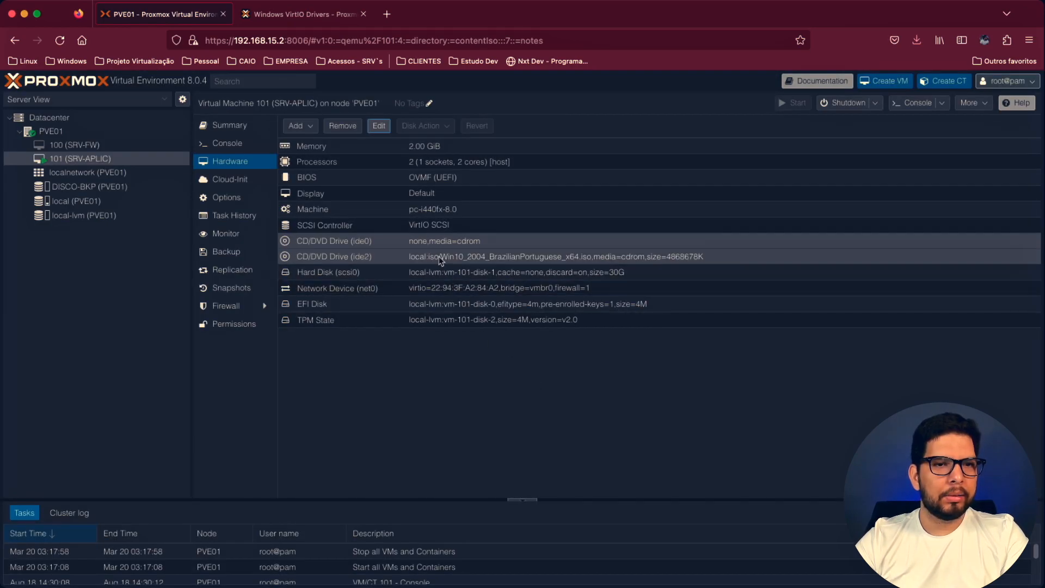
- Set SRV-APLIC's CD/DVD drive ide2, which holds the Windows 10 ISO, to use no media
{"action": "left_click", "coordinate": [441, 258]}
{"action": "left_click", "coordinate": [379, 126]}
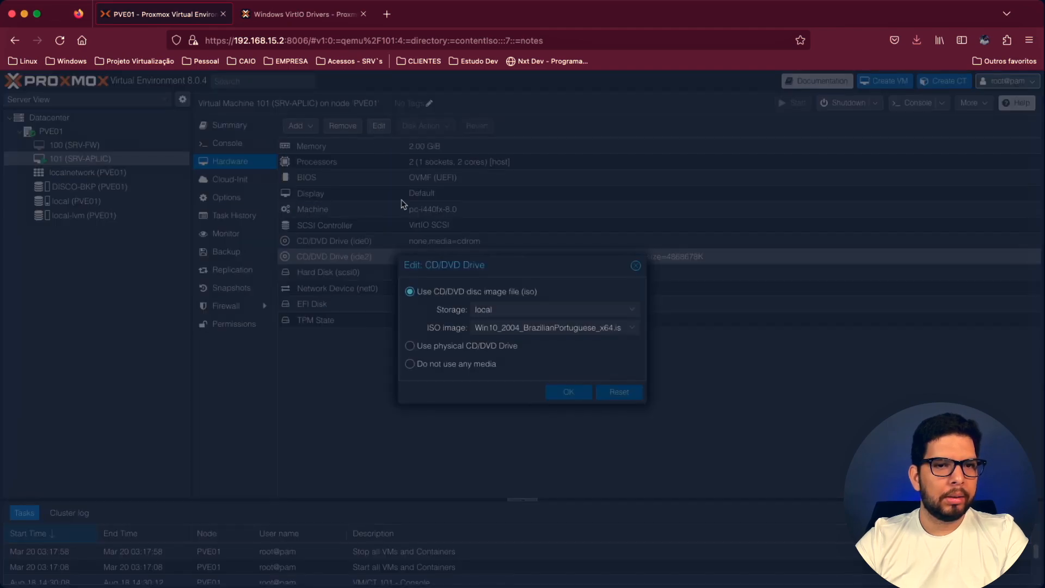
{"action": "left_click", "coordinate": [452, 364]}
{"action": "left_click", "coordinate": [564, 392]}
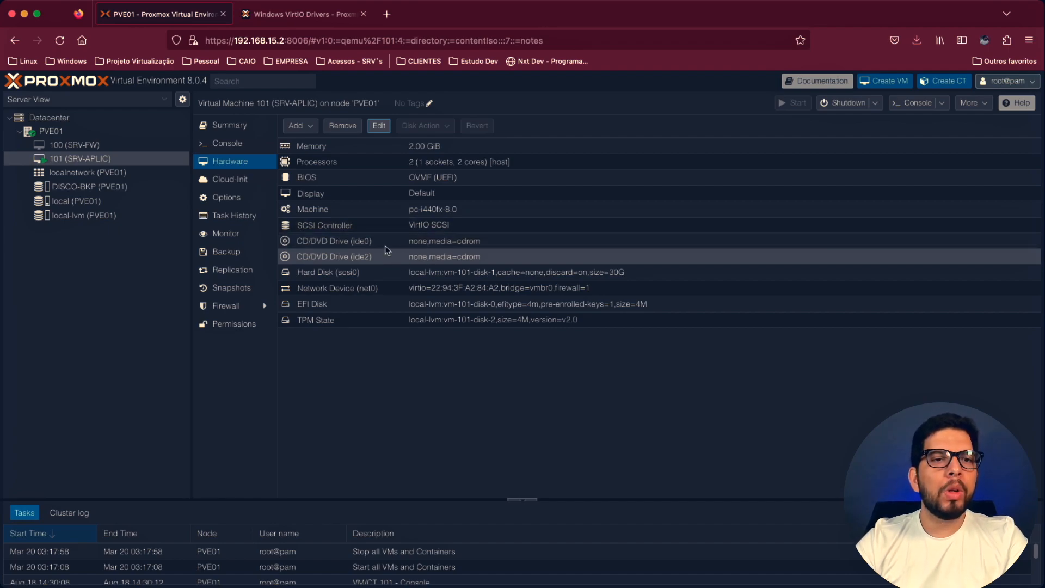
- Remove both CD/DVD drives, ide0 and ide2, from SRV-APLIC's hardware
{"action": "left_click", "coordinate": [428, 246]}
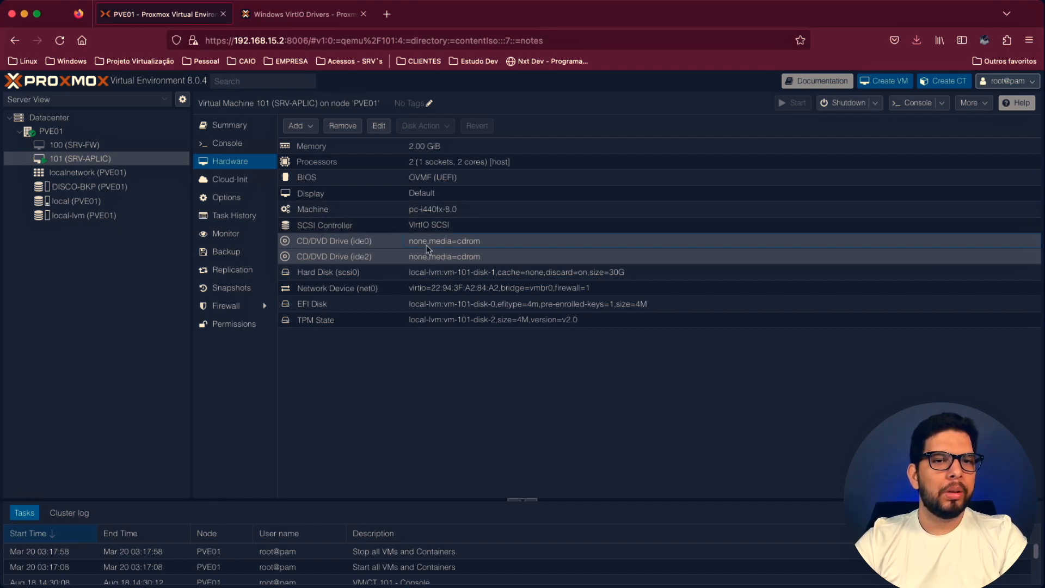
{"action": "left_click", "coordinate": [342, 125]}
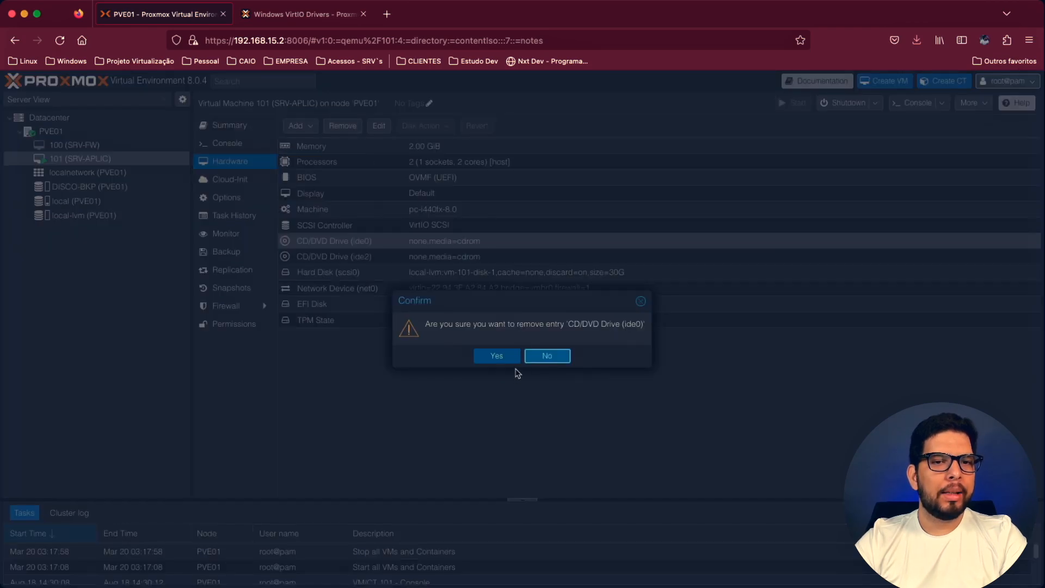
{"action": "left_click", "coordinate": [499, 356]}
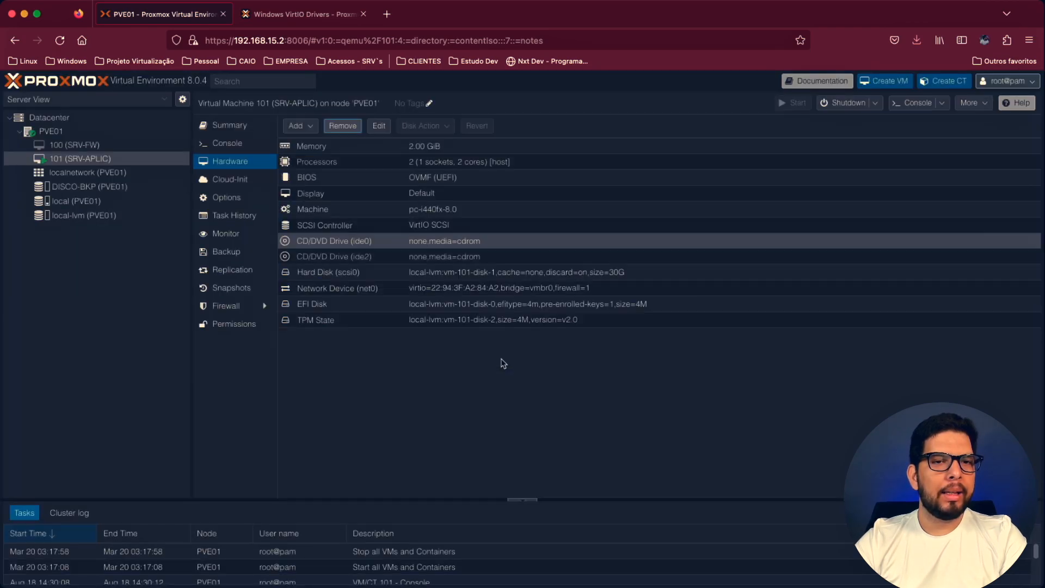
{"action": "left_click", "coordinate": [342, 126]}
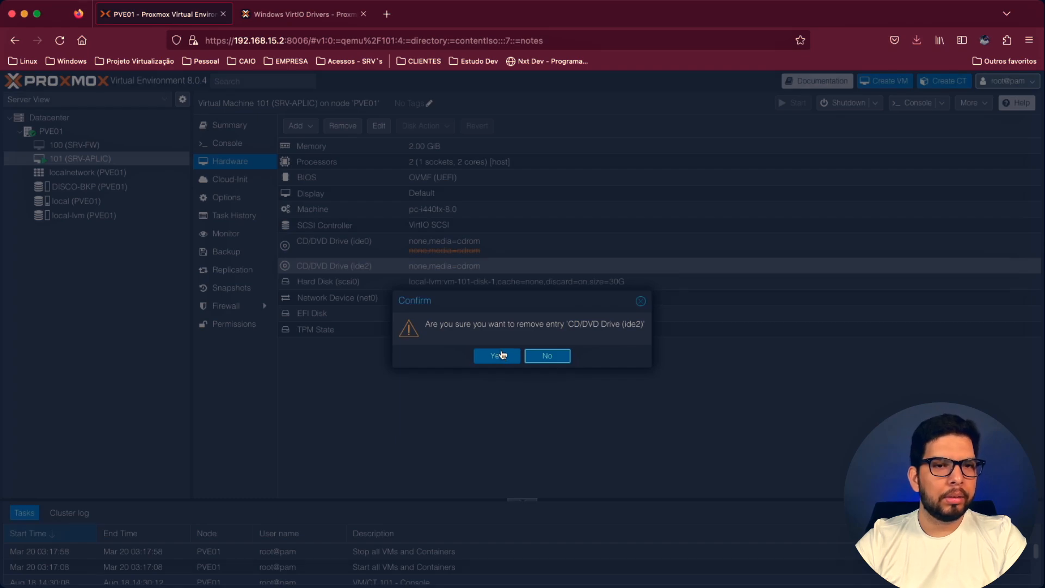
{"action": "left_click", "coordinate": [500, 356]}
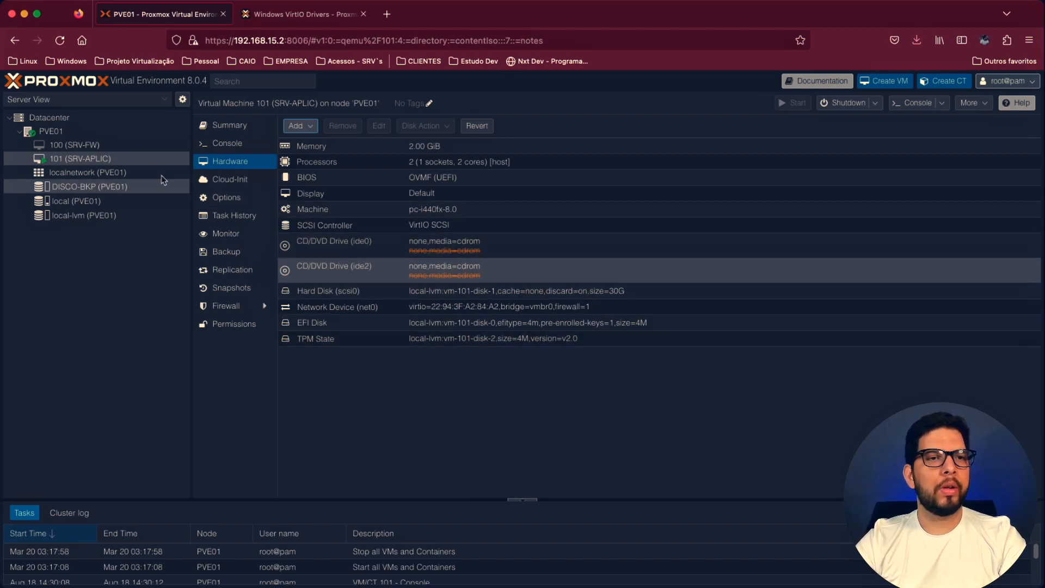
- Check the Windows installation in SRV-APLIC's console and view the summary of the DISCO-BKP storage
{"action": "left_click", "coordinate": [252, 144]}
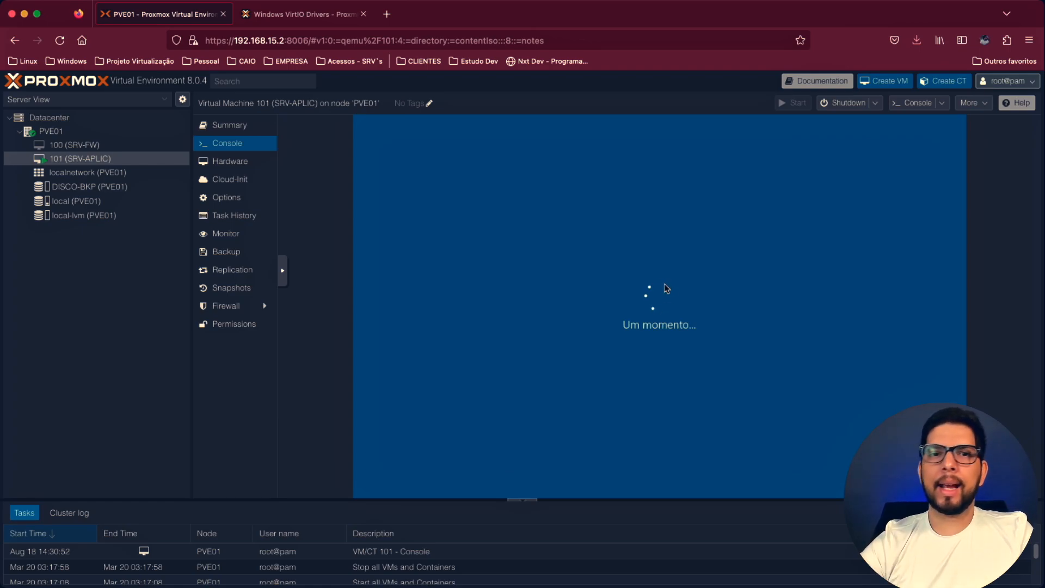
{"action": "left_click", "coordinate": [64, 188]}
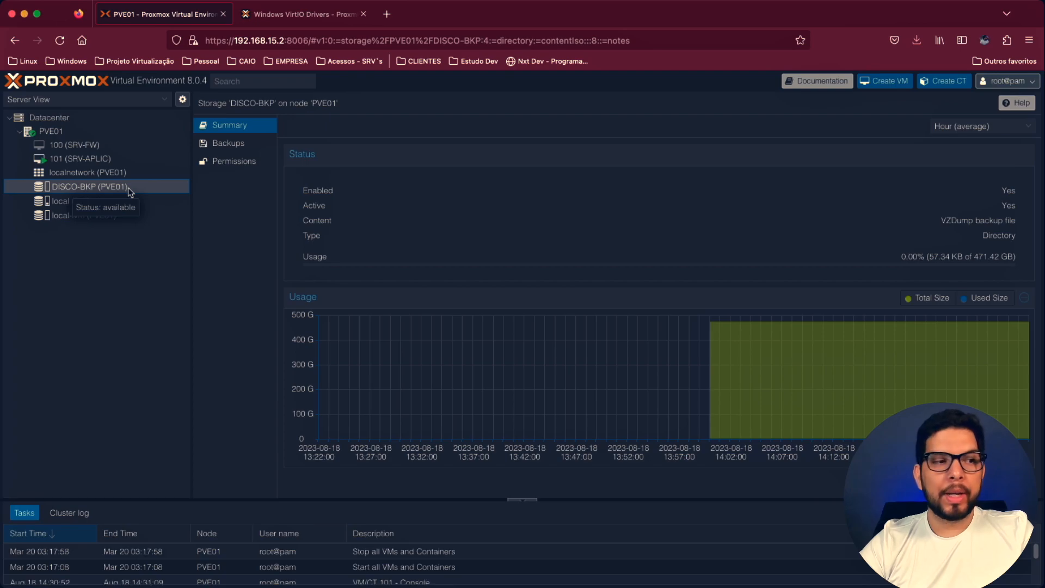
- Delete all text from the Datacenter notes and save them empty
{"action": "left_click", "coordinate": [63, 119]}
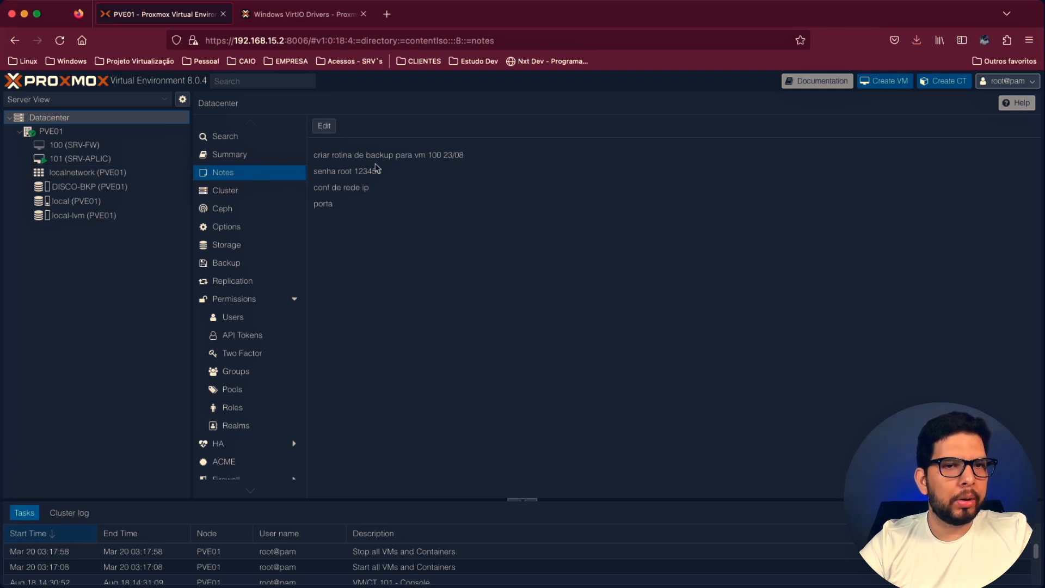
{"action": "left_click", "coordinate": [324, 125]}
{"action": "left_click_drag", "start_coordinate": [317, 242], "coordinate": [268, 155]}
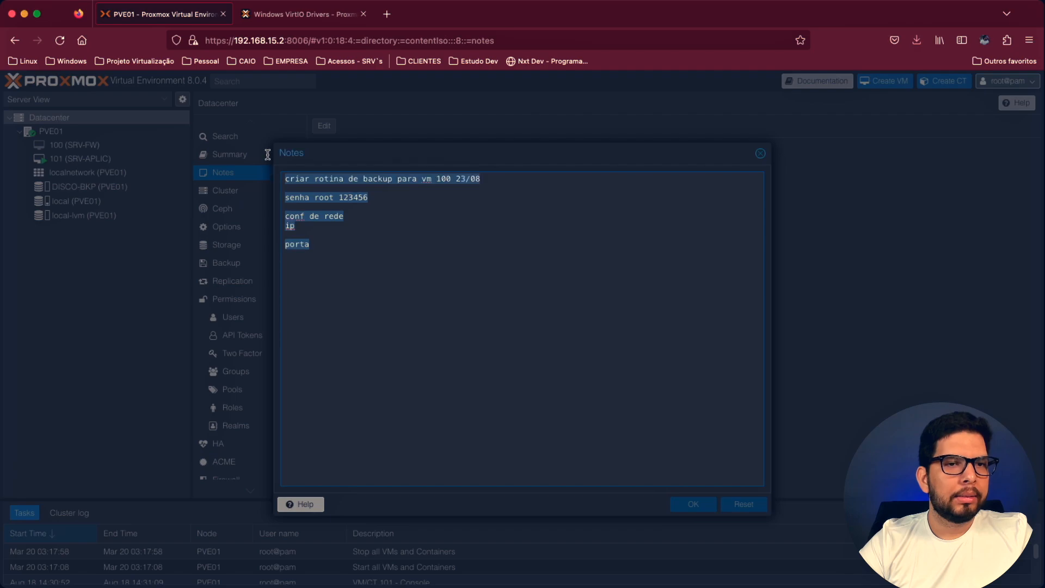
{"action": "key", "text": "BackSpace"}
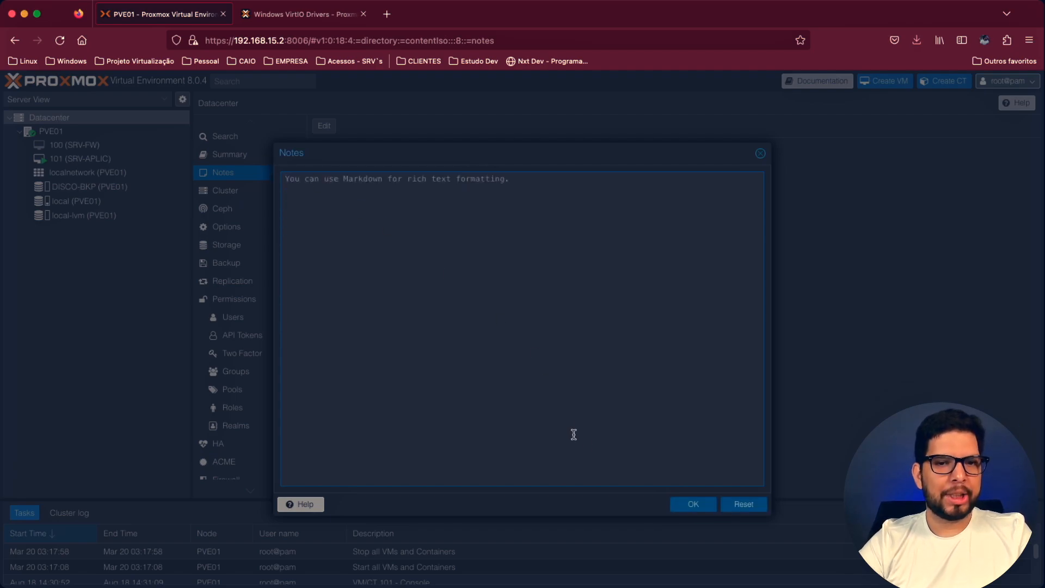
{"action": "left_click", "coordinate": [693, 506]}
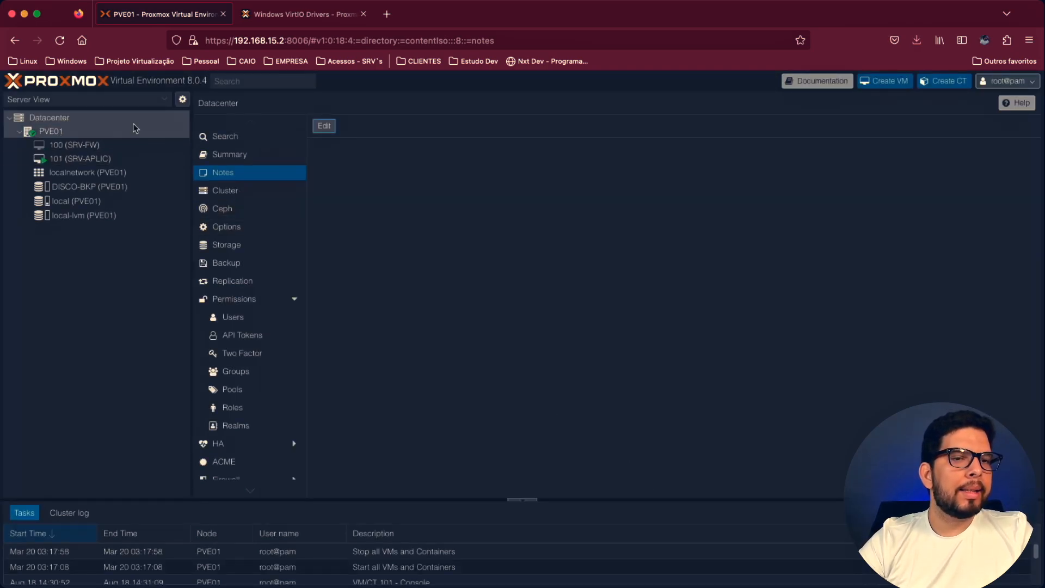
- View the Datacenter backup jobs and confirm Brasil as the region in SRV-APLIC's Windows setup console
{"action": "left_click", "coordinate": [248, 265]}
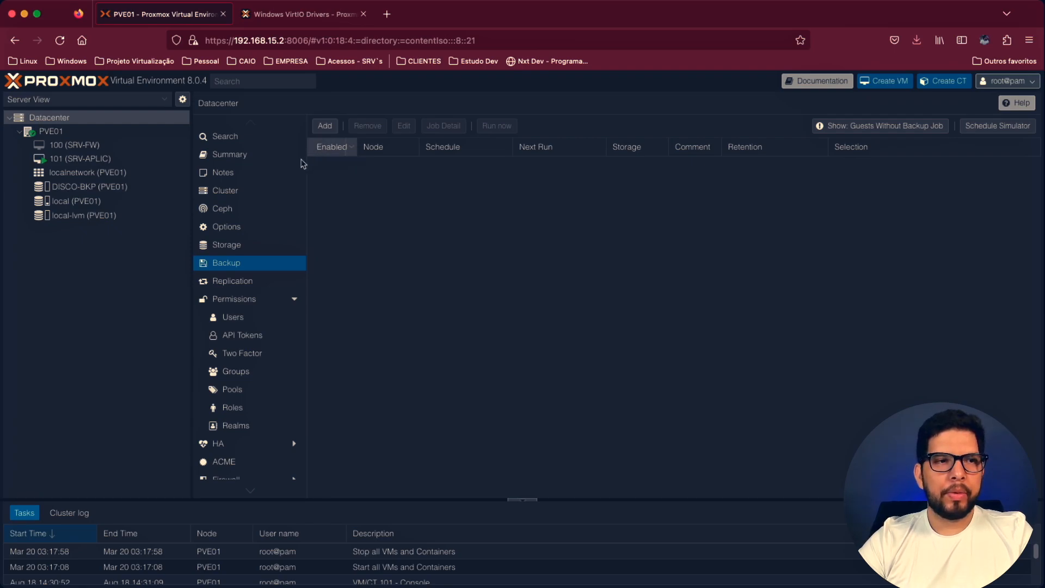
{"action": "left_click", "coordinate": [90, 160]}
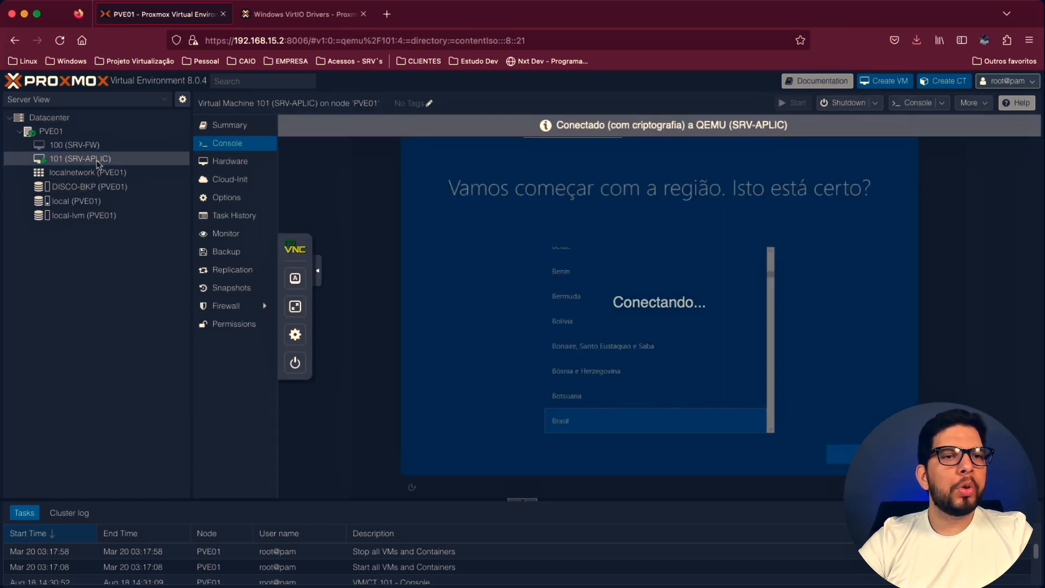
{"action": "left_click", "coordinate": [842, 454]}
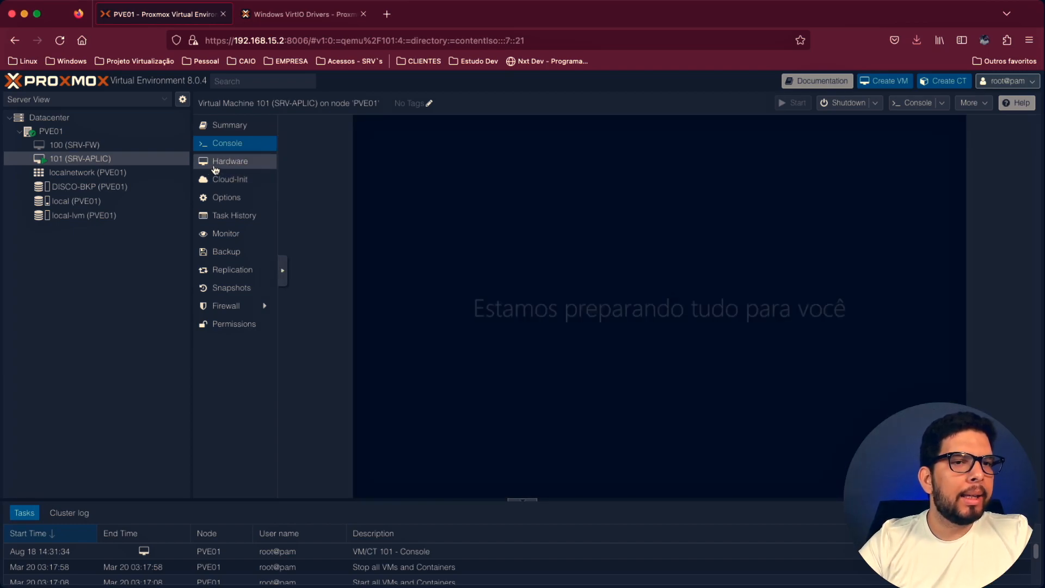
- Examine the settings of SRV-APLIC's hard disk scsi0, including its advanced options, without changing them
{"action": "left_click", "coordinate": [207, 164]}
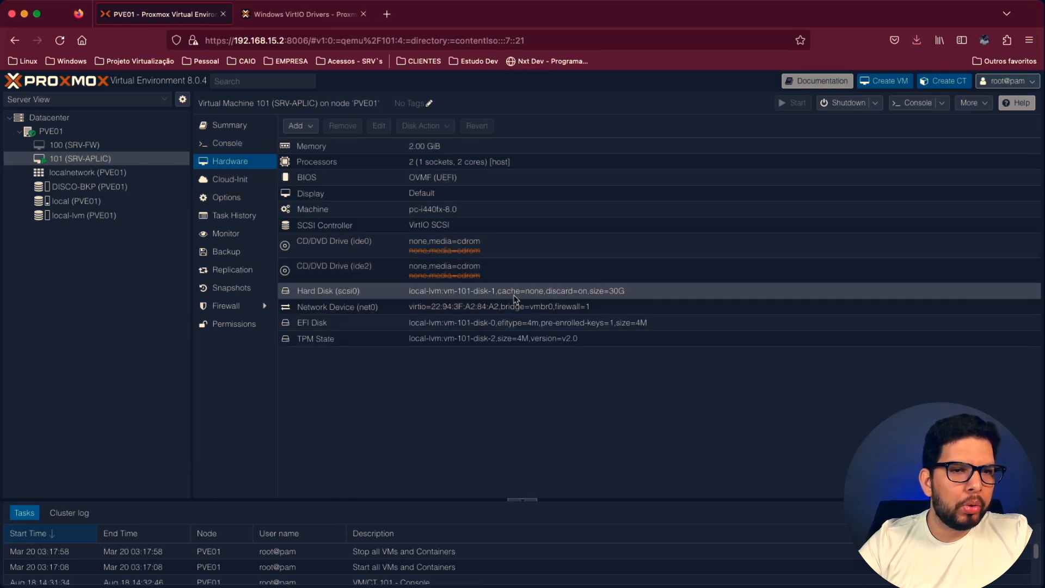
{"action": "left_click", "coordinate": [550, 295]}
{"action": "double_click", "coordinate": [553, 297]}
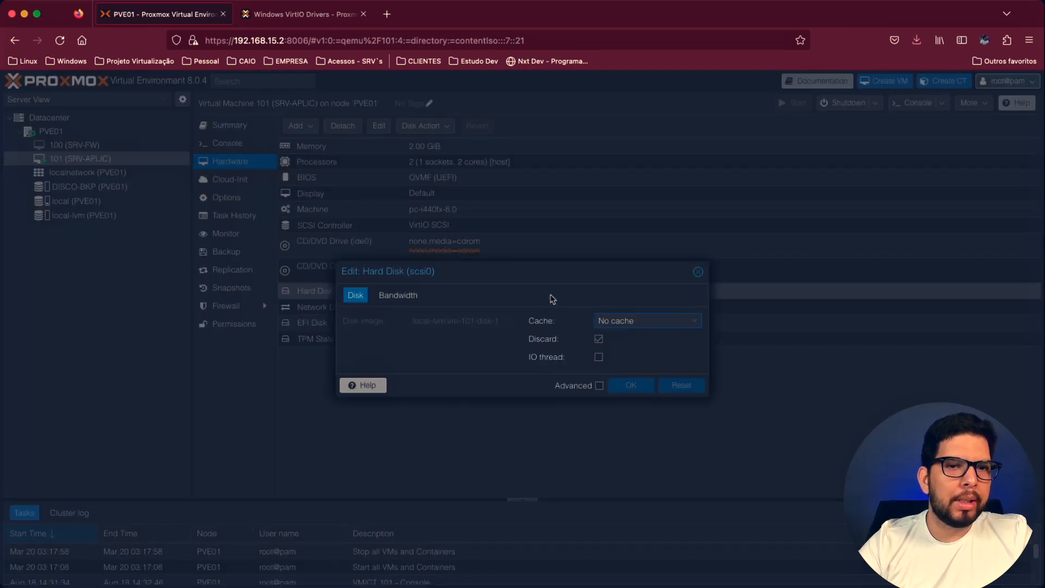
{"action": "left_click", "coordinate": [698, 272]}
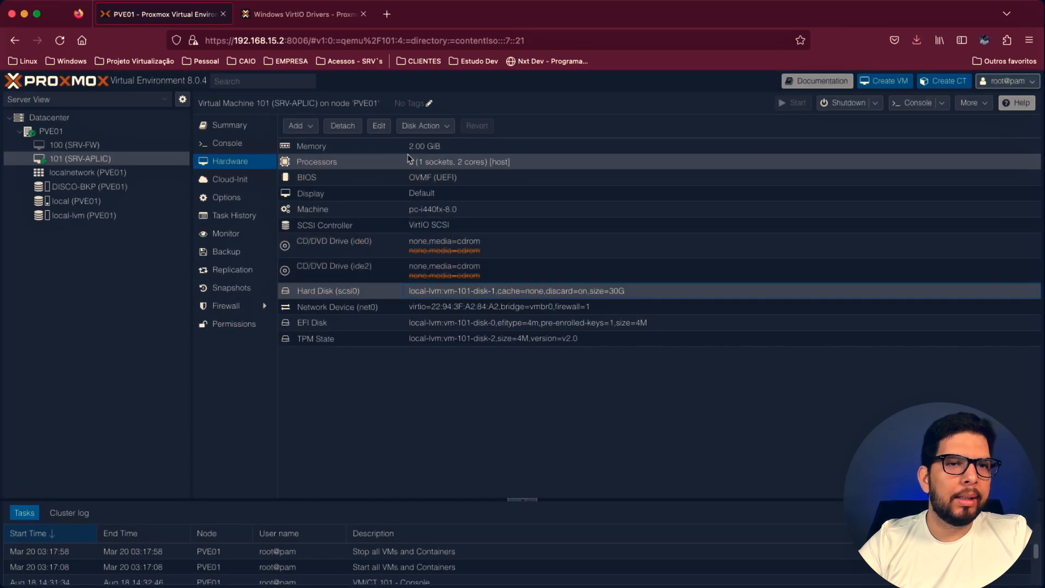
{"action": "left_click", "coordinate": [372, 127]}
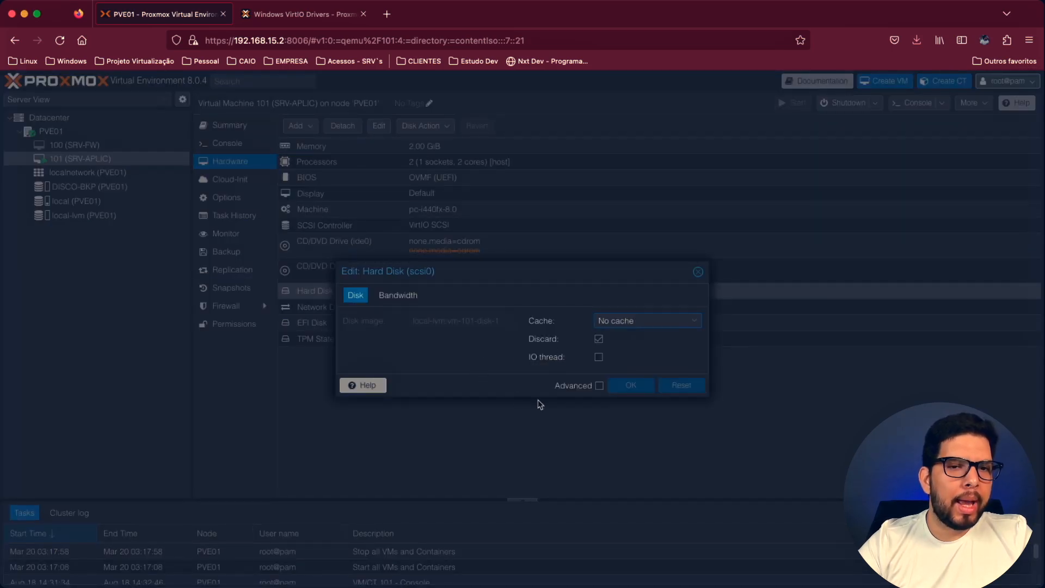
{"action": "left_click", "coordinate": [600, 386]}
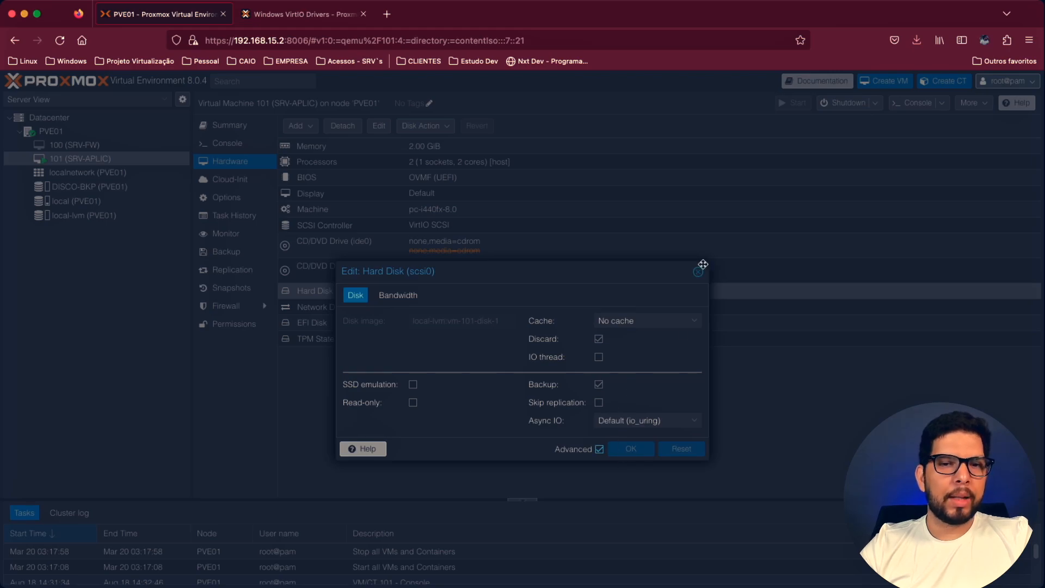
{"action": "left_click", "coordinate": [698, 272]}
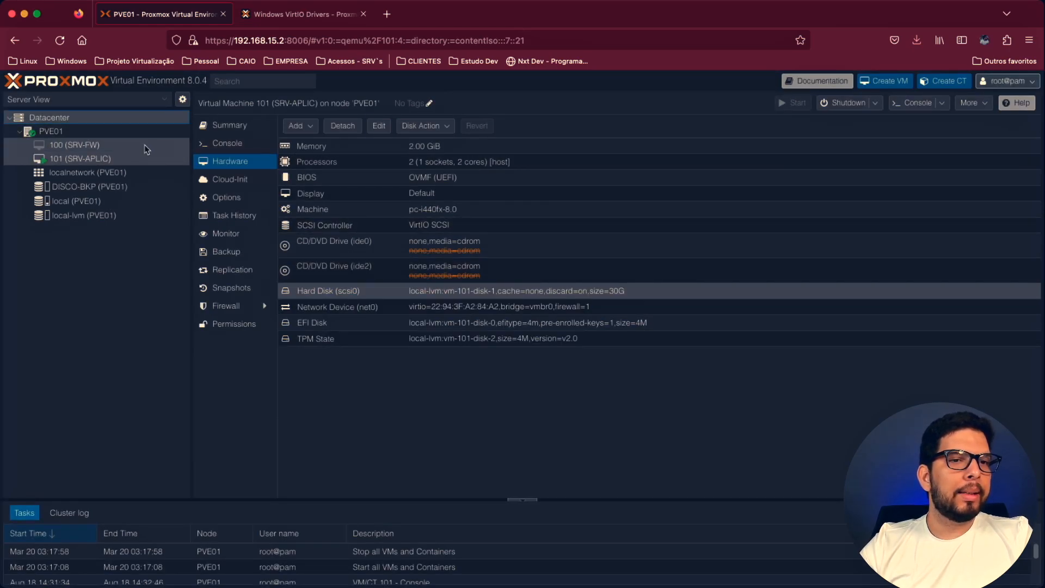
- Start a new Datacenter backup job with DISCO-BKP as its storage
{"action": "left_click", "coordinate": [109, 118]}
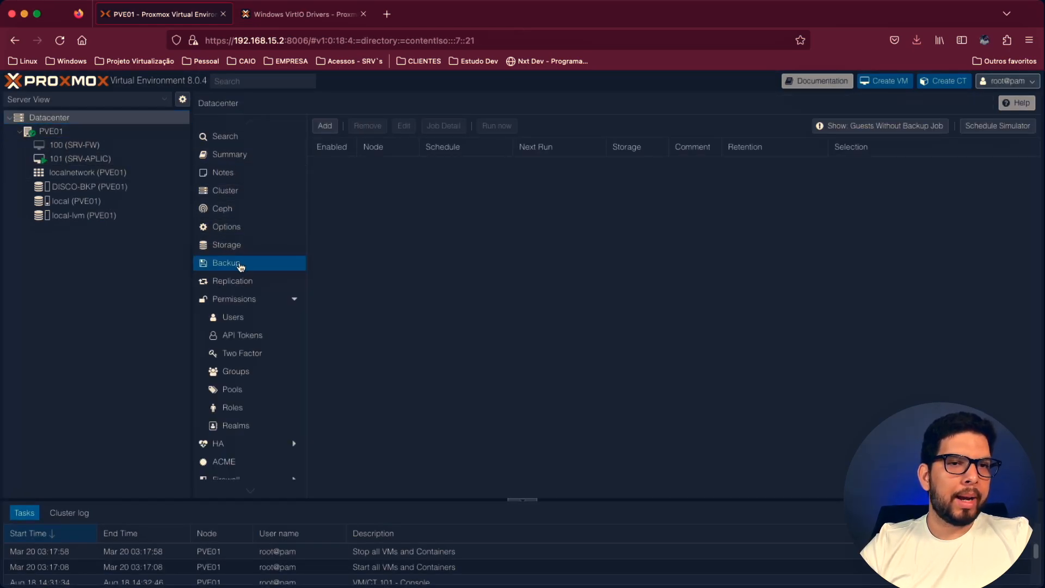
{"action": "left_click", "coordinate": [334, 131]}
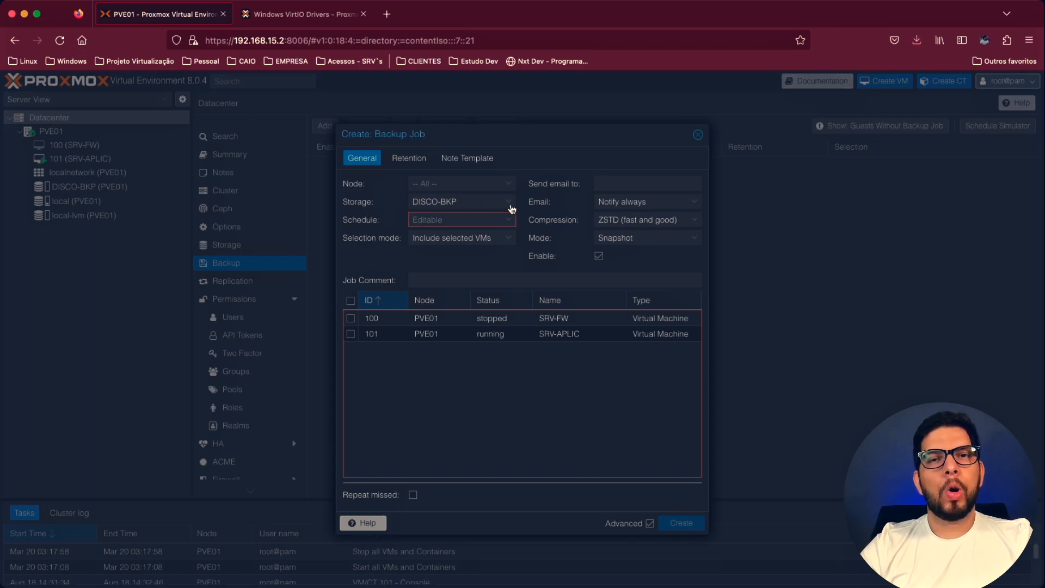
{"action": "left_click", "coordinate": [511, 207]}
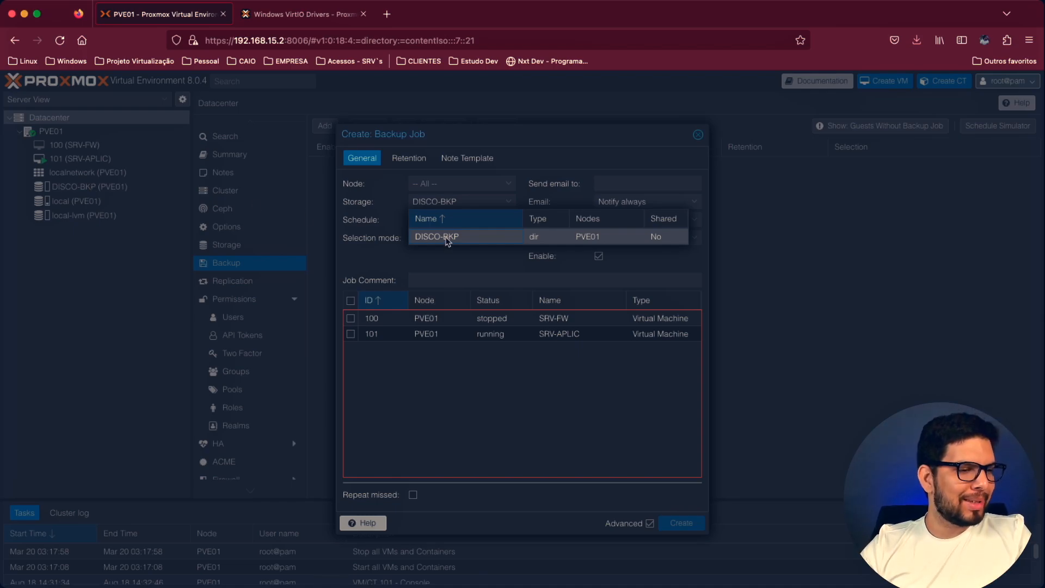
{"action": "left_click", "coordinate": [446, 241]}
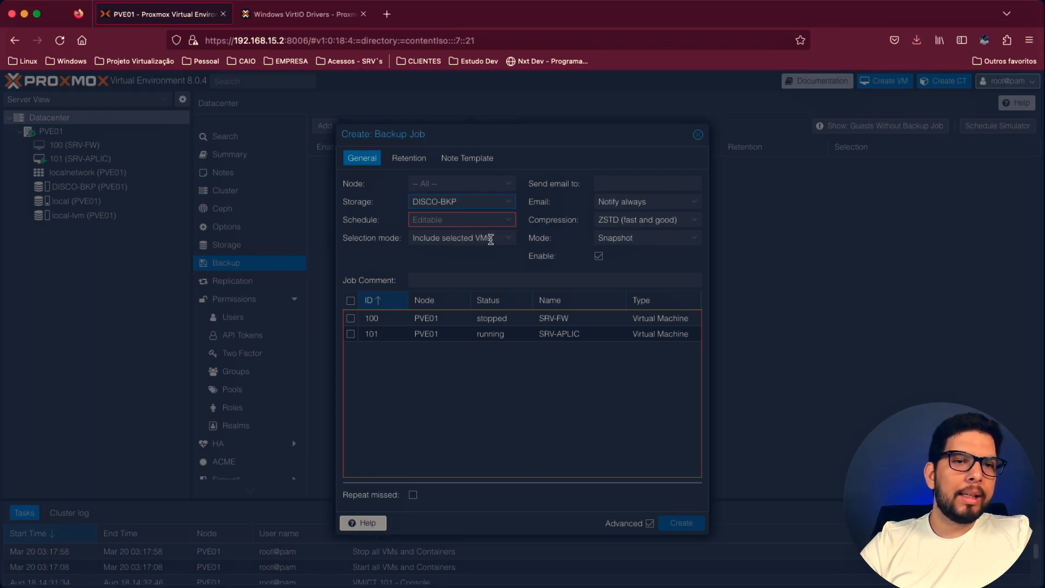
- Set the backup job's selection mode to Include selected VMs and include VMs 101 (SRV-APLIC) and 100 (SRV-FW)
{"action": "left_click", "coordinate": [490, 240]}
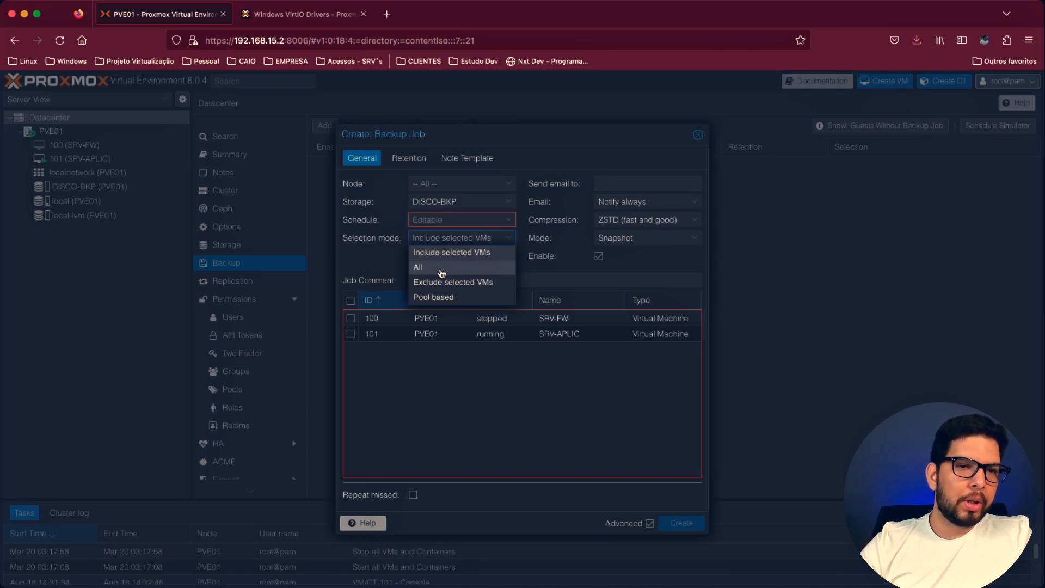
{"action": "left_click", "coordinate": [490, 254]}
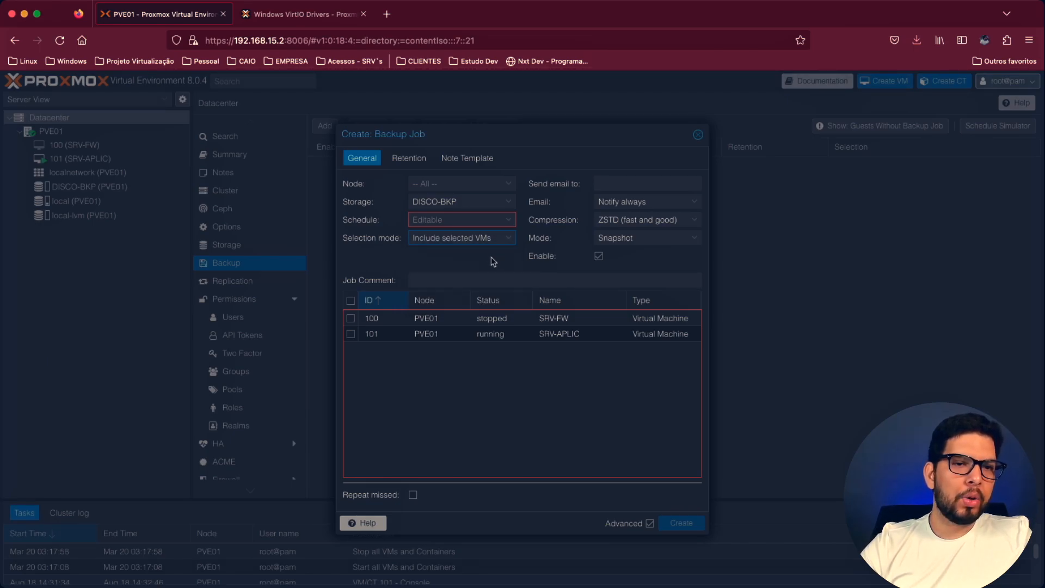
{"action": "left_click", "coordinate": [351, 335]}
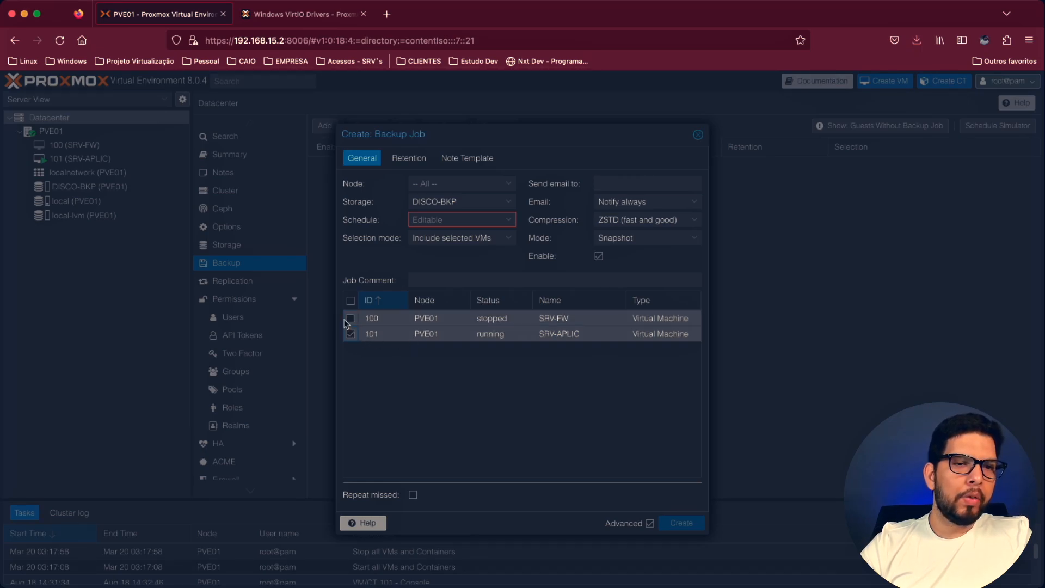
{"action": "left_click", "coordinate": [352, 319]}
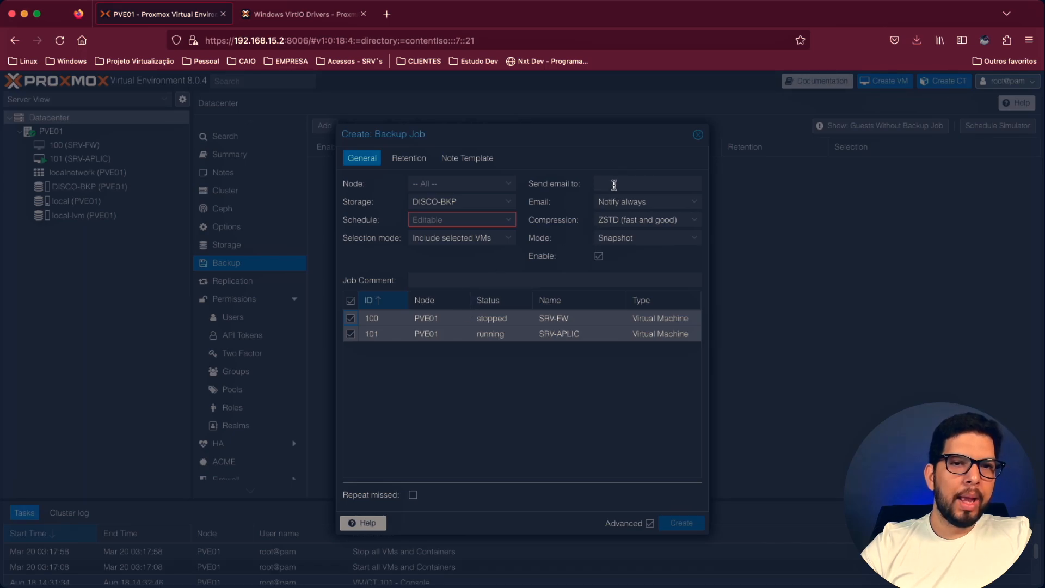
- Enter the contact e-mail address as the backup job's notification recipient and set its email option to Notify always
{"action": "left_click", "coordinate": [616, 185]}
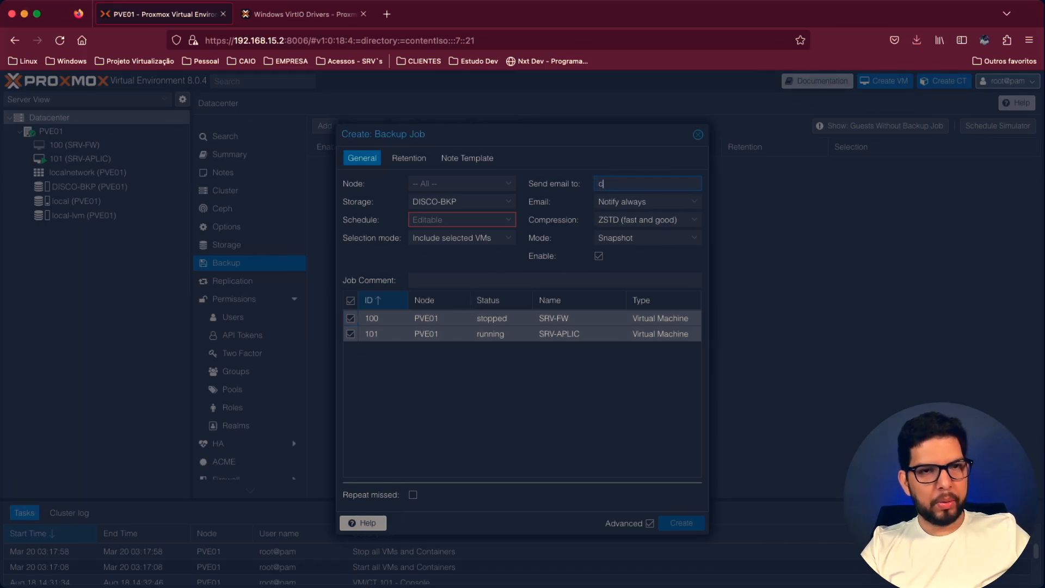
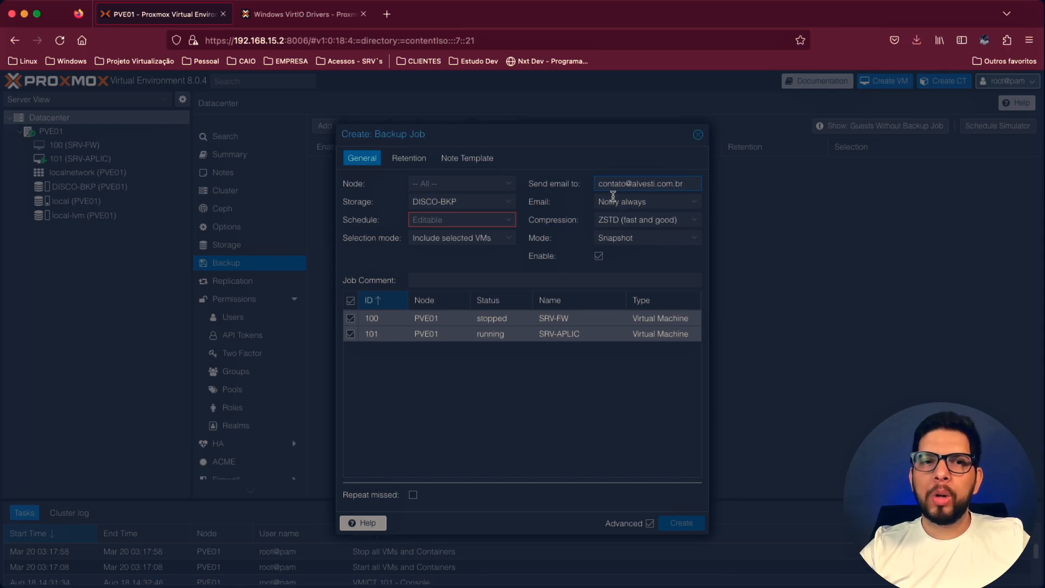
{"action": "left_click", "coordinate": [660, 202]}
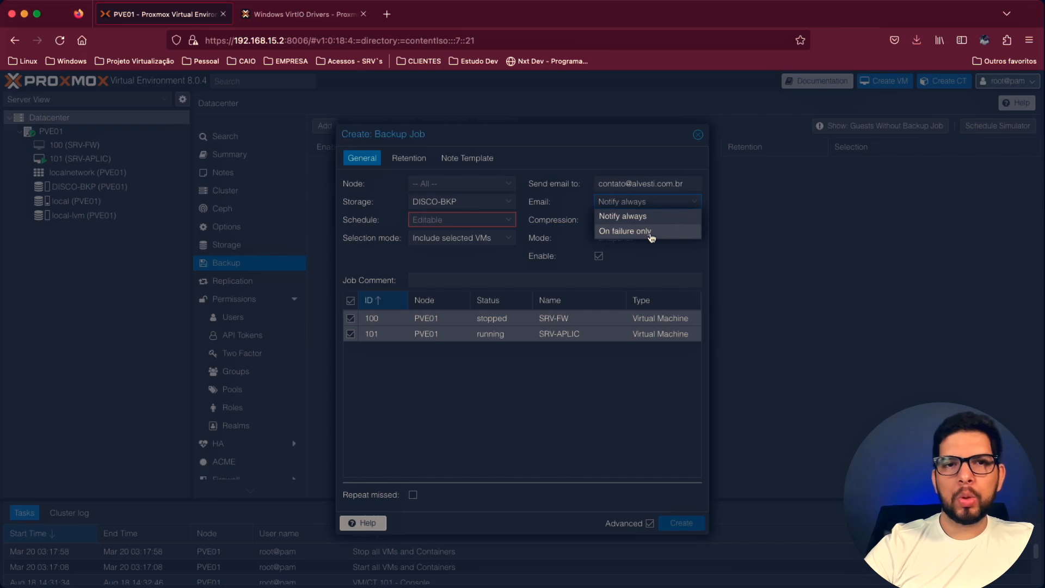
{"action": "left_click", "coordinate": [644, 218]}
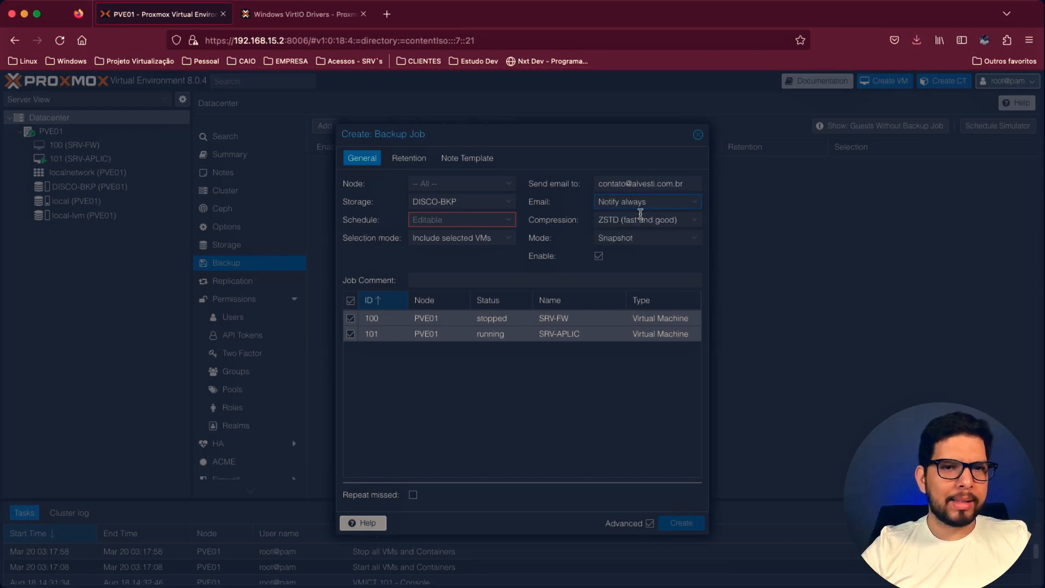
- Set the backup job's compression to ZSTD (fast and good) and open the choices for its backup mode
{"action": "left_click", "coordinate": [669, 220]}
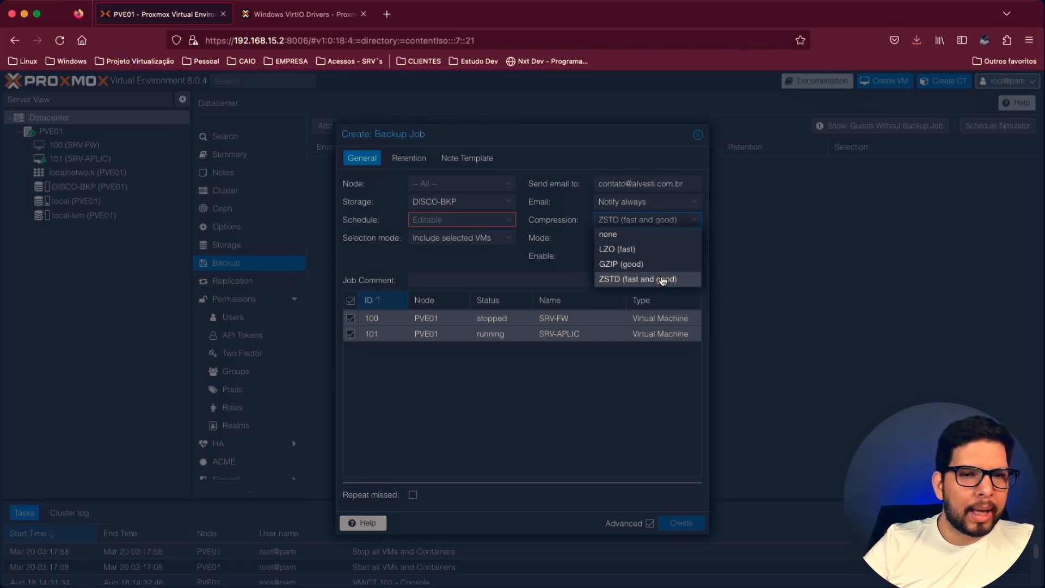
{"action": "left_click", "coordinate": [663, 280]}
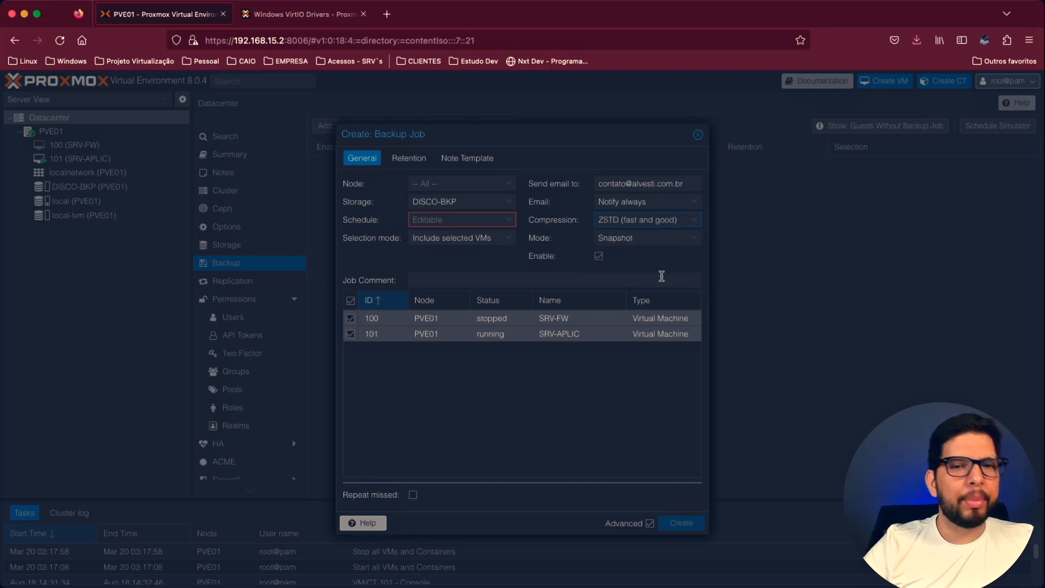
{"action": "left_click", "coordinate": [647, 240]}
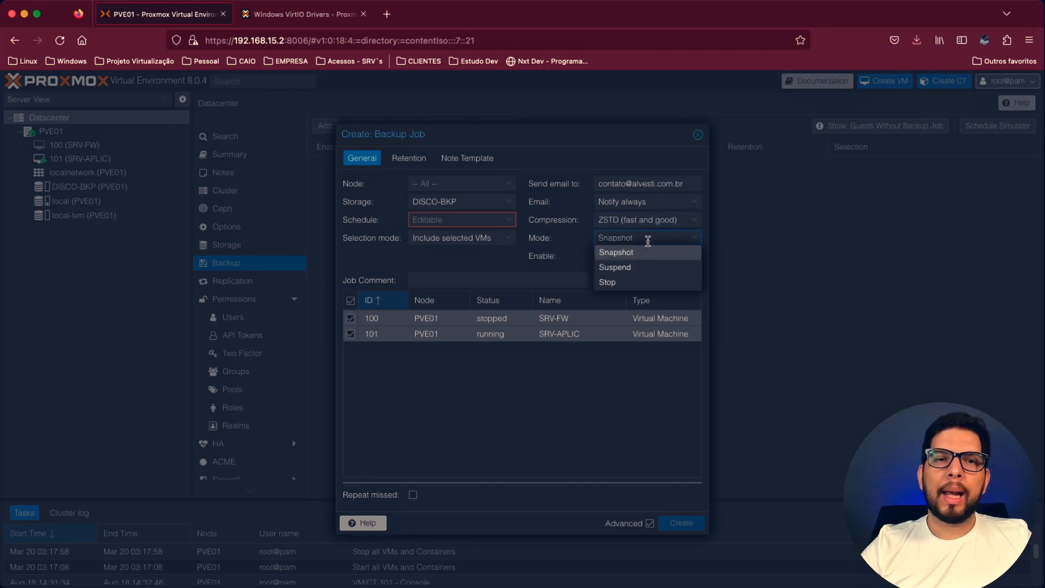
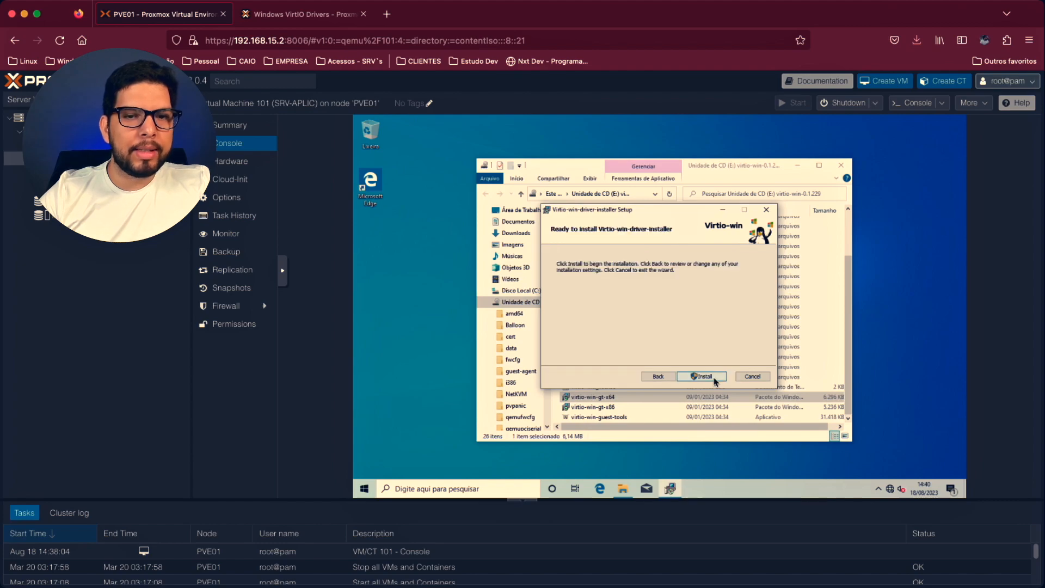
{"action": "left_click", "coordinate": [715, 381]}
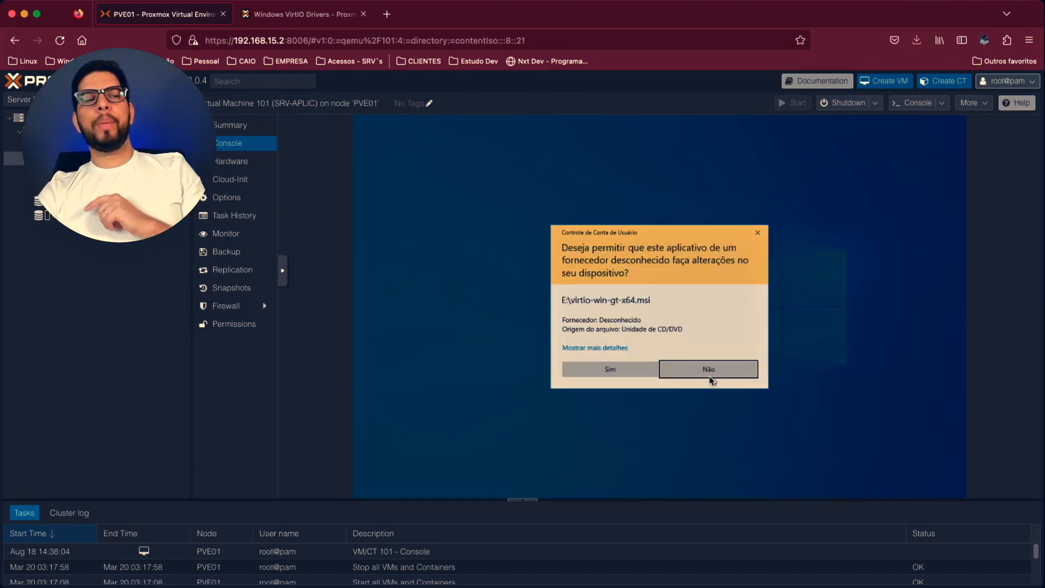
- Install the Virtio-win drivers with administrator permission, finishing the setup wizard, and allow the PC to be discovered on the network
{"action": "left_click", "coordinate": [639, 369]}
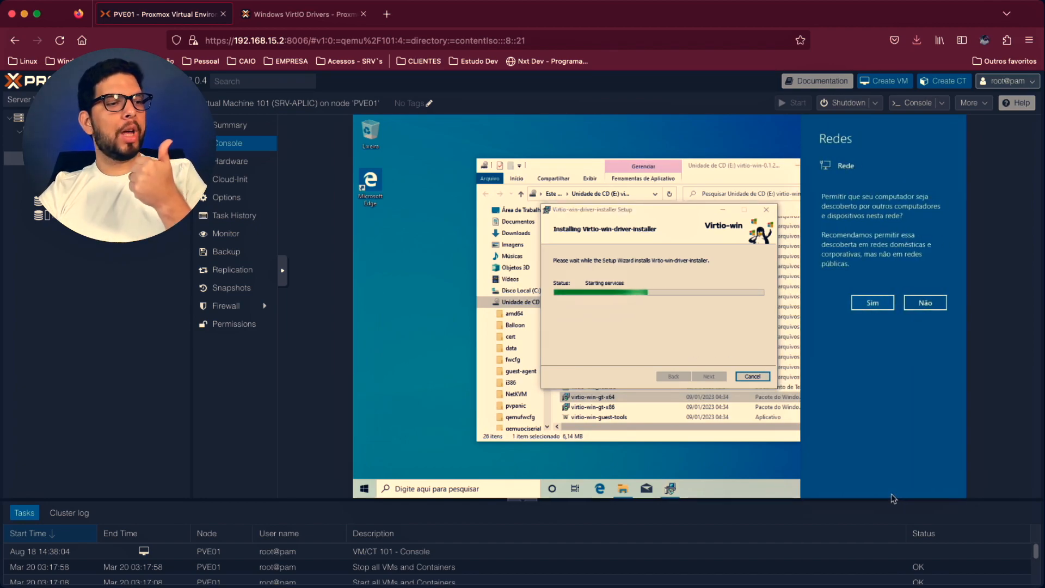
{"action": "left_click", "coordinate": [869, 303]}
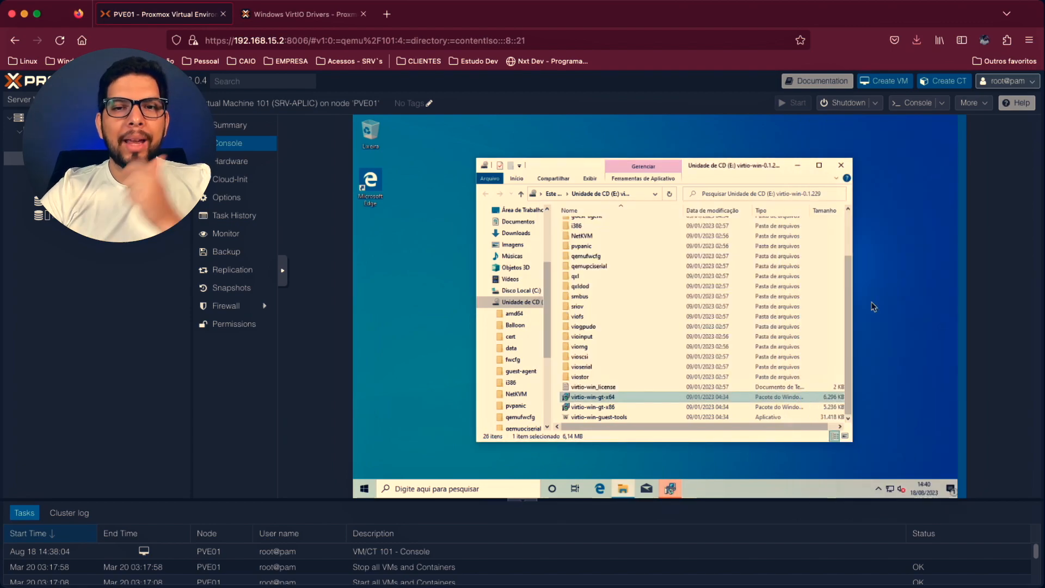
{"action": "left_click", "coordinate": [678, 492]}
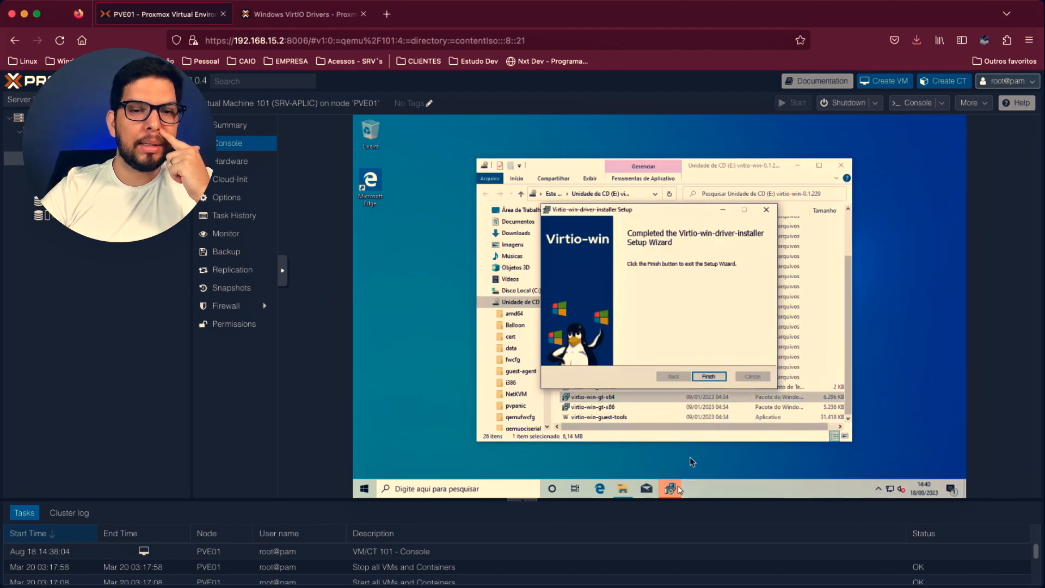
{"action": "left_click", "coordinate": [709, 377]}
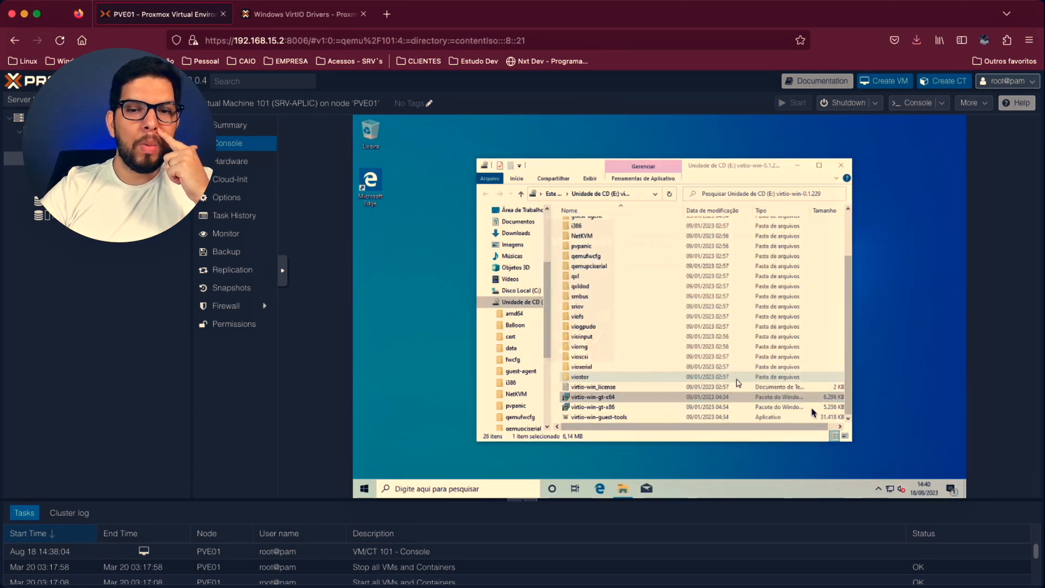
- Examine the Ethernet adapter's connection details in Windows, including its IPv4 address, and close the network connection windows
{"action": "left_click", "coordinate": [891, 492]}
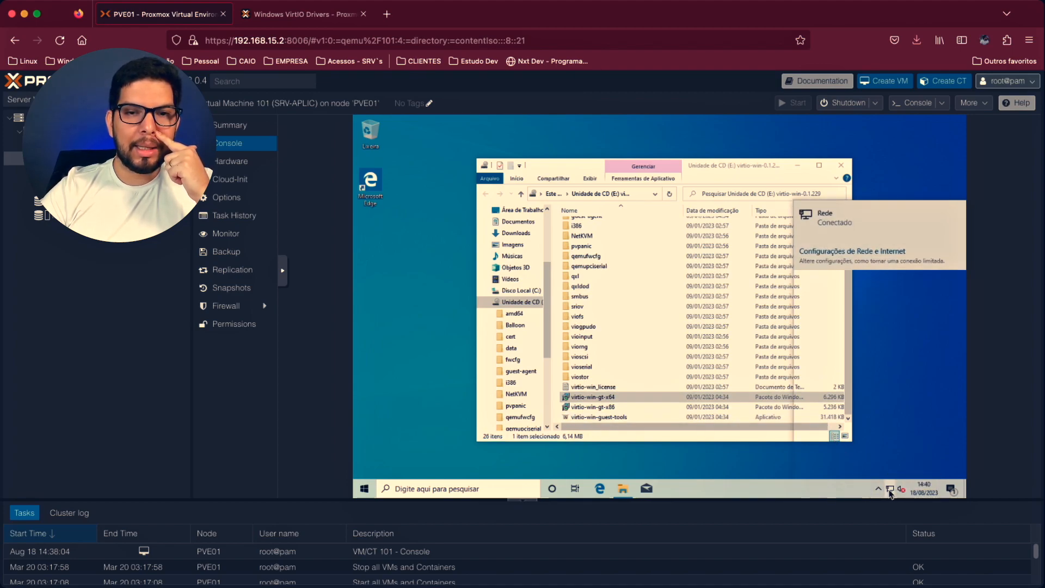
{"action": "right_click", "coordinate": [891, 492]}
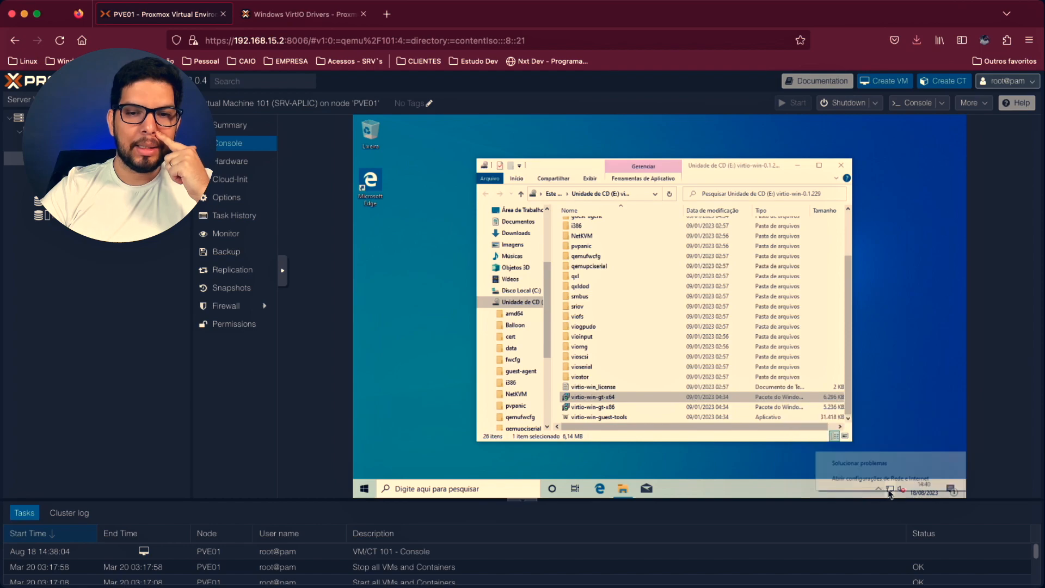
{"action": "left_click", "coordinate": [887, 483]}
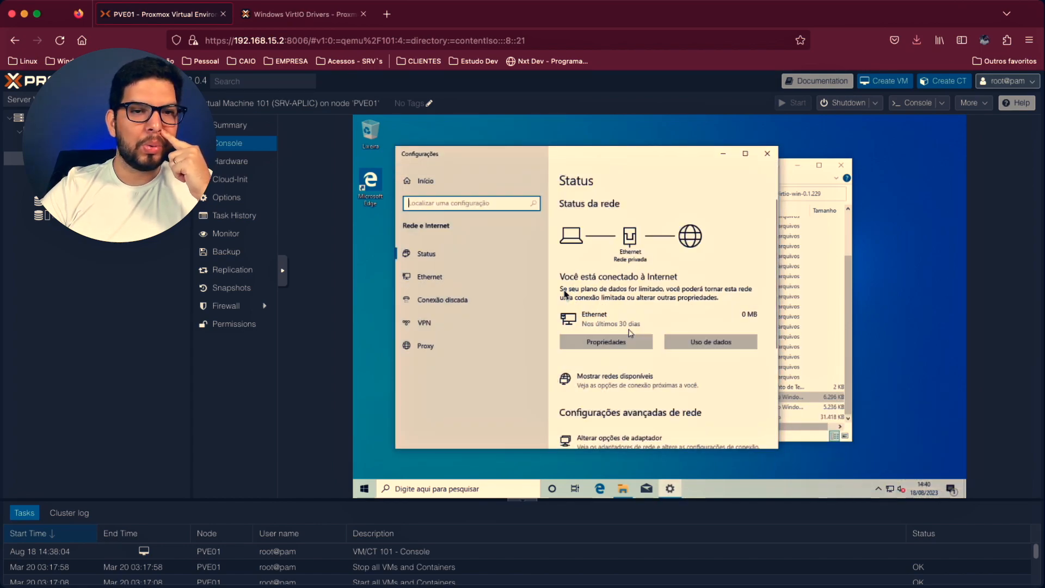
{"action": "left_click", "coordinate": [638, 384]}
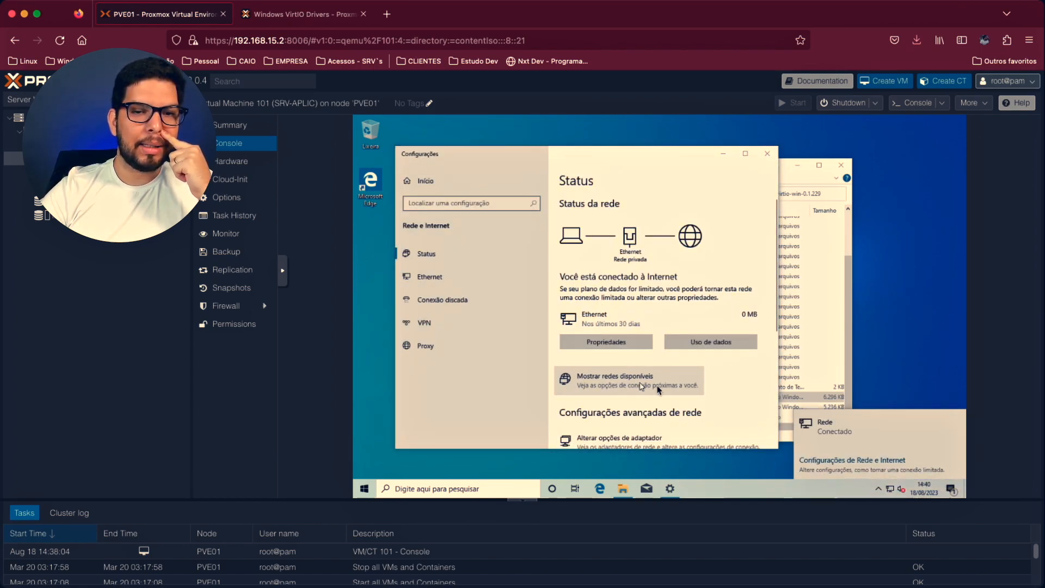
{"action": "left_click", "coordinate": [615, 439]}
{"action": "double_click", "coordinate": [541, 253]}
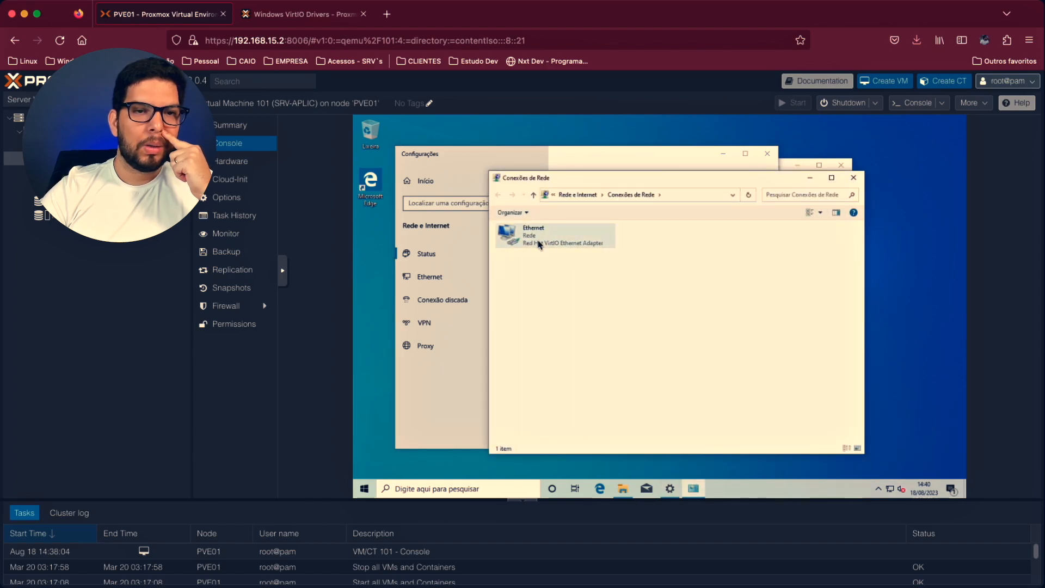
{"action": "left_click", "coordinate": [622, 299]}
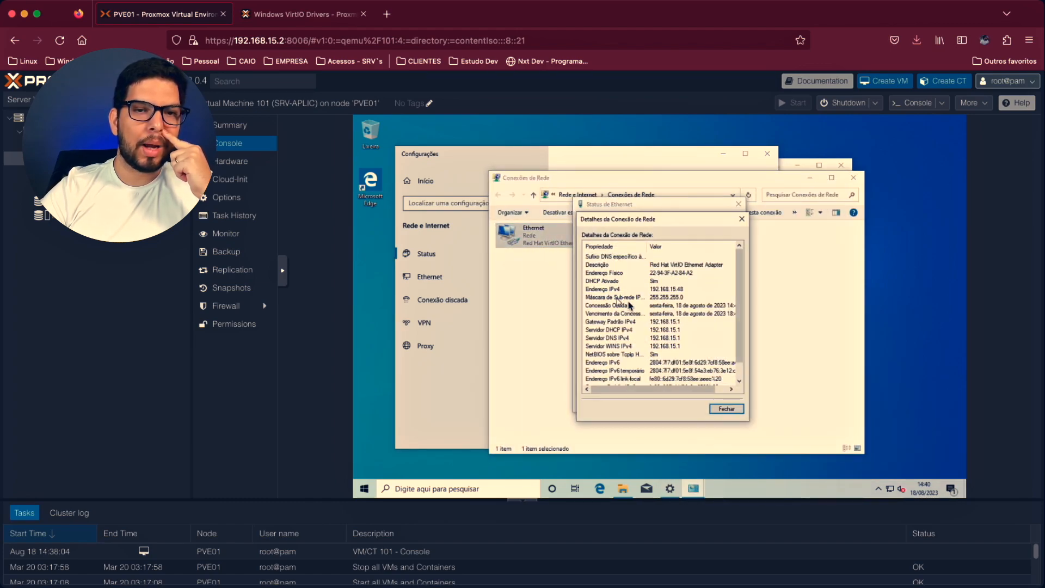
{"action": "left_click", "coordinate": [658, 289]}
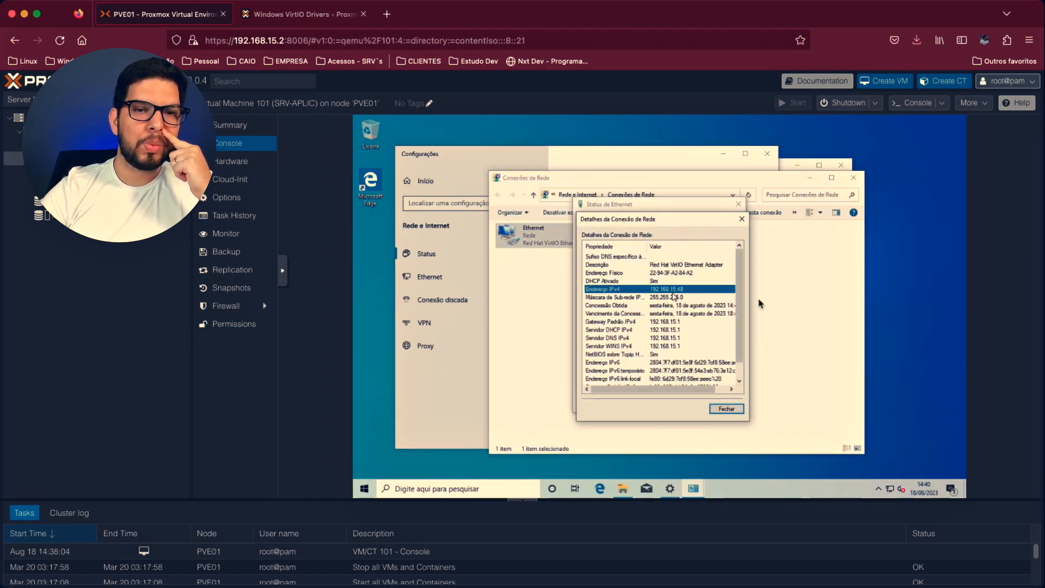
{"action": "left_click", "coordinate": [742, 218]}
{"action": "left_click", "coordinate": [738, 204]}
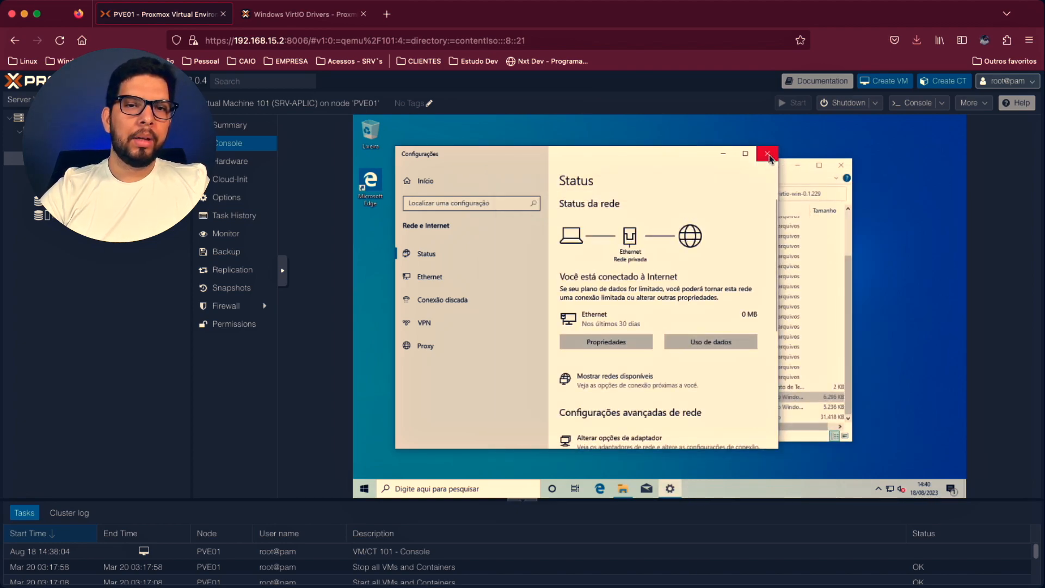
- Close the Settings and File Explorer windows and shut down Windows in the VM
{"action": "left_click", "coordinate": [767, 153]}
{"action": "left_click", "coordinate": [842, 166]}
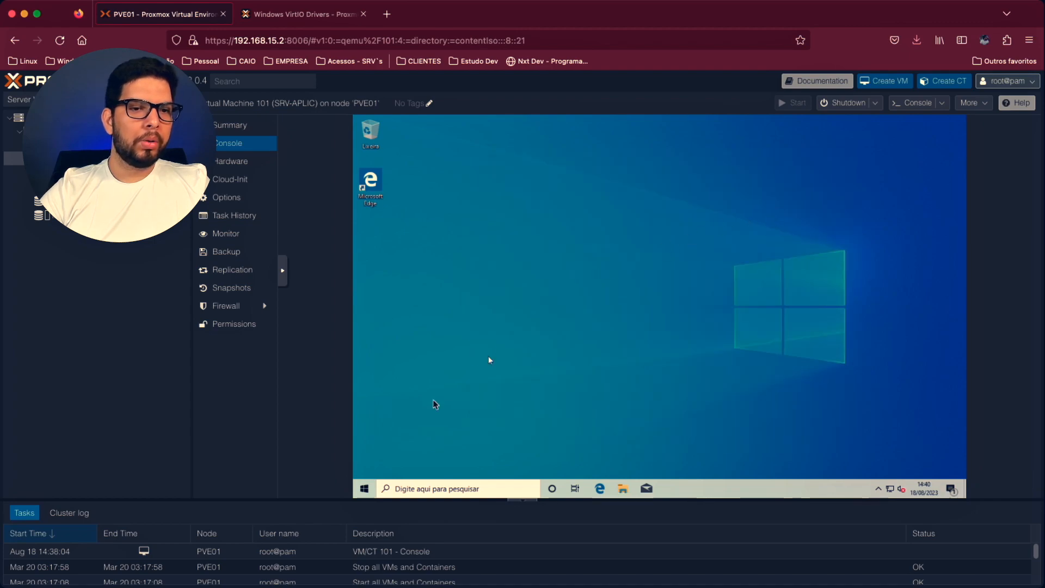
{"action": "right_click", "coordinate": [364, 487]}
{"action": "mouse_move", "coordinate": [422, 463]}
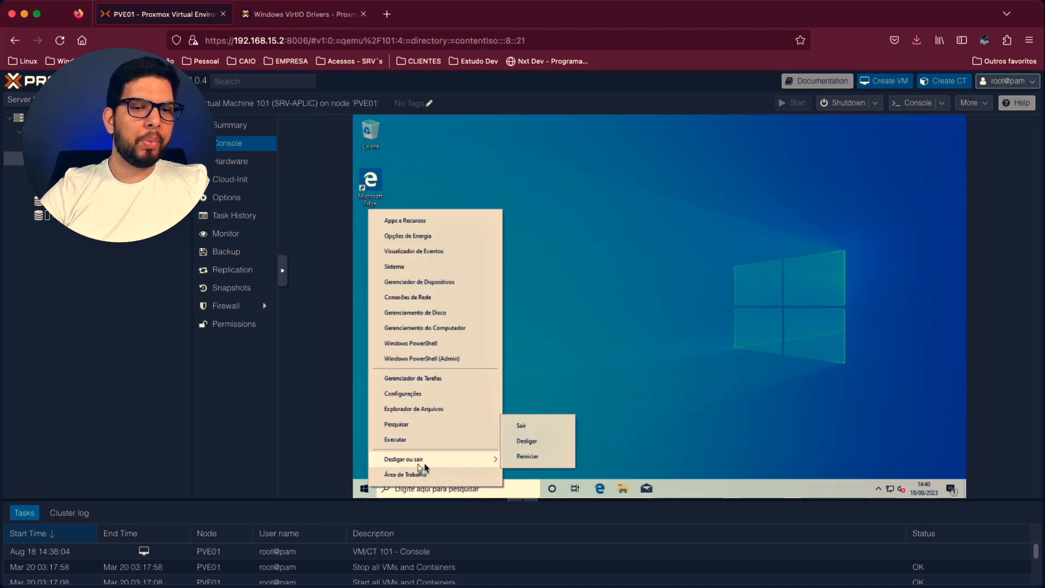
{"action": "left_click", "coordinate": [526, 441]}
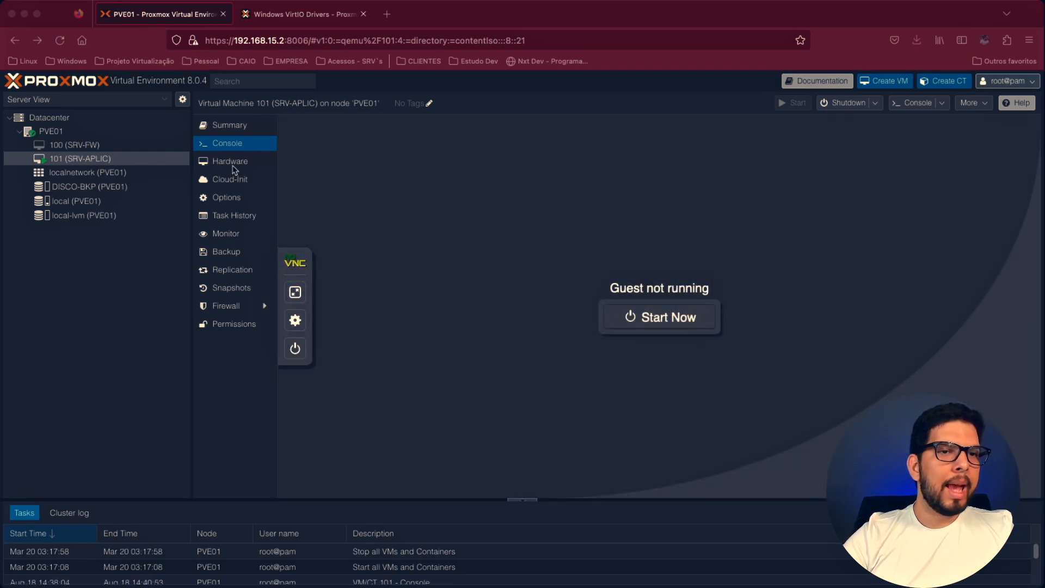
- Revert the pending change on CD/DVD Drive (ide0) in the hardware of VM 101 (SRV-APLIC) and remove that drive
{"action": "left_click", "coordinate": [233, 165]}
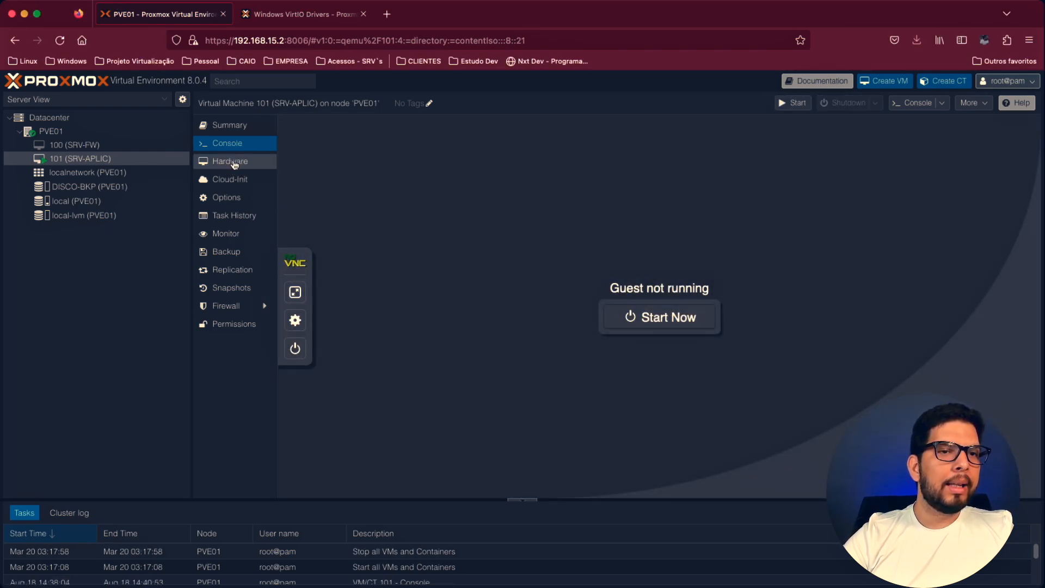
{"action": "left_click", "coordinate": [233, 161]}
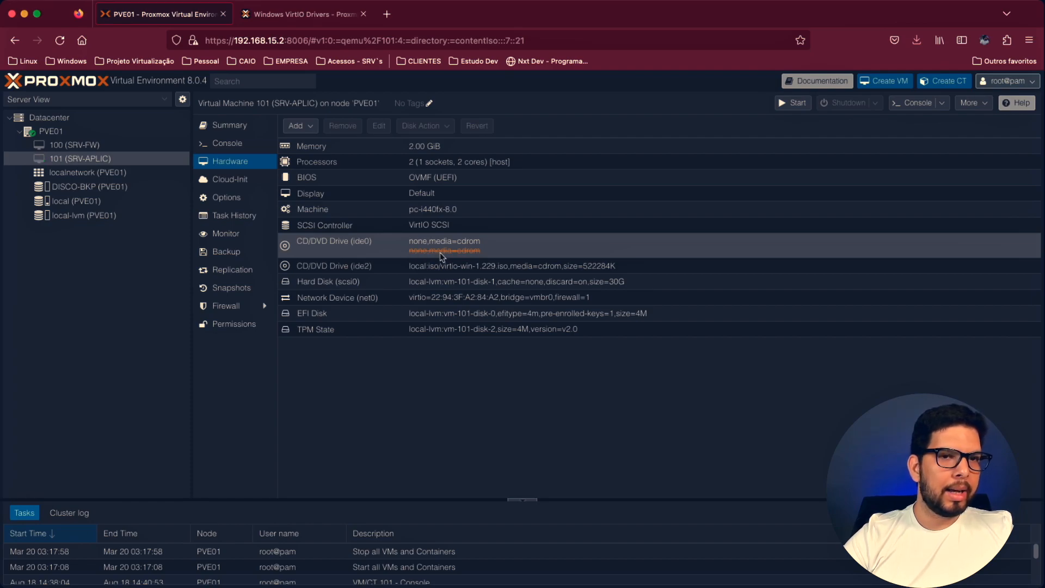
{"action": "left_click", "coordinate": [230, 179]}
{"action": "left_click", "coordinate": [230, 161]}
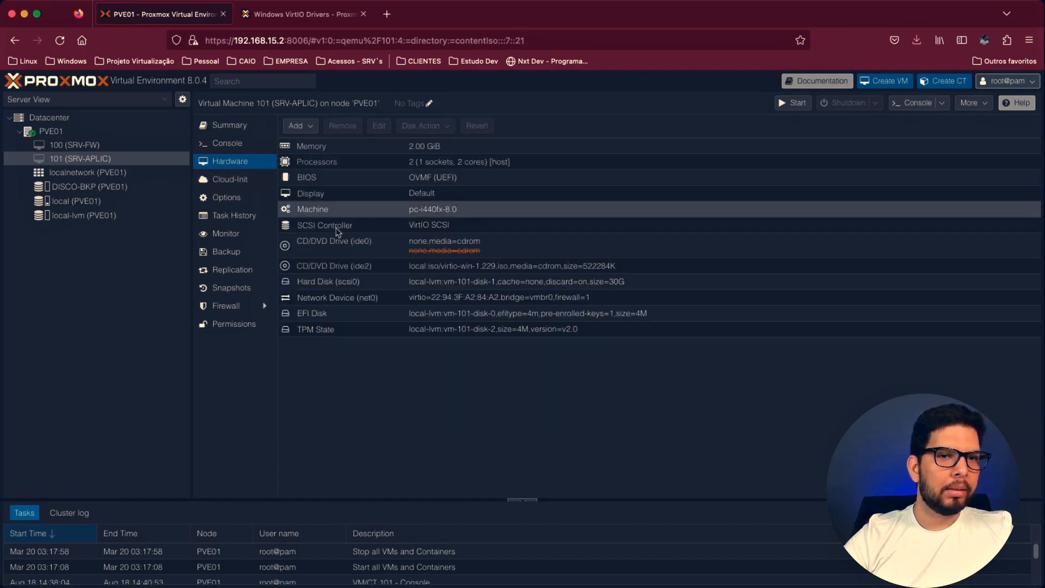
{"action": "left_click", "coordinate": [229, 146]}
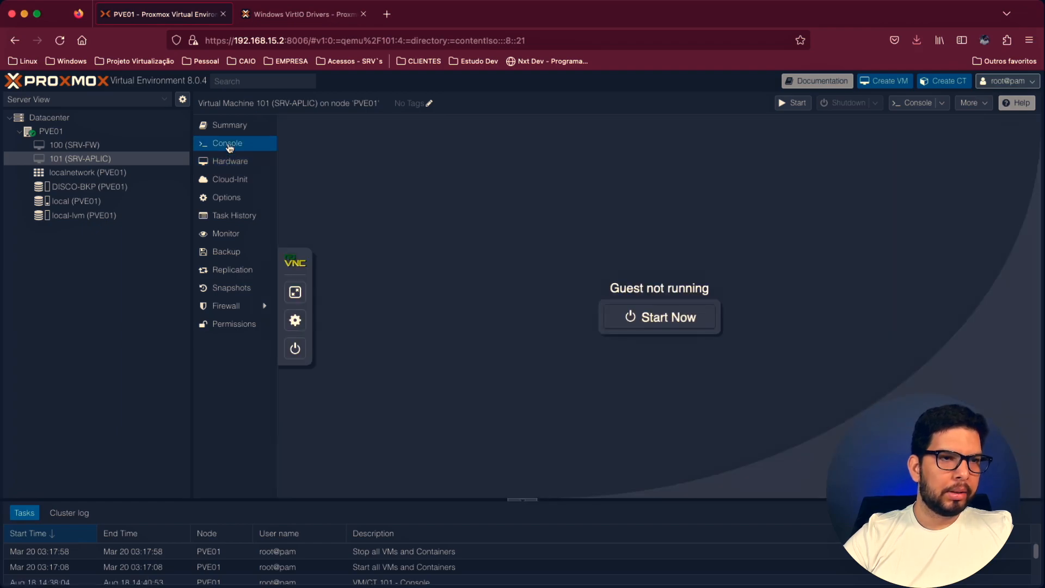
{"action": "left_click", "coordinate": [232, 164]}
{"action": "left_click", "coordinate": [458, 260]}
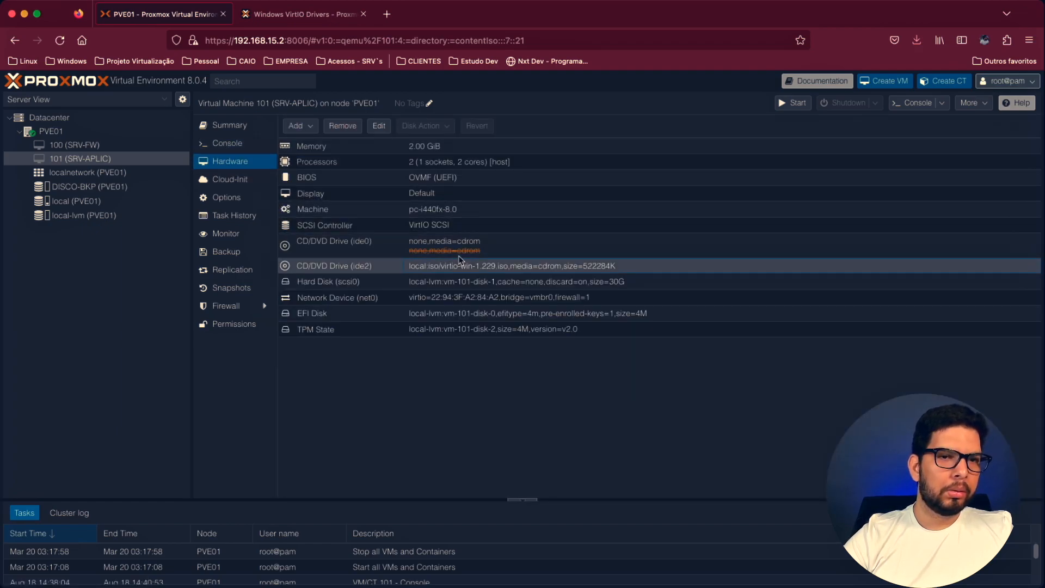
{"action": "left_click", "coordinate": [459, 248]}
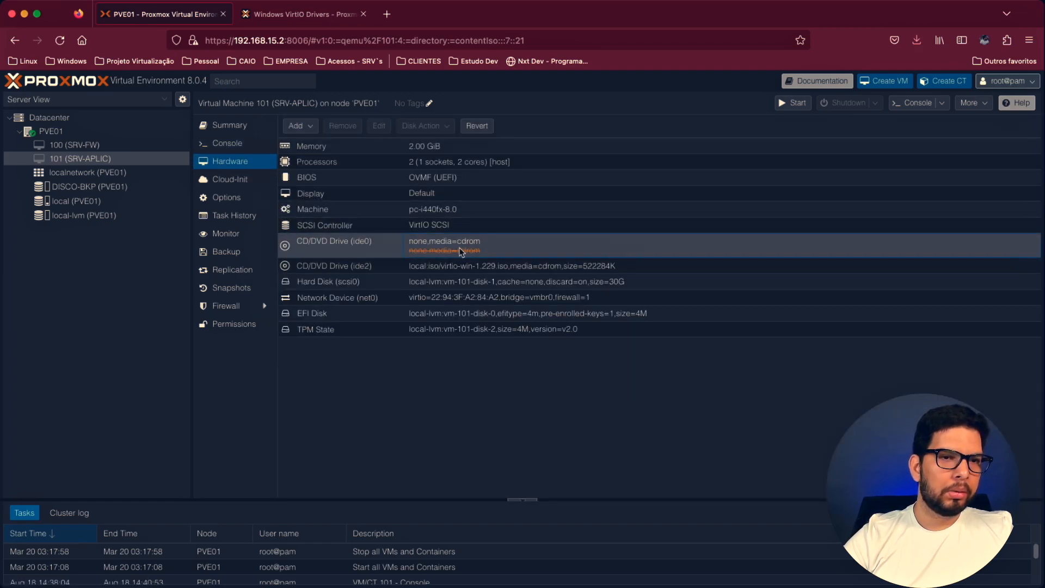
{"action": "left_click", "coordinate": [478, 126]}
{"action": "left_click", "coordinate": [343, 126]}
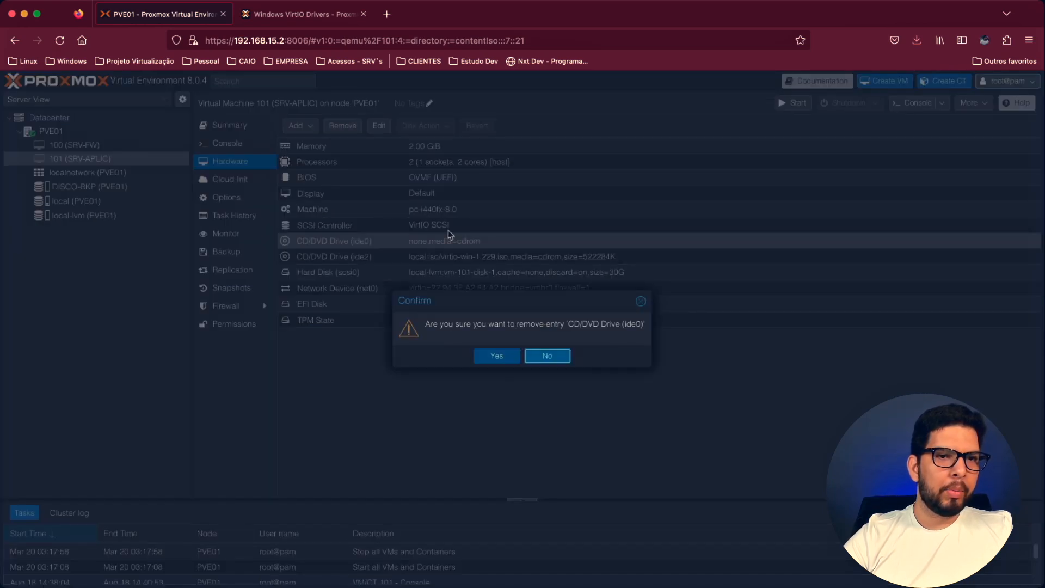
{"action": "left_click", "coordinate": [490, 355]}
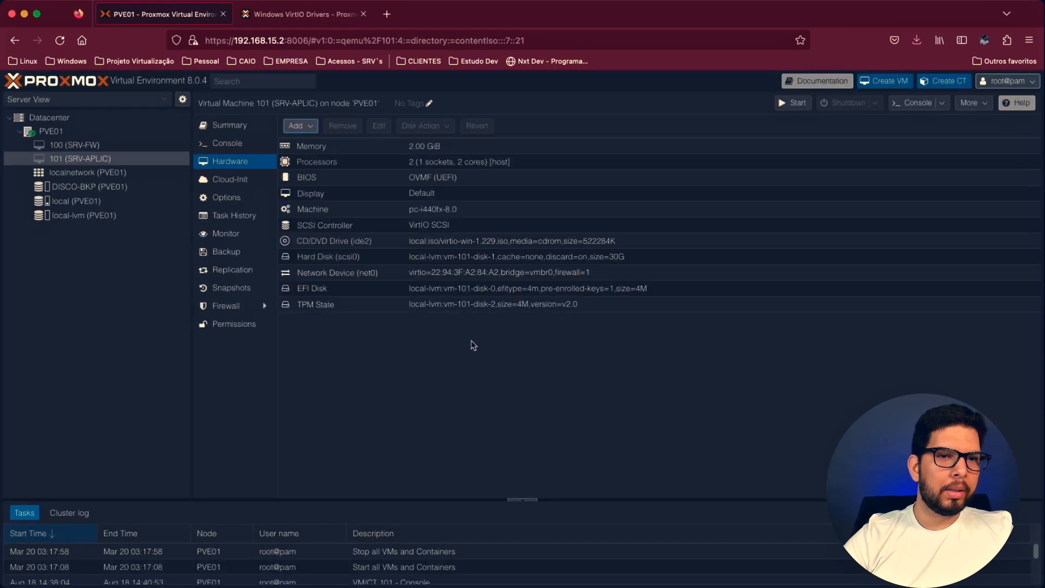
- Remove CD/DVD Drive (ide2), which holds the virtio-win-1.229.iso image, from the VM's hardware
{"action": "left_click", "coordinate": [440, 241]}
{"action": "left_click", "coordinate": [351, 130]}
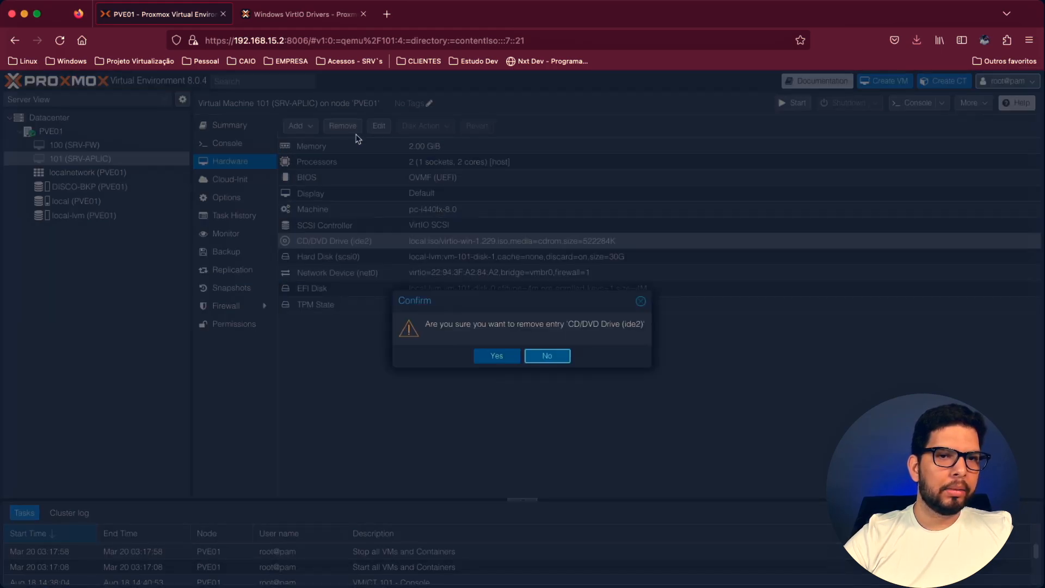
{"action": "left_click", "coordinate": [496, 356]}
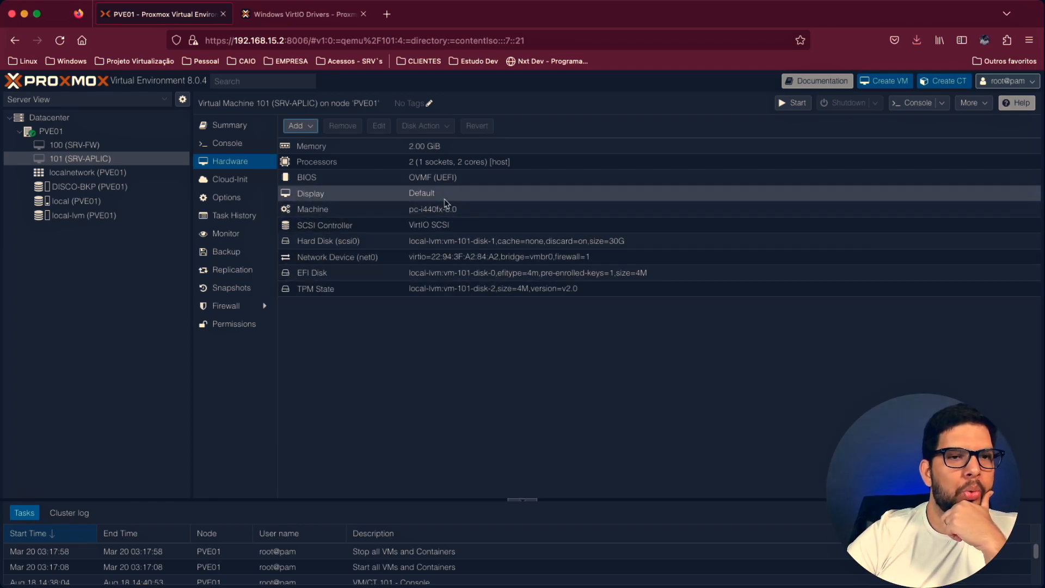
- Start VM 101 (SRV-APLIC) and sign in to Windows through its console with the account password
{"action": "left_click", "coordinate": [788, 108]}
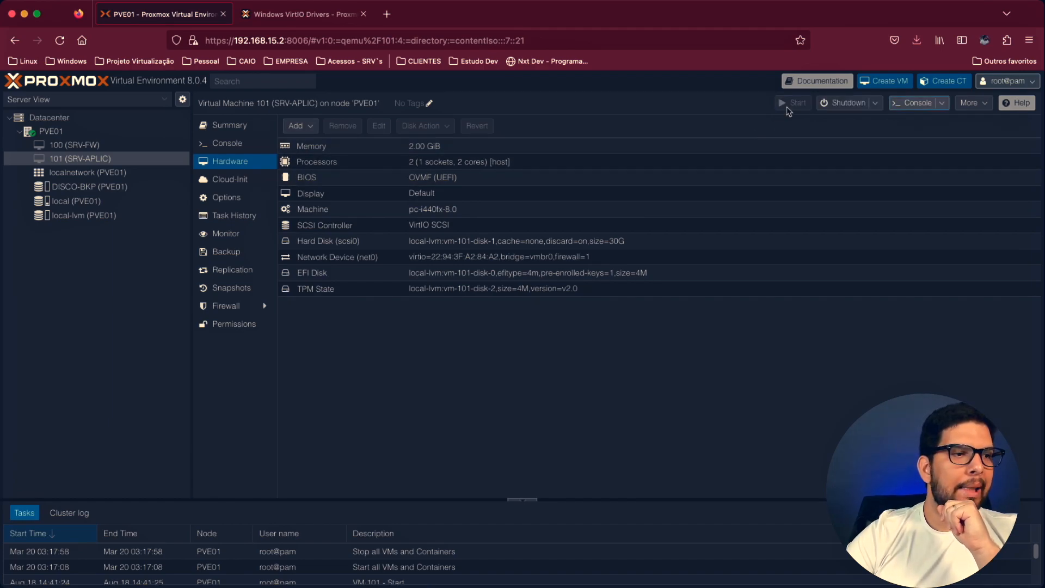
{"action": "left_click", "coordinate": [243, 132]}
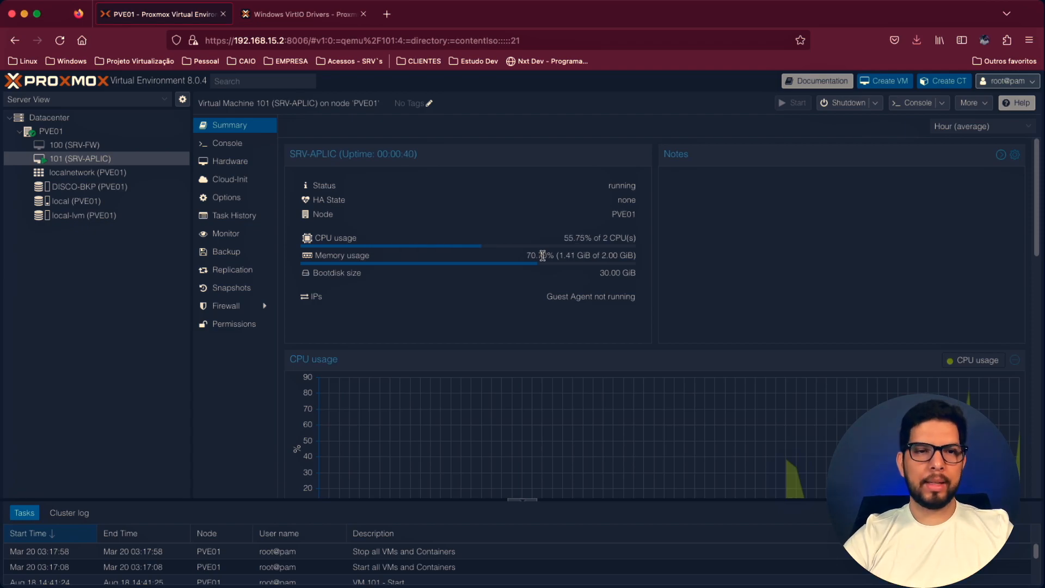
{"action": "left_click", "coordinate": [273, 150]}
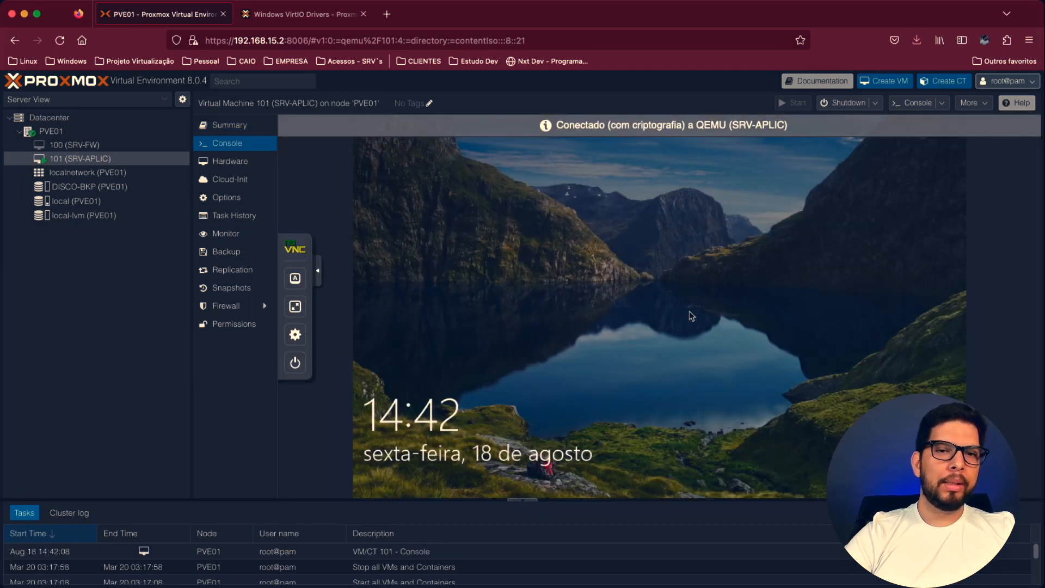
{"action": "left_click", "coordinate": [664, 335]}
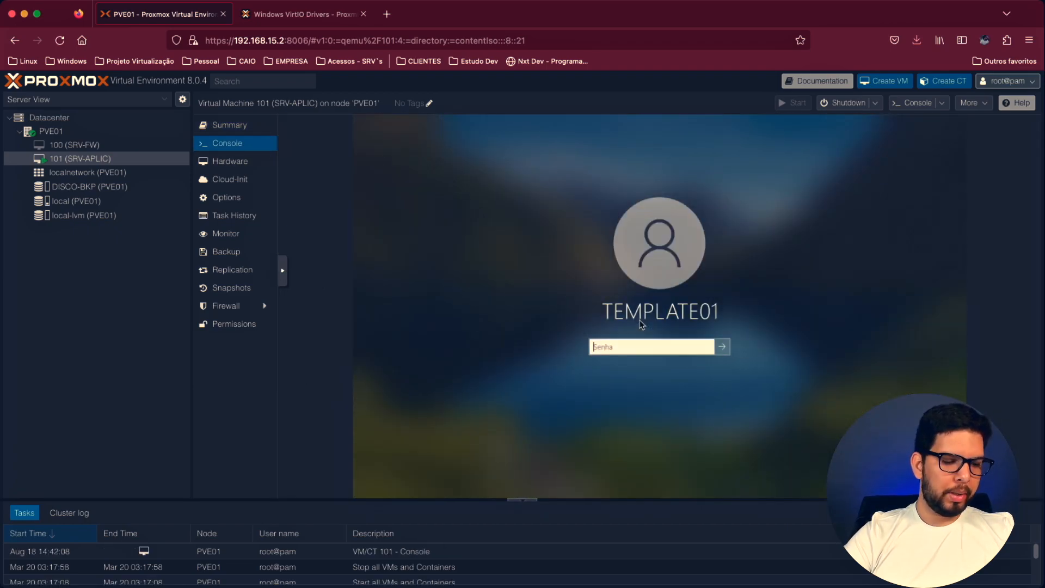
{"action": "type", "text": "******"}
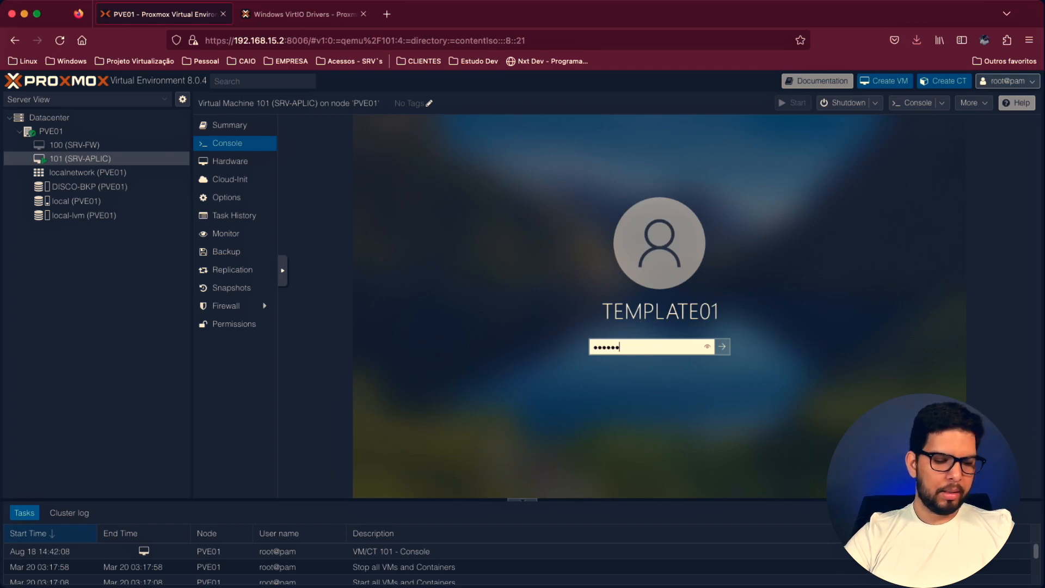
{"action": "key", "text": "Return"}
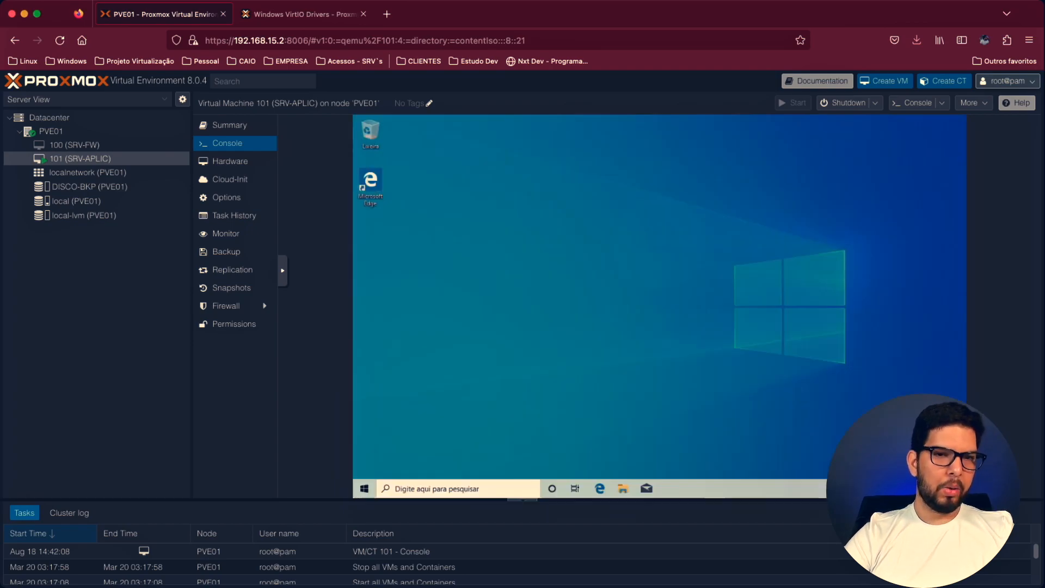
- Check the IPs and guest agent status in the summary of VM 101 (SRV-APLIC)
{"action": "left_click", "coordinate": [243, 130]}
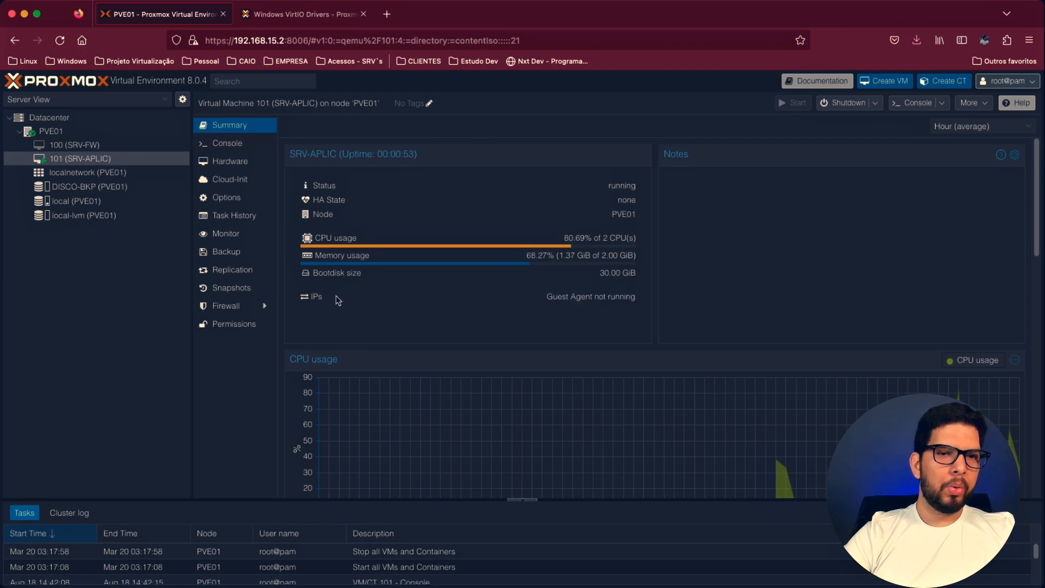
{"action": "left_click_drag", "start_coordinate": [546, 306], "coordinate": [579, 303]}
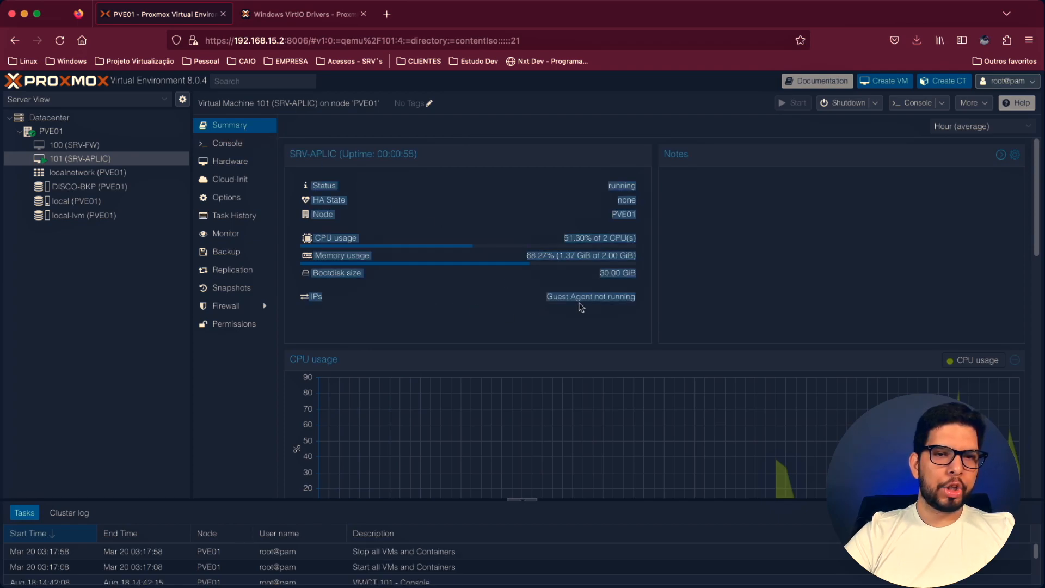
{"action": "left_click", "coordinate": [619, 303]}
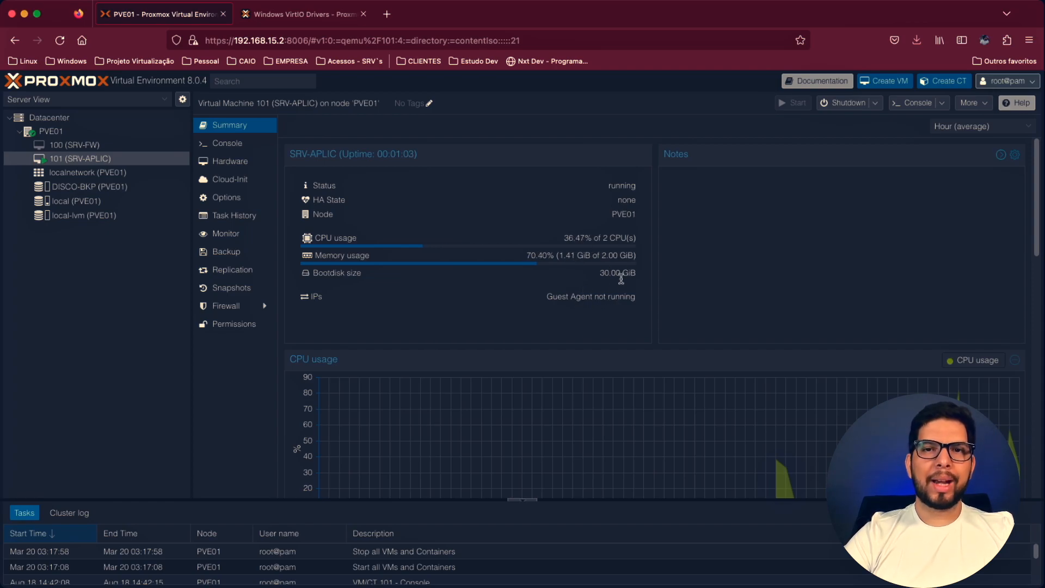
- Check the QEMU Guest Agent settings in the options of VM 101 (SRV-APLIC) and leave them without changes
{"action": "left_click", "coordinate": [223, 197]}
{"action": "double_click", "coordinate": [457, 351]}
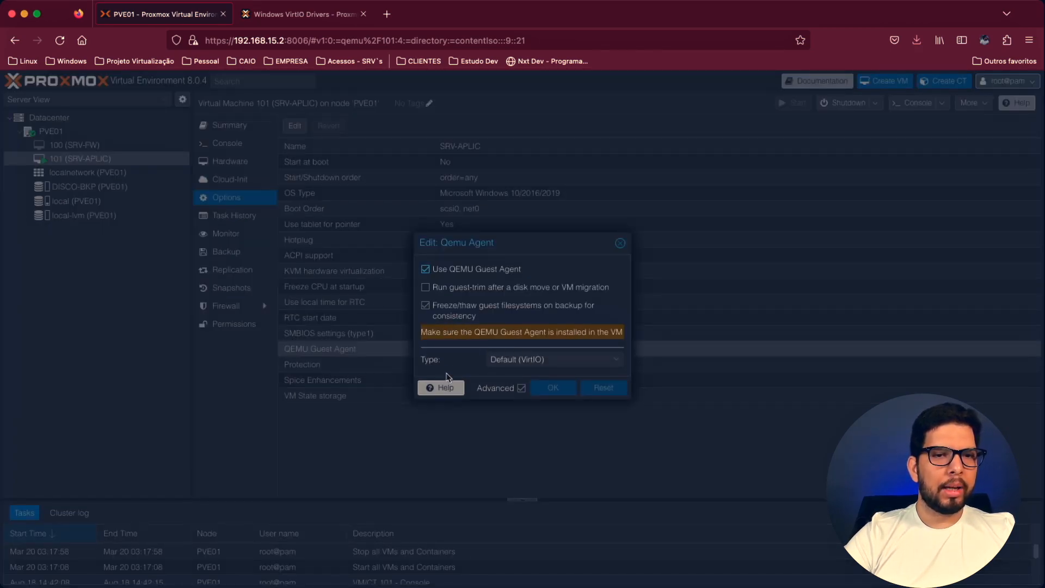
{"action": "left_click", "coordinate": [620, 244]}
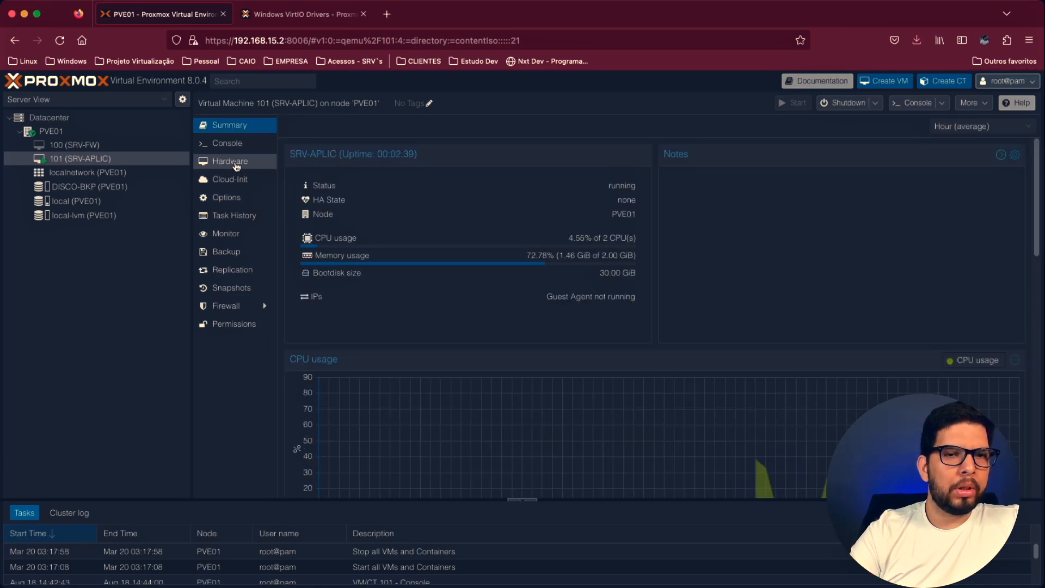
- Add a CD/DVD drive on IDE 2 to VM 101 (SRV-APLIC), using virtio-win-1.229.iso from the local storage
{"action": "left_click", "coordinate": [235, 163]}
{"action": "left_click", "coordinate": [301, 129]}
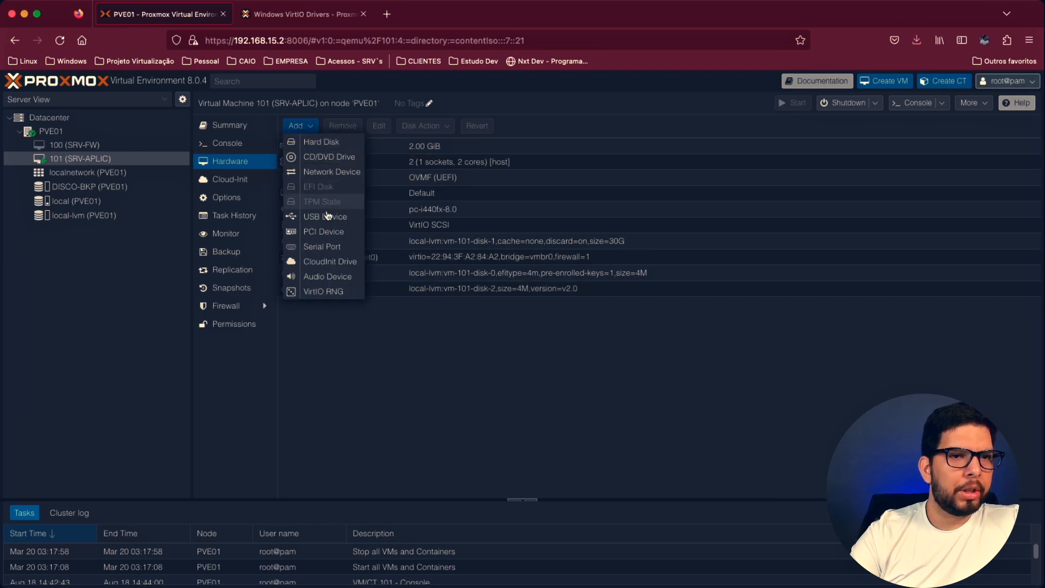
{"action": "left_click", "coordinate": [343, 157]}
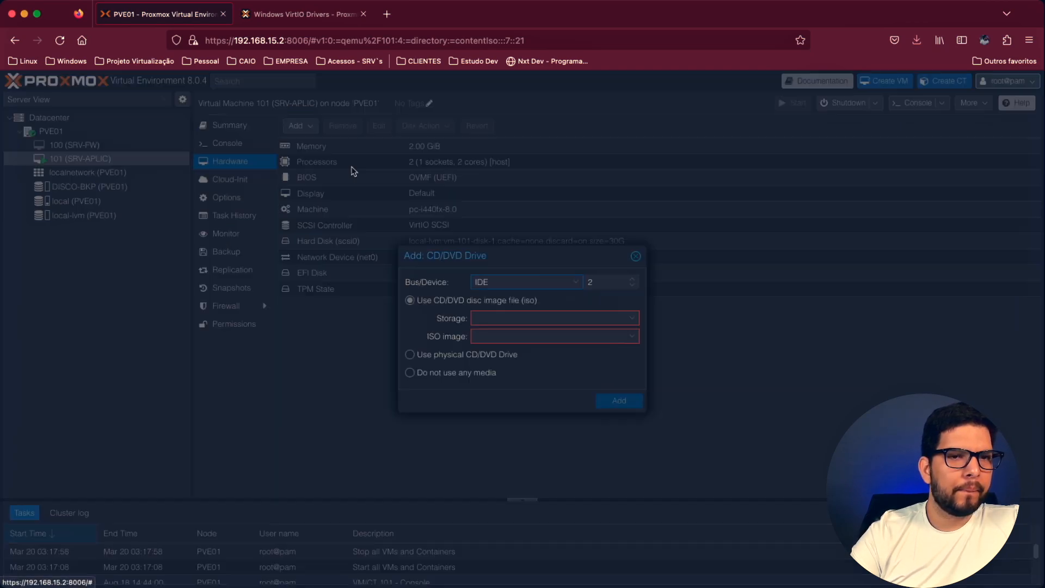
{"action": "left_click", "coordinate": [507, 318]}
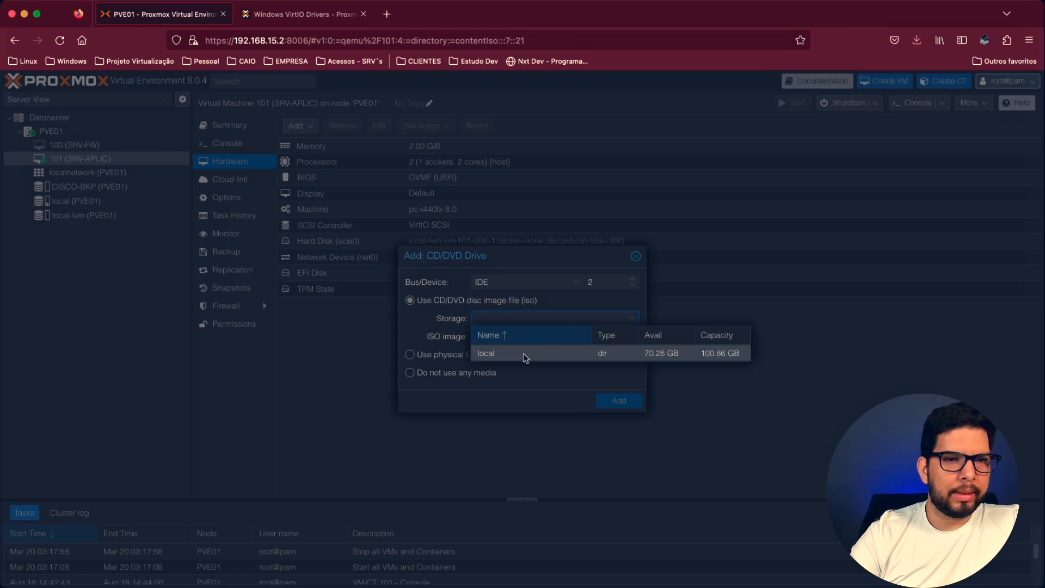
{"action": "left_click", "coordinate": [525, 357]}
{"action": "left_click", "coordinate": [505, 338]}
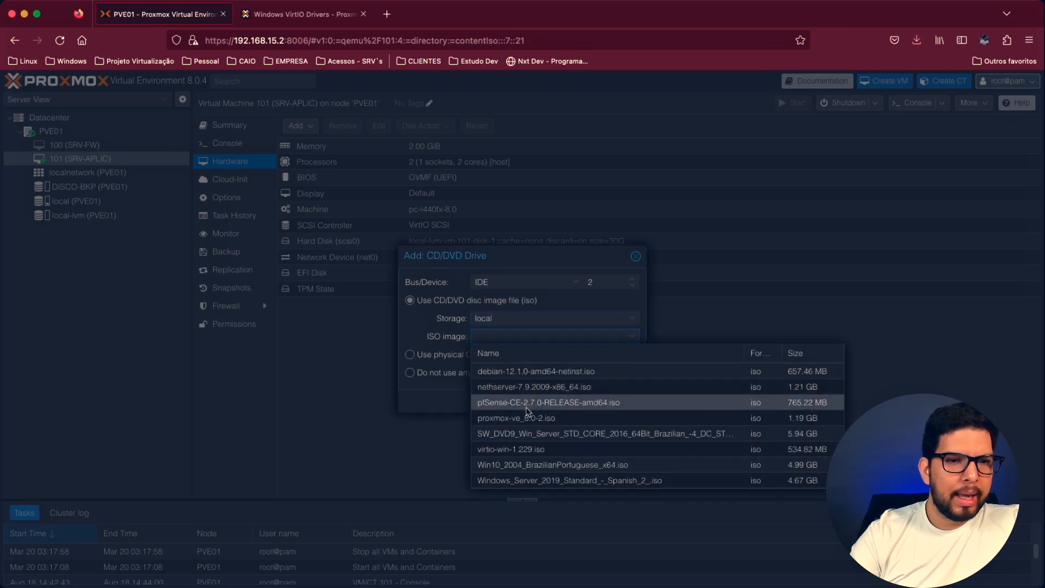
{"action": "left_click", "coordinate": [554, 449]}
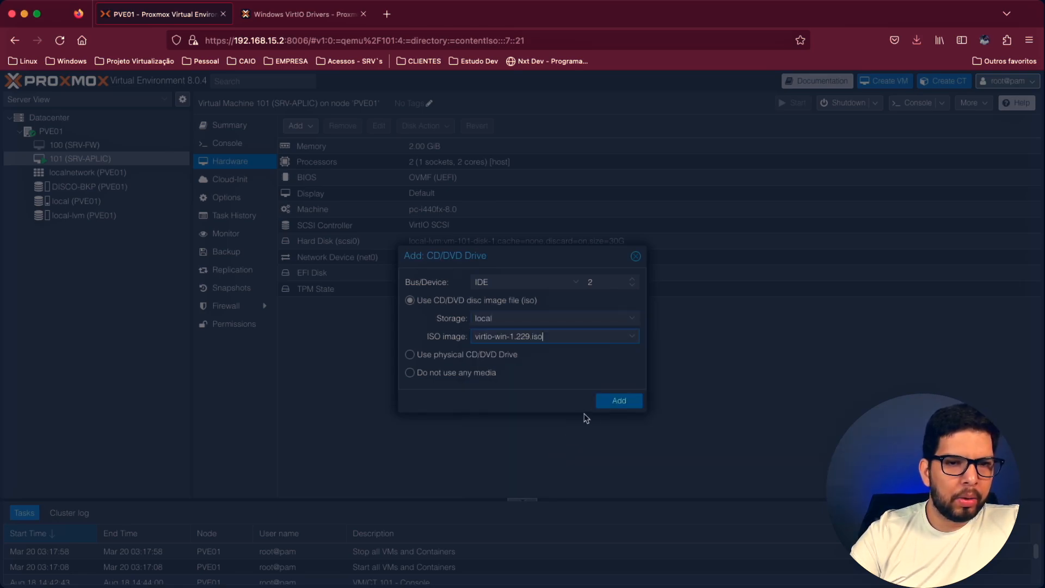
{"action": "left_click", "coordinate": [619, 401]}
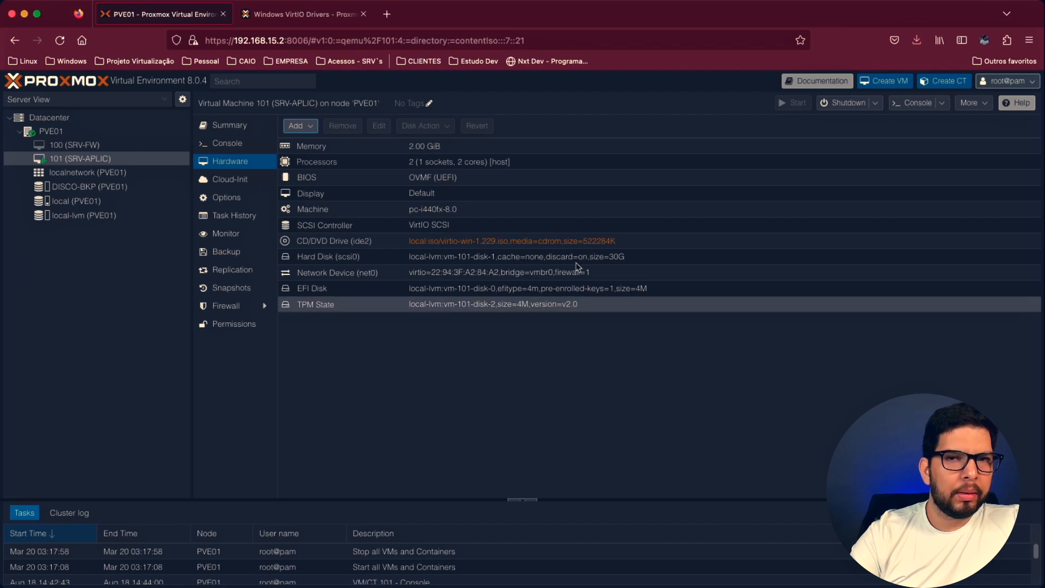
- Stop VM 101 (SRV-APLIC), start it again and open its console
{"action": "left_click", "coordinate": [875, 103]}
{"action": "left_click", "coordinate": [846, 164]}
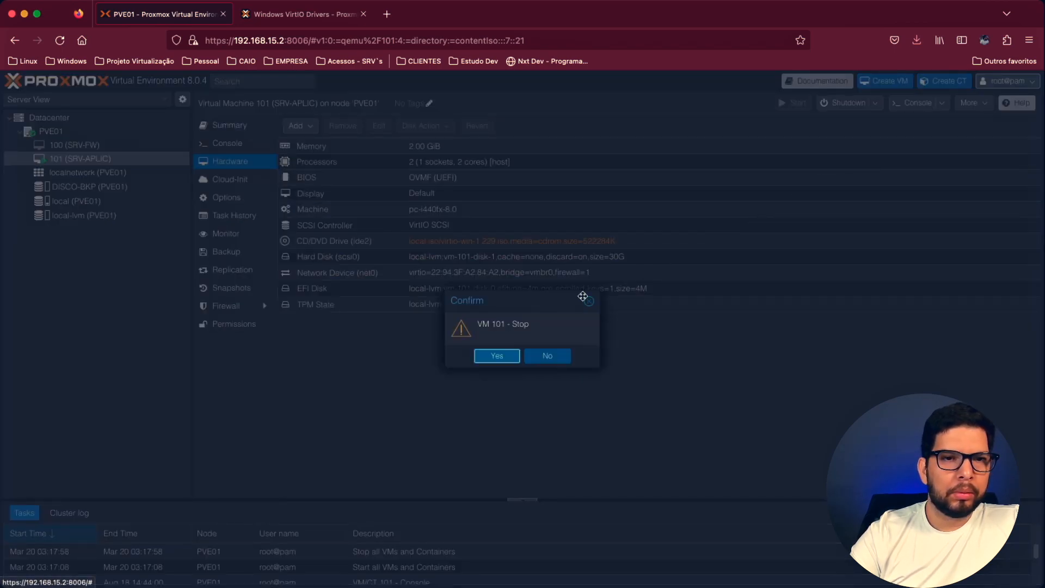
{"action": "left_click", "coordinate": [497, 355]}
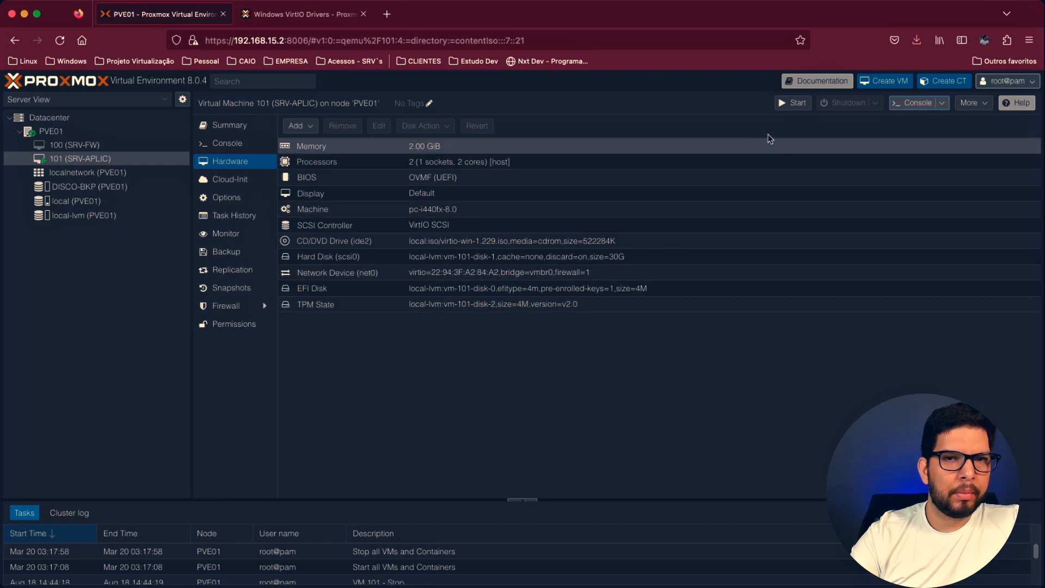
{"action": "left_click", "coordinate": [796, 103]}
{"action": "left_click", "coordinate": [222, 144]}
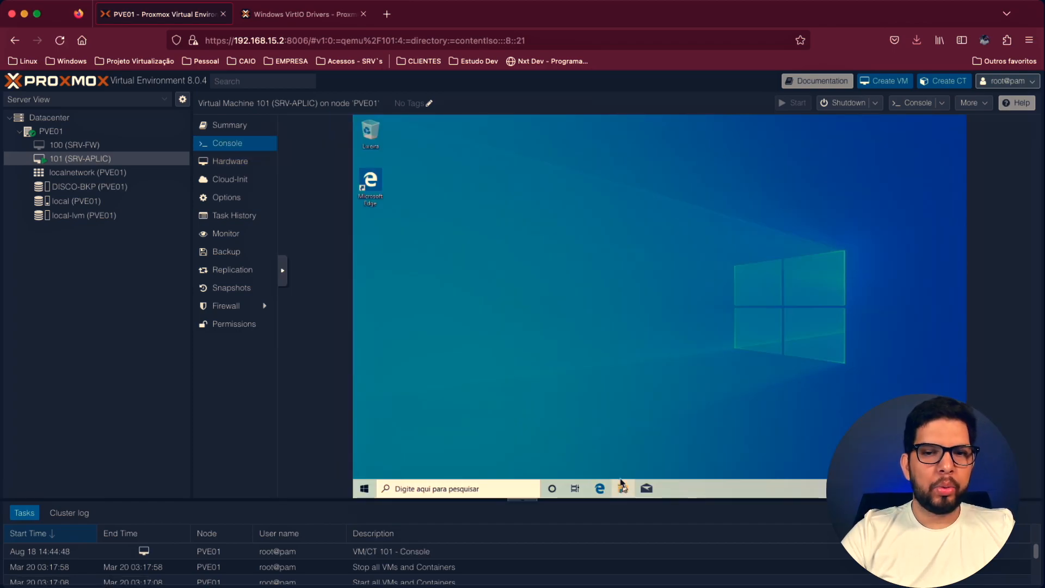
- Install qemu-ga-x86_64 in Windows from the guest-agent folder of the virtio-win CD, allowing it to make changes to the device
{"action": "left_click", "coordinate": [622, 488]}
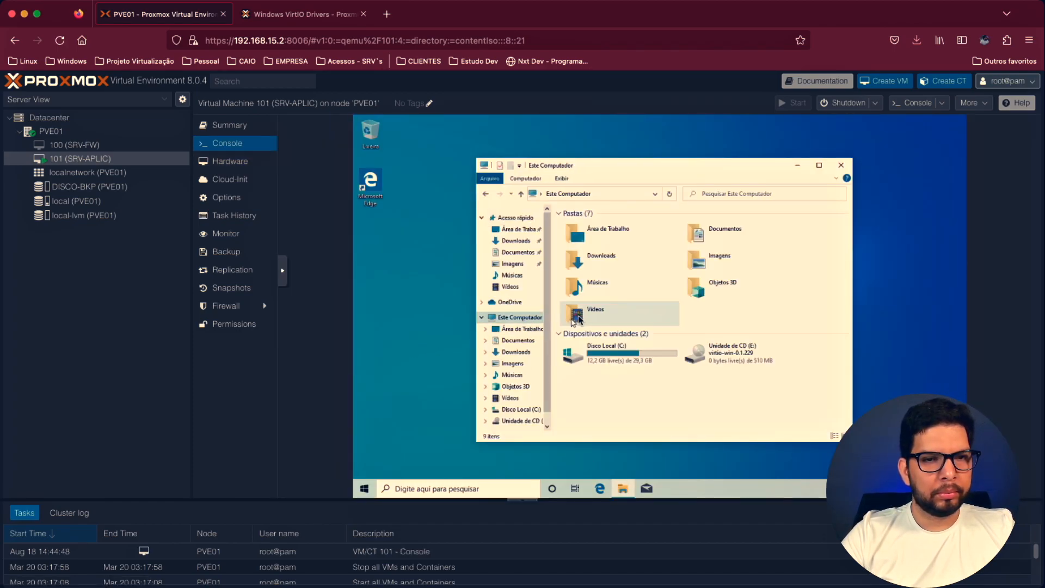
{"action": "double_click", "coordinate": [697, 354]}
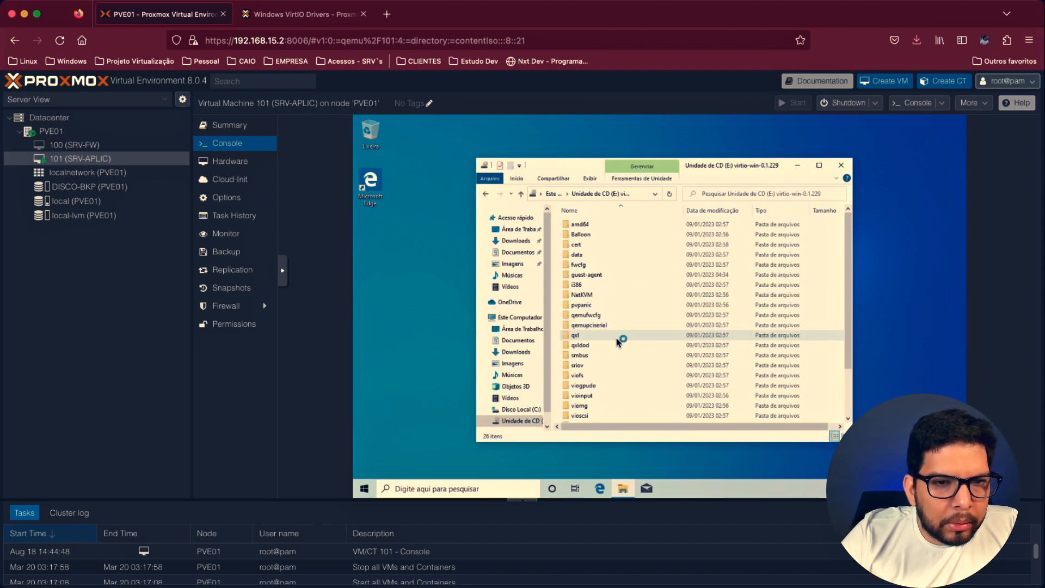
{"action": "double_click", "coordinate": [598, 275]}
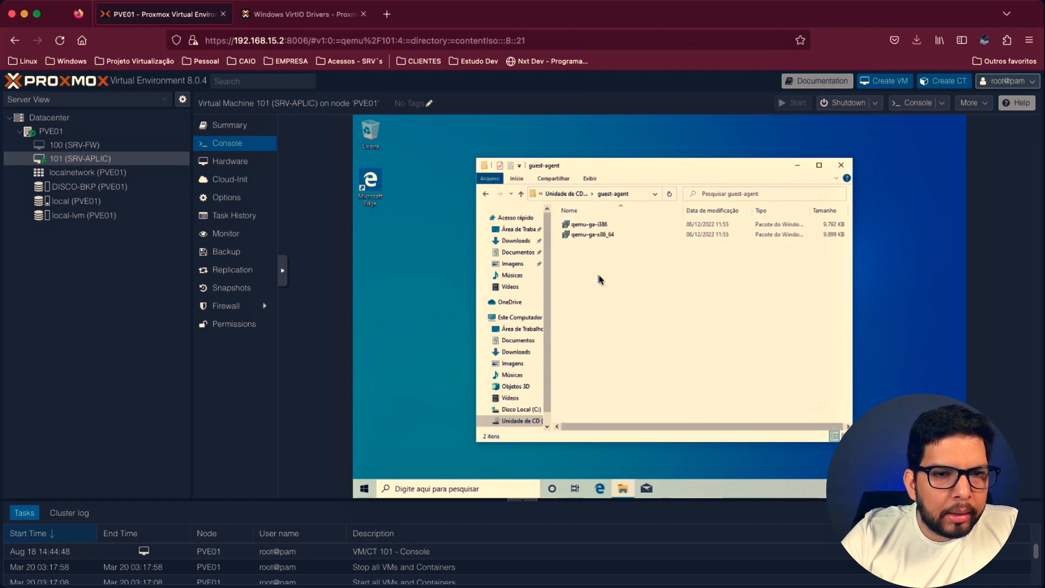
{"action": "double_click", "coordinate": [601, 236]}
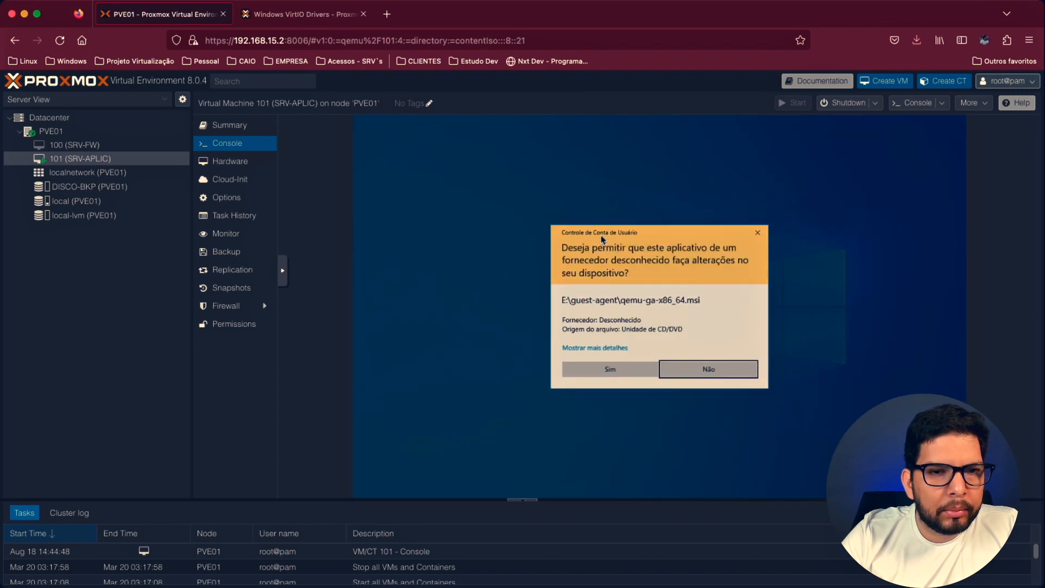
{"action": "left_click", "coordinate": [601, 366]}
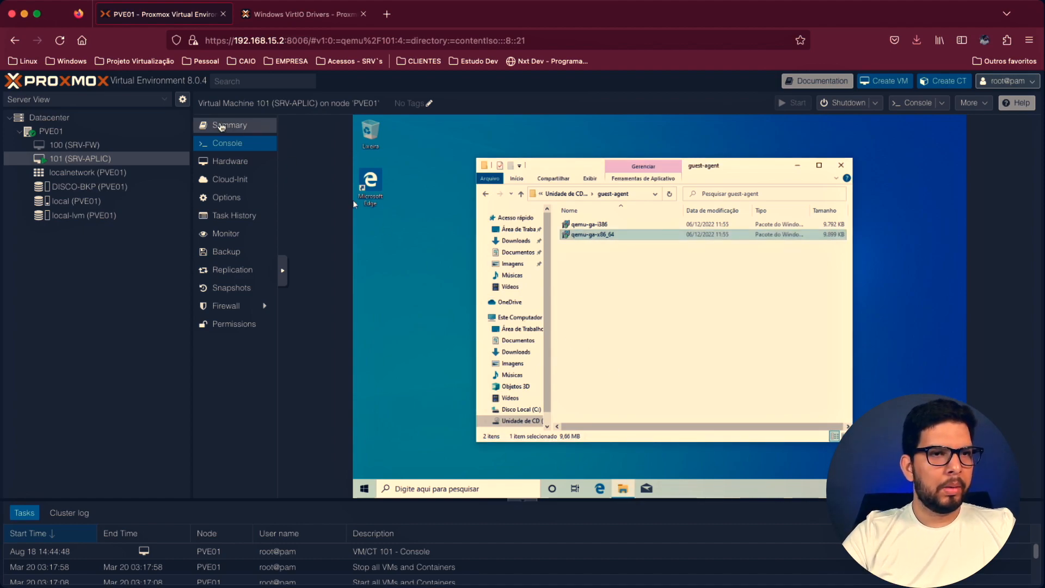
- Check the VM's IPs in its summary and view the full guest agent network information
{"action": "left_click", "coordinate": [228, 129]}
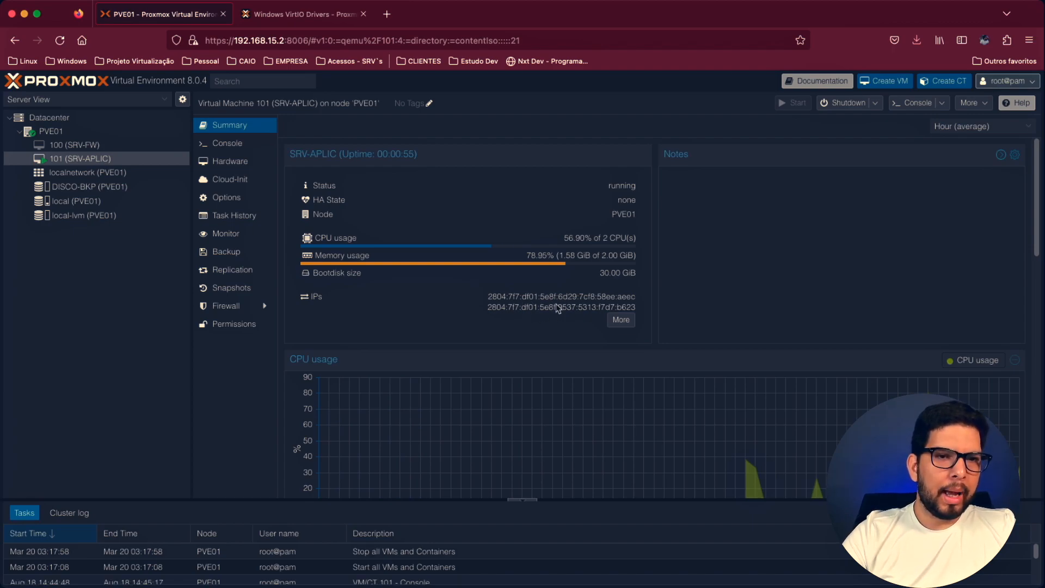
{"action": "left_click", "coordinate": [619, 321]}
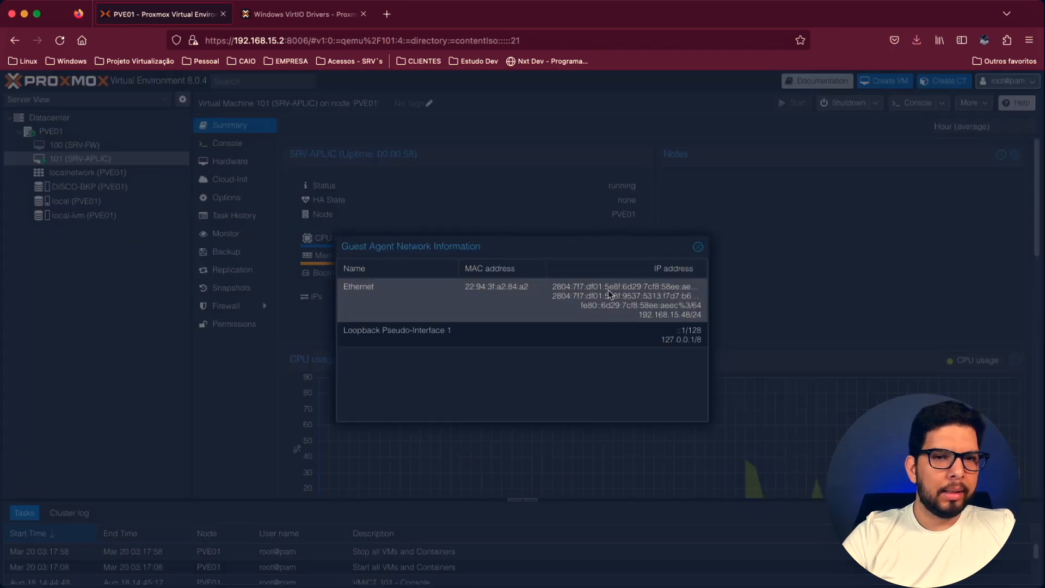
{"action": "left_click", "coordinate": [613, 331]}
{"action": "left_click", "coordinate": [698, 248]}
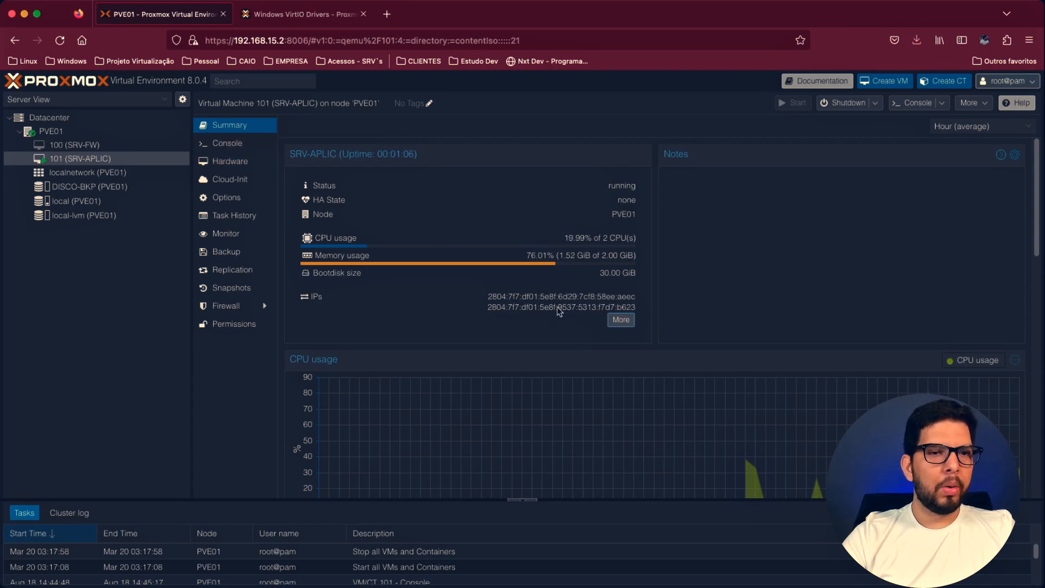
- Browse the Balloon drivers for w10 x86 and the remaining virtio-win CD contents in Windows, and close the file window
{"action": "left_click", "coordinate": [242, 144]}
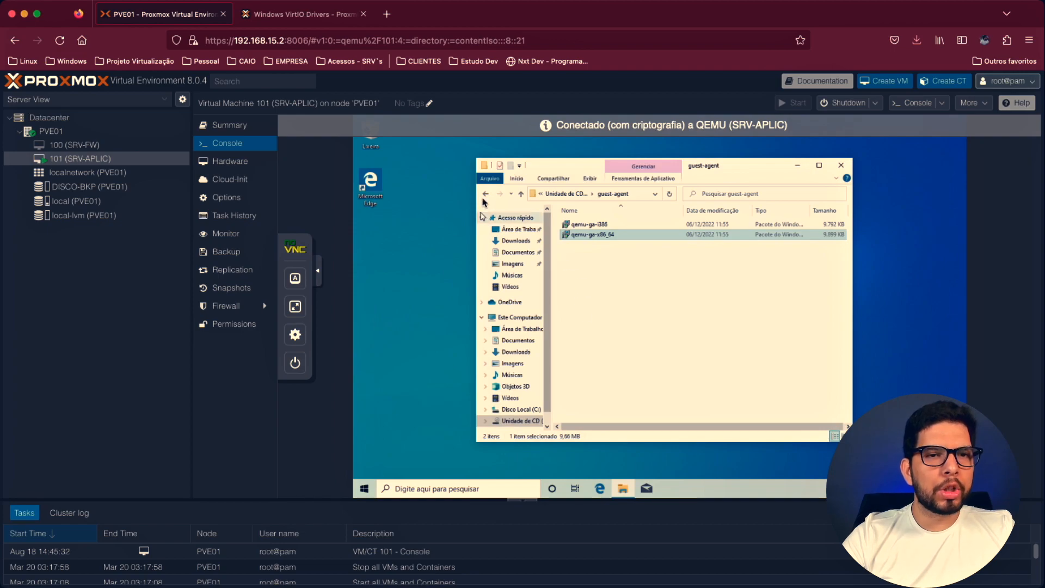
{"action": "left_click", "coordinate": [483, 196]}
{"action": "double_click", "coordinate": [586, 235]}
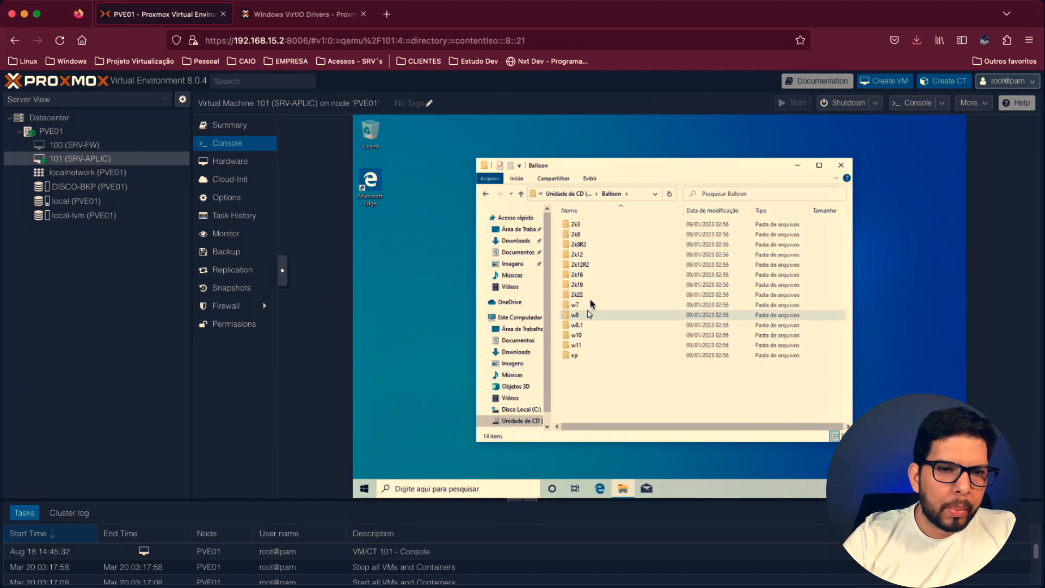
{"action": "double_click", "coordinate": [587, 335]}
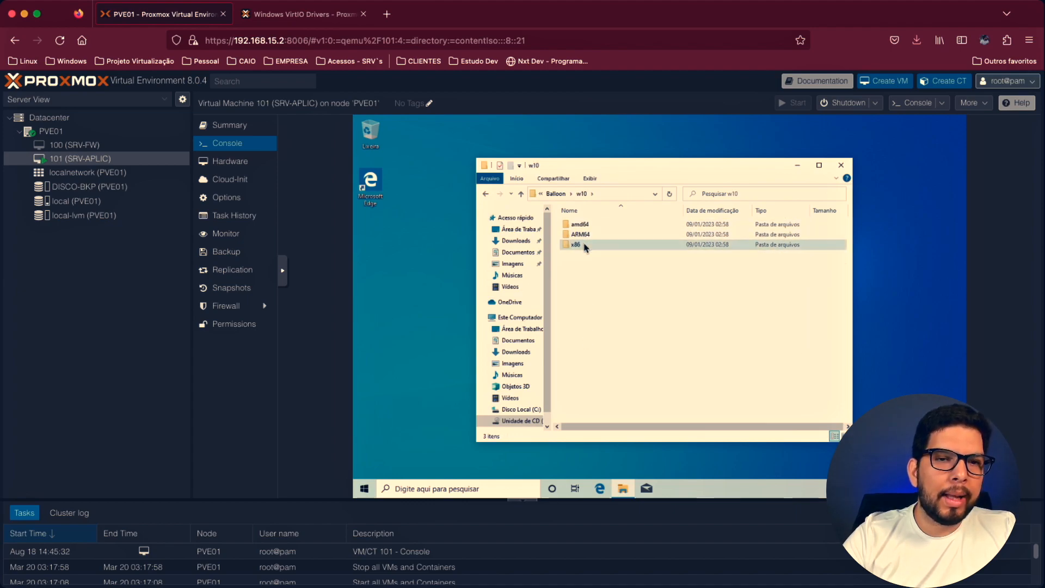
{"action": "double_click", "coordinate": [580, 244]}
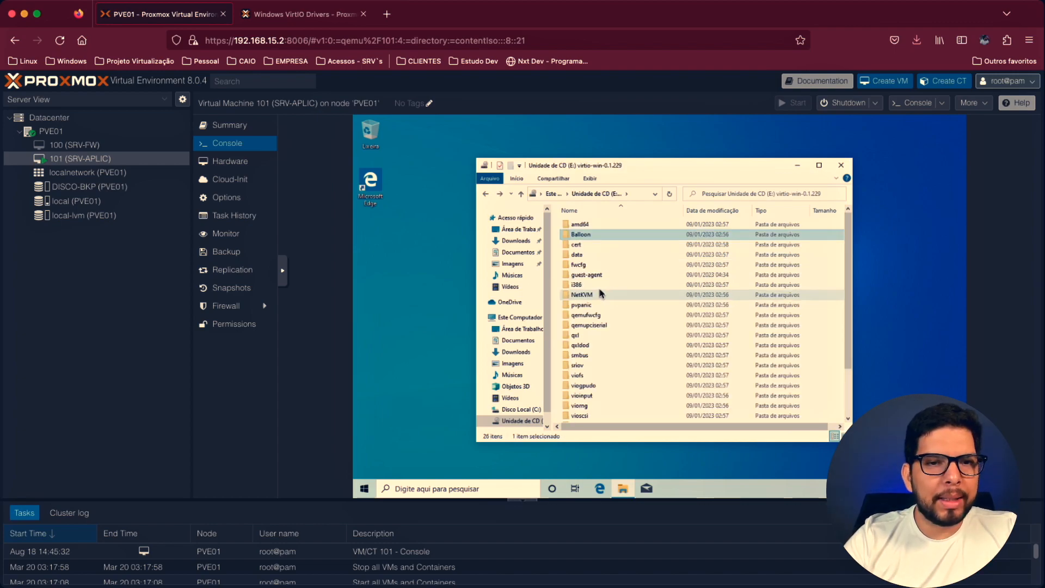
{"action": "scroll", "coordinate": [601, 294], "scroll_direction": "down", "scroll_amount": 2}
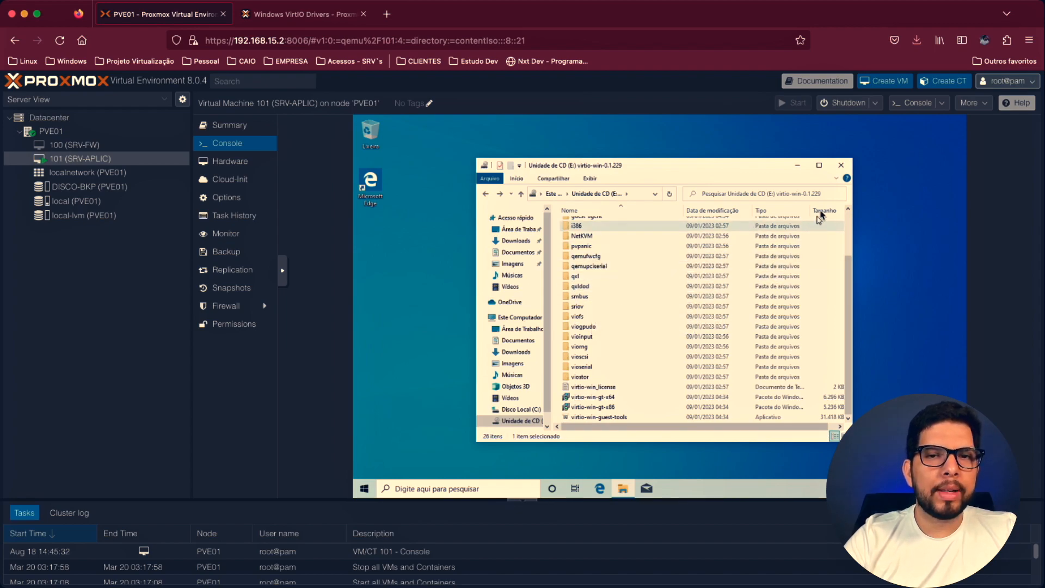
{"action": "left_click", "coordinate": [841, 165]}
- Set CD/DVD Drive (ide2) of VM 101 (SRV-APLIC) to use no media and remove that drive from the hardware
{"action": "left_click", "coordinate": [255, 171]}
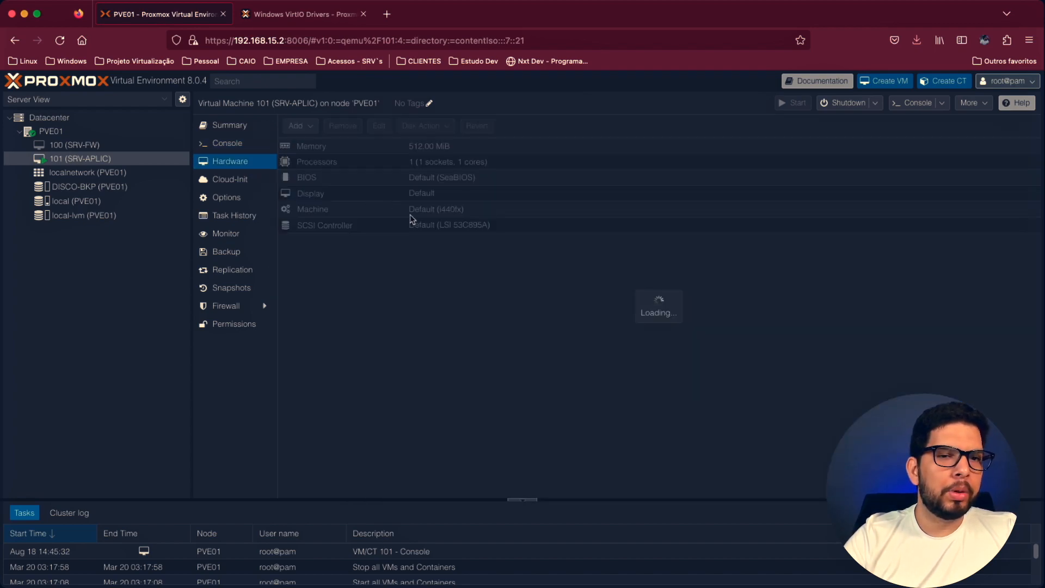
{"action": "left_click", "coordinate": [467, 242]}
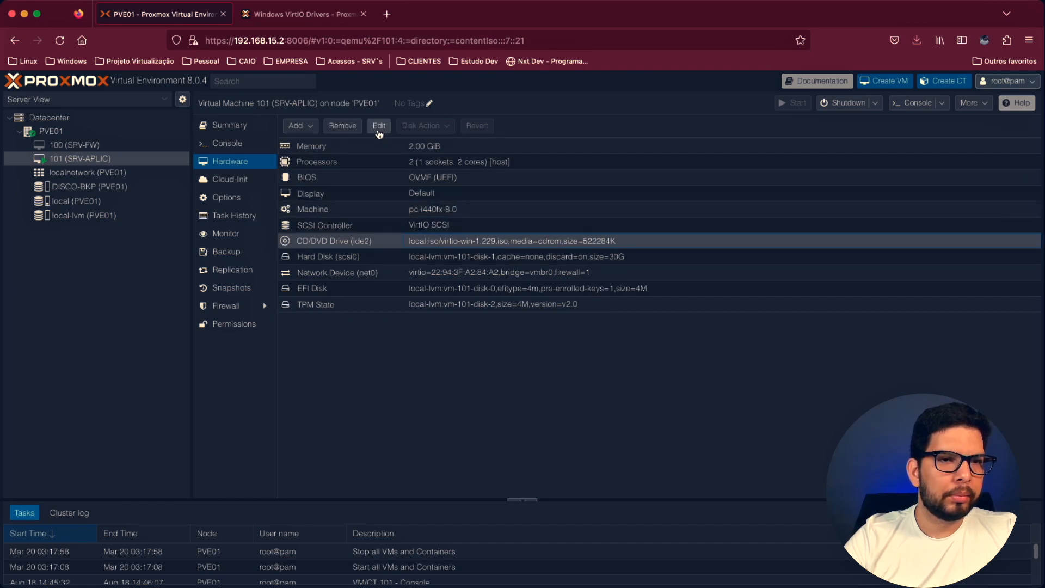
{"action": "left_click", "coordinate": [379, 126]}
{"action": "left_click", "coordinate": [453, 364]}
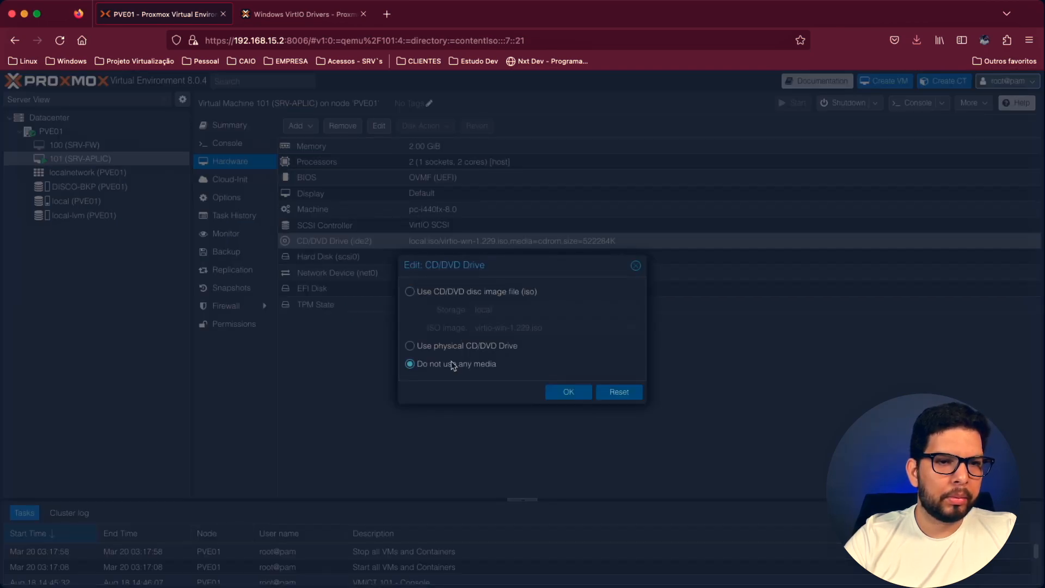
{"action": "left_click", "coordinate": [550, 393]}
{"action": "left_click", "coordinate": [342, 126]}
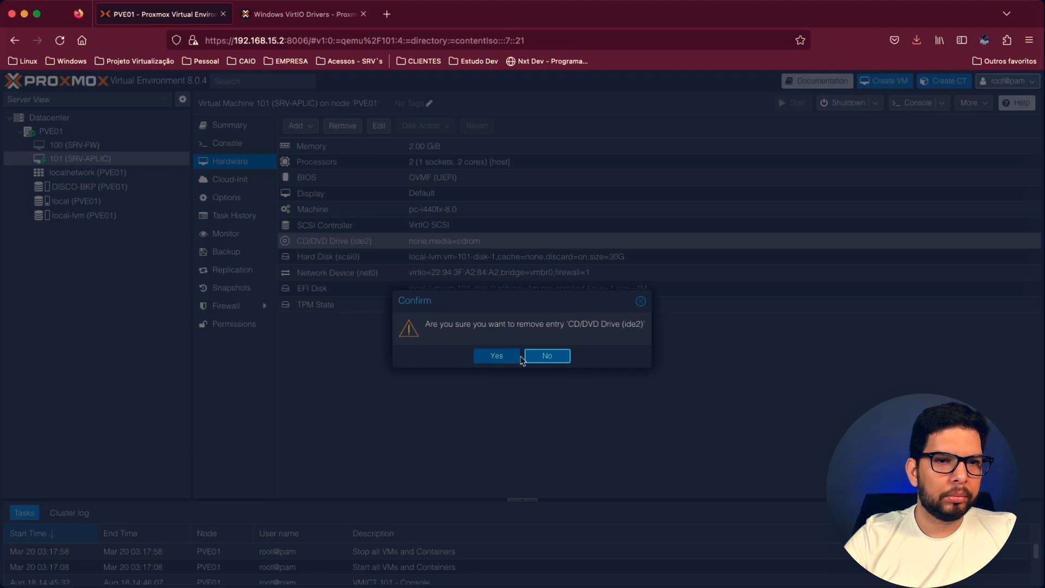
{"action": "left_click", "coordinate": [497, 357]}
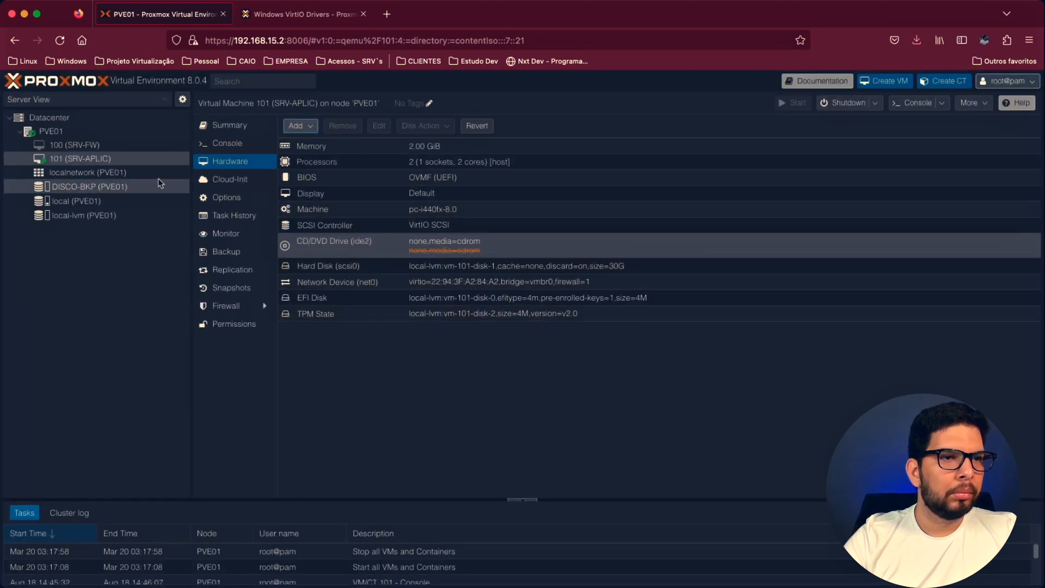
- Check the console and backup list of VM 101 (SRV-APLIC), and review the scheduled backup job of the Datacenter
{"action": "left_click", "coordinate": [227, 143]}
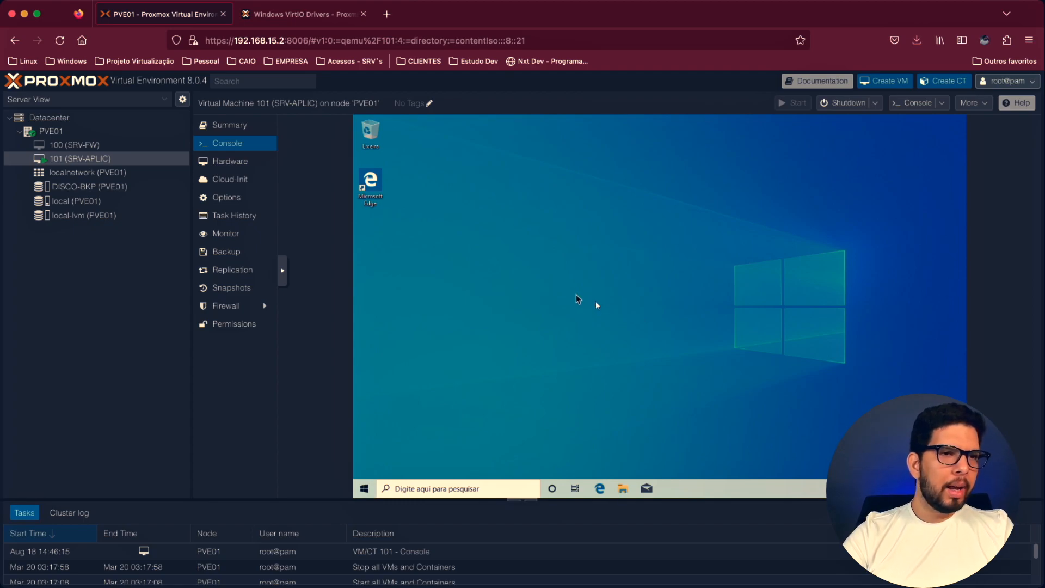
{"action": "left_click", "coordinate": [238, 252]}
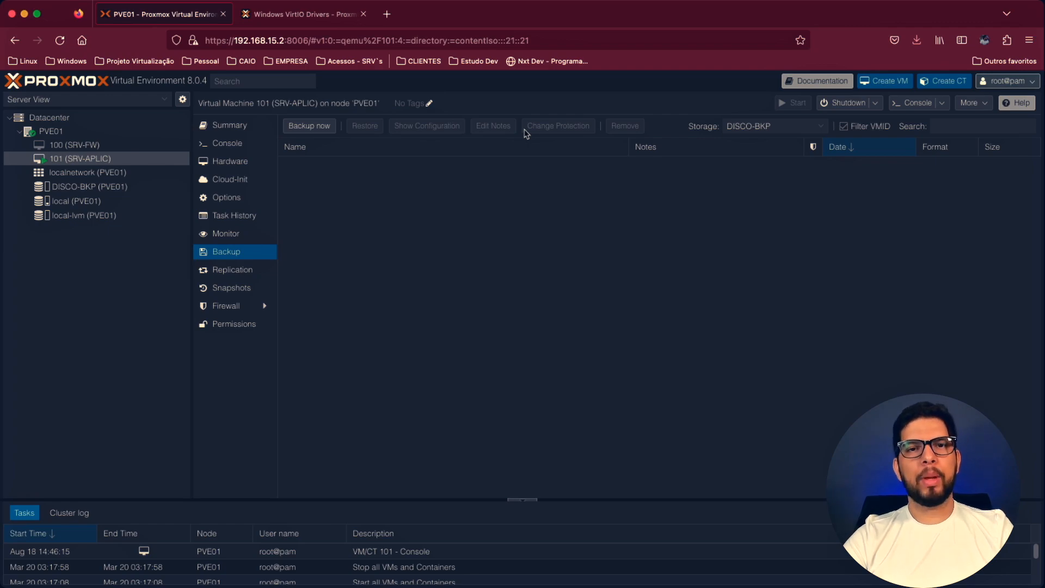
{"action": "left_click", "coordinate": [53, 121]}
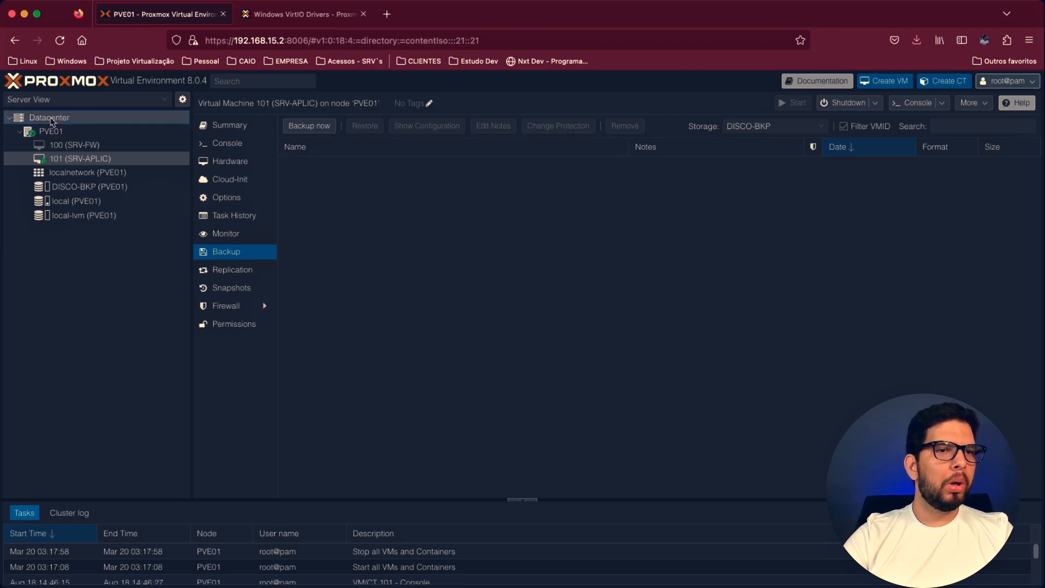
{"action": "left_click", "coordinate": [388, 165]}
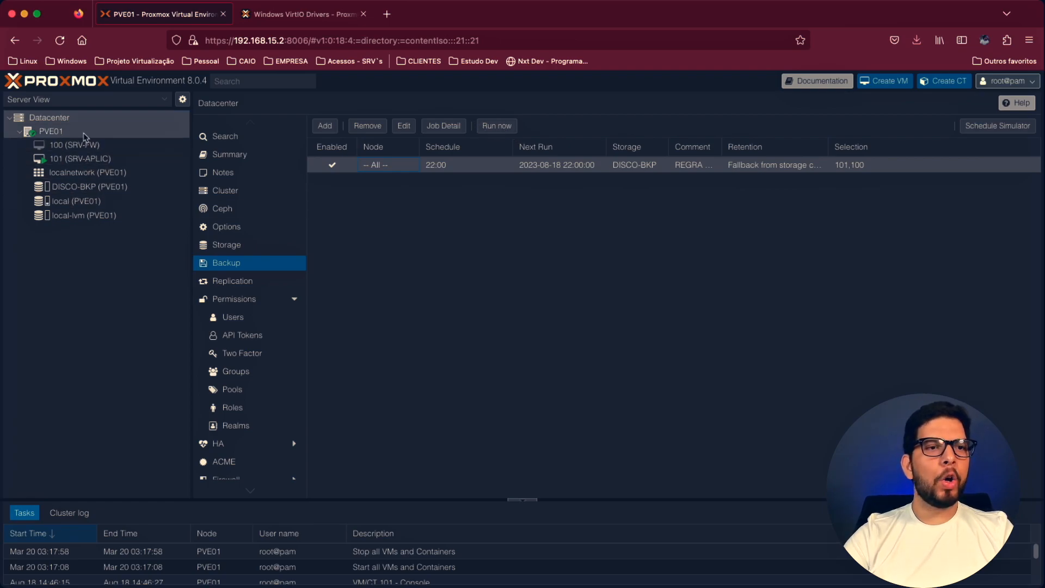
- Back up VM 101 (SRV-APLIC) to DISCO-BKP in Snapshot mode with ZSTD compression, and select the new backup in the list
{"action": "left_click", "coordinate": [75, 158]}
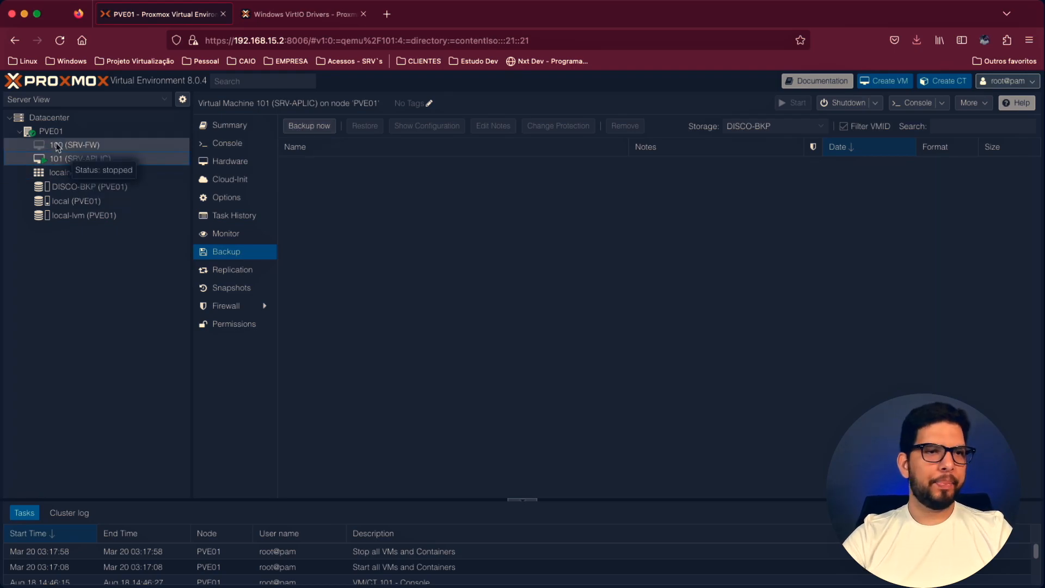
{"action": "left_click", "coordinate": [320, 128]}
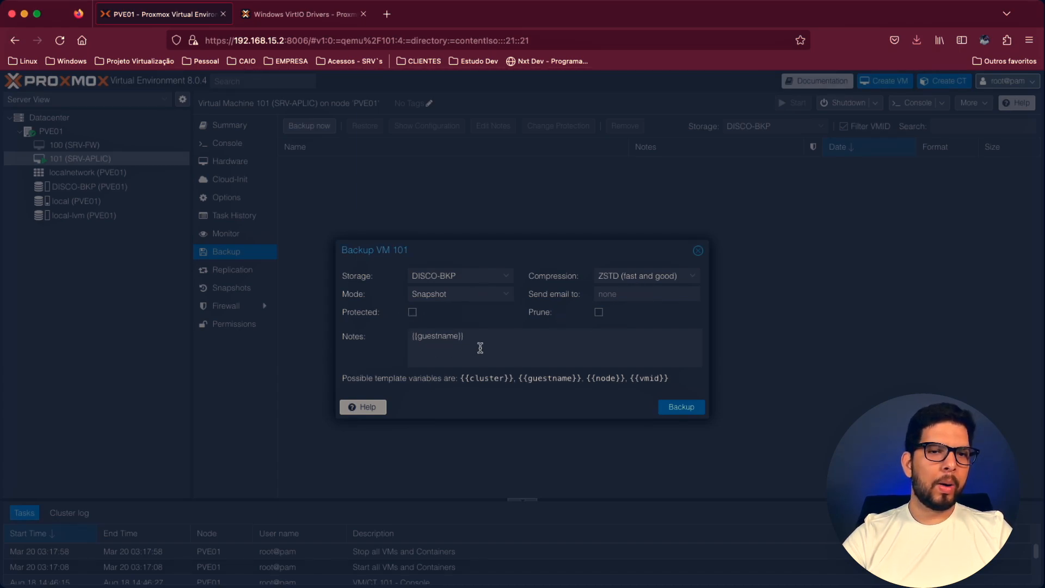
{"action": "left_click", "coordinate": [680, 407]}
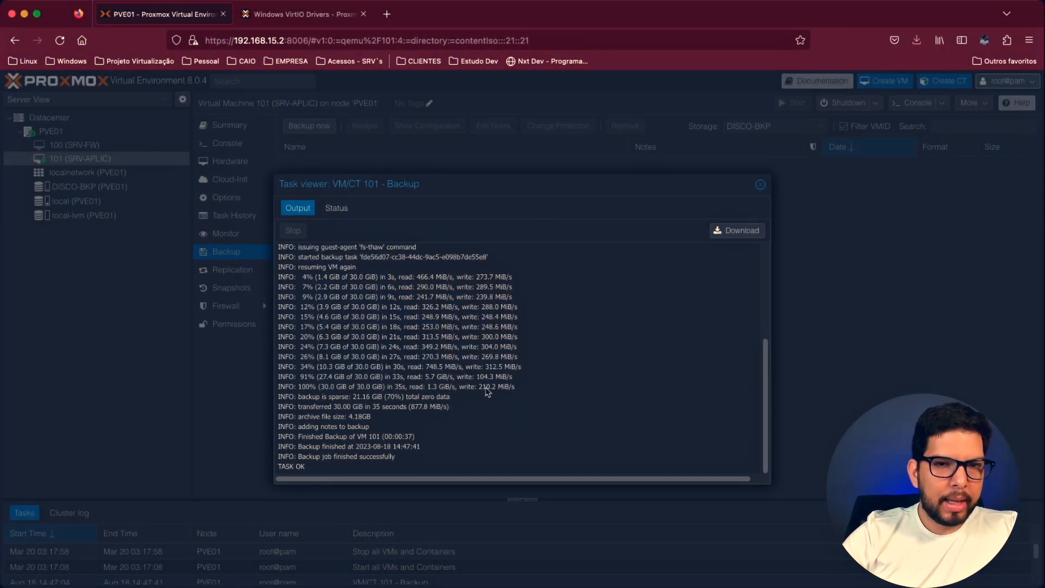
{"action": "left_click", "coordinate": [760, 186]}
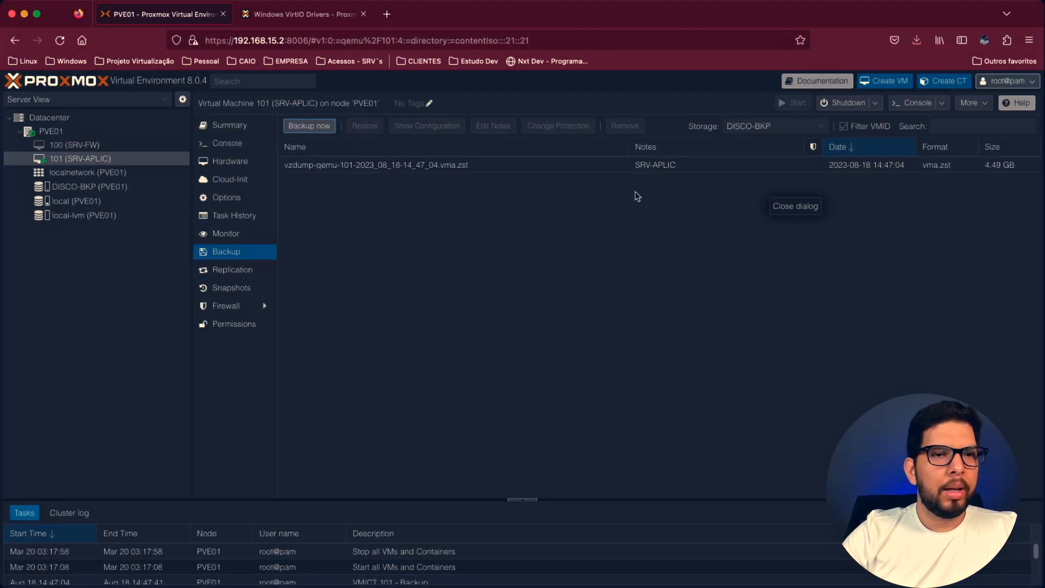
{"action": "left_click", "coordinate": [412, 169]}
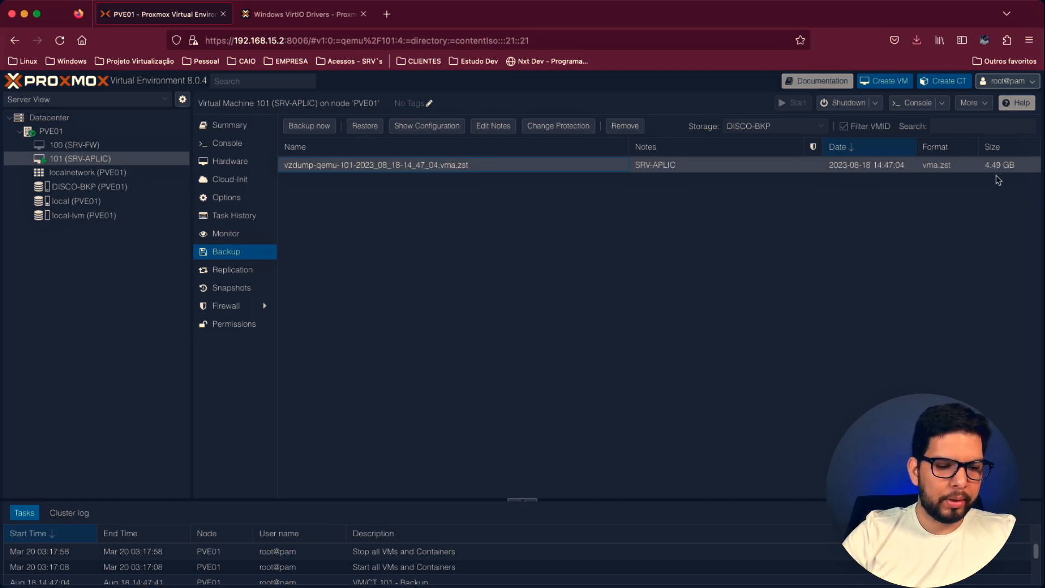
- View the stored configuration of the SRV-APLIC backup from the DISCO-BKP storage's backup list, and close it
{"action": "left_click", "coordinate": [101, 188]}
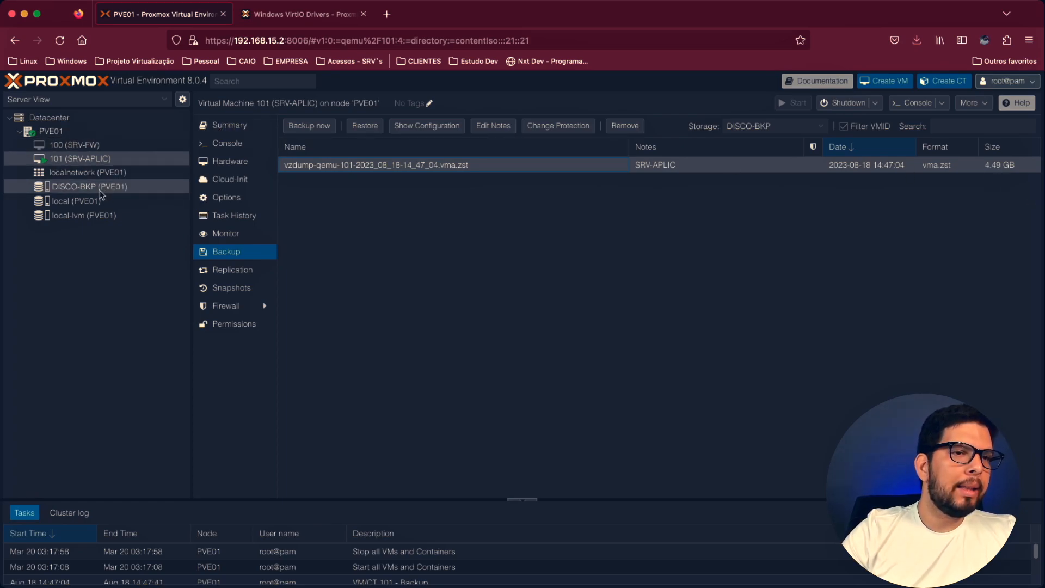
{"action": "left_click", "coordinate": [233, 144]}
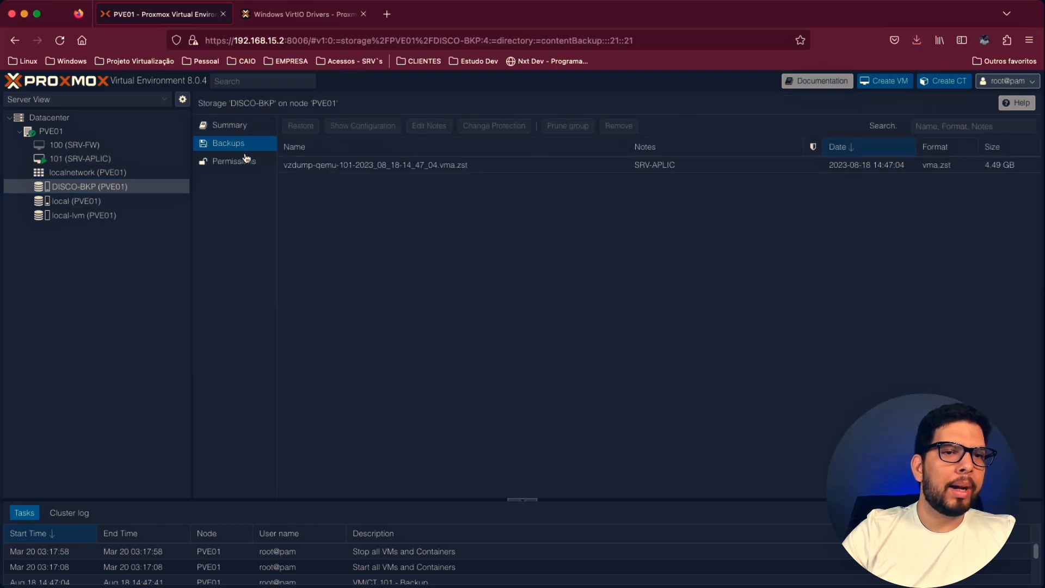
{"action": "left_click", "coordinate": [370, 171]}
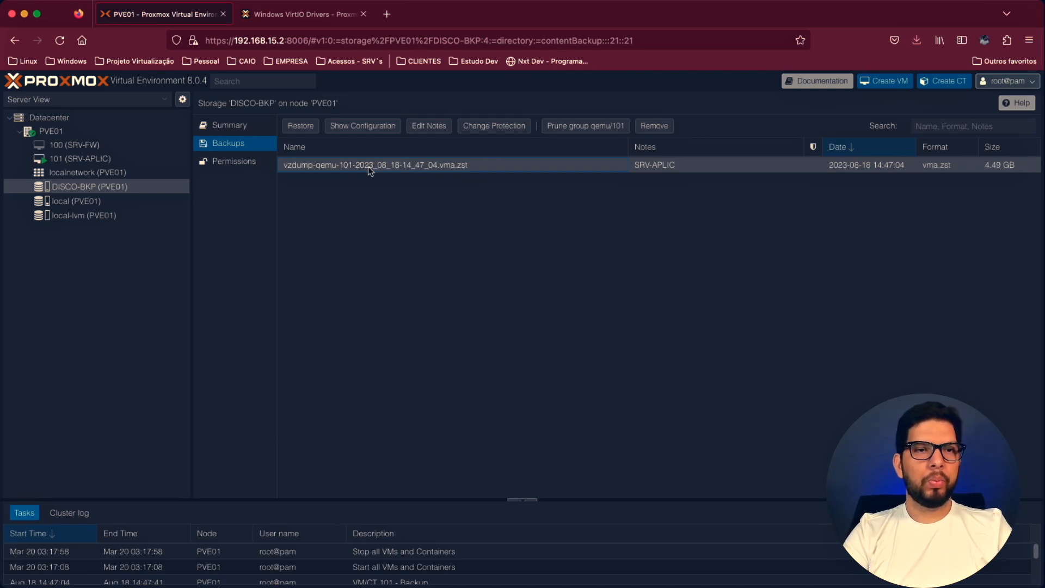
{"action": "left_click", "coordinate": [372, 129]}
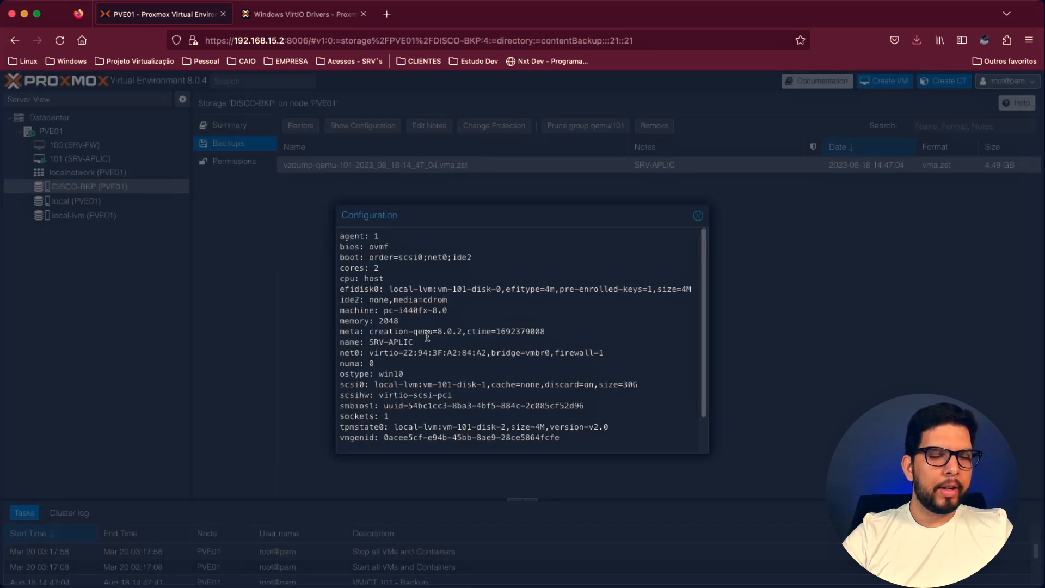
{"action": "scroll", "coordinate": [447, 353], "scroll_direction": "down", "scroll_amount": 3}
{"action": "scroll", "coordinate": [488, 356], "scroll_direction": "up", "scroll_amount": 1}
{"action": "left_click_drag", "start_coordinate": [524, 360], "coordinate": [498, 327]}
{"action": "left_click", "coordinate": [478, 366]}
{"action": "left_click", "coordinate": [486, 329]}
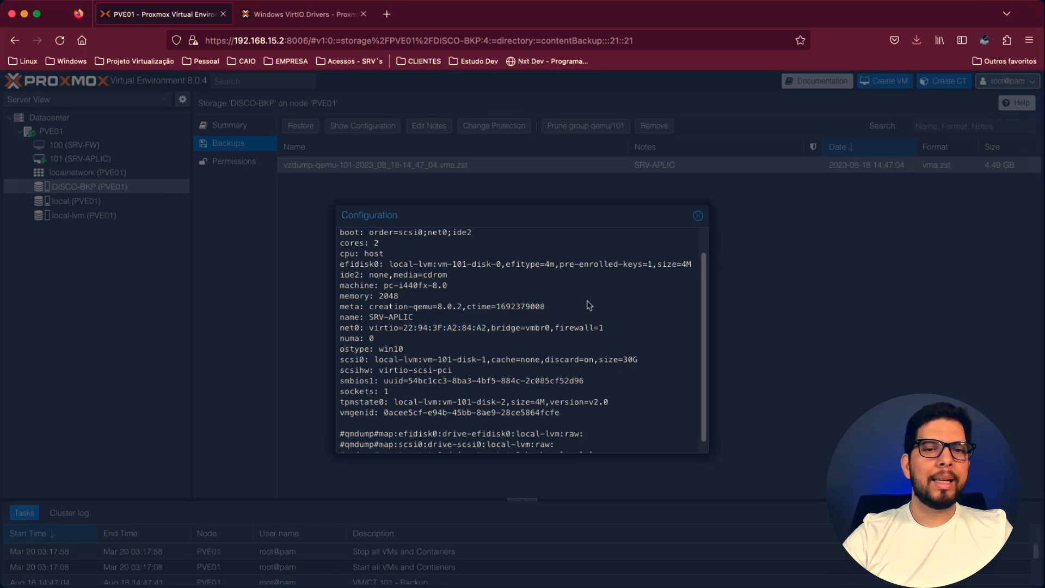
{"action": "left_click", "coordinate": [699, 218]}
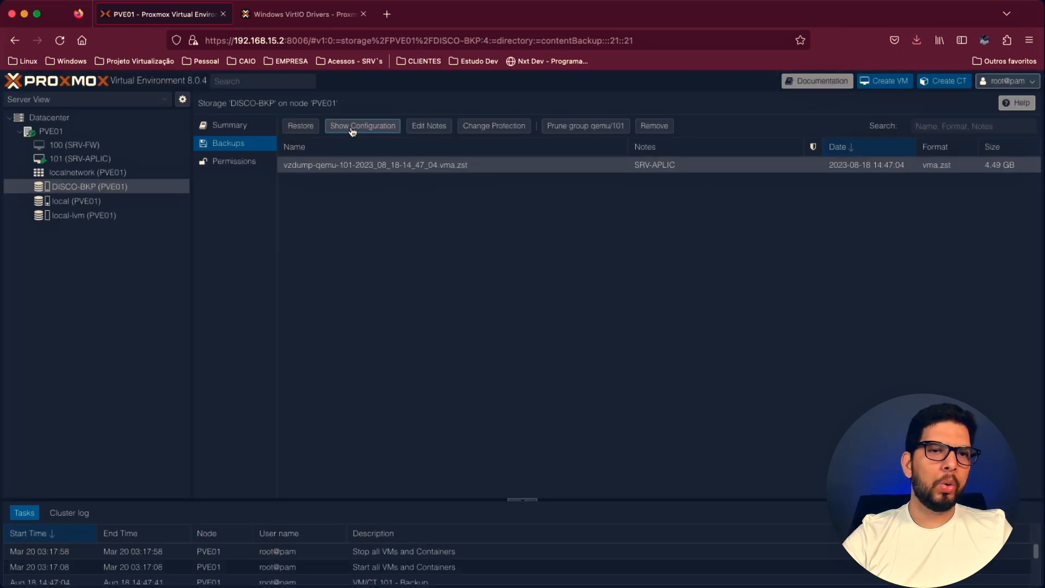
- View the notes of the SRV-APLIC backup without changing them, and return to the Datacenter's scheduled backup job
{"action": "left_click", "coordinate": [428, 129]}
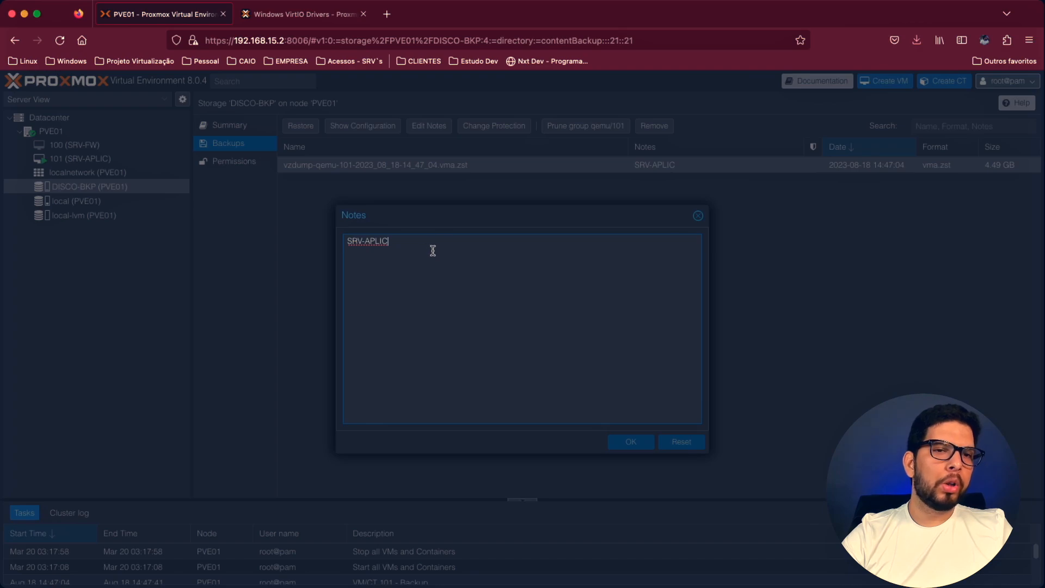
{"action": "left_click", "coordinate": [698, 218]}
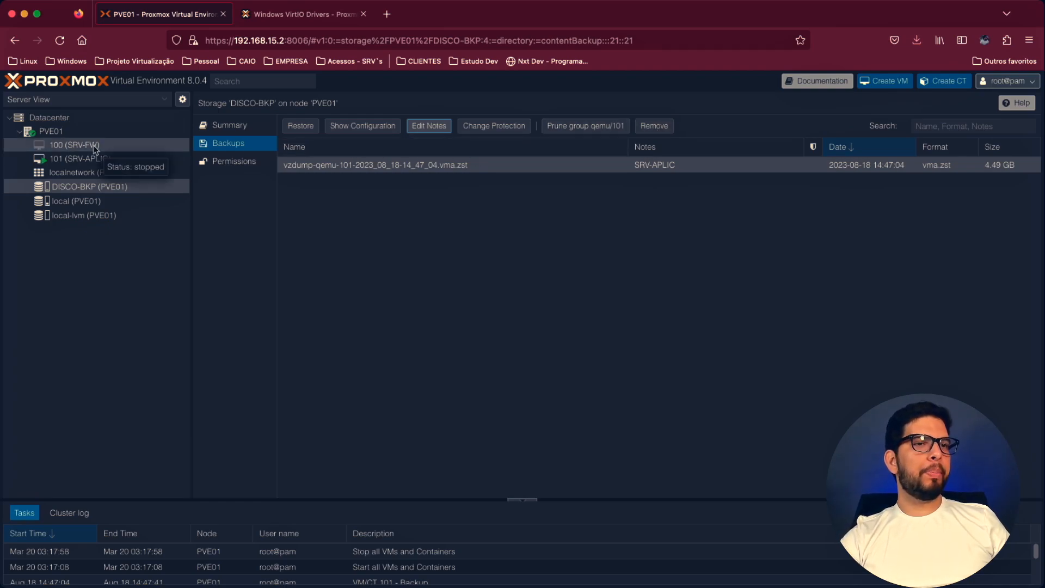
{"action": "left_click", "coordinate": [54, 132]}
{"action": "left_click", "coordinate": [74, 121]}
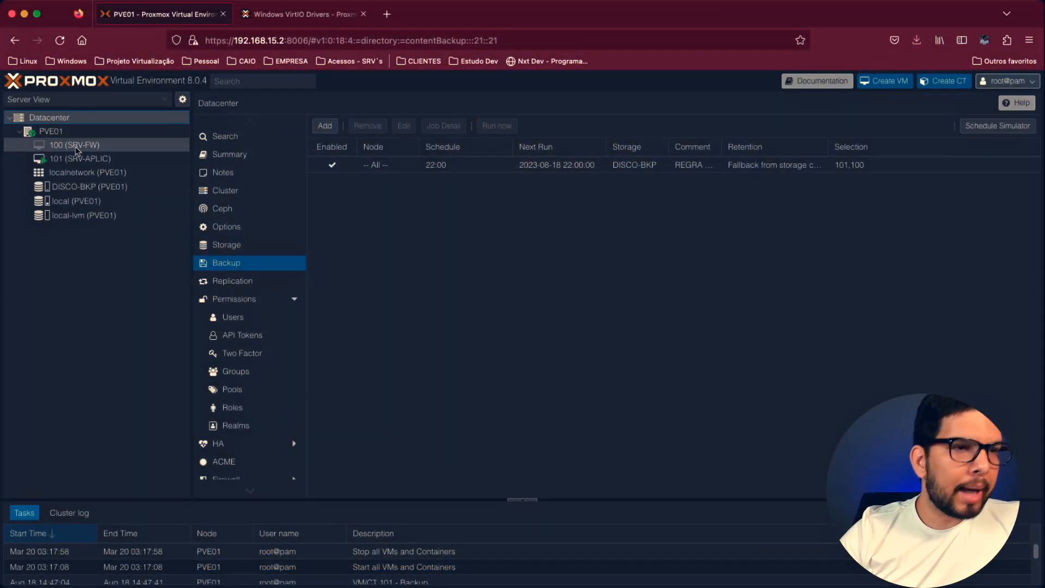
- Stop VM 101 (SRV-APLIC) from its hardware view and confirm the stop
{"action": "left_click", "coordinate": [77, 158]}
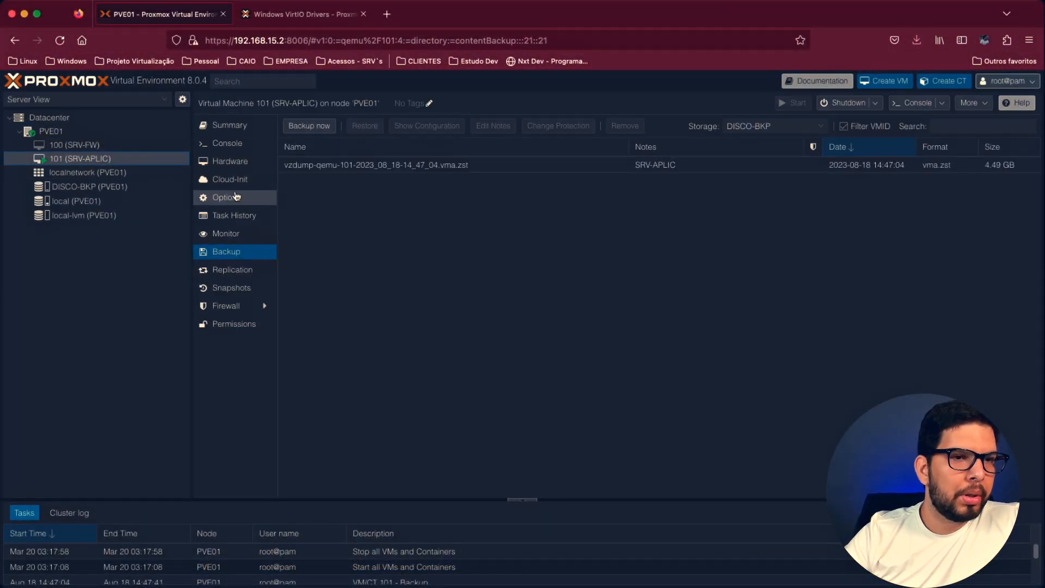
{"action": "left_click", "coordinate": [230, 161]}
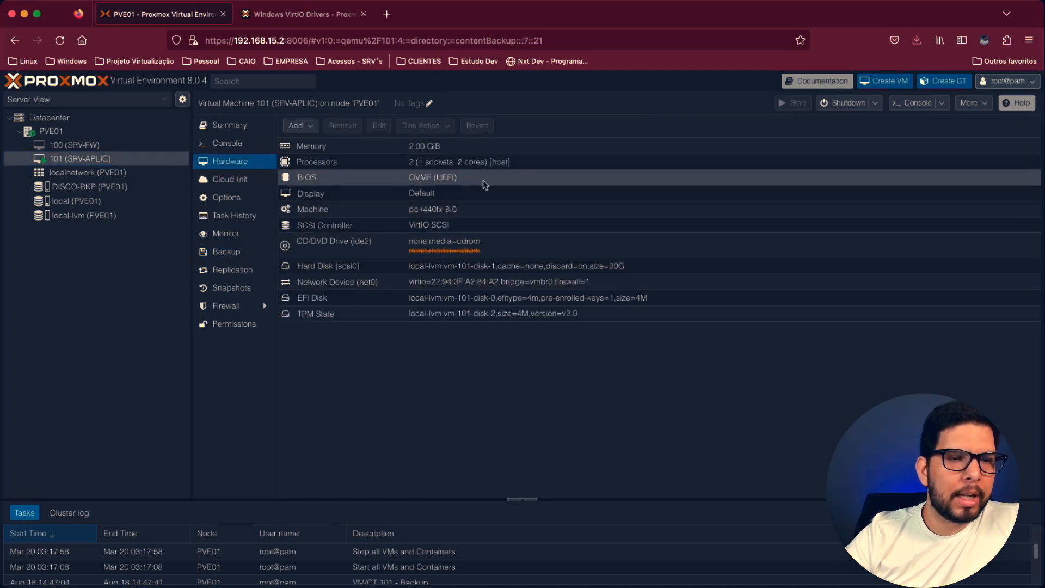
{"action": "left_click", "coordinate": [875, 108]}
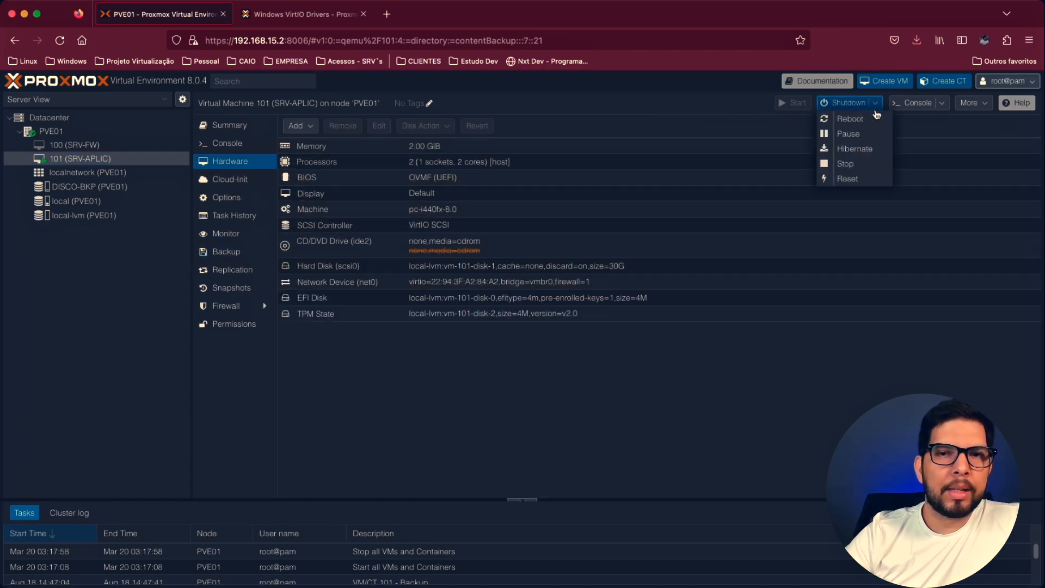
{"action": "left_click", "coordinate": [846, 164]}
{"action": "left_click", "coordinate": [495, 356]}
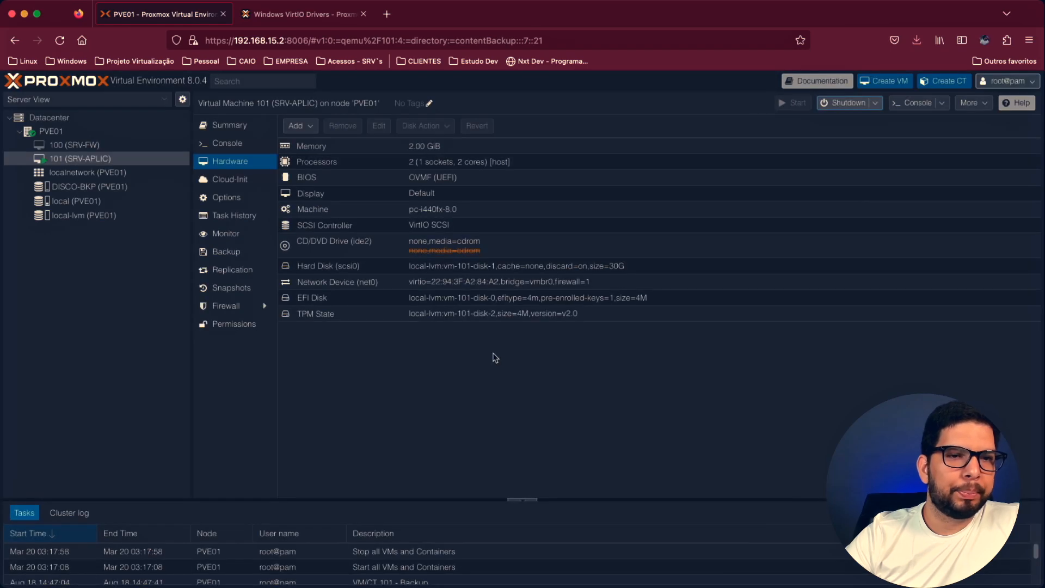
- Review the memory and processor settings of VM 101 (SRV-APLIC) and close both without changes
{"action": "left_click", "coordinate": [445, 146]}
{"action": "left_click", "coordinate": [379, 127]}
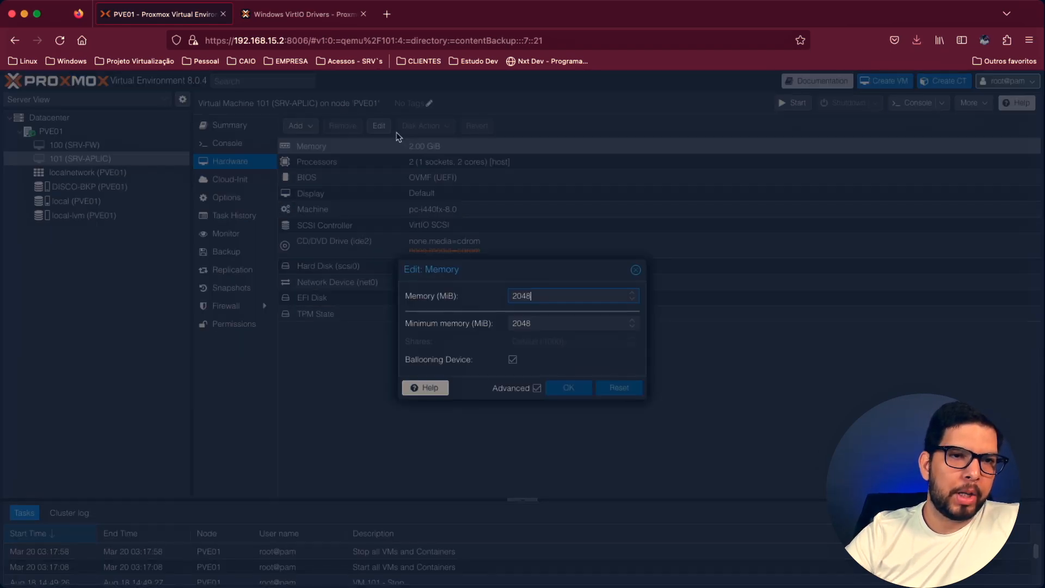
{"action": "double_click", "coordinate": [540, 297]}
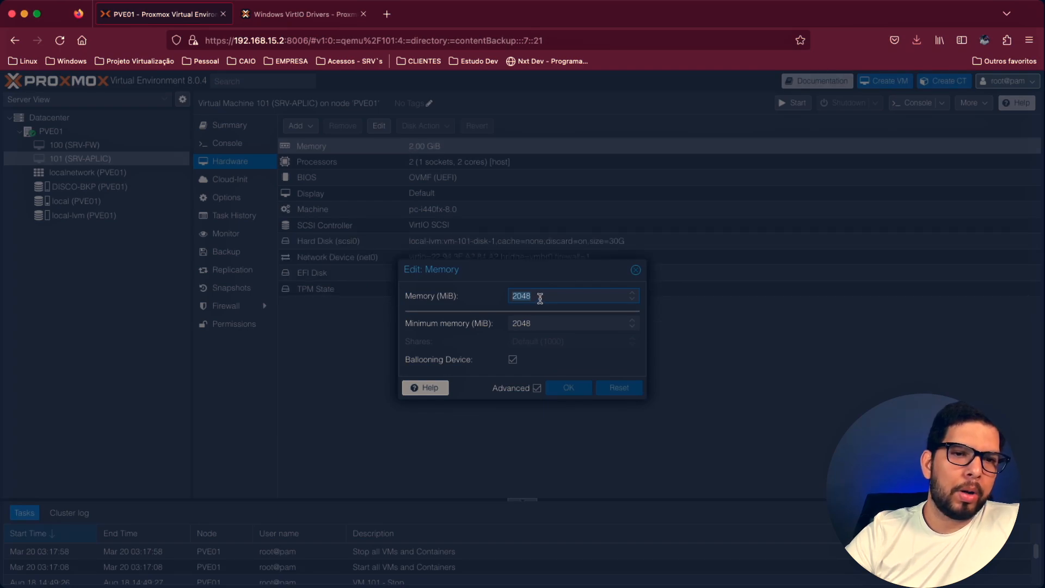
{"action": "left_click", "coordinate": [637, 271]}
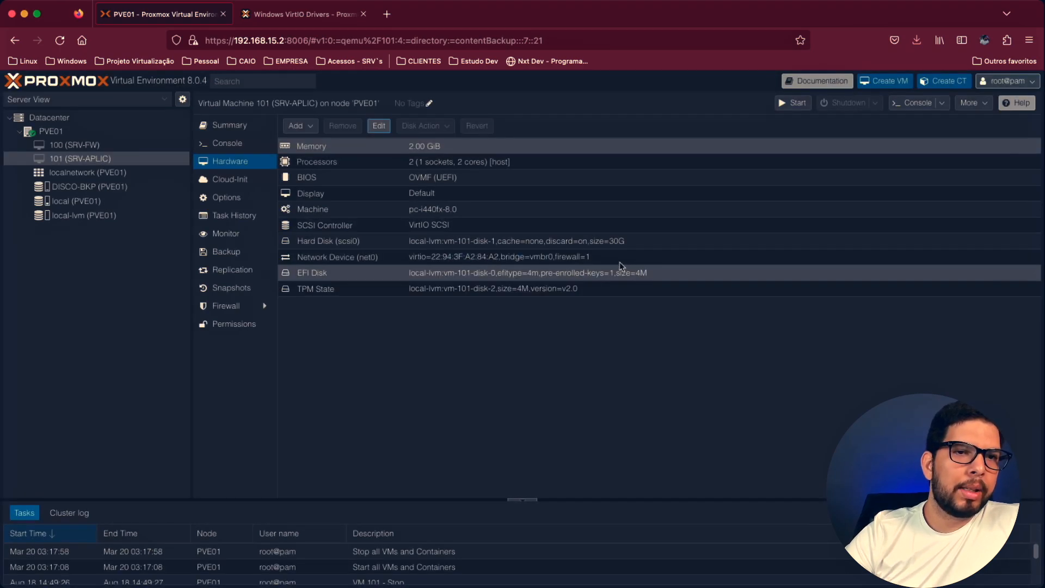
{"action": "left_click", "coordinate": [458, 163]}
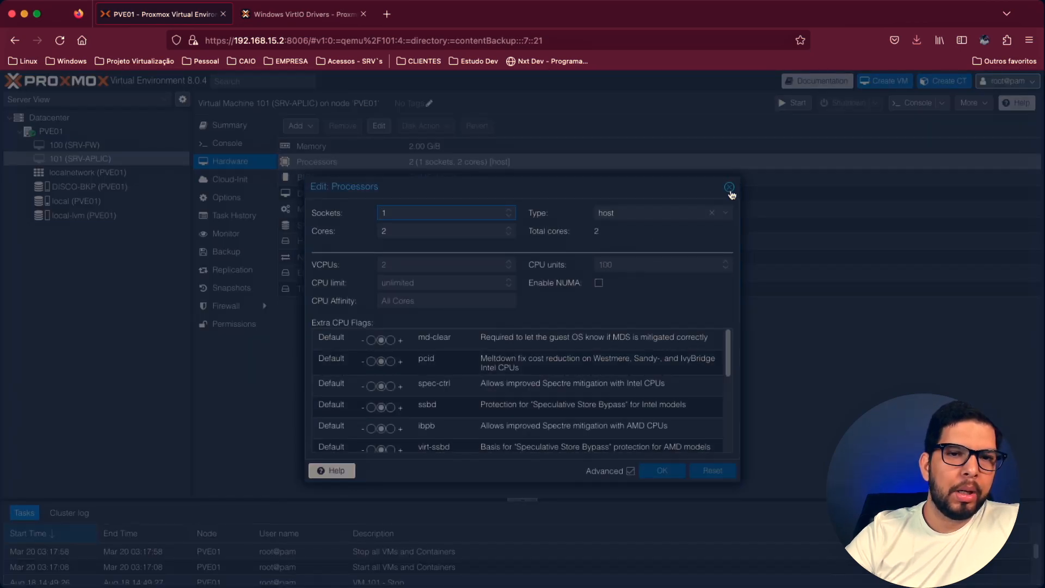
{"action": "left_click", "coordinate": [729, 188]}
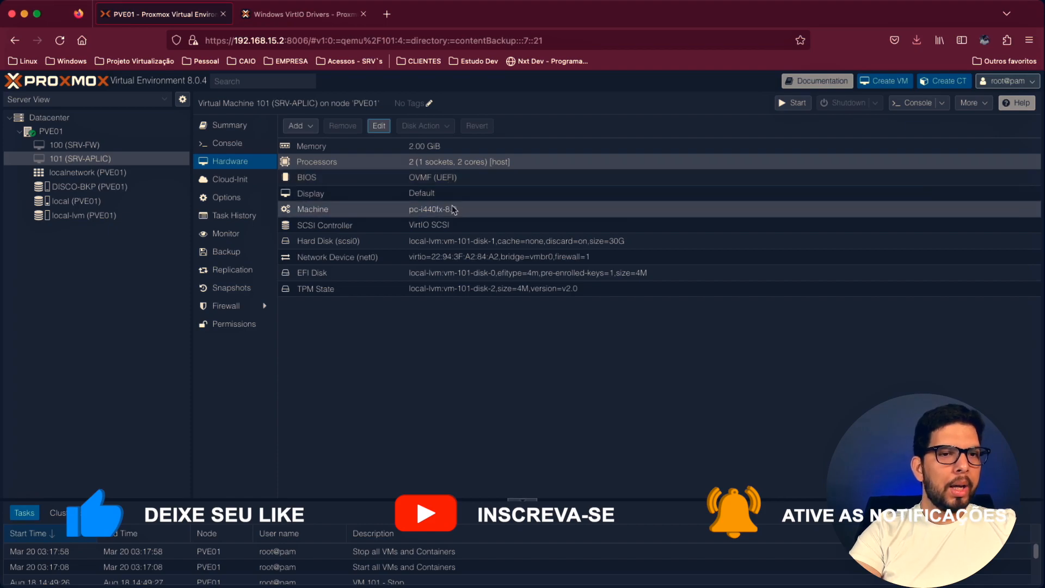
- View the resize settings of Hard Disk (scsi0) on VM 101 and close them without resizing
{"action": "left_click", "coordinate": [443, 243]}
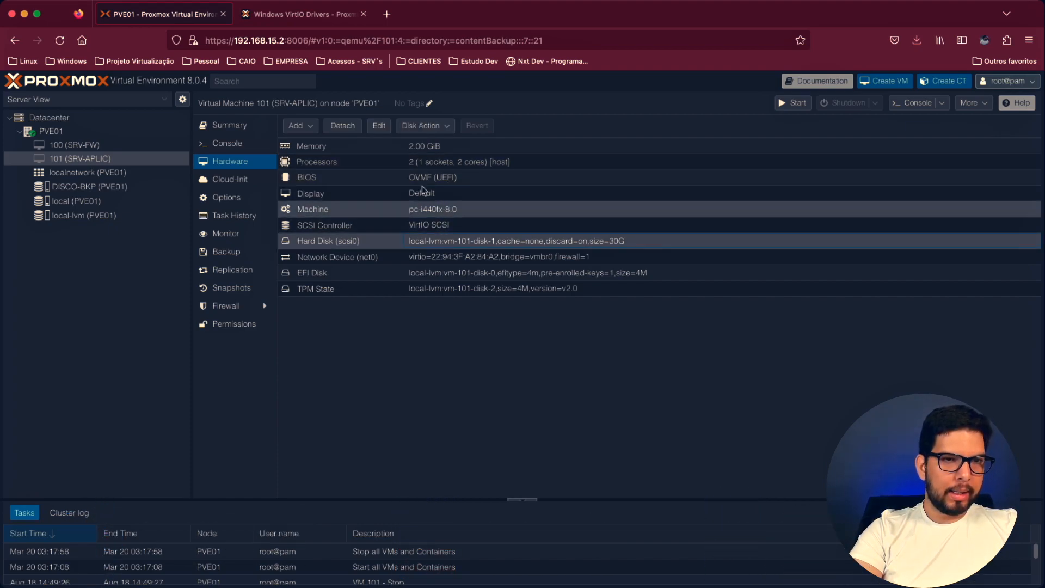
{"action": "left_click", "coordinate": [437, 128]}
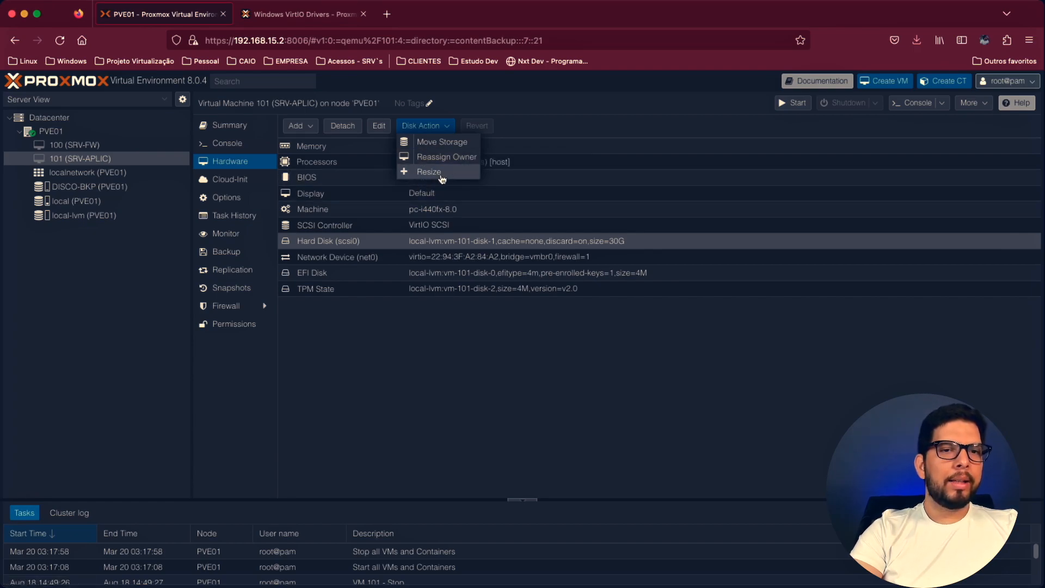
{"action": "left_click", "coordinate": [433, 172]}
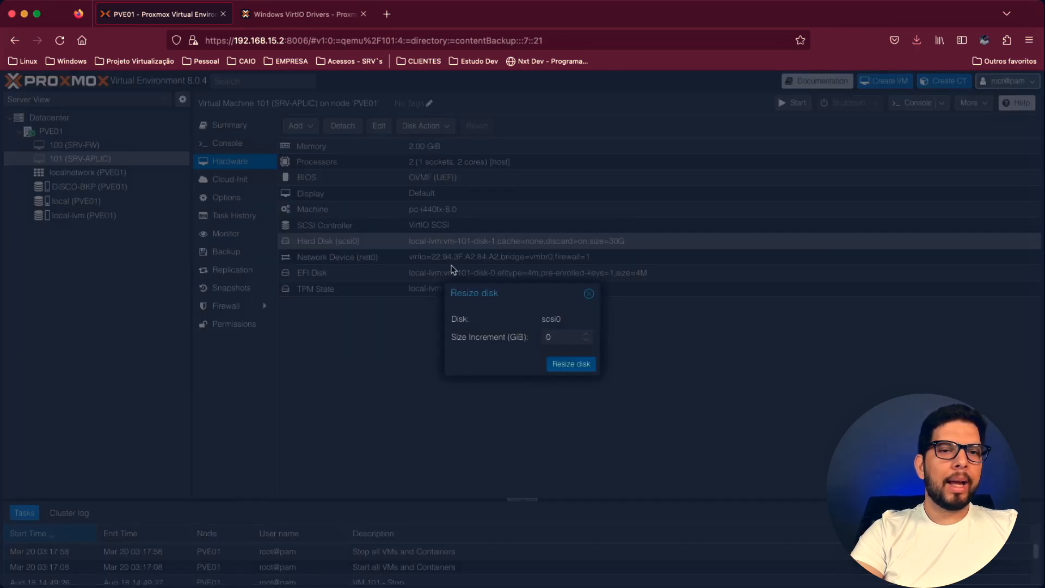
{"action": "left_click", "coordinate": [589, 295]}
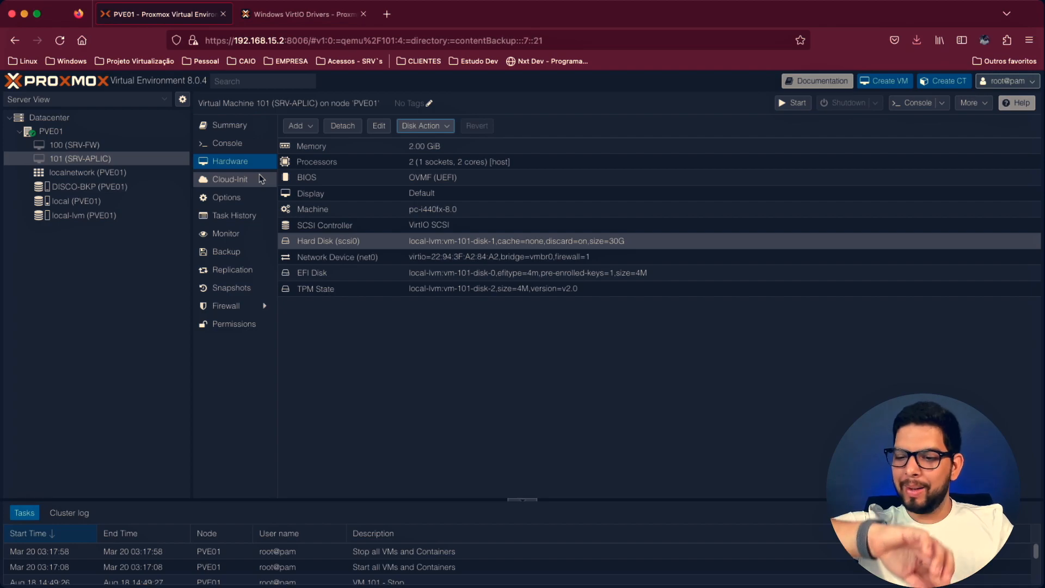
- Open the options of VM 101 (SRV-APLIC)
{"action": "left_click", "coordinate": [233, 199]}
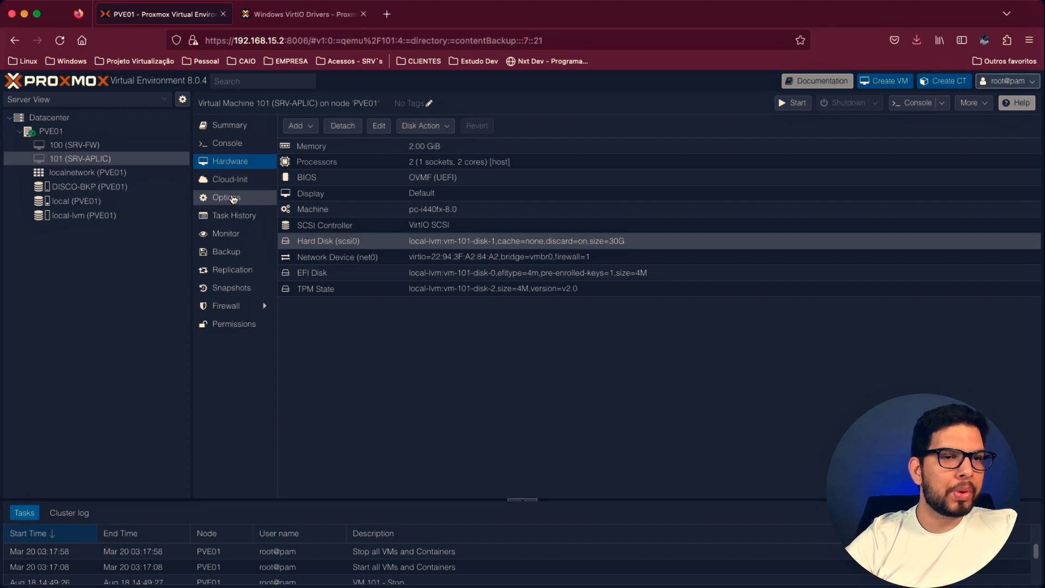
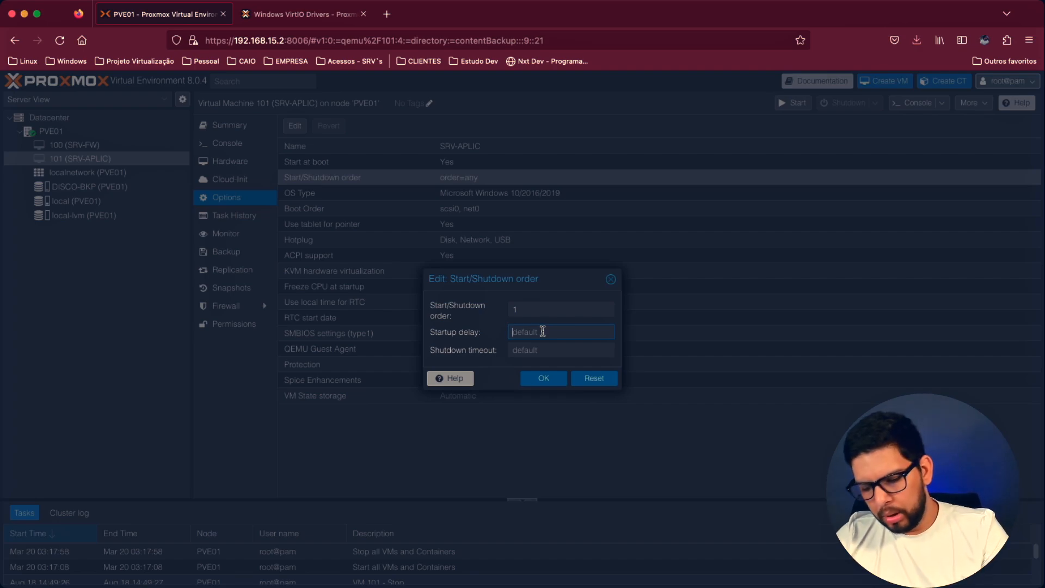
- Set both the startup delay and the shutdown timeout of VM 101 (SRV-APLIC) to 20 and save the start/shutdown order
{"action": "type", "text": "10"}
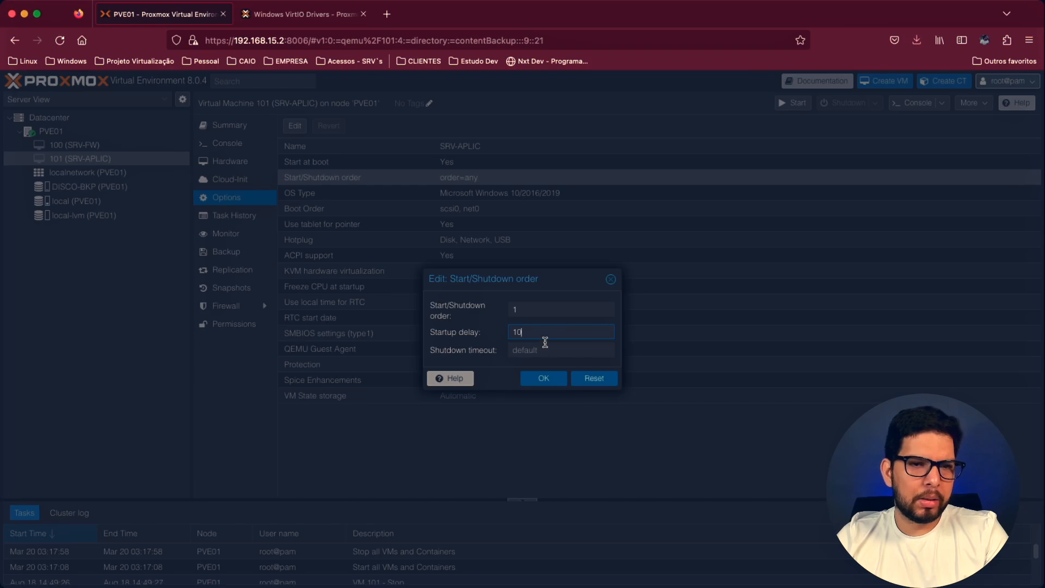
{"action": "left_click", "coordinate": [536, 349]}
{"action": "type", "text": "20"}
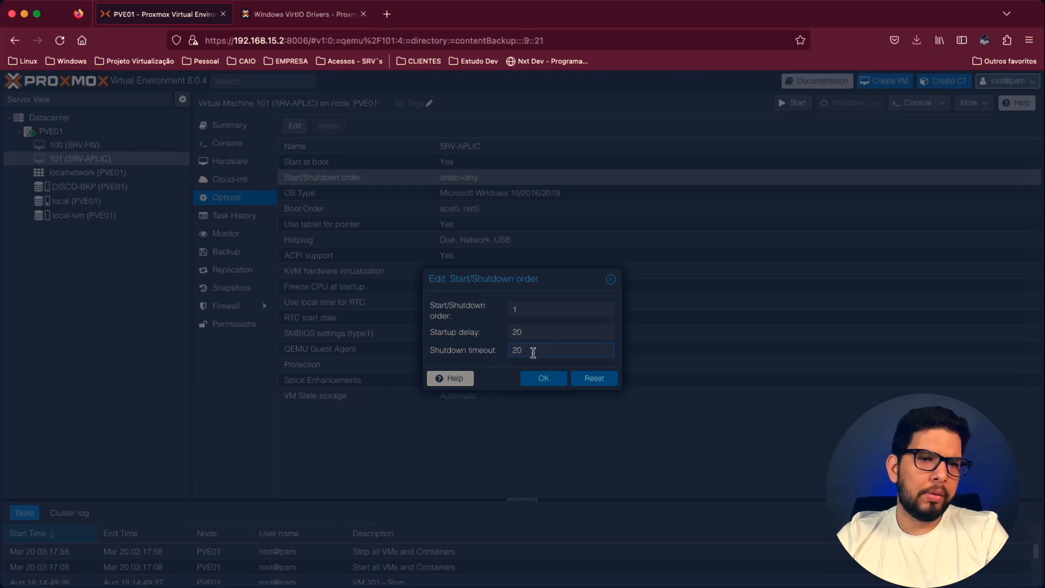
{"action": "left_click", "coordinate": [540, 378]}
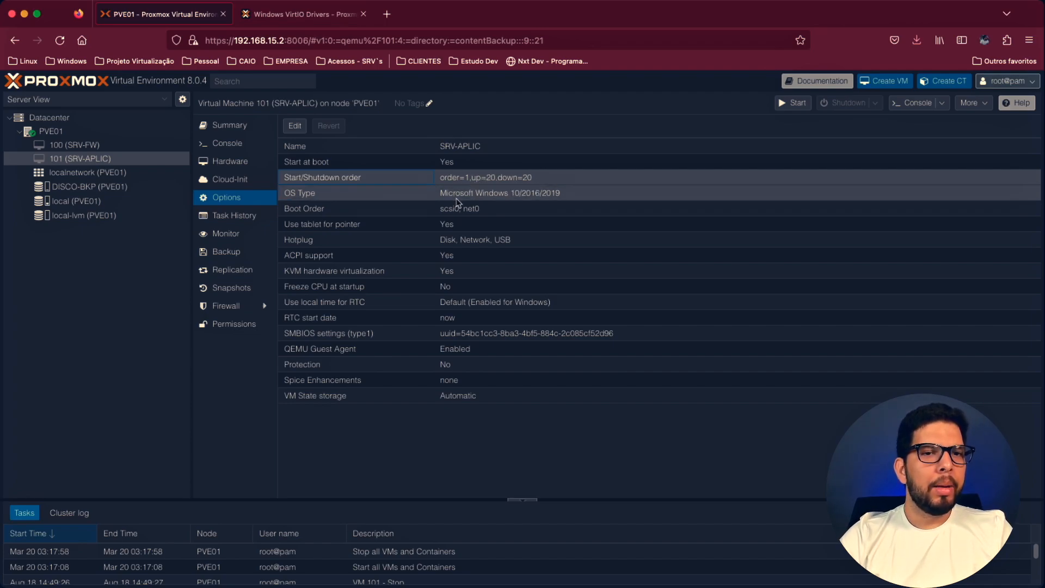
- Try the Memory and CPU hotplug options for VM 101, clear both again and close the hotplug settings without saving
{"action": "double_click", "coordinate": [464, 245]}
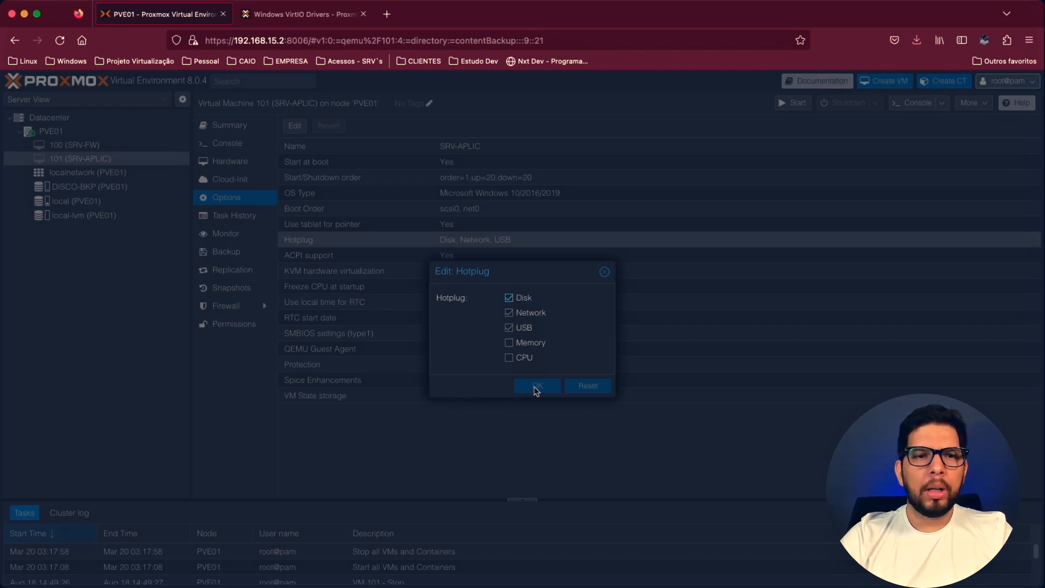
{"action": "left_click", "coordinate": [510, 343]}
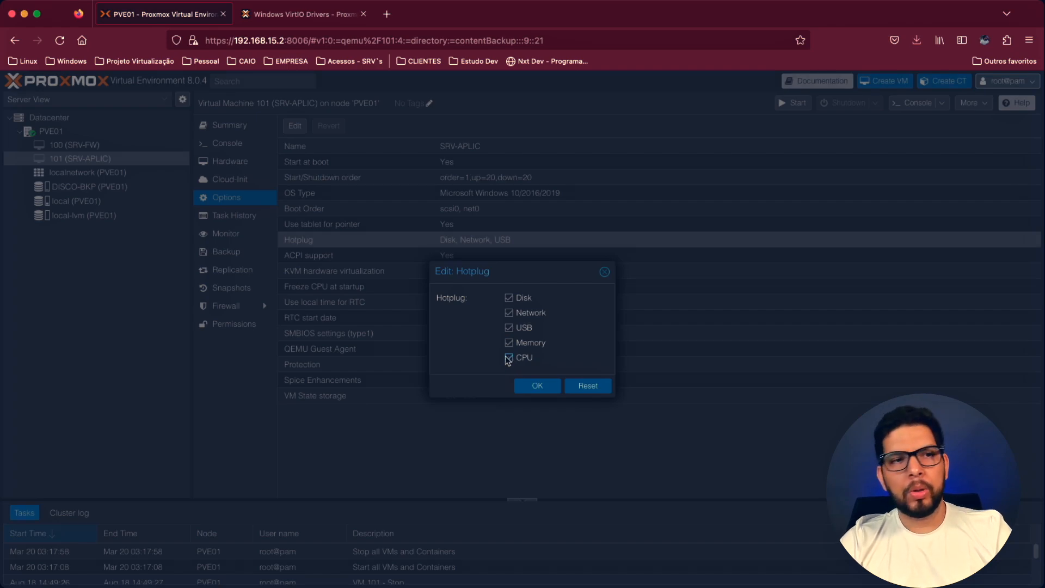
{"action": "left_click", "coordinate": [508, 359]}
{"action": "left_click", "coordinate": [512, 344]}
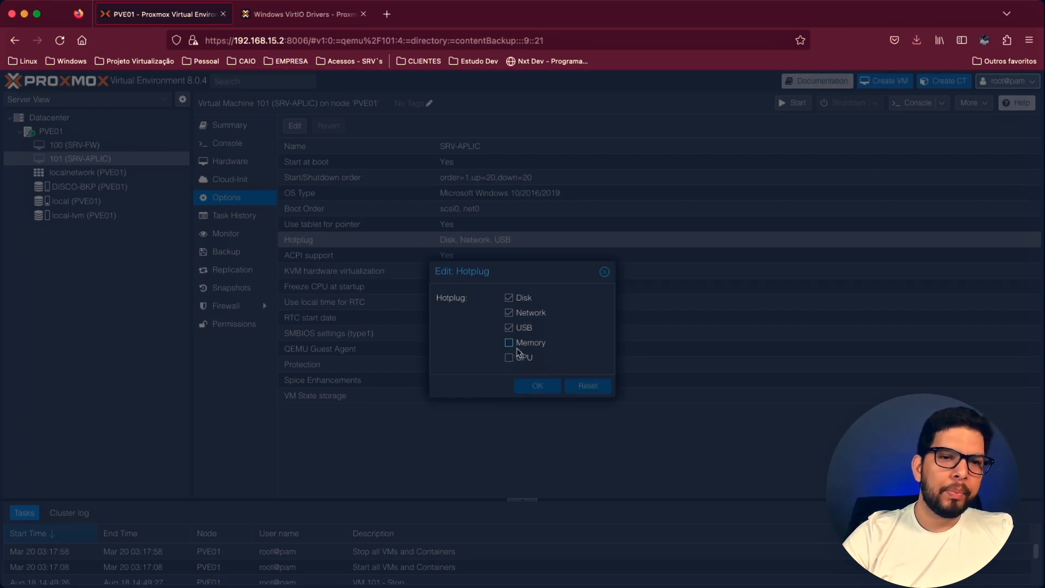
{"action": "left_click", "coordinate": [605, 275]}
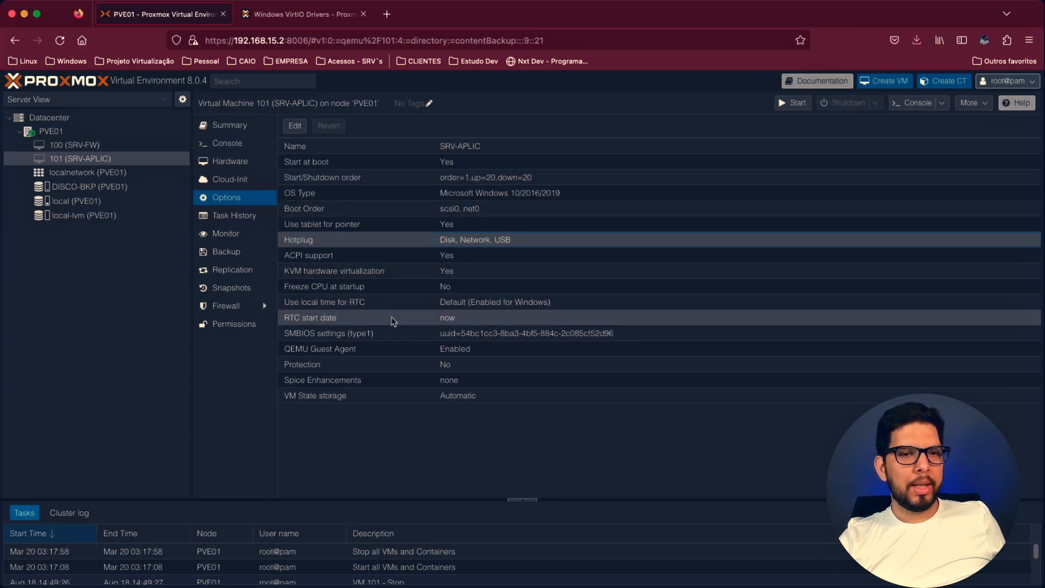
- Enable protection for VM 101 (SRV-APLIC) in its options and save the change
{"action": "double_click", "coordinate": [448, 368]}
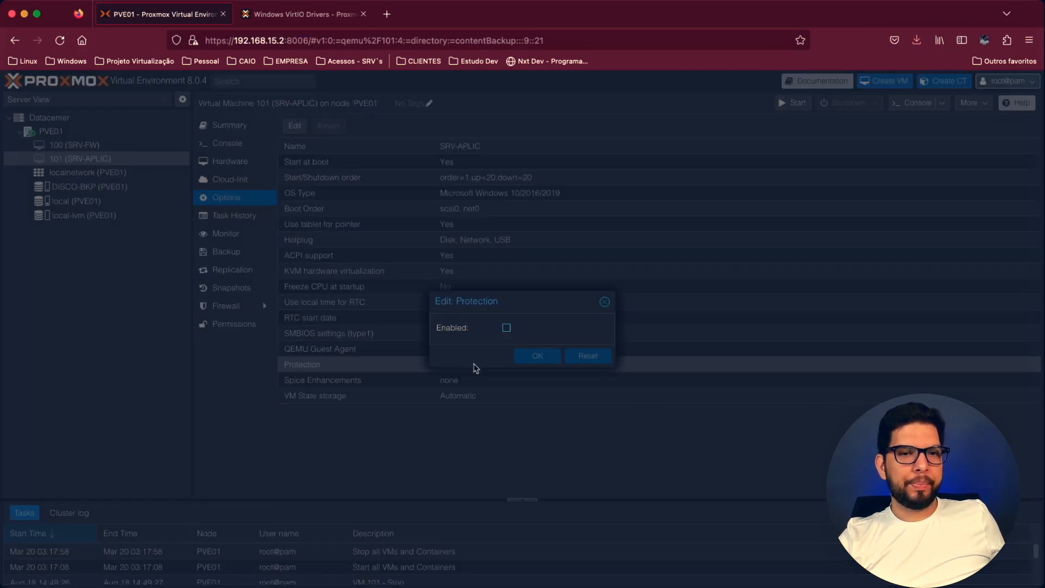
{"action": "left_click", "coordinate": [506, 328]}
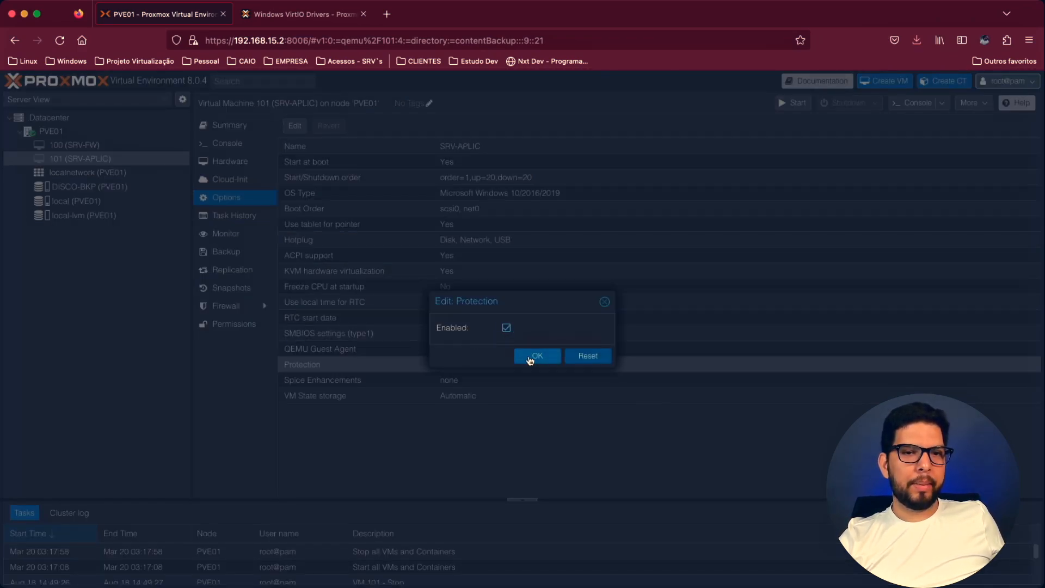
{"action": "left_click", "coordinate": [534, 357]}
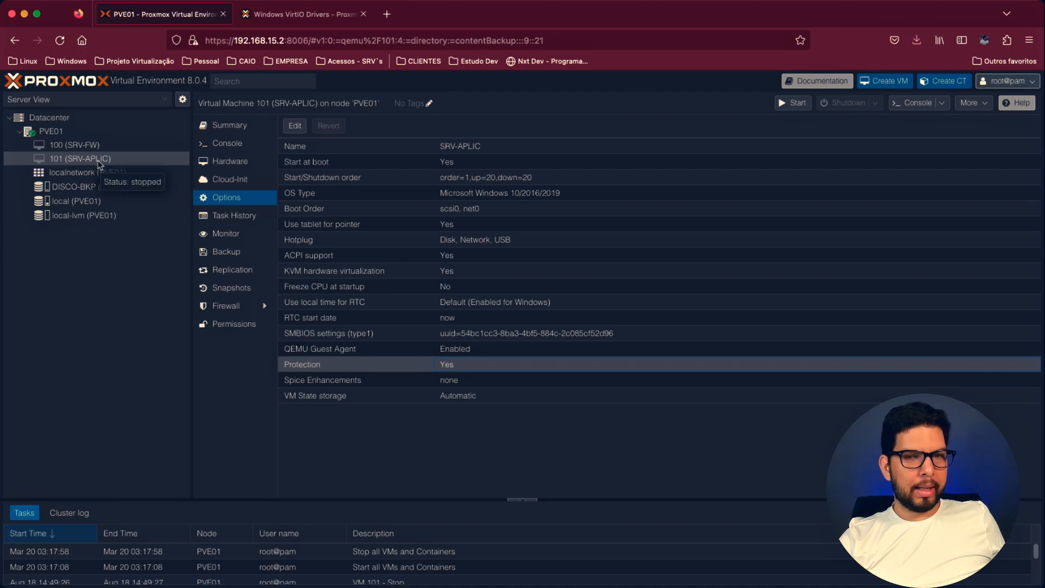
- Try to remove the protected VM, entering ID 101 and choosing to purge job configurations and destroy unreferenced disks
{"action": "left_click", "coordinate": [991, 104]}
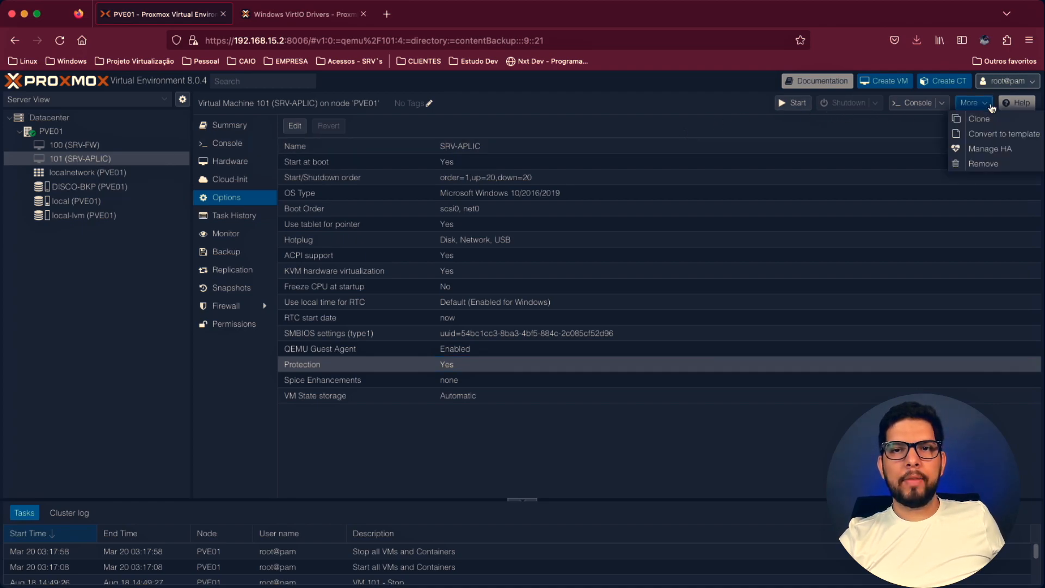
{"action": "left_click", "coordinate": [998, 171]}
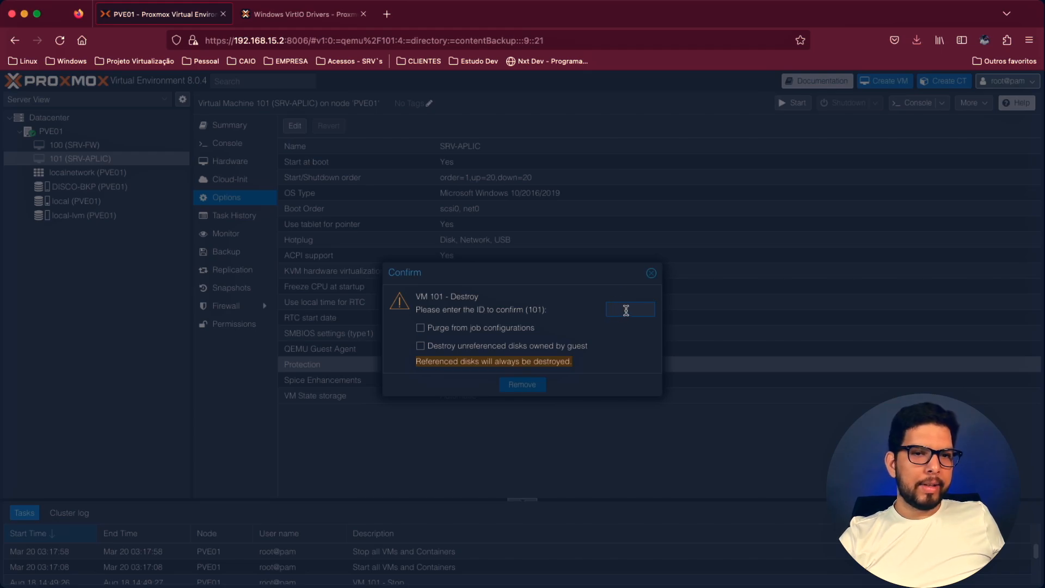
{"action": "type", "text": "101"}
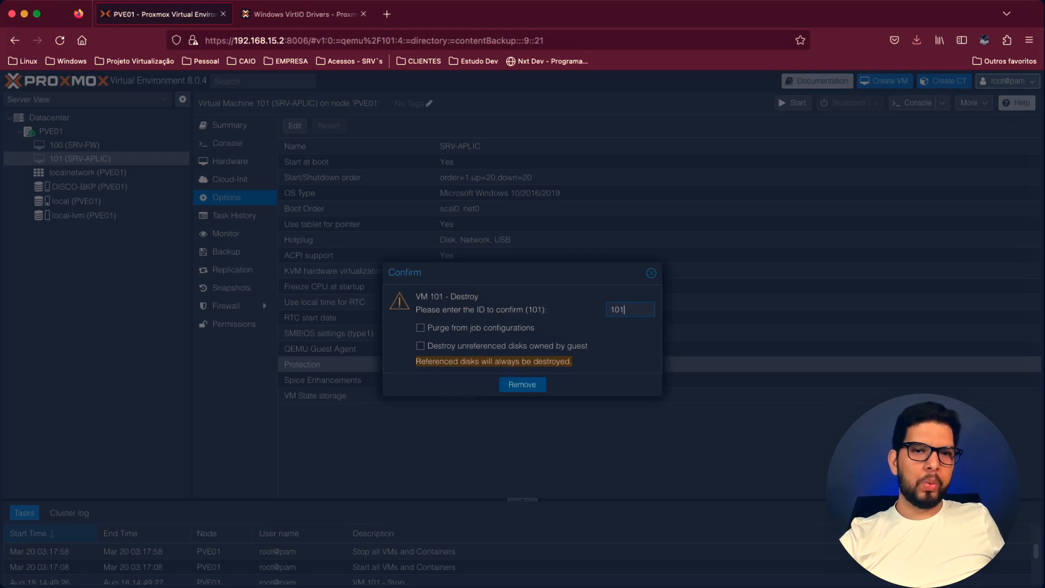
{"action": "double_click", "coordinate": [625, 312]}
{"action": "key", "text": "BackSpace"}
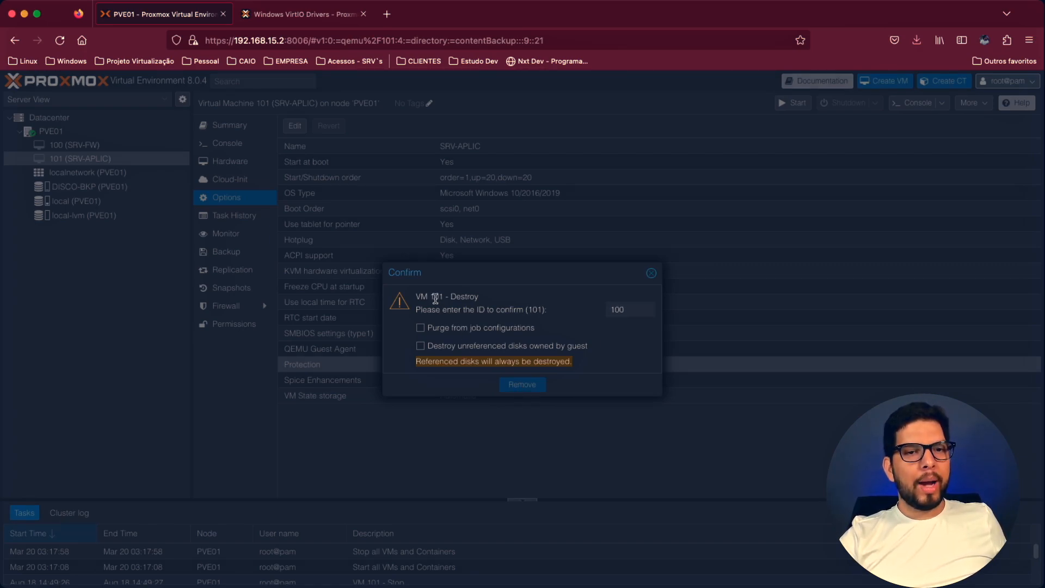
{"action": "key", "text": "BackSpace"}
{"action": "type", "text": "1"}
{"action": "left_click", "coordinate": [490, 330]}
{"action": "left_click", "coordinate": [461, 349]}
{"action": "left_click", "coordinate": [527, 385]}
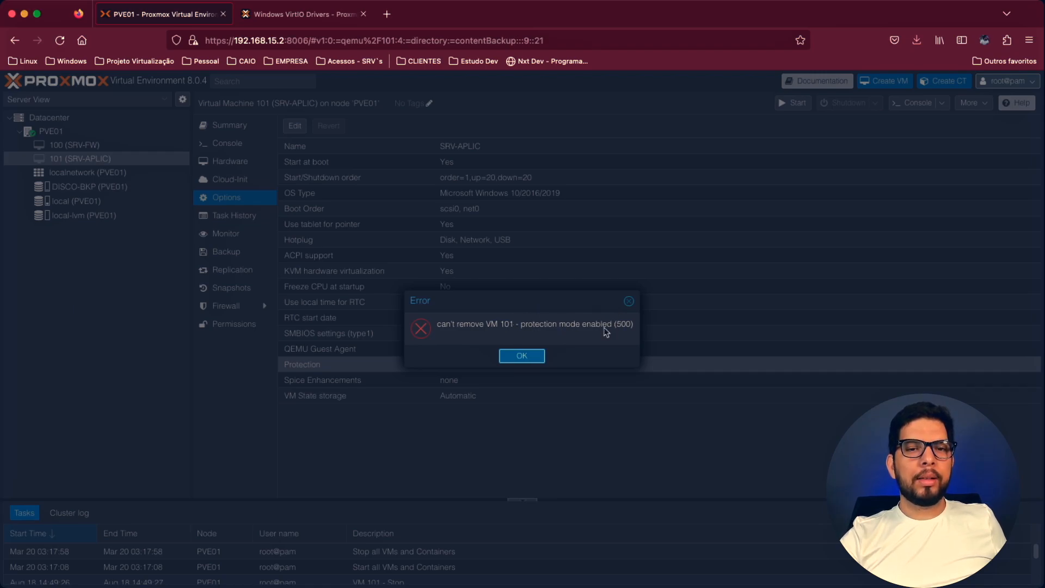
{"action": "left_click", "coordinate": [525, 356]}
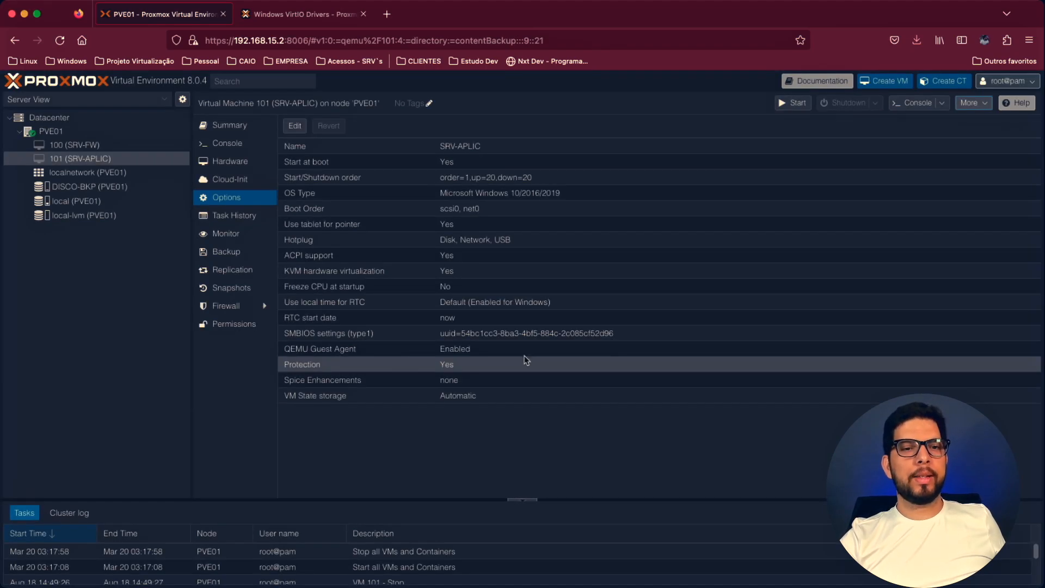
- Disable protection for VM 101 (SRV-APLIC) and save the change
{"action": "double_click", "coordinate": [483, 368]}
{"action": "left_click", "coordinate": [506, 327]}
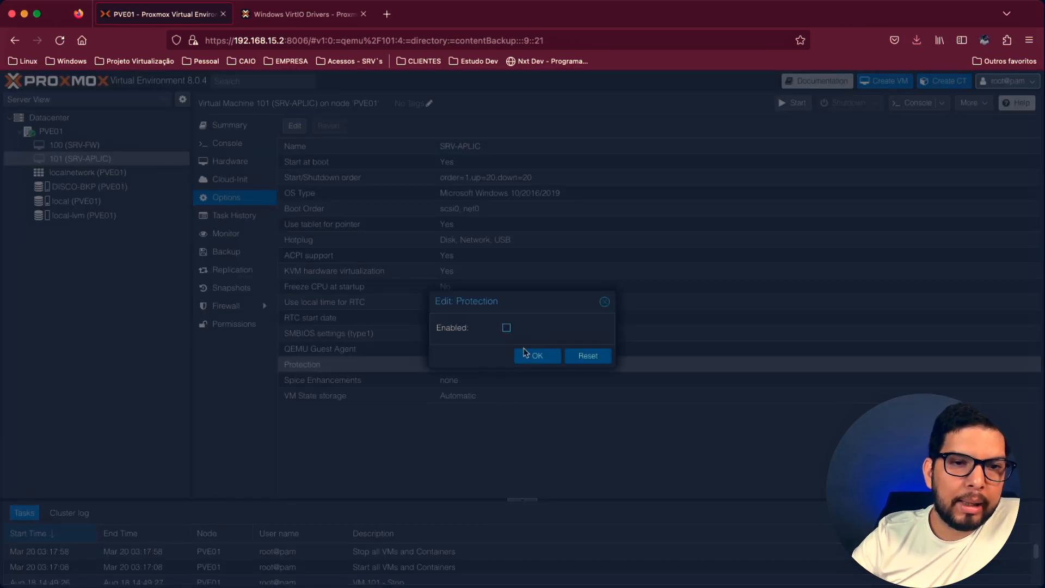
{"action": "left_click", "coordinate": [533, 356]}
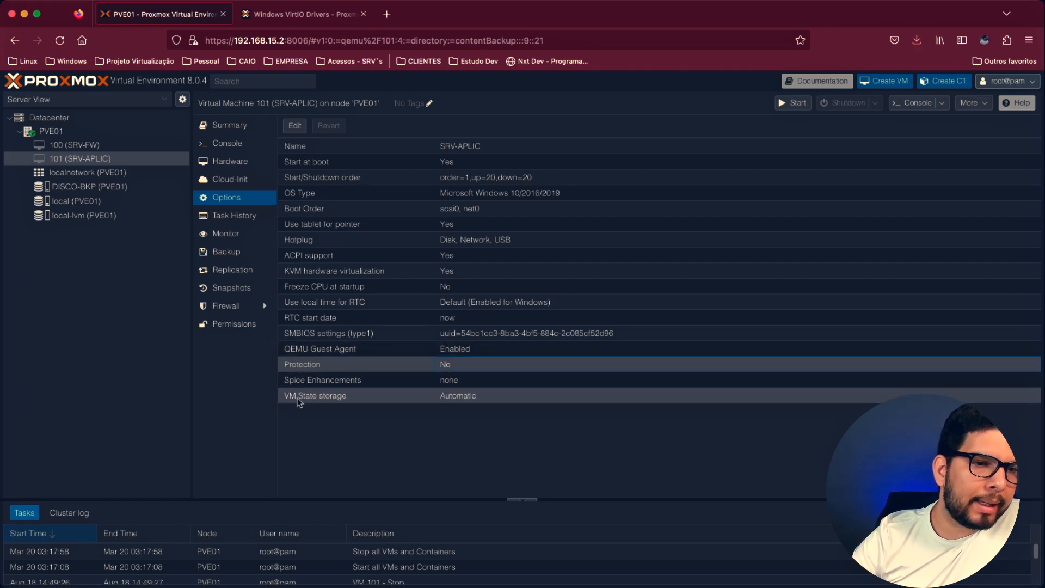
- Set the VM State storage of VM 101 (SRV-APLIC) to local-lvm and save it
{"action": "double_click", "coordinate": [446, 400]}
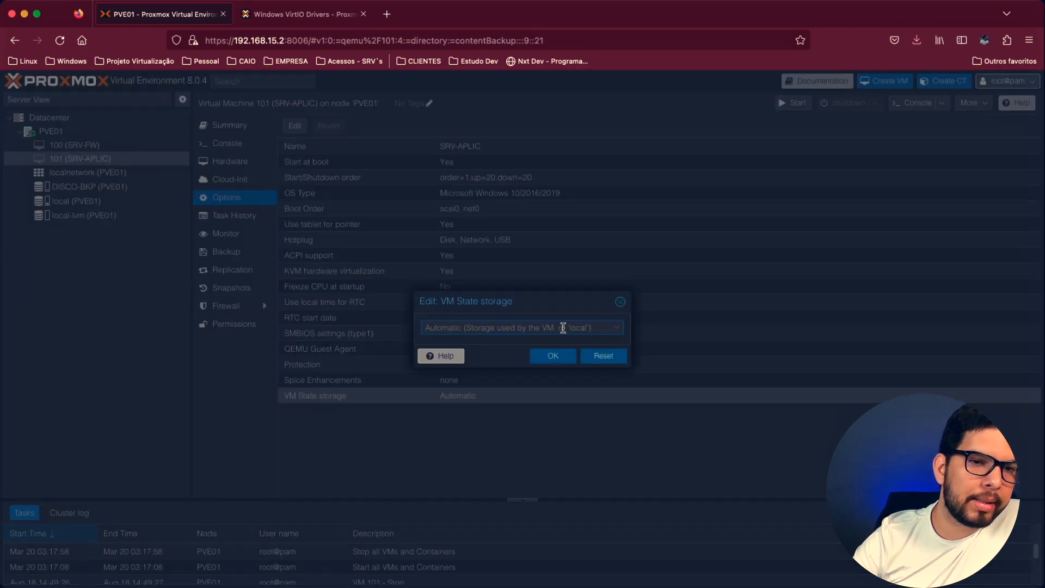
{"action": "left_click", "coordinate": [563, 328]}
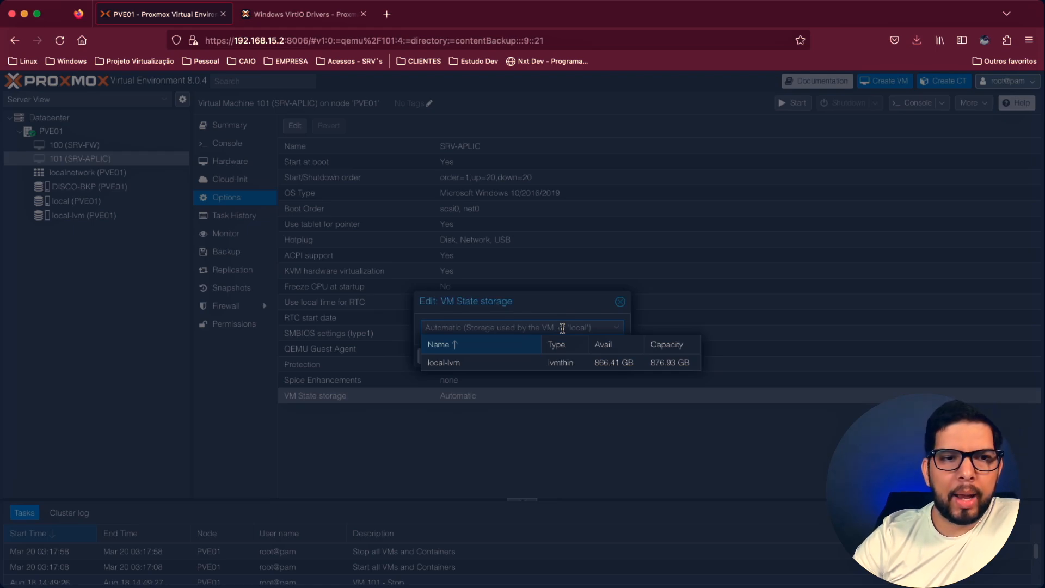
{"action": "left_click", "coordinate": [503, 368]}
{"action": "left_click", "coordinate": [561, 356]}
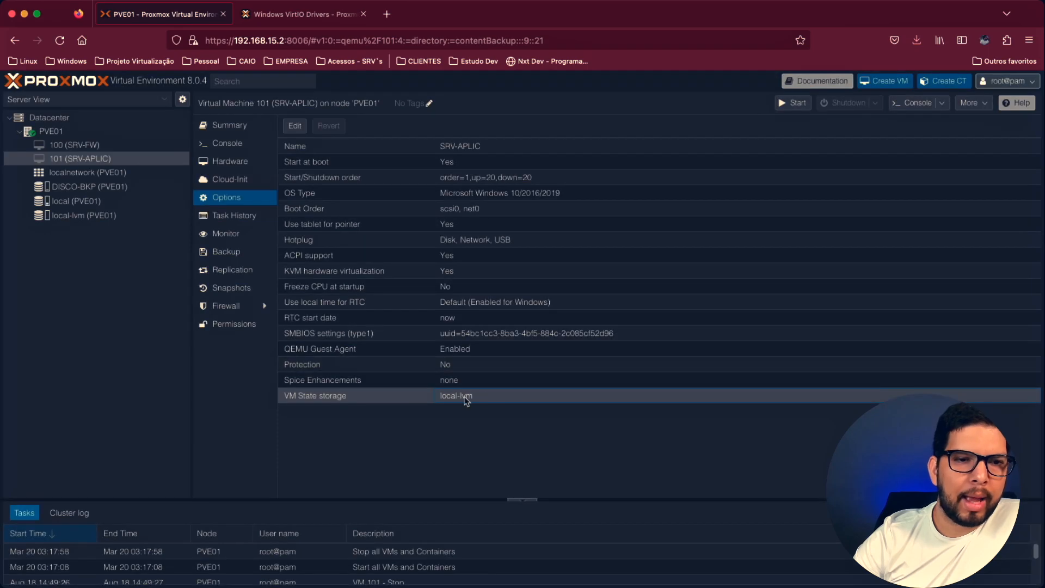
- Review the available VM State storage choices for VM 101 and close the settings without changes
{"action": "double_click", "coordinate": [468, 402]}
{"action": "left_click", "coordinate": [501, 327]}
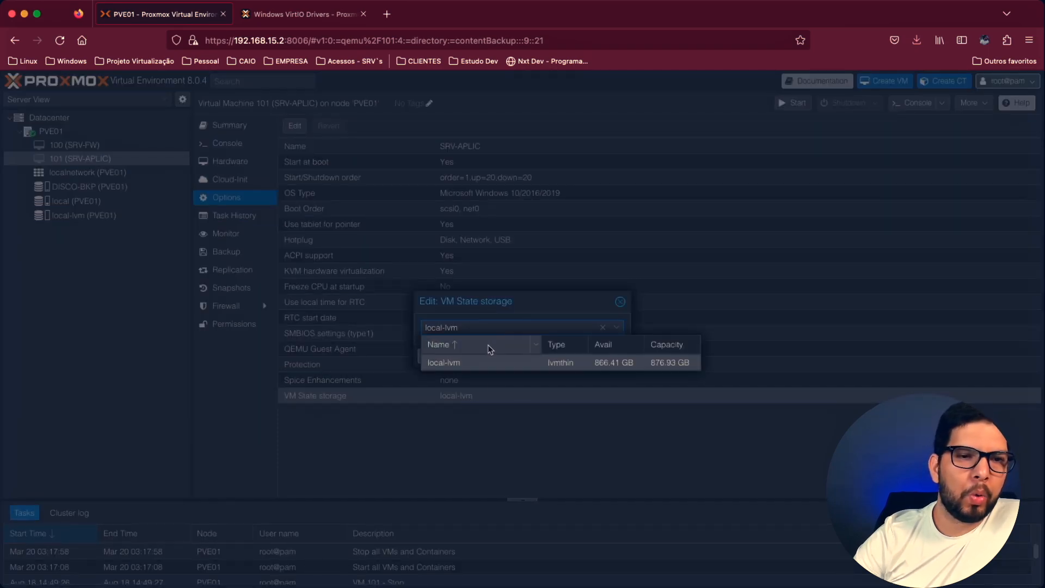
{"action": "left_click", "coordinate": [620, 301]}
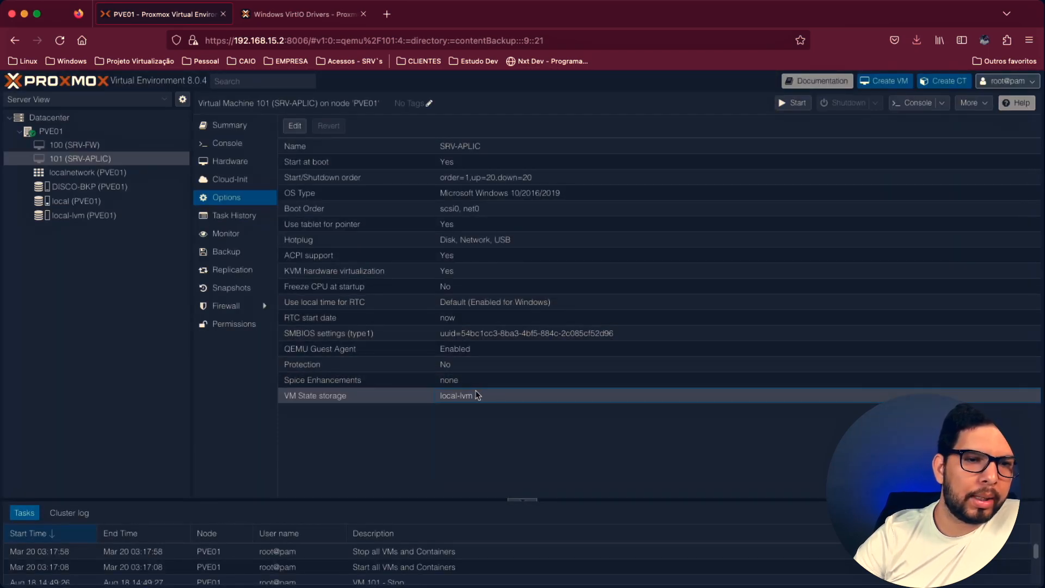
{"action": "left_click", "coordinate": [390, 365]}
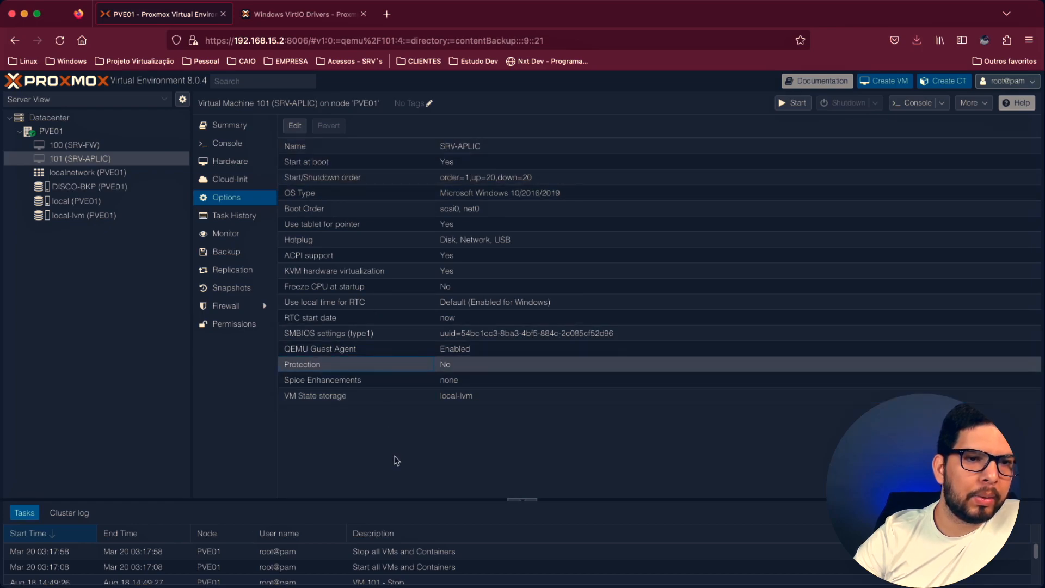